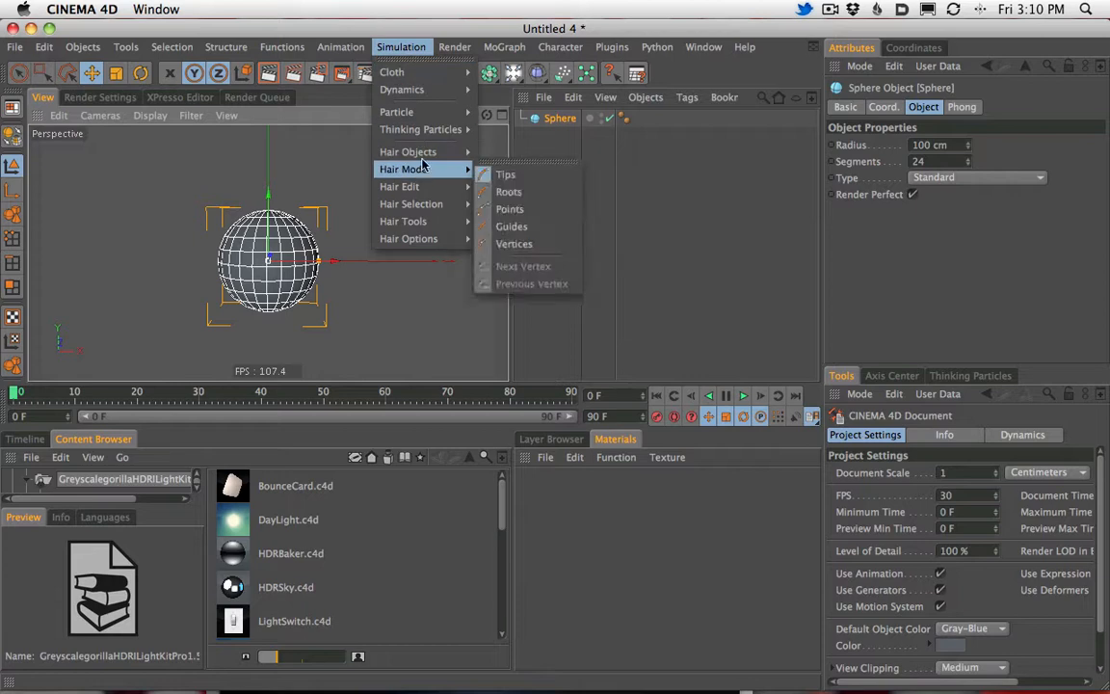
Step: Add a Hair object to the sphere and render the active view
{"action": "left_click", "coordinate": [516, 157]}
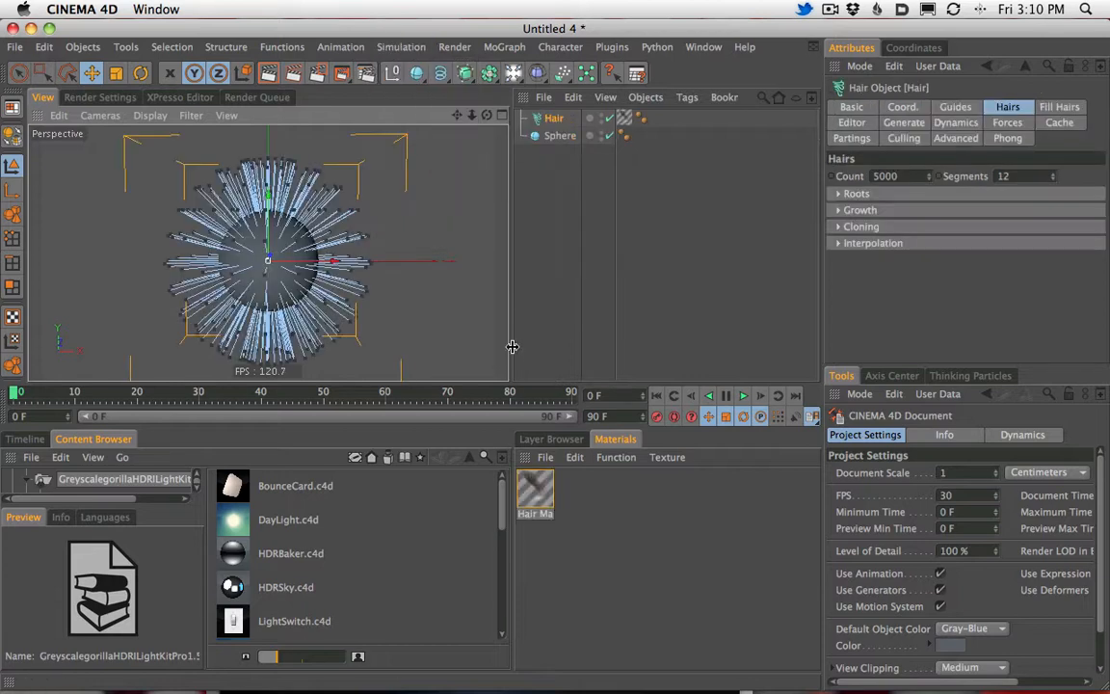
{"action": "left_click", "coordinate": [256, 79]}
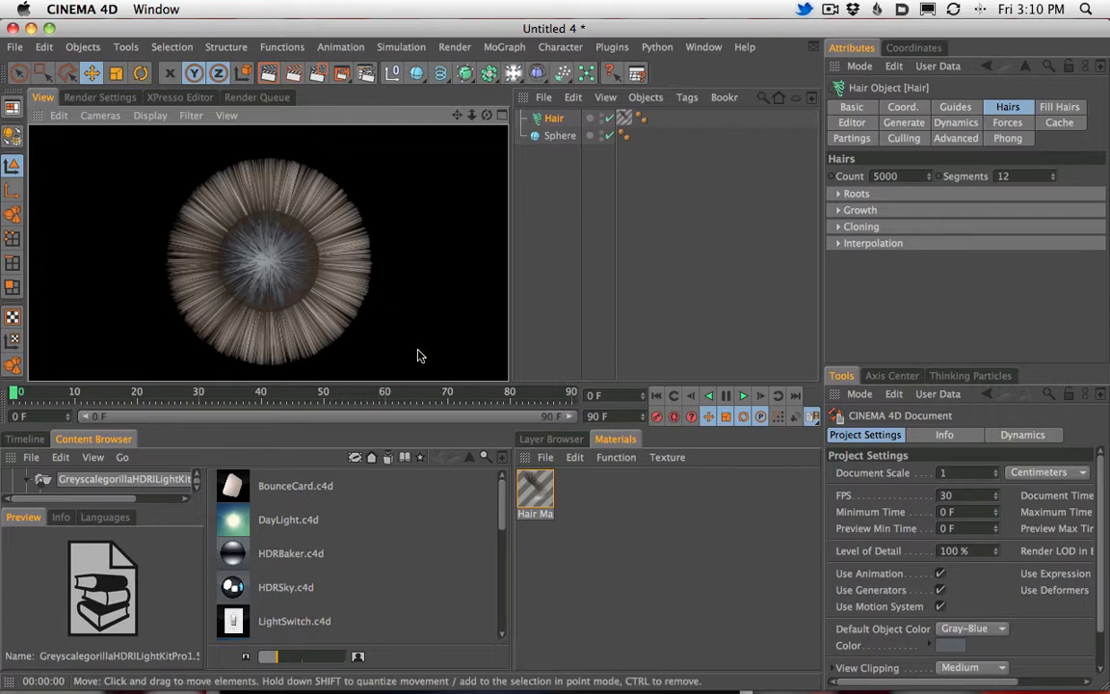
Step: Play the hair simulation to frame 79 and render the view to check how the hair falls
{"action": "left_click", "coordinate": [745, 396]}
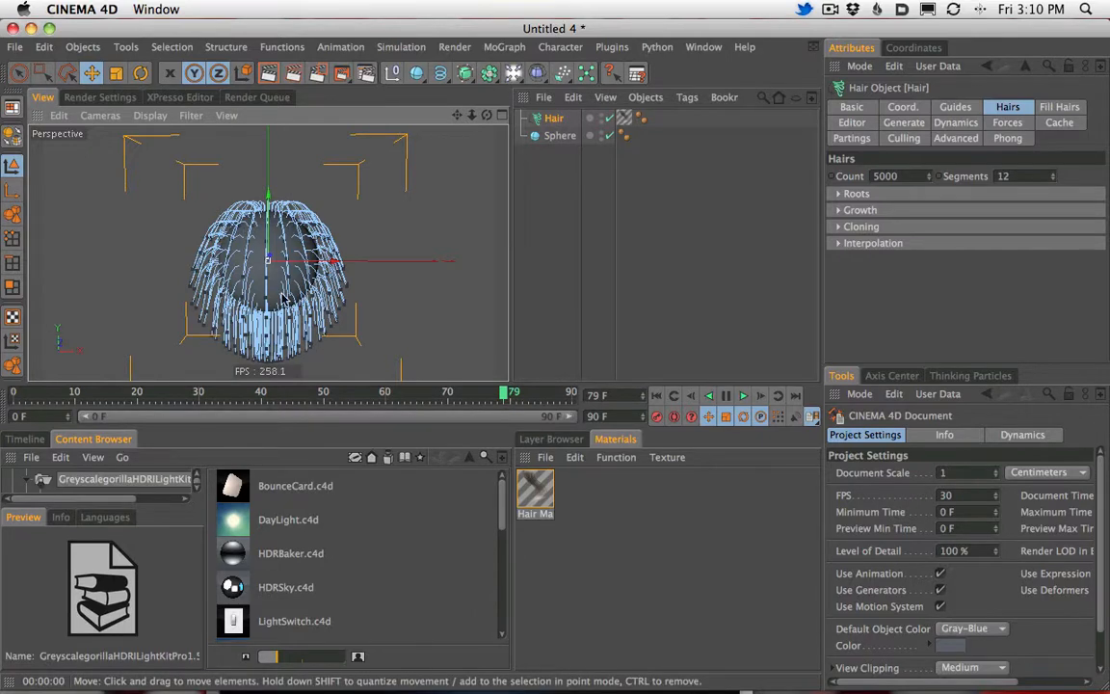
{"action": "left_click", "coordinate": [269, 74]}
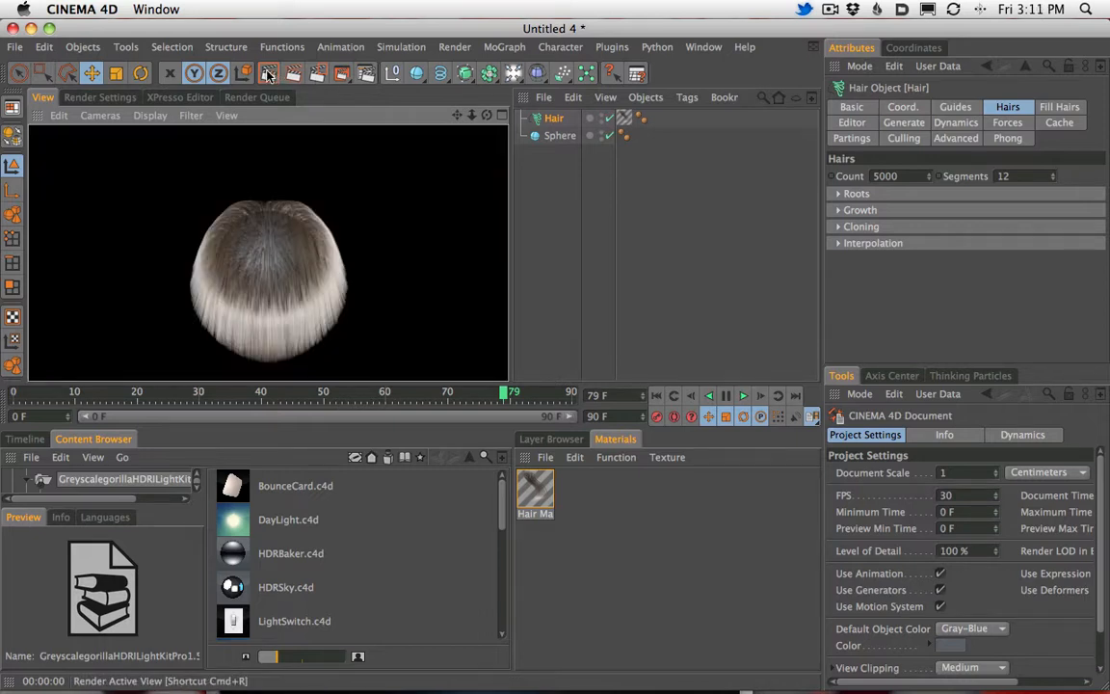
{"action": "left_click", "coordinate": [567, 277]}
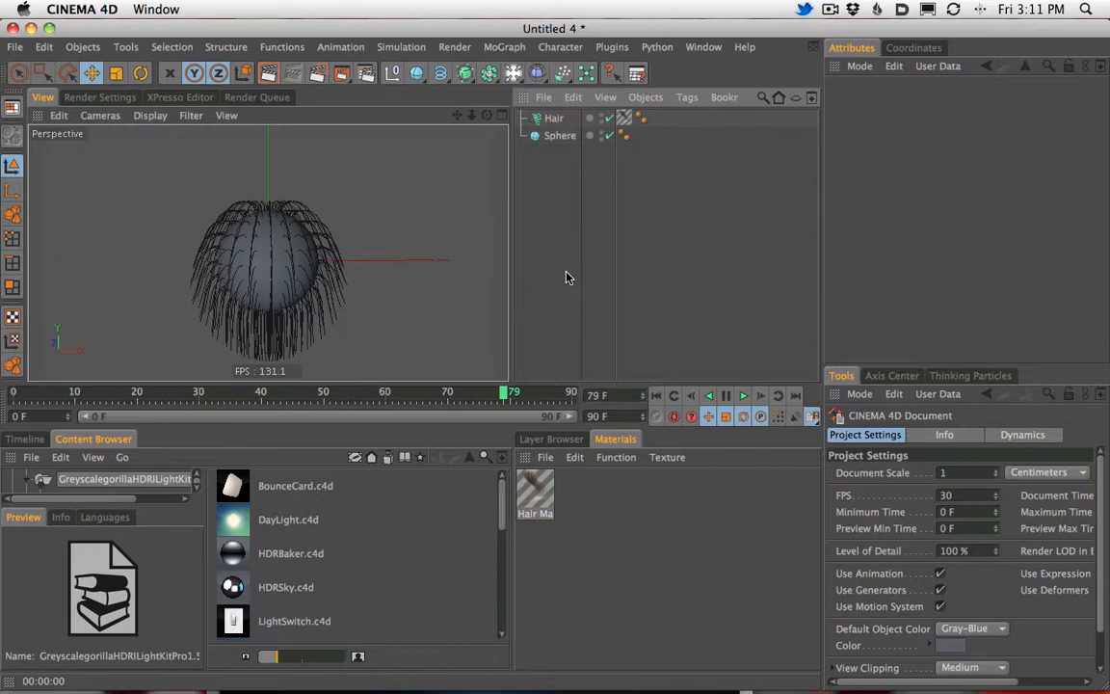
Step: Set the Hair object's guide count to 242
{"action": "left_click", "coordinate": [555, 119]}
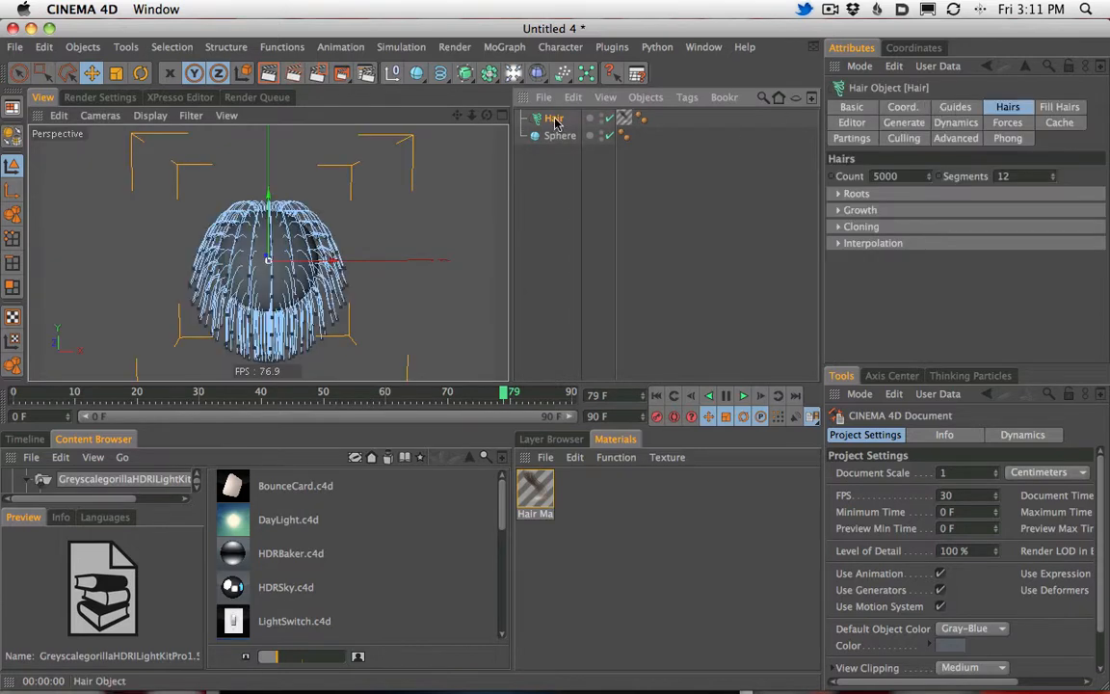
{"action": "left_click", "coordinate": [967, 107]}
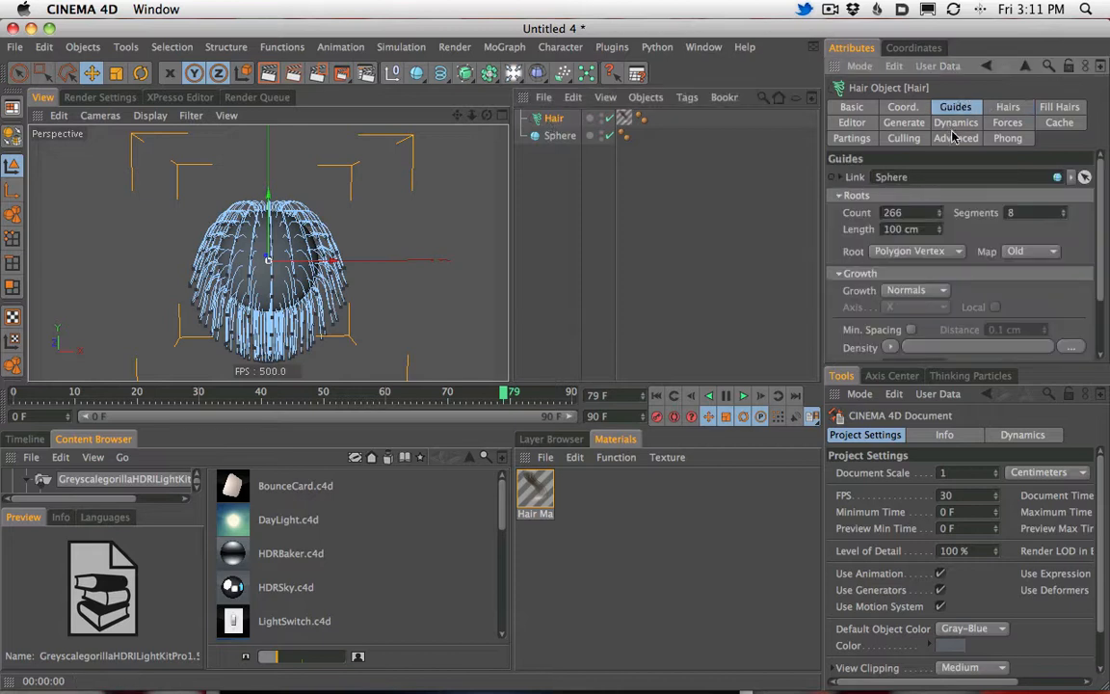
{"action": "mouse_move", "coordinate": [941, 216]}
{"action": "left_mouse_down"}
{"action": "mouse_move", "coordinate": [948, 172]}
{"action": "mouse_move", "coordinate": [943, 203]}
{"action": "left_mouse_up"}
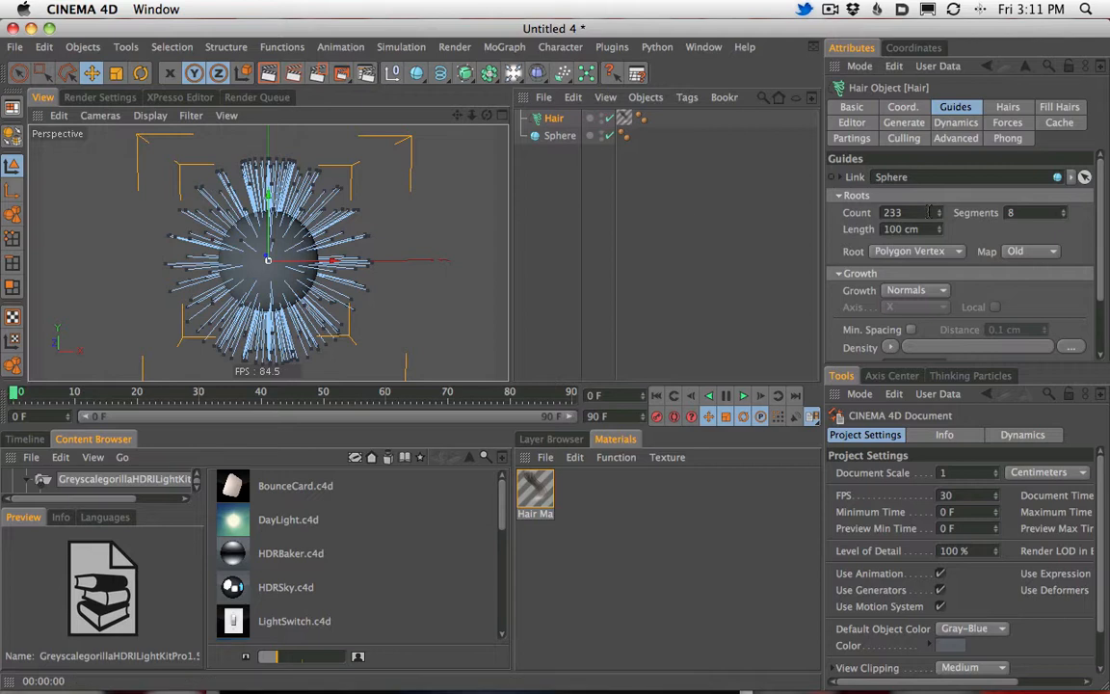
{"action": "key", "text": "super+z"}
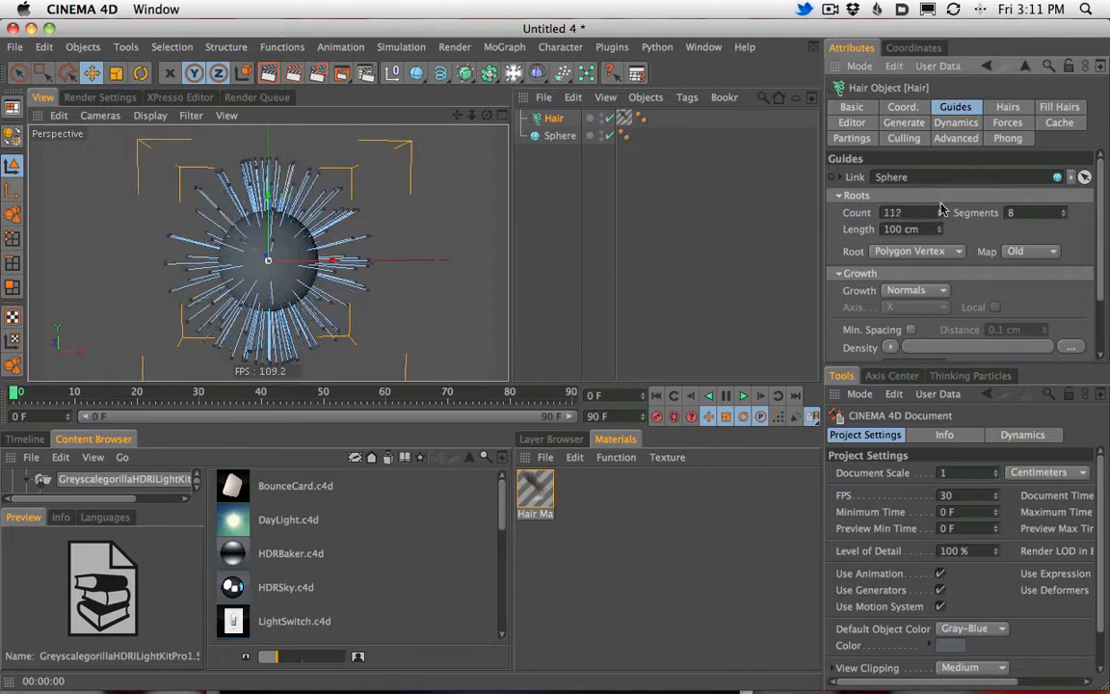
{"action": "key", "text": "super+y"}
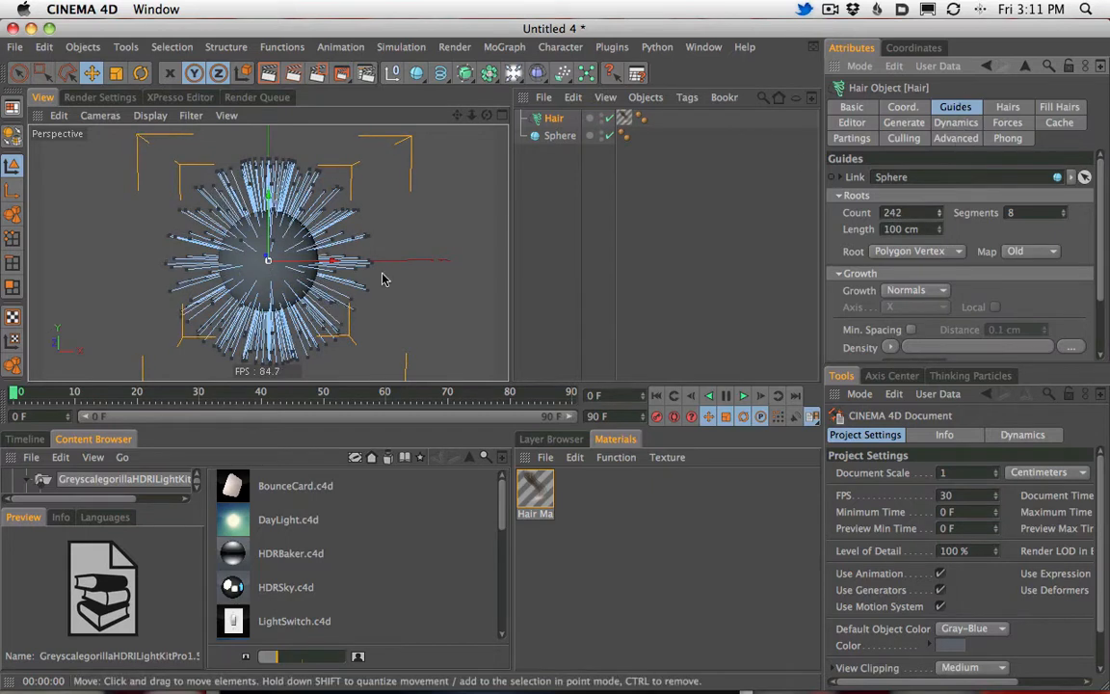
Step: Play the simulation to frame 41 and render the view to check the hair with the changed guide count
{"action": "left_click", "coordinate": [743, 397]}
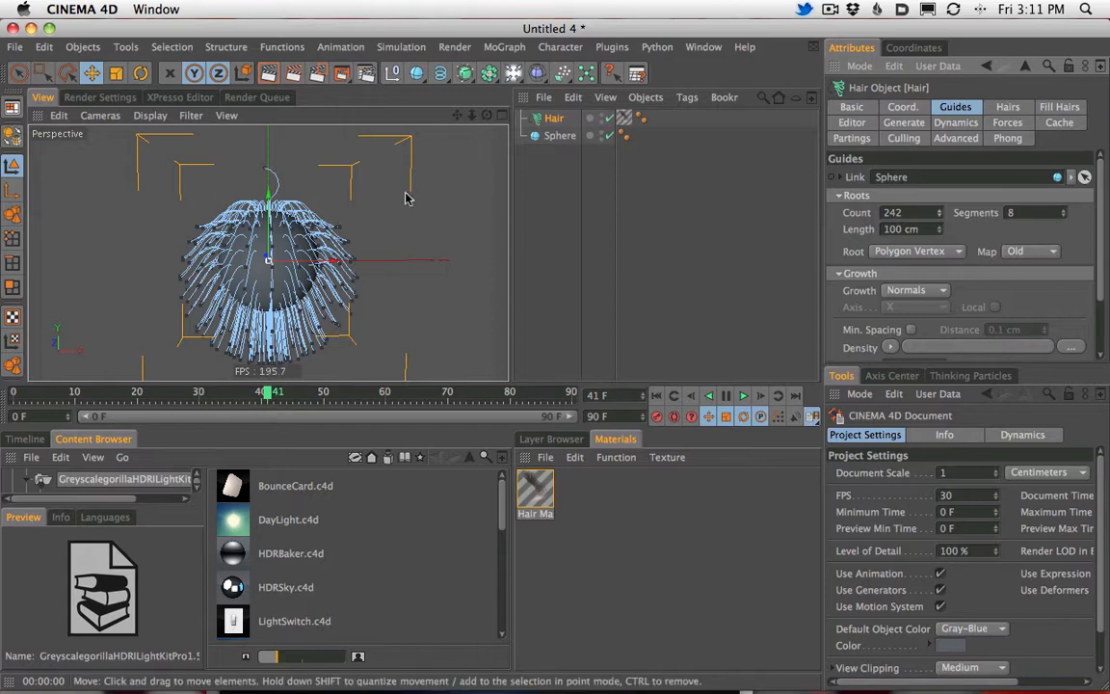
{"action": "left_click", "coordinate": [269, 76]}
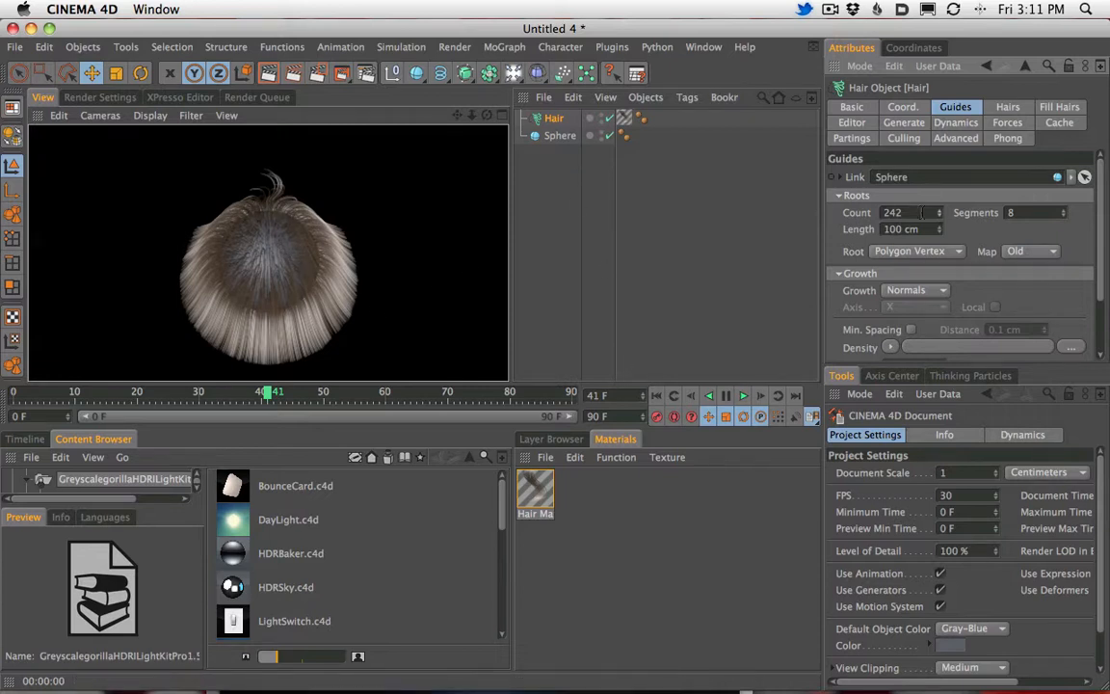
{"action": "left_click", "coordinate": [576, 187]}
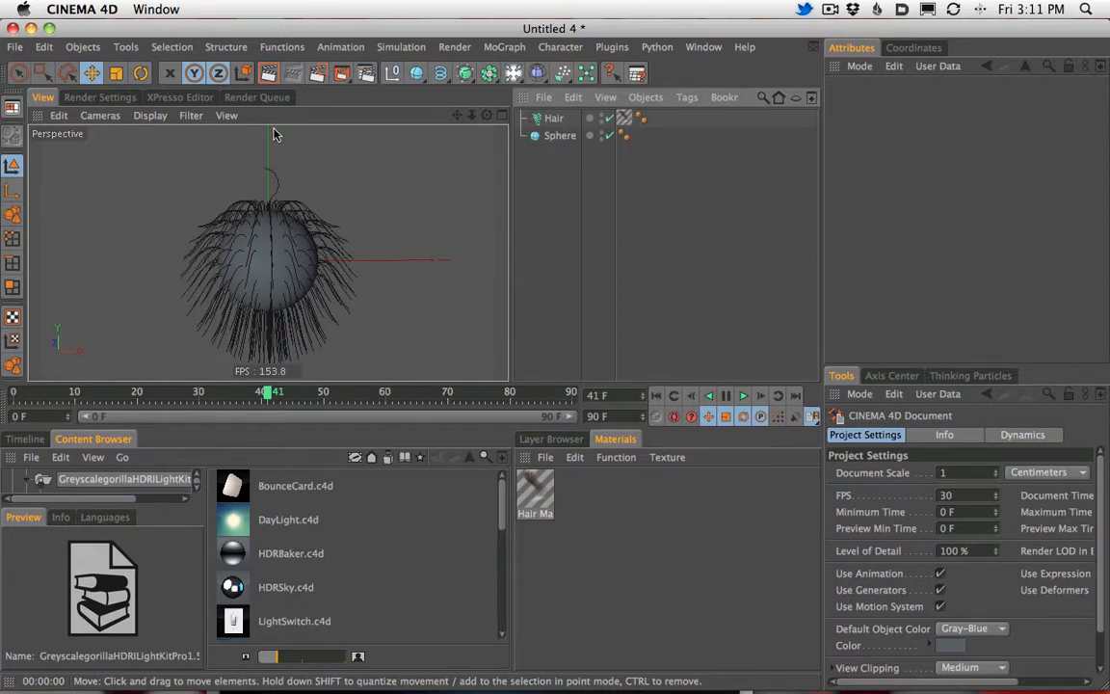
{"action": "left_click", "coordinate": [269, 72]}
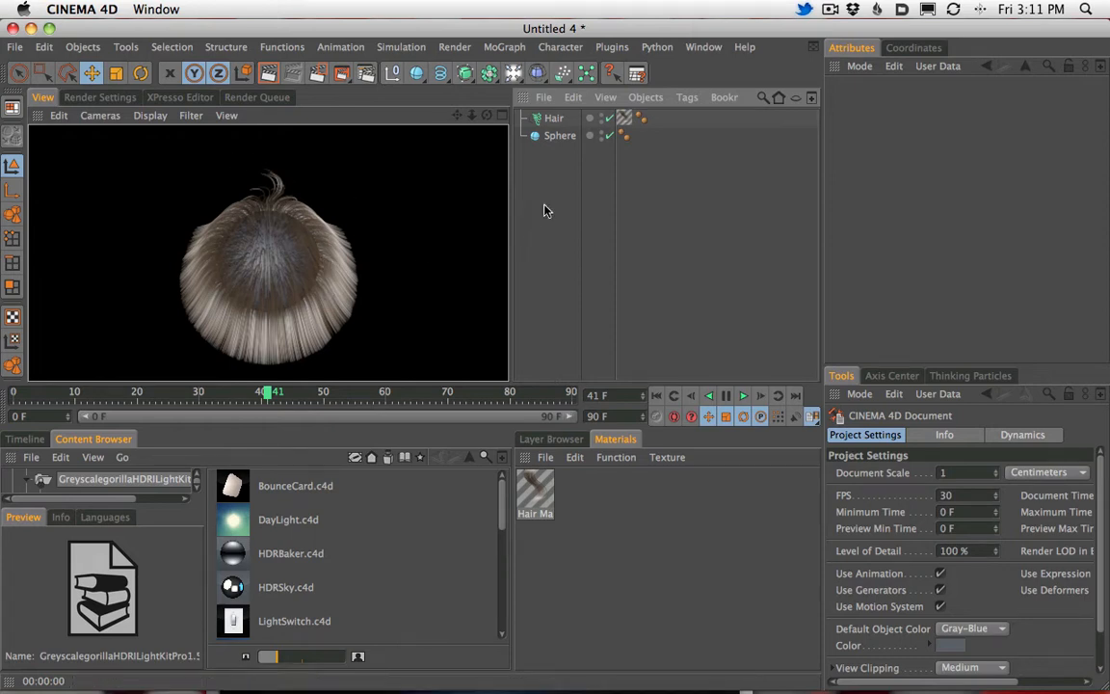
{"action": "left_click", "coordinate": [555, 165]}
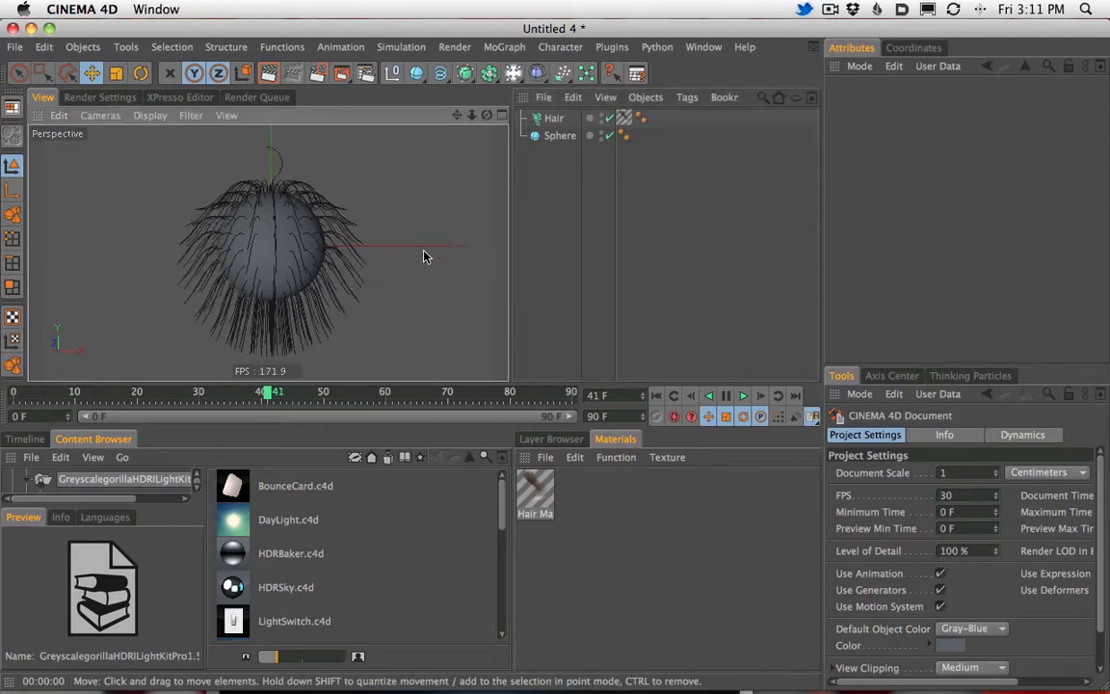
Step: Set Hold Roots in the Hair object's dynamics to 22% while the simulation plays
{"action": "left_click", "coordinate": [555, 116]}
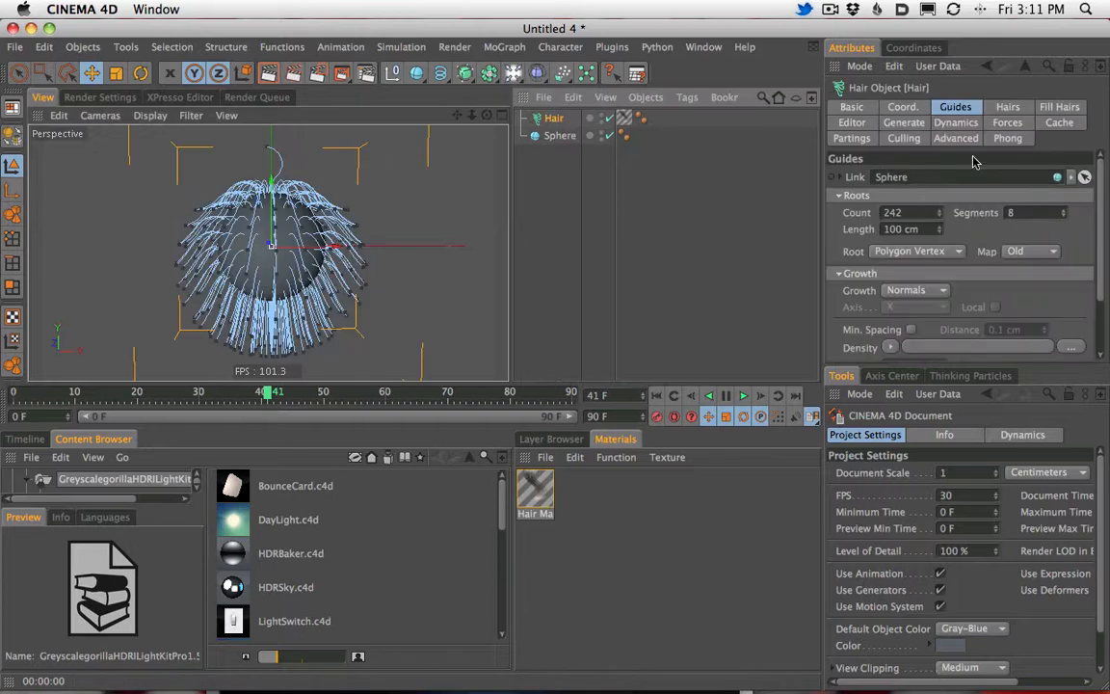
{"action": "left_click", "coordinate": [743, 396]}
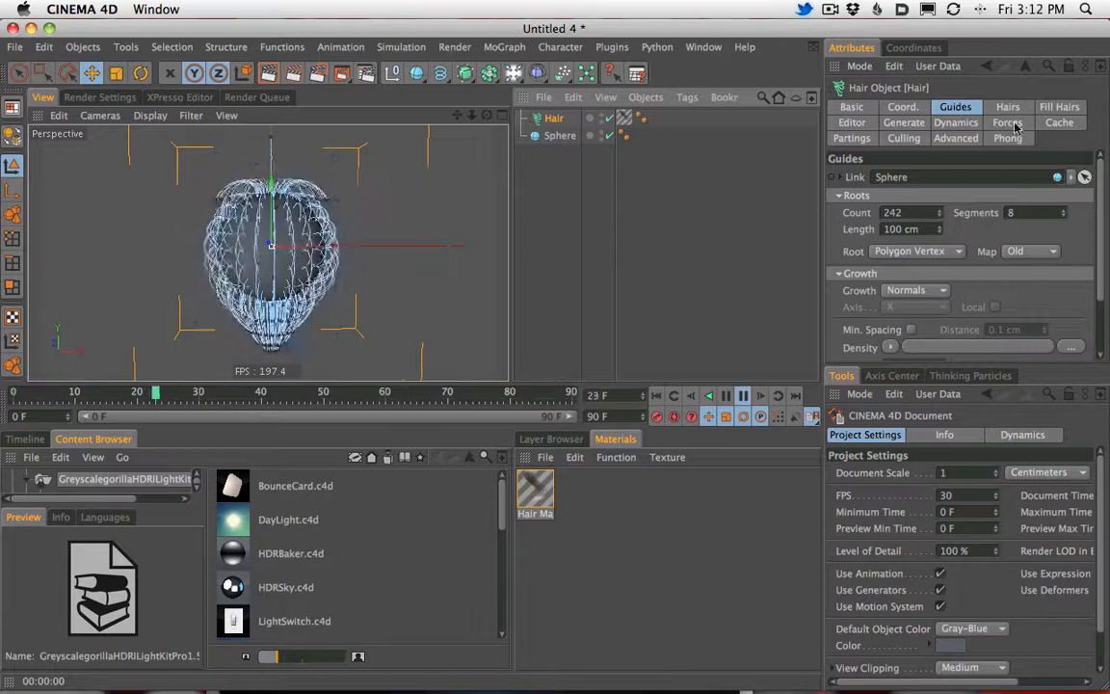
{"action": "left_click", "coordinate": [955, 123]}
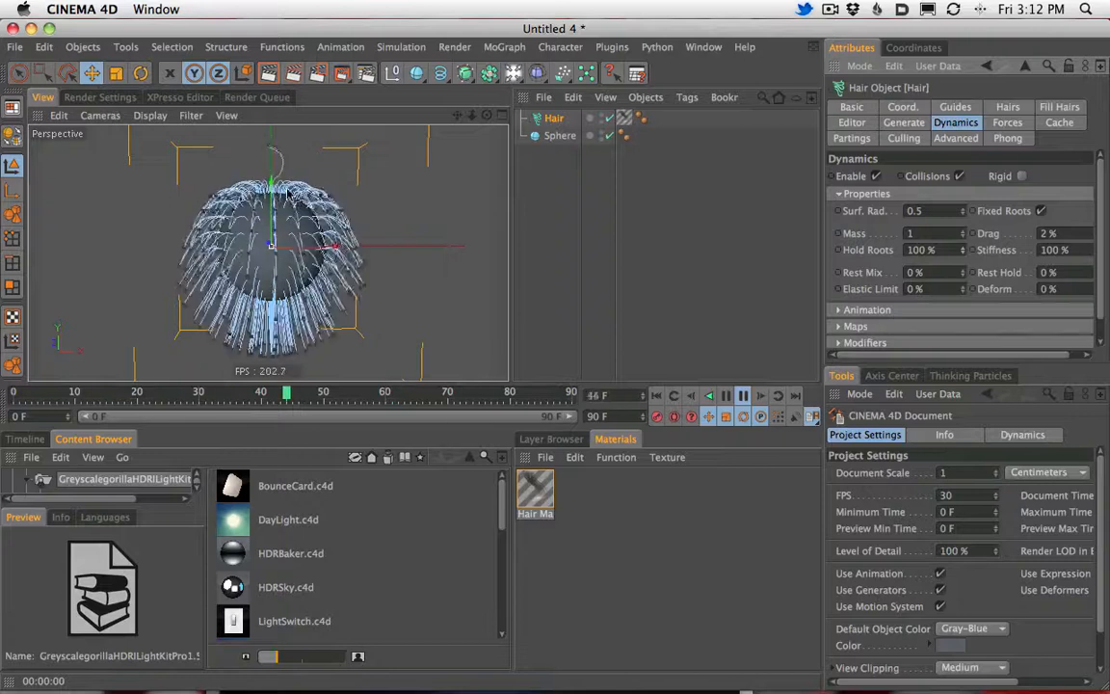
{"action": "right_click_drag", "start_coordinate": [297, 241], "coordinate": [807, 145], "text": "alt"}
{"action": "middle_click_drag", "start_coordinate": [323, 234], "coordinate": [333, 361], "text": "alt"}
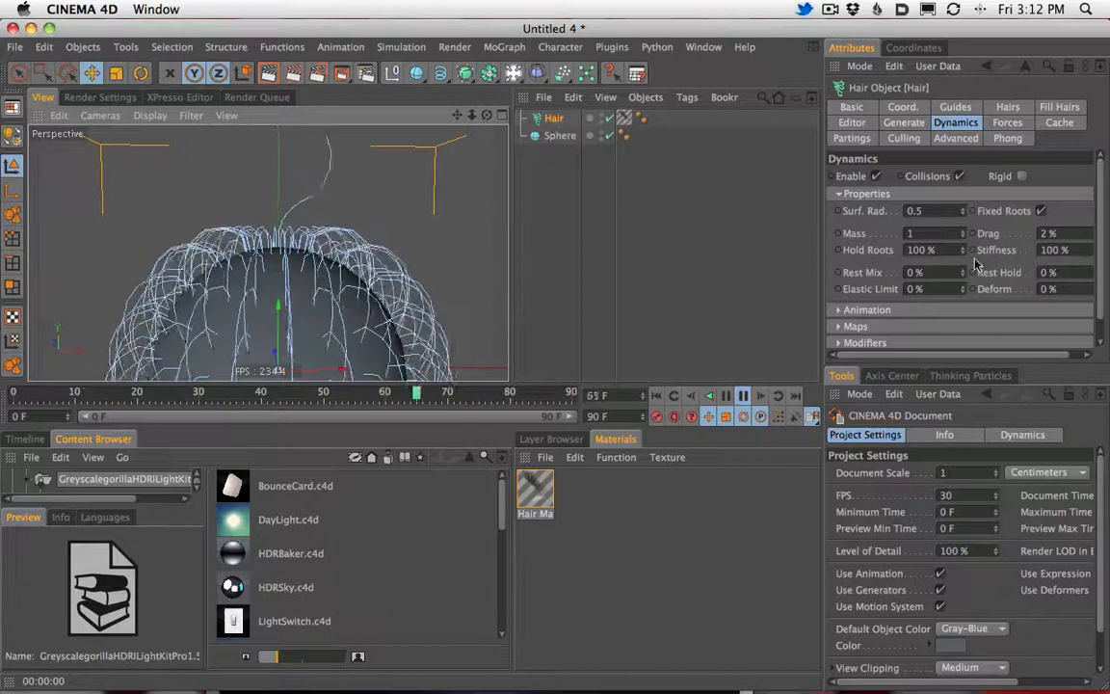
{"action": "left_click_drag", "start_coordinate": [963, 253], "coordinate": [847, 286]}
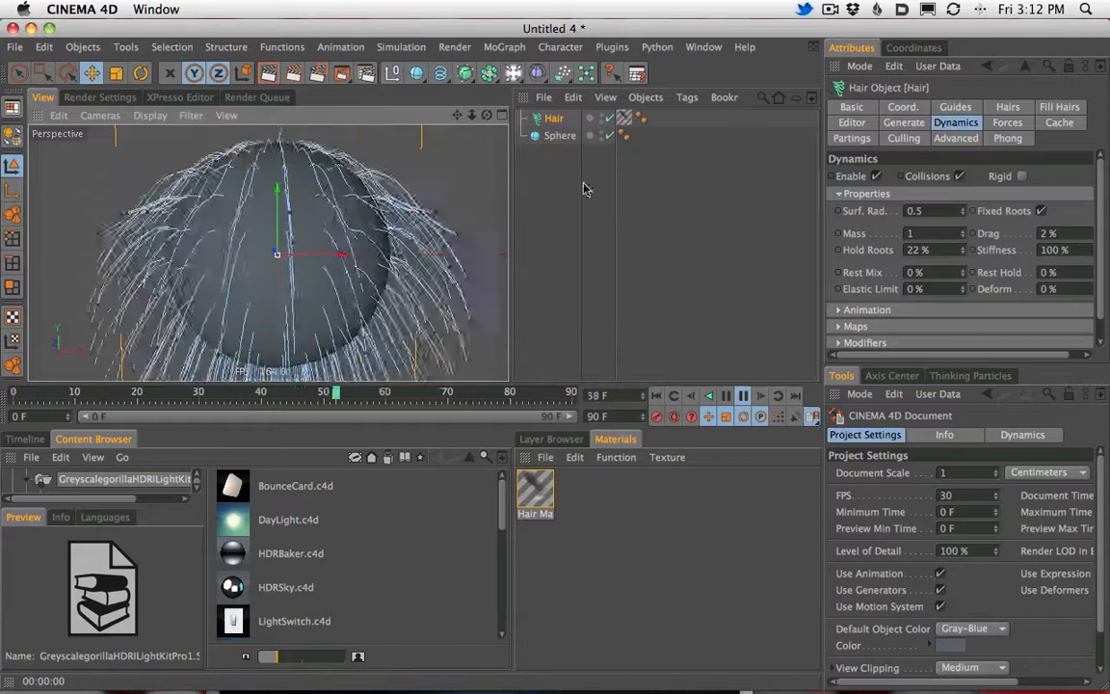
Step: Add a Hair Collider tag to the sphere and render the view at frame 68
{"action": "left_click", "coordinate": [555, 137]}
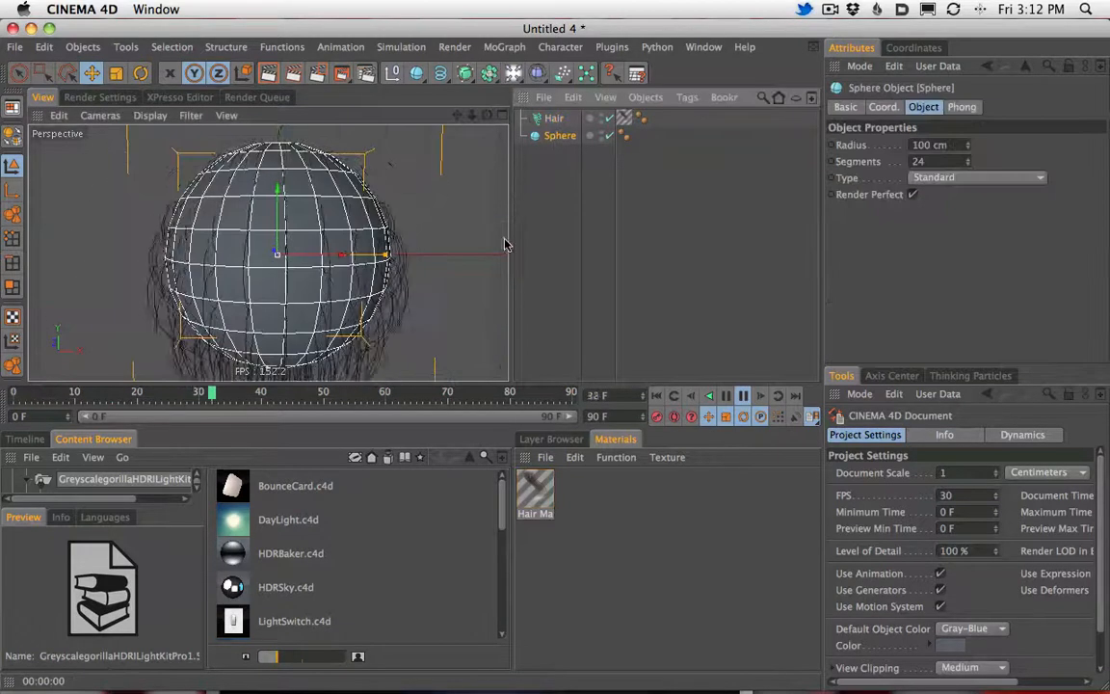
{"action": "left_click", "coordinate": [687, 98]}
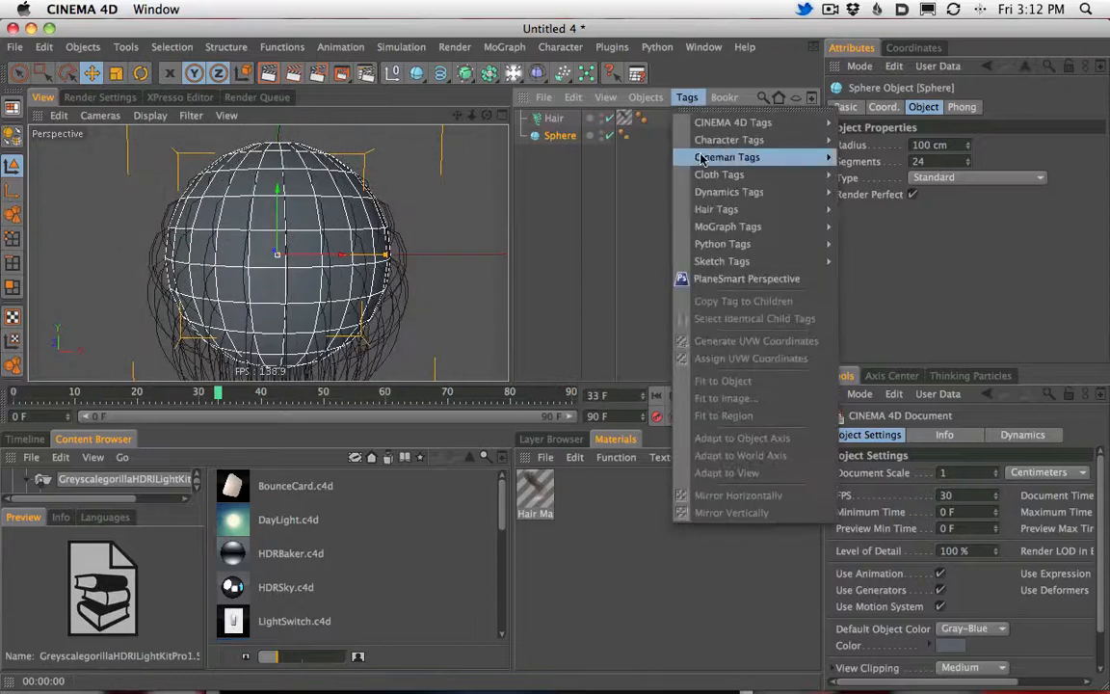
{"action": "mouse_move", "coordinate": [718, 212]}
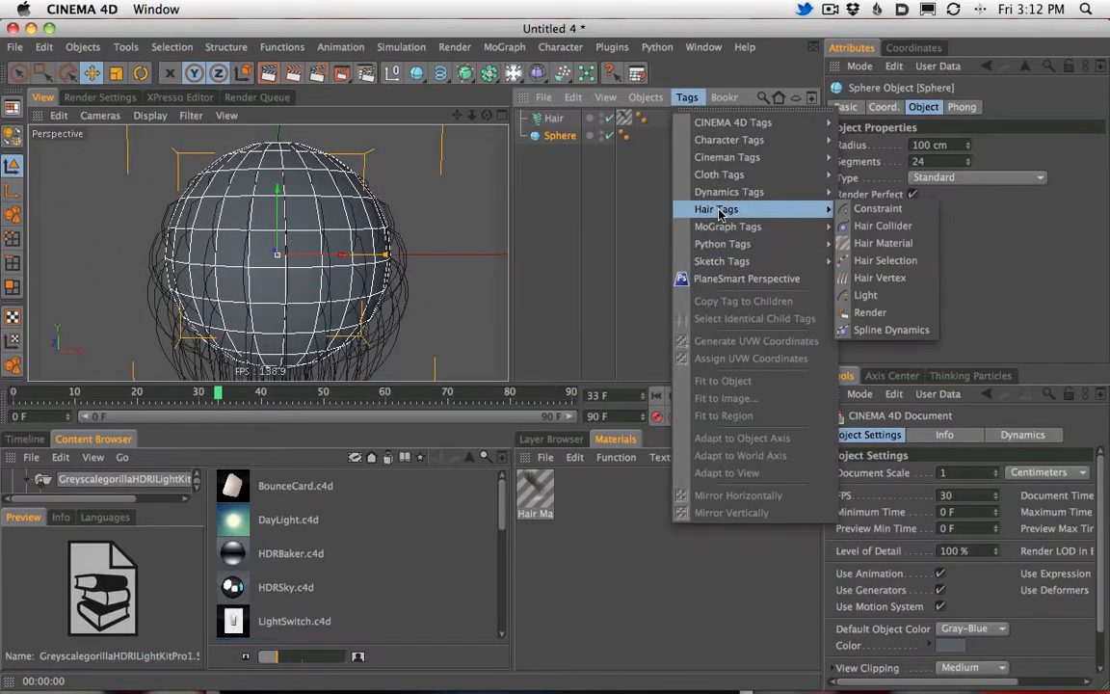
{"action": "left_click", "coordinate": [878, 228]}
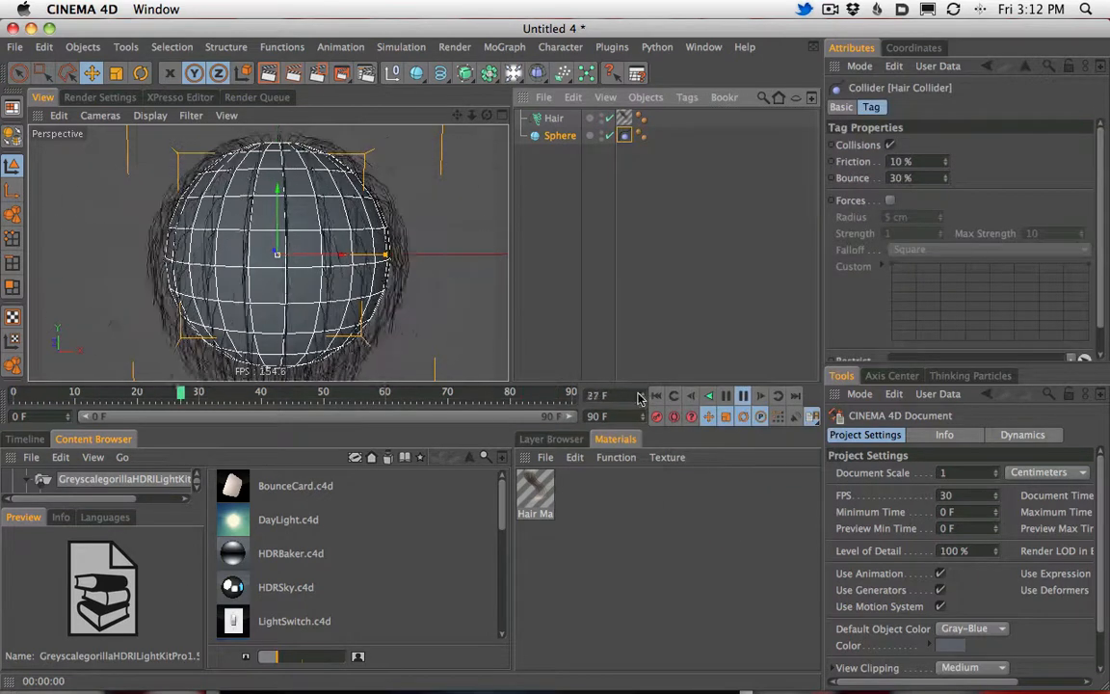
{"action": "key", "text": "super+r"}
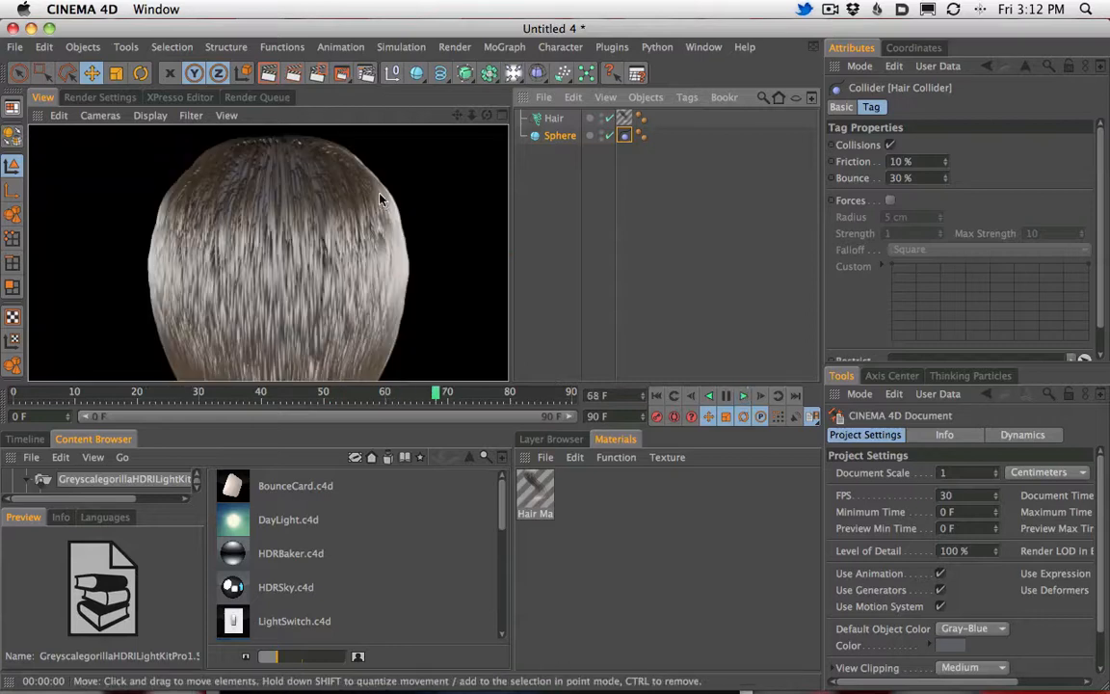
Step: Set the Hair object's Rest Hold to 74% and Deform to 1% while the simulation plays
{"action": "right_click_drag", "start_coordinate": [438, 214], "coordinate": [338, 255], "text": "alt"}
{"action": "middle_click_drag", "start_coordinate": [340, 256], "coordinate": [345, 227], "text": "alt"}
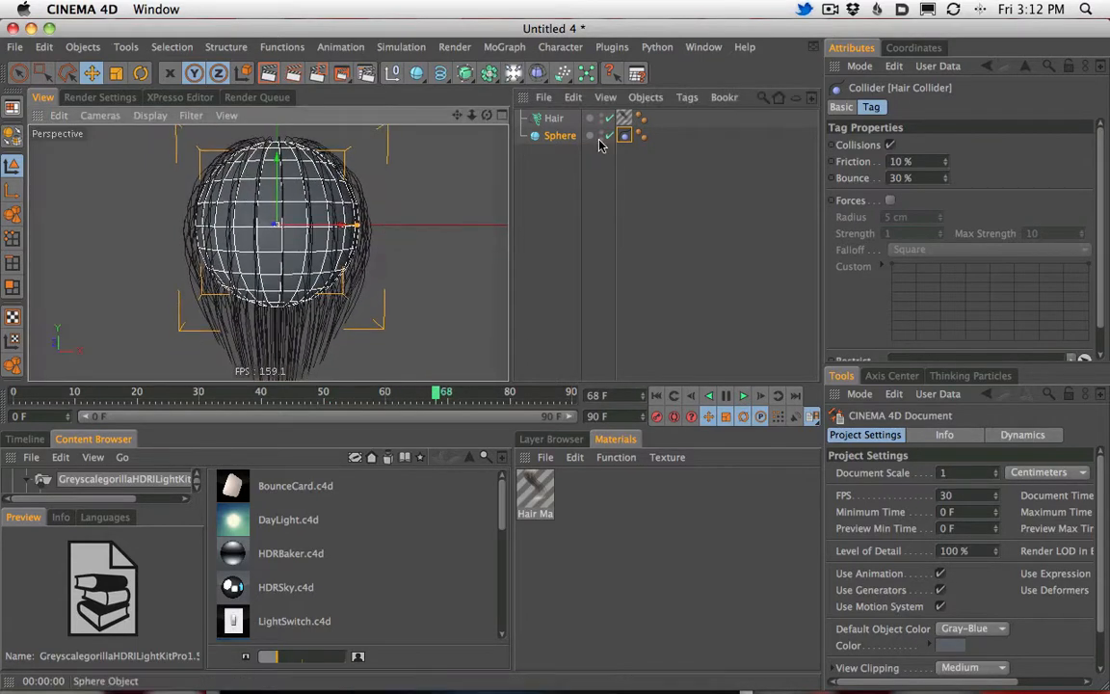
{"action": "left_click", "coordinate": [555, 117]}
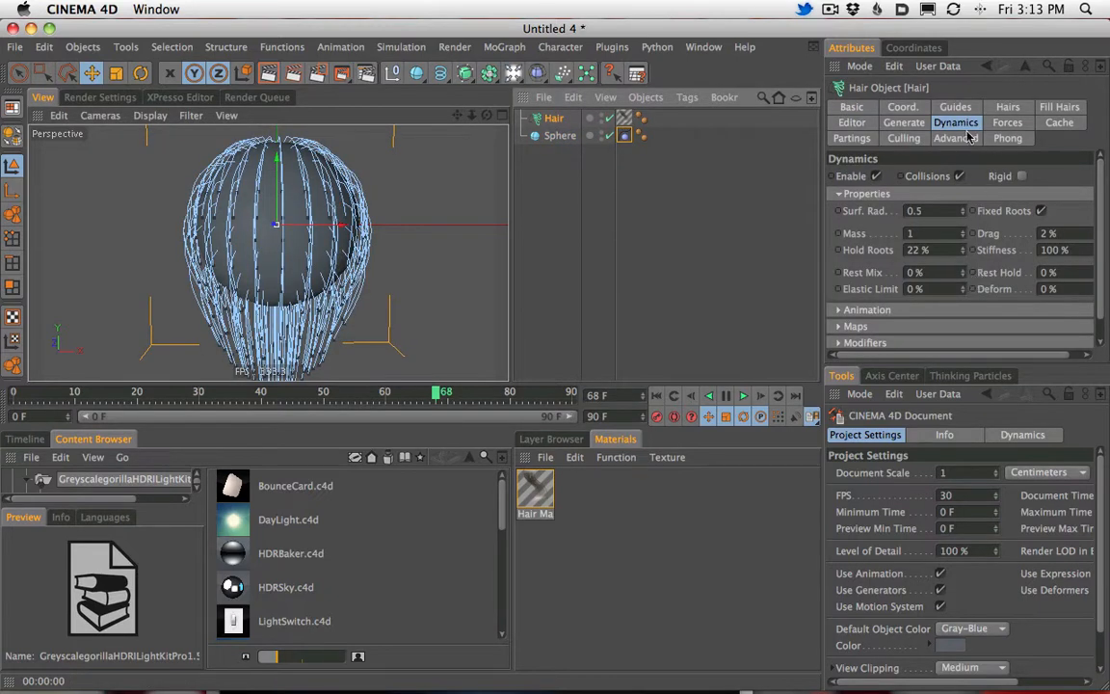
{"action": "left_click", "coordinate": [743, 395]}
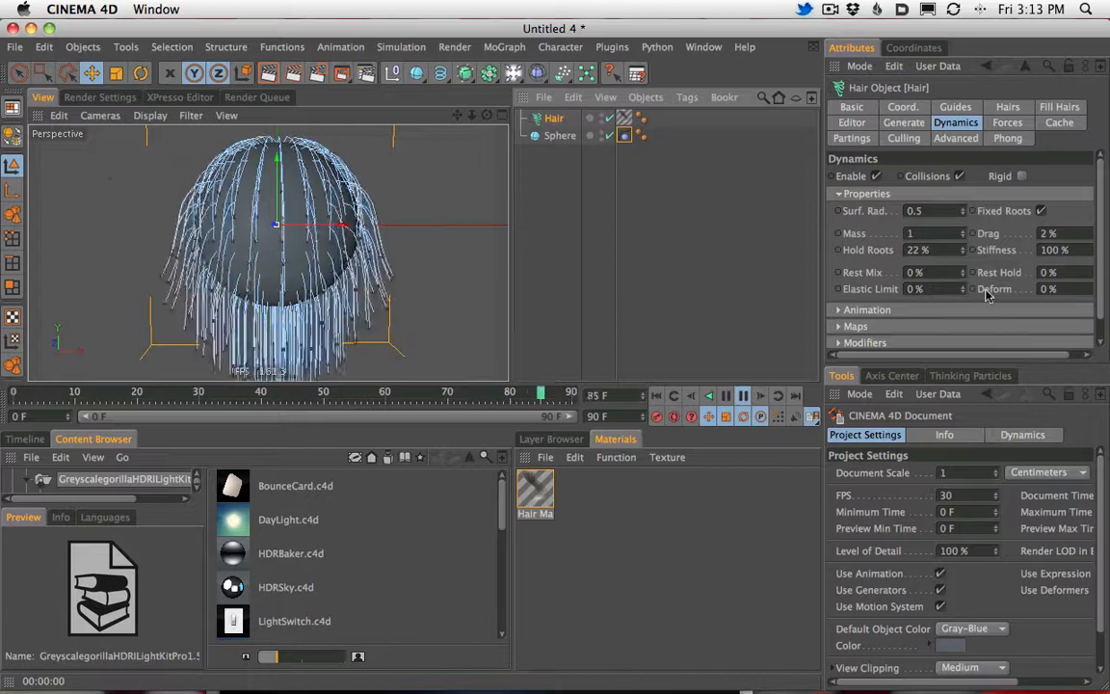
{"action": "left_click_drag", "start_coordinate": [970, 355], "coordinate": [1002, 356]}
{"action": "left_click_drag", "start_coordinate": [1082, 273], "coordinate": [1086, 213]}
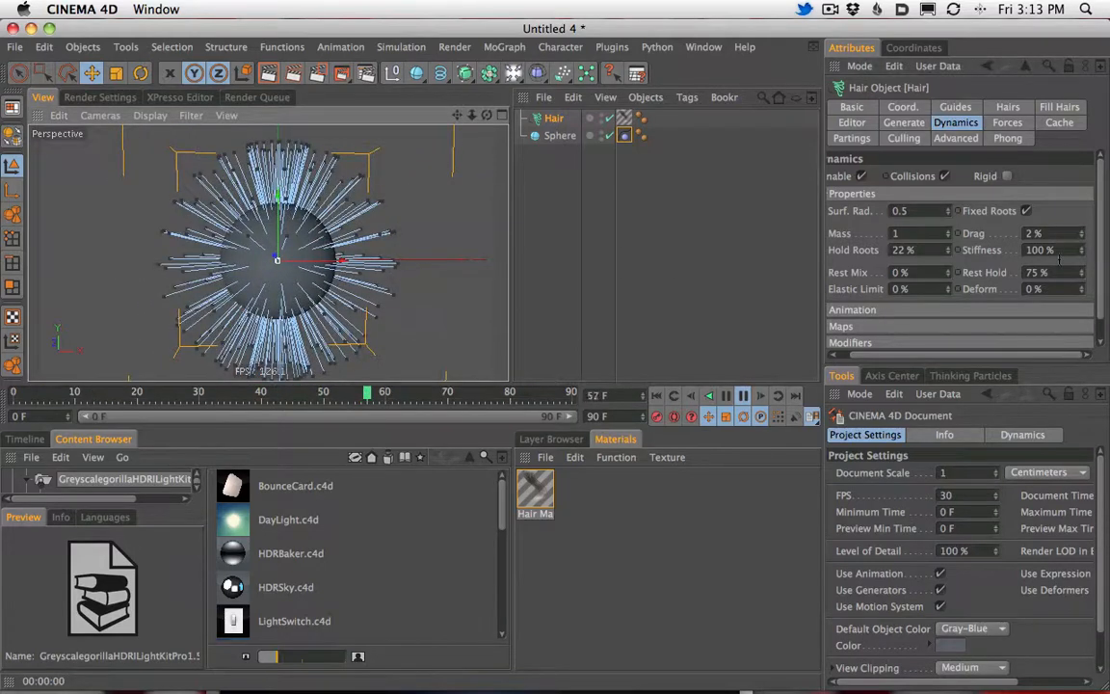
{"action": "left_click_drag", "start_coordinate": [1080, 275], "coordinate": [1081, 299]}
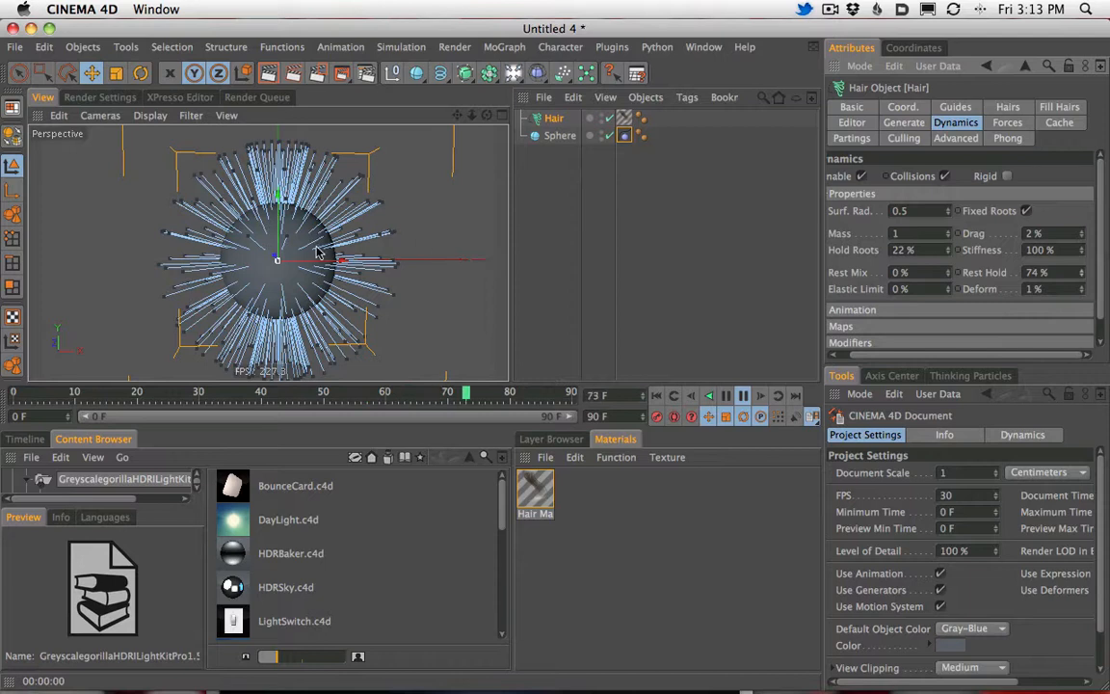
Step: Move the sphere in the negative X direction to test the hair motion, and set the hair's Rest Hold to 56%
{"action": "left_click", "coordinate": [555, 136]}
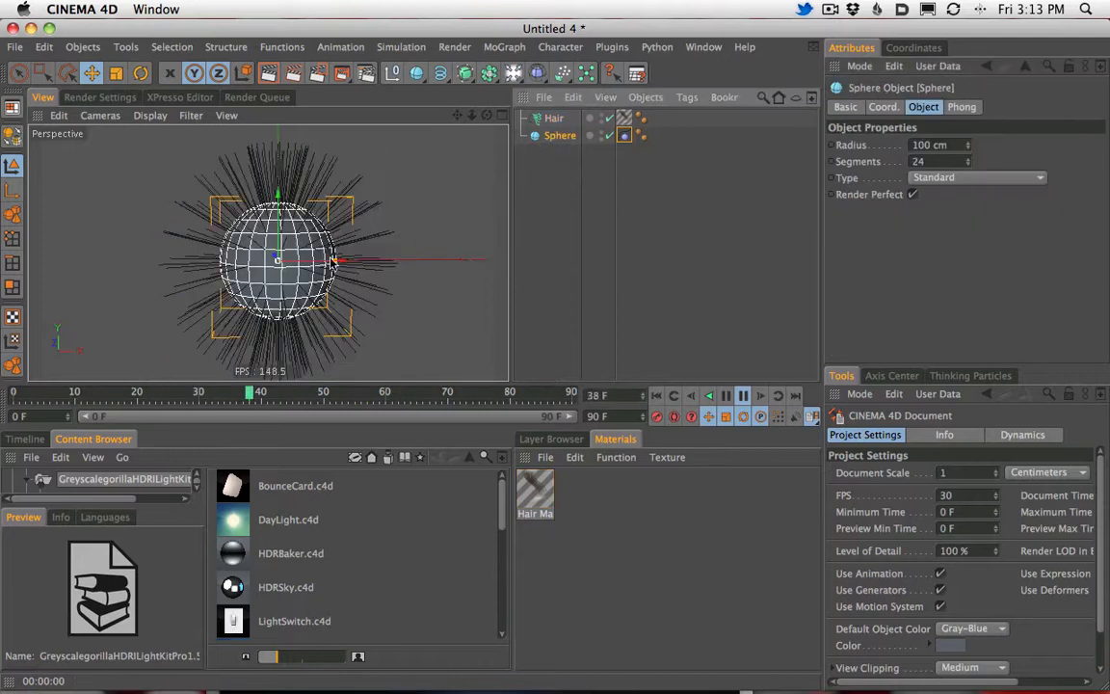
{"action": "left_click_drag", "start_coordinate": [311, 262], "coordinate": [260, 255]}
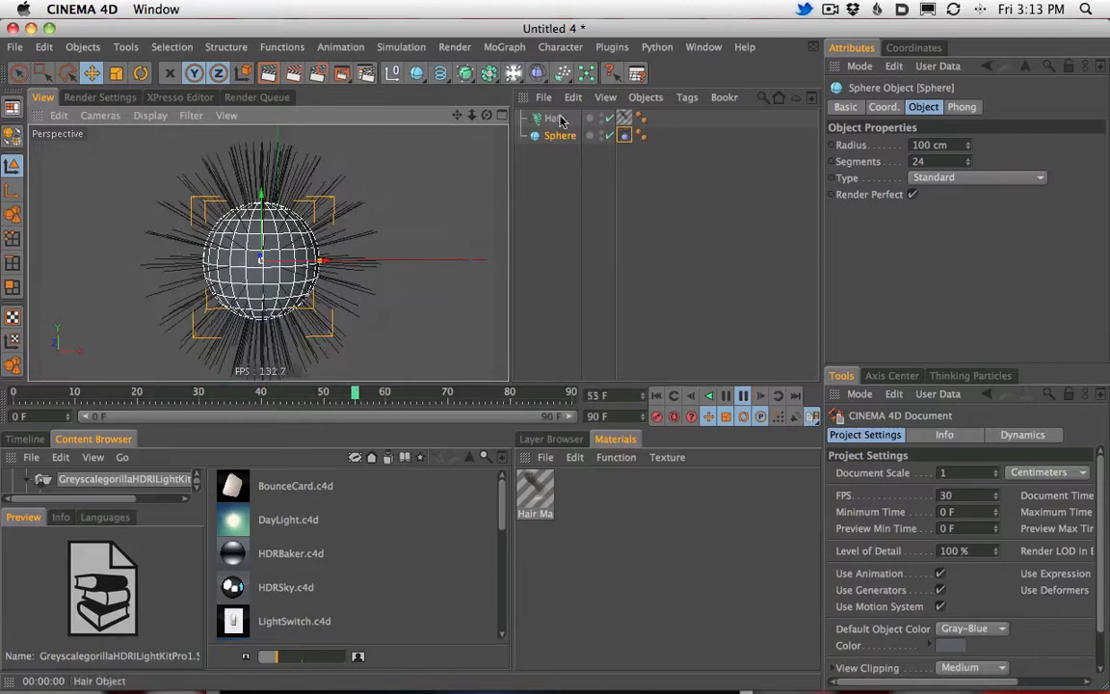
{"action": "left_click", "coordinate": [554, 117]}
{"action": "scroll", "coordinate": [1084, 277], "scroll_direction": "right", "scroll_amount": 2}
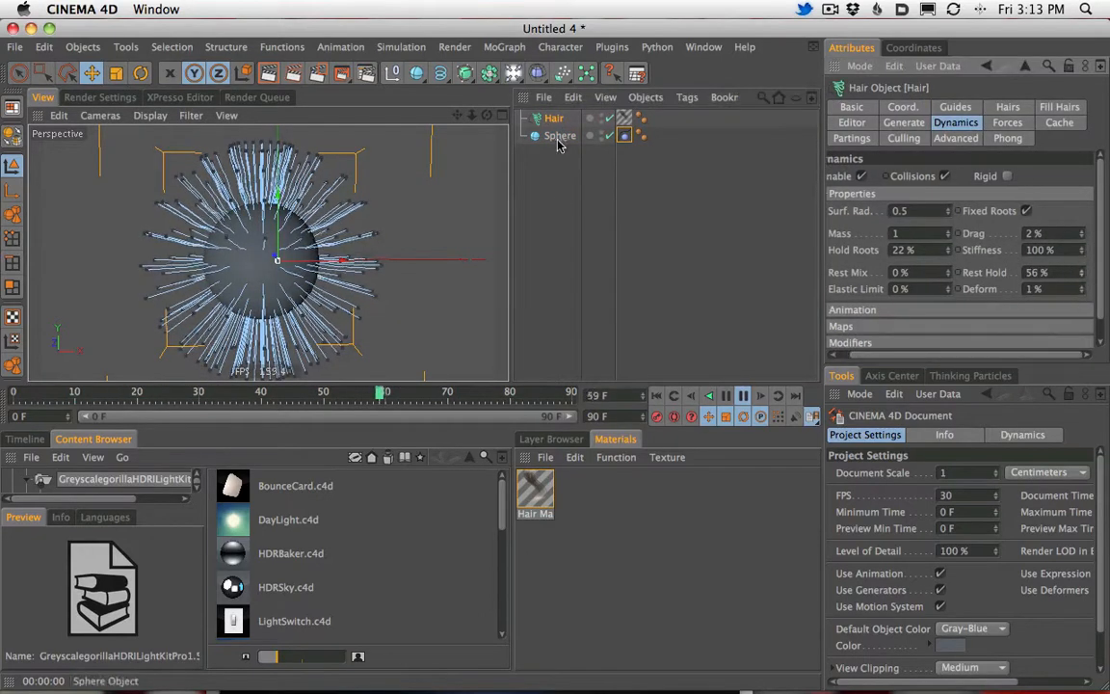
Step: Move the sphere again while the simulation plays, and render the active view at frame 42
{"action": "left_click", "coordinate": [348, 307]}
{"action": "mouse_move", "coordinate": [311, 273]}
{"action": "left_mouse_down"}
{"action": "mouse_move", "coordinate": [381, 247]}
{"action": "mouse_move", "coordinate": [241, 247]}
{"action": "mouse_move", "coordinate": [329, 233]}
{"action": "mouse_move", "coordinate": [398, 241]}
{"action": "mouse_move", "coordinate": [294, 246]}
{"action": "mouse_move", "coordinate": [339, 260]}
{"action": "mouse_move", "coordinate": [305, 278]}
{"action": "mouse_move", "coordinate": [308, 221]}
{"action": "mouse_move", "coordinate": [308, 259]}
{"action": "mouse_move", "coordinate": [337, 178]}
{"action": "mouse_move", "coordinate": [347, 251]}
{"action": "mouse_move", "coordinate": [381, 241]}
{"action": "mouse_move", "coordinate": [422, 263]}
{"action": "mouse_move", "coordinate": [305, 267]}
{"action": "left_mouse_up"}
{"action": "left_click", "coordinate": [266, 76]}
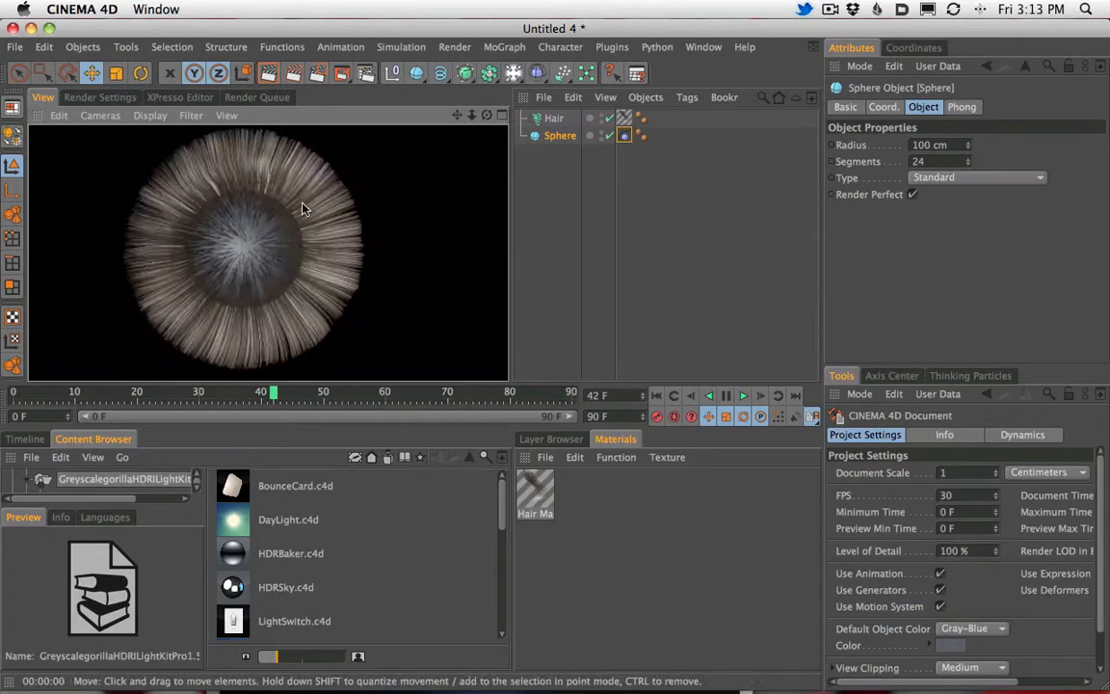
{"action": "right_click_drag", "start_coordinate": [449, 221], "coordinate": [344, 248], "text": "alt"}
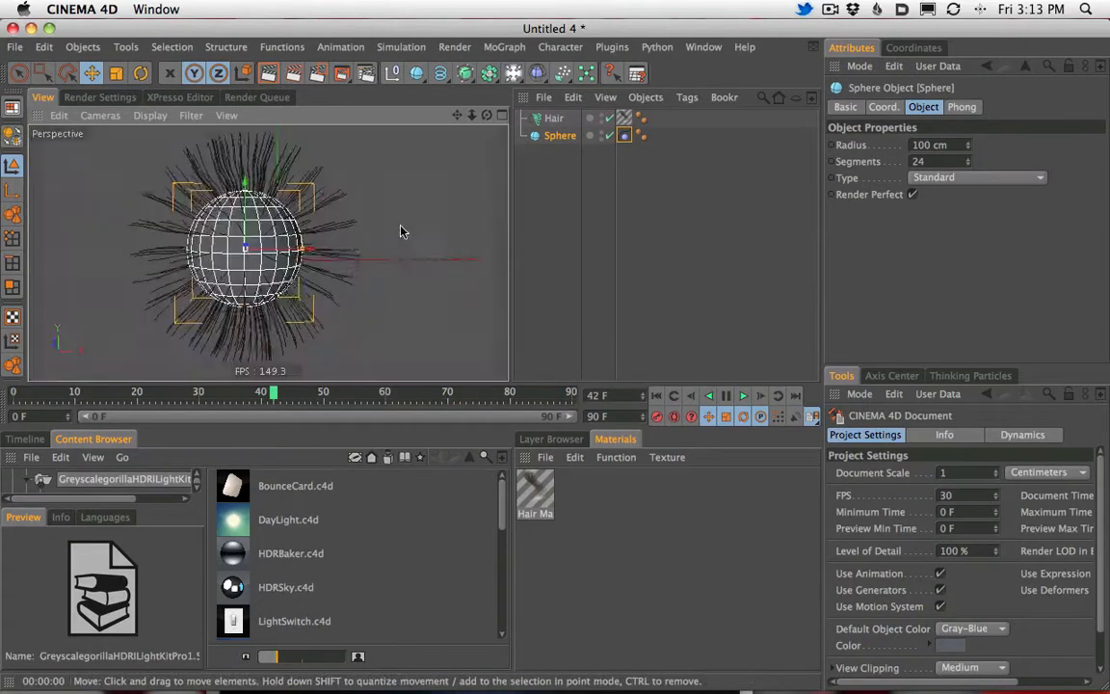
Step: Add an omni light, place it to the upper left in front of the hairy sphere, and render the view
{"action": "middle_click_drag", "start_coordinate": [344, 248], "coordinate": [384, 252], "text": "alt"}
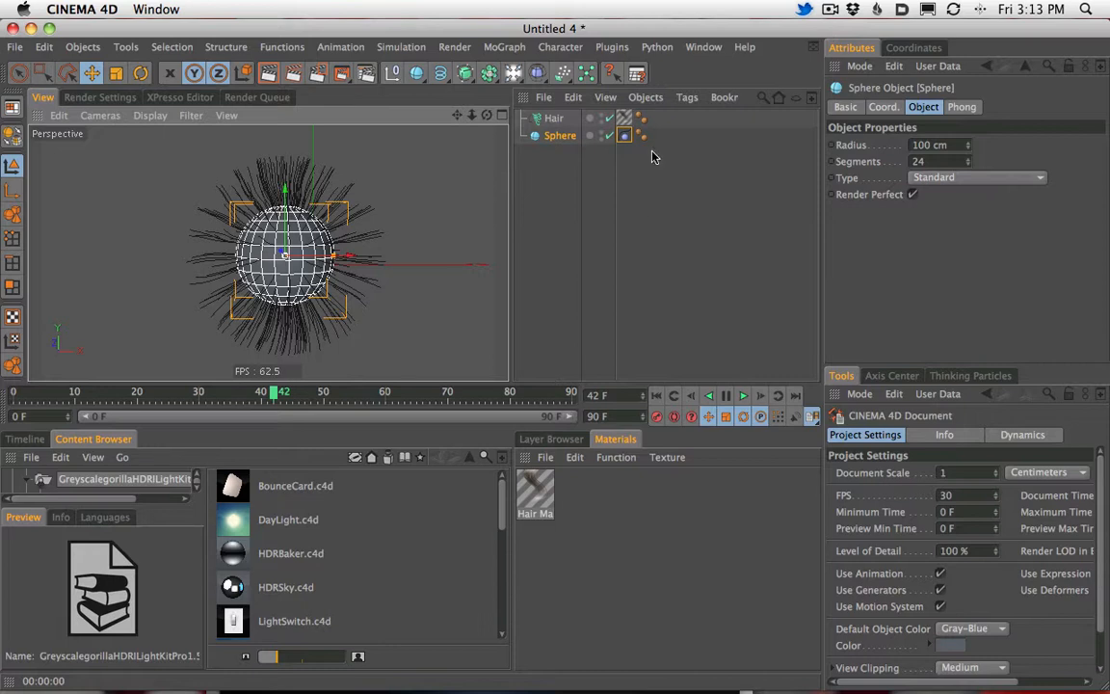
{"action": "left_click", "coordinate": [514, 75]}
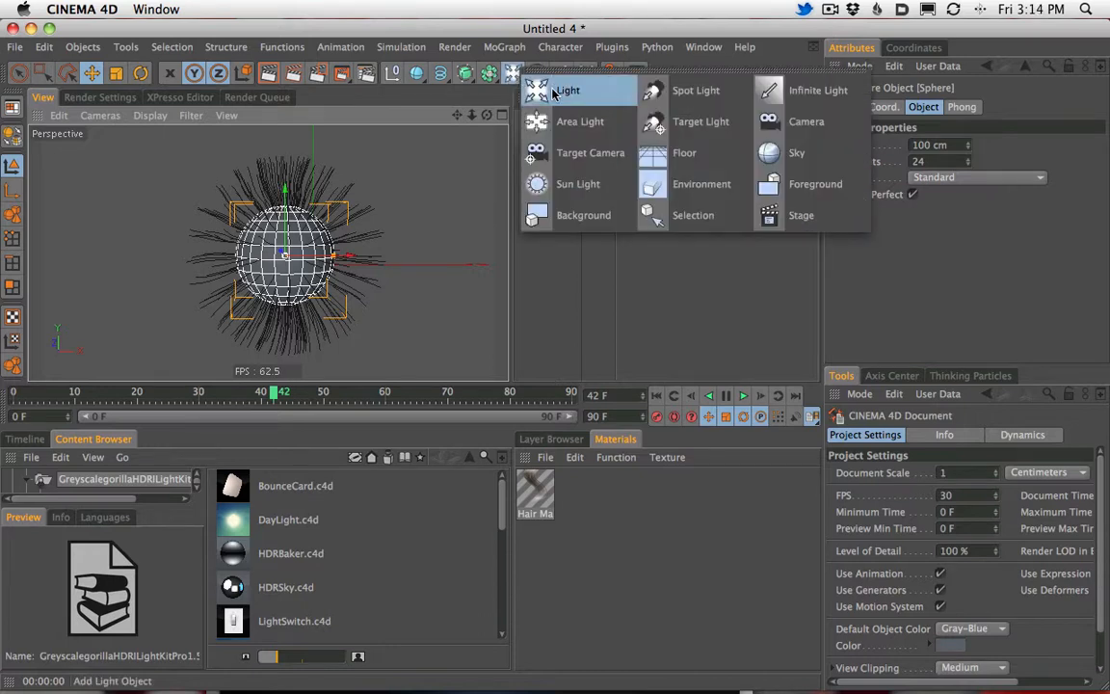
{"action": "left_click", "coordinate": [545, 99]}
{"action": "mouse_move", "coordinate": [284, 230]}
{"action": "left_mouse_down"}
{"action": "mouse_move", "coordinate": [289, 198]}
{"action": "mouse_move", "coordinate": [276, 190]}
{"action": "mouse_move", "coordinate": [164, 185]}
{"action": "mouse_move", "coordinate": [34, 230]}
{"action": "left_mouse_up"}
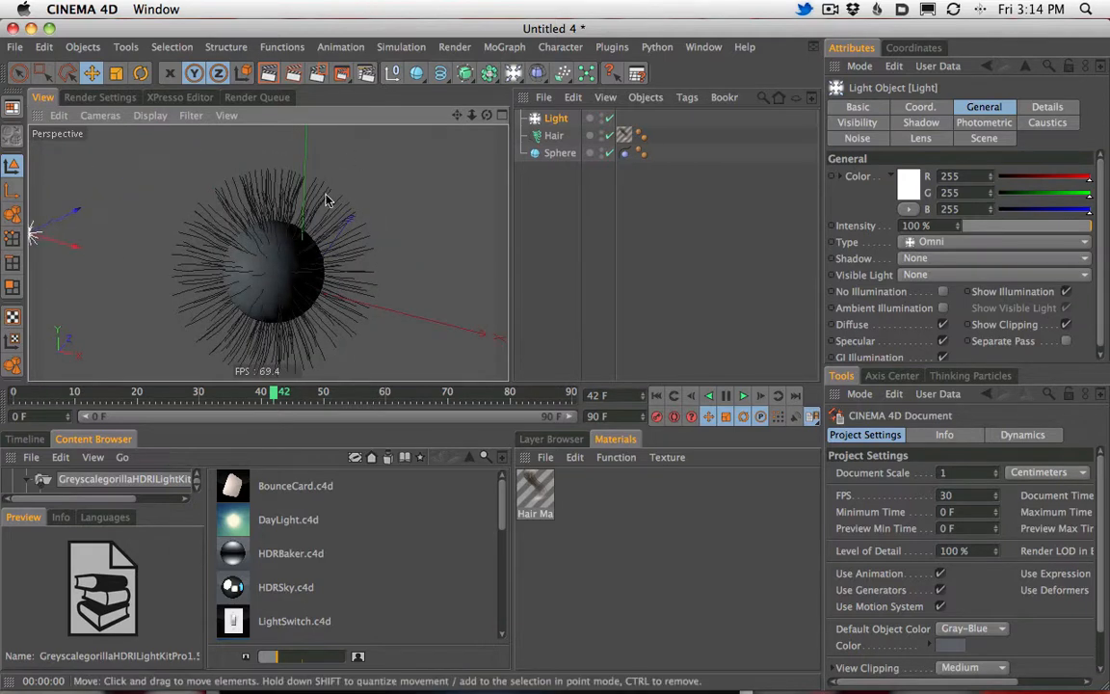
{"action": "left_click_drag", "start_coordinate": [126, 352], "coordinate": [141, 343], "text": "alt"}
{"action": "middle_click_drag", "start_coordinate": [267, 278], "coordinate": [315, 236], "text": "alt"}
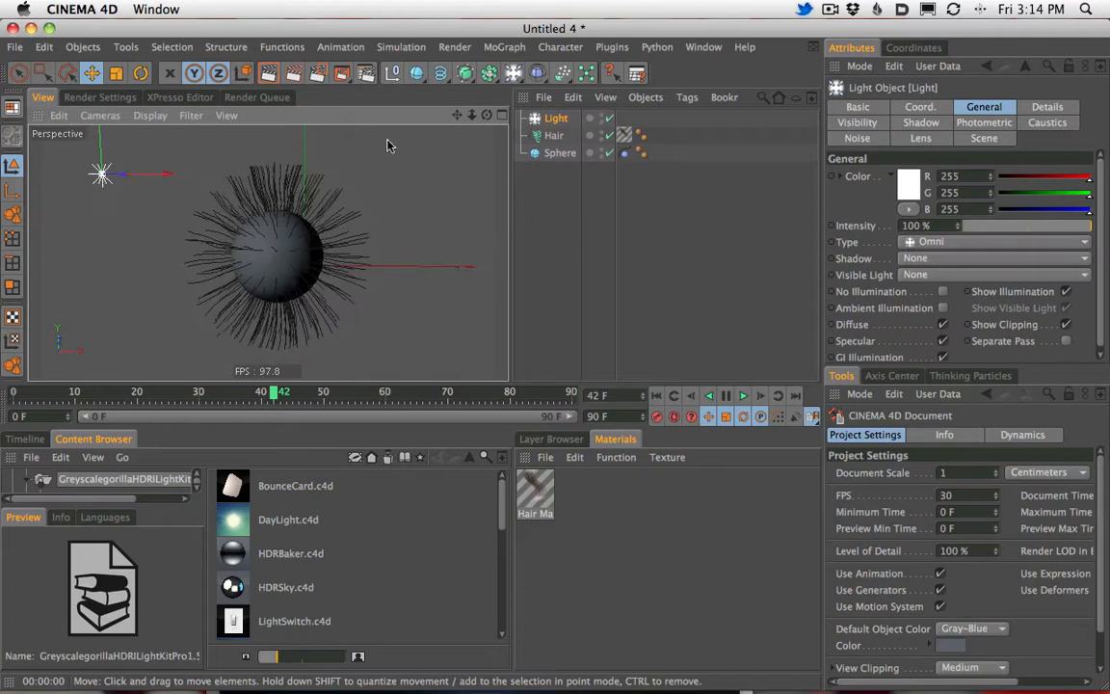
{"action": "left_click", "coordinate": [269, 79]}
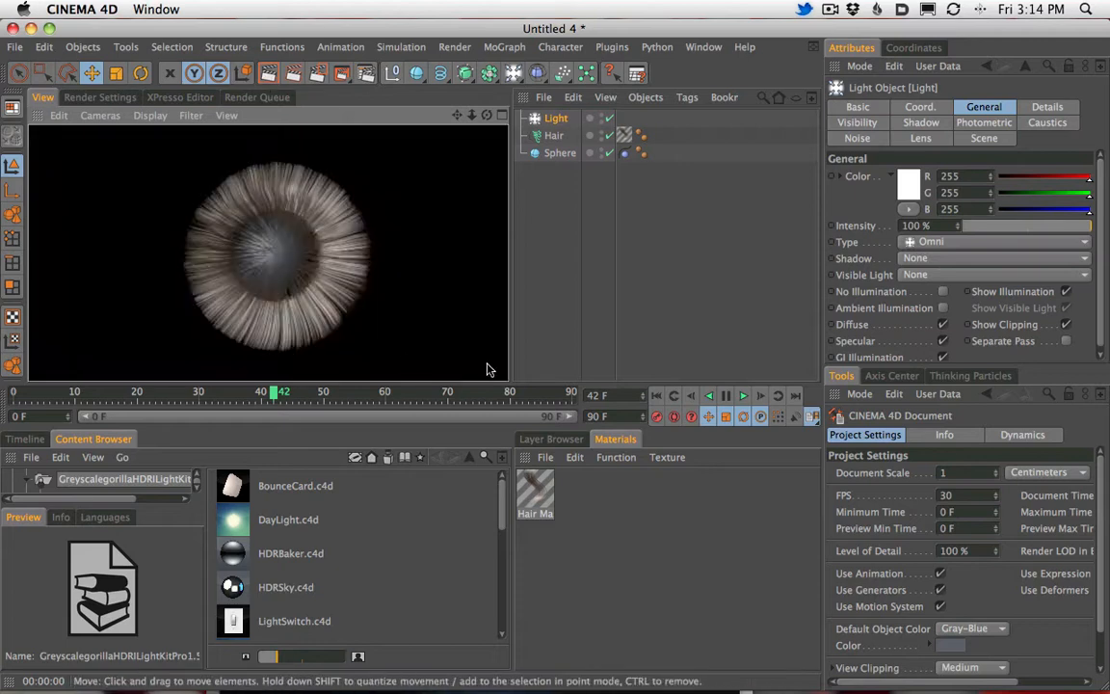
Step: Set the hair's Rest Hold to 0%, Hold Roots to 43% and Mass to 1.1, simulate to frame 79, and render
{"action": "left_click", "coordinate": [557, 135]}
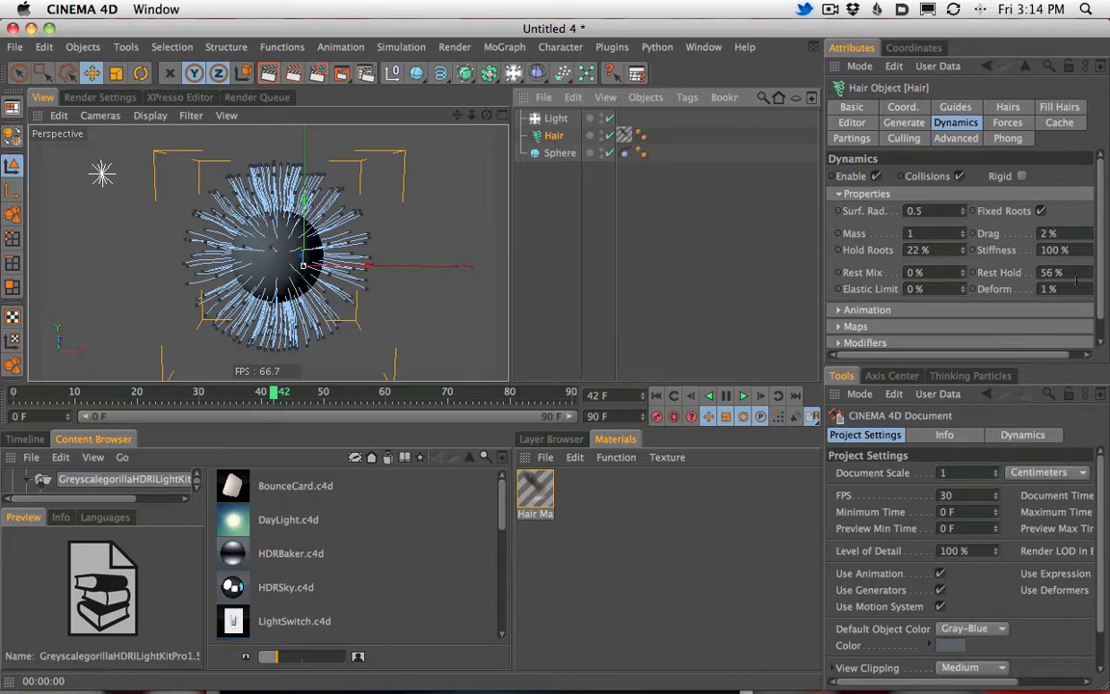
{"action": "type", "text": "0"}
{"action": "key", "text": "Return"}
{"action": "left_click_drag", "start_coordinate": [963, 251], "coordinate": [965, 232]}
{"action": "left_click", "coordinate": [964, 231]}
{"action": "left_click", "coordinate": [743, 396]}
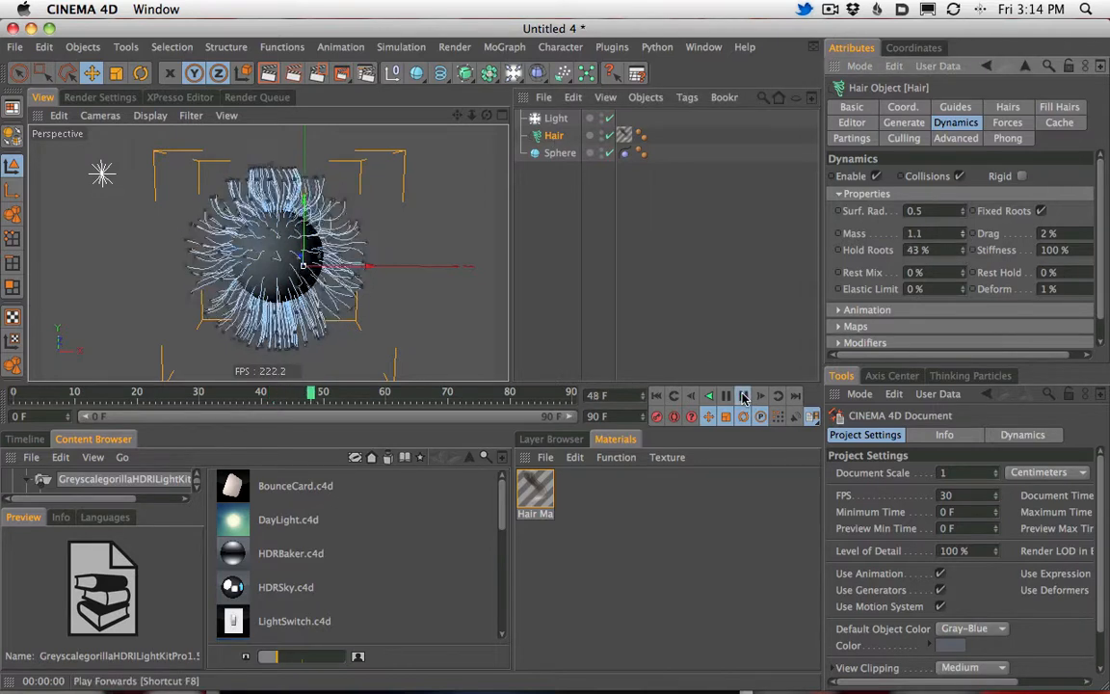
{"action": "left_click", "coordinate": [743, 398]}
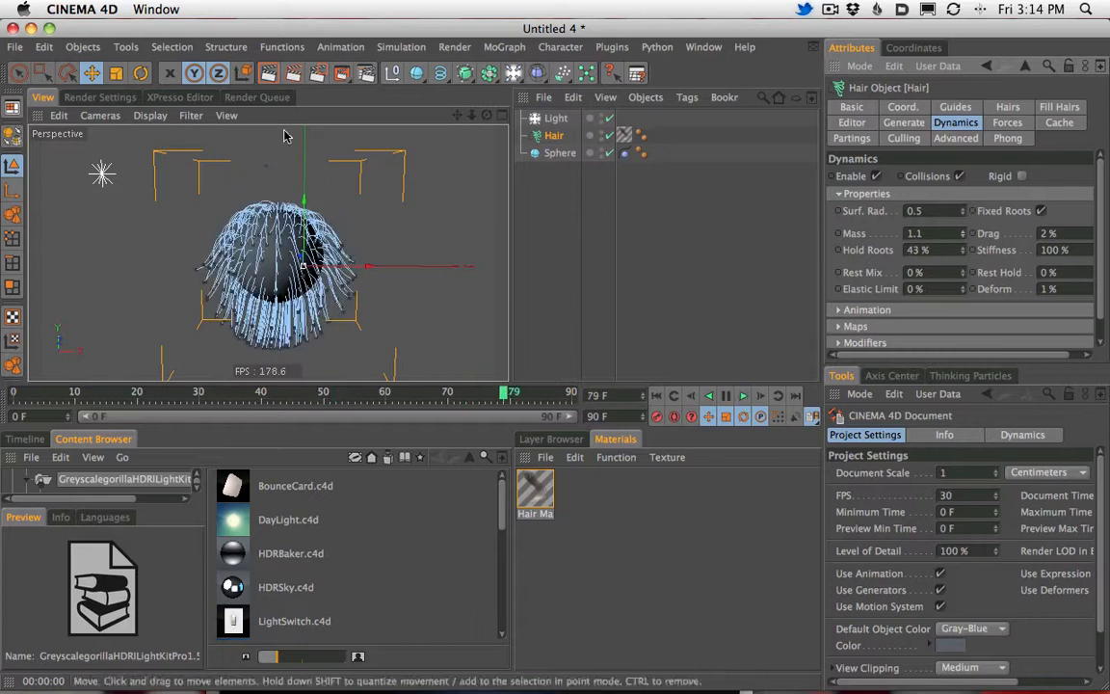
{"action": "left_click", "coordinate": [269, 75]}
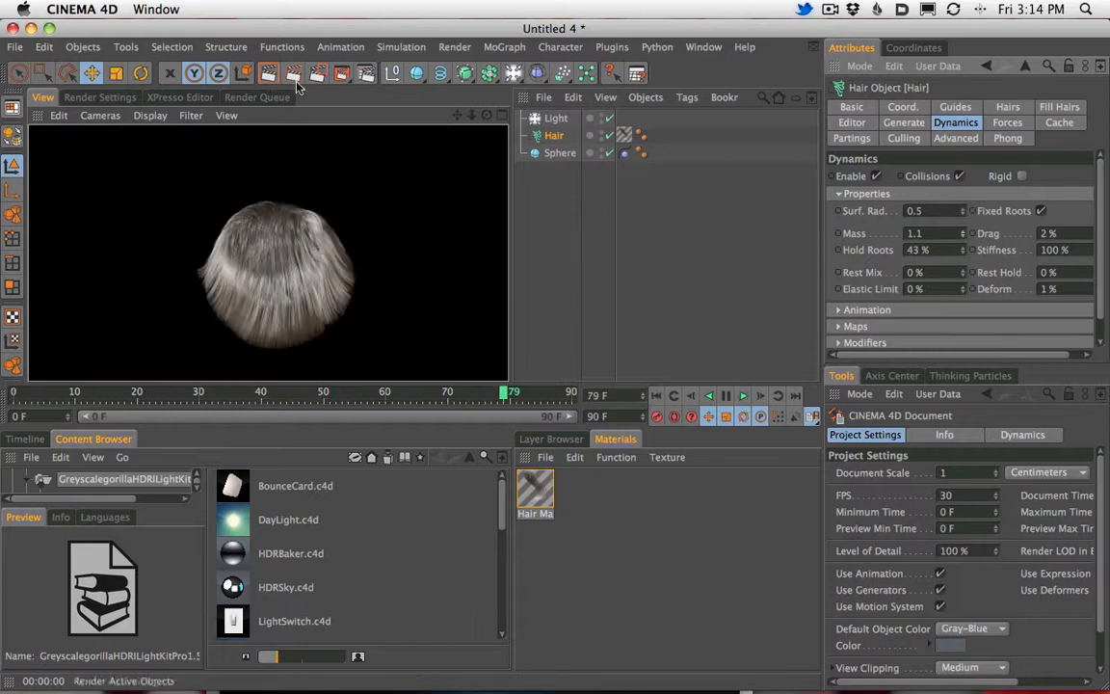
Step: Duplicate the light and move the copy above and behind the sphere on its opposite side
{"action": "left_click", "coordinate": [93, 180]}
{"action": "key", "text": "ctrl+c"}
{"action": "key", "text": "ctrl+v"}
{"action": "left_click_drag", "start_coordinate": [271, 311], "coordinate": [217, 333], "text": "alt"}
{"action": "left_click_drag", "start_coordinate": [130, 164], "coordinate": [246, 108]}
{"action": "right_click_drag", "start_coordinate": [437, 187], "coordinate": [362, 208], "text": "alt"}
{"action": "middle_click_drag", "start_coordinate": [361, 208], "coordinate": [340, 291], "text": "alt"}
{"action": "left_click_drag", "start_coordinate": [268, 190], "coordinate": [377, 106]}
{"action": "left_click_drag", "start_coordinate": [354, 187], "coordinate": [474, 208]}
{"action": "left_click_drag", "start_coordinate": [421, 240], "coordinate": [376, 274], "text": "alt"}
{"action": "left_click_drag", "start_coordinate": [376, 180], "coordinate": [436, 155]}
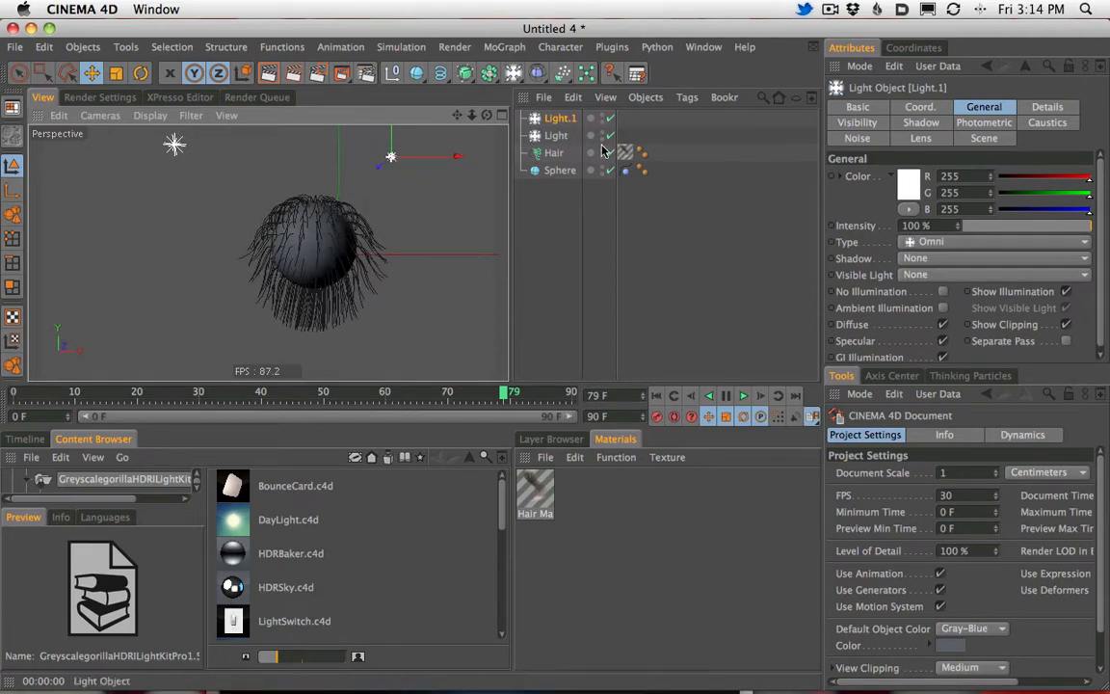
Step: Give the duplicated light 169% intensity and a light blue color of RGB 178, 227, 255, and render the view
{"action": "left_click_drag", "start_coordinate": [957, 228], "coordinate": [979, 169]}
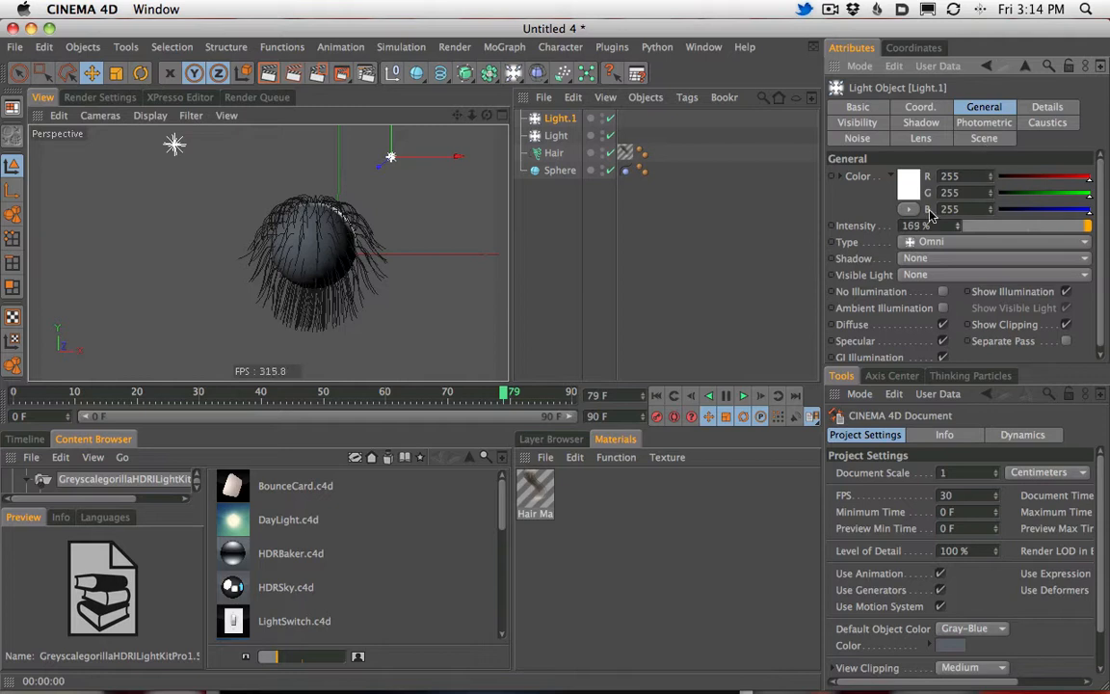
{"action": "left_click", "coordinate": [1081, 195]}
{"action": "left_click", "coordinate": [1062, 179]}
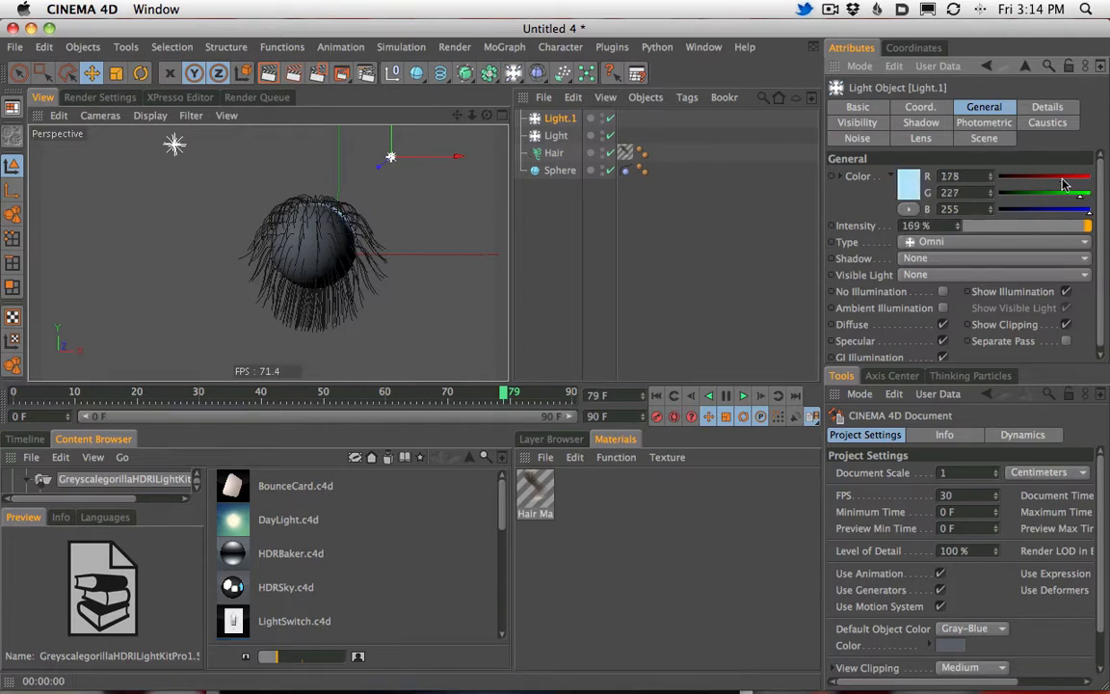
{"action": "left_click", "coordinate": [269, 73]}
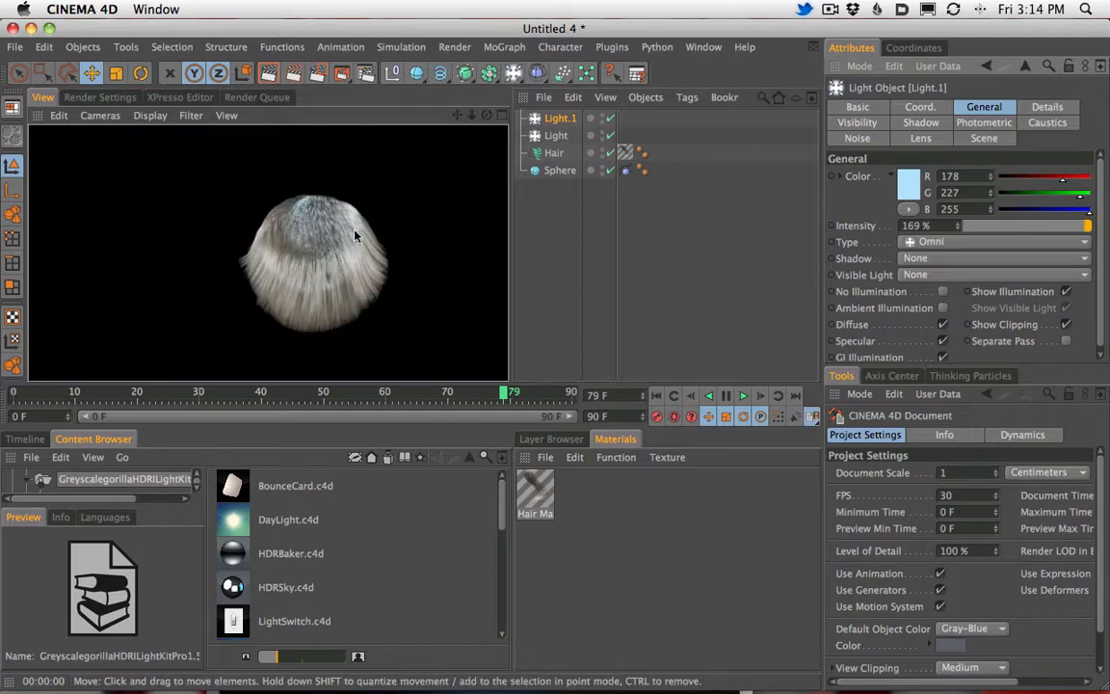
Step: Set the shadow type of both lights to Shadow Maps (Soft) and render the hair from a closer view
{"action": "left_click", "coordinate": [565, 139]}
{"action": "left_click", "coordinate": [560, 119], "text": "shift"}
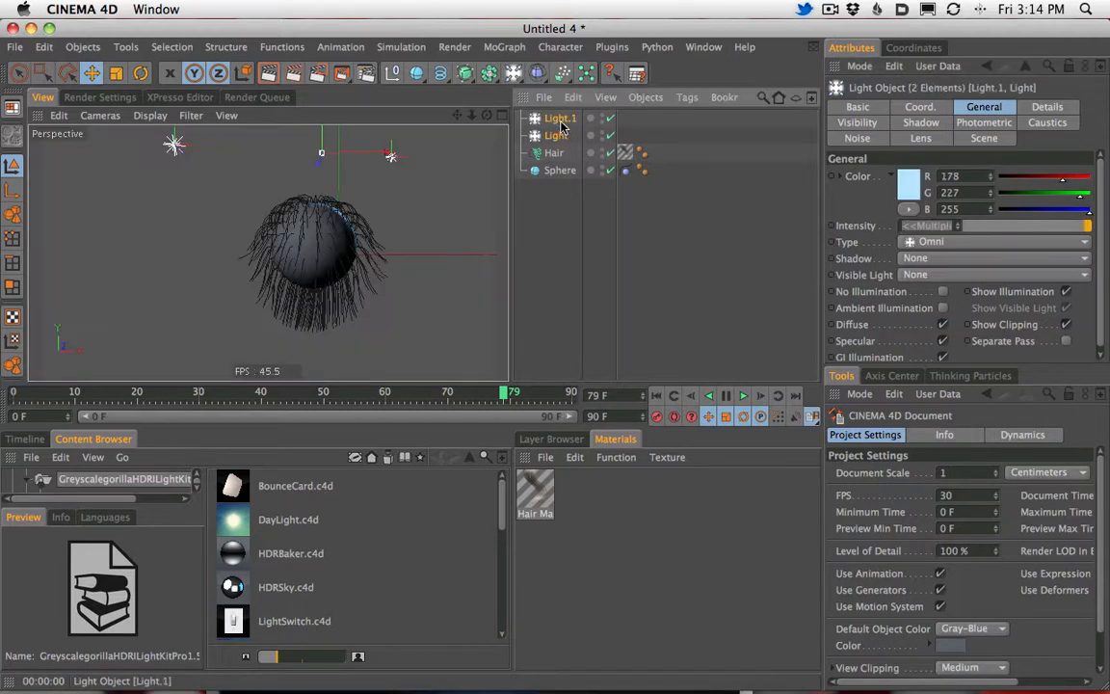
{"action": "left_click", "coordinate": [912, 259]}
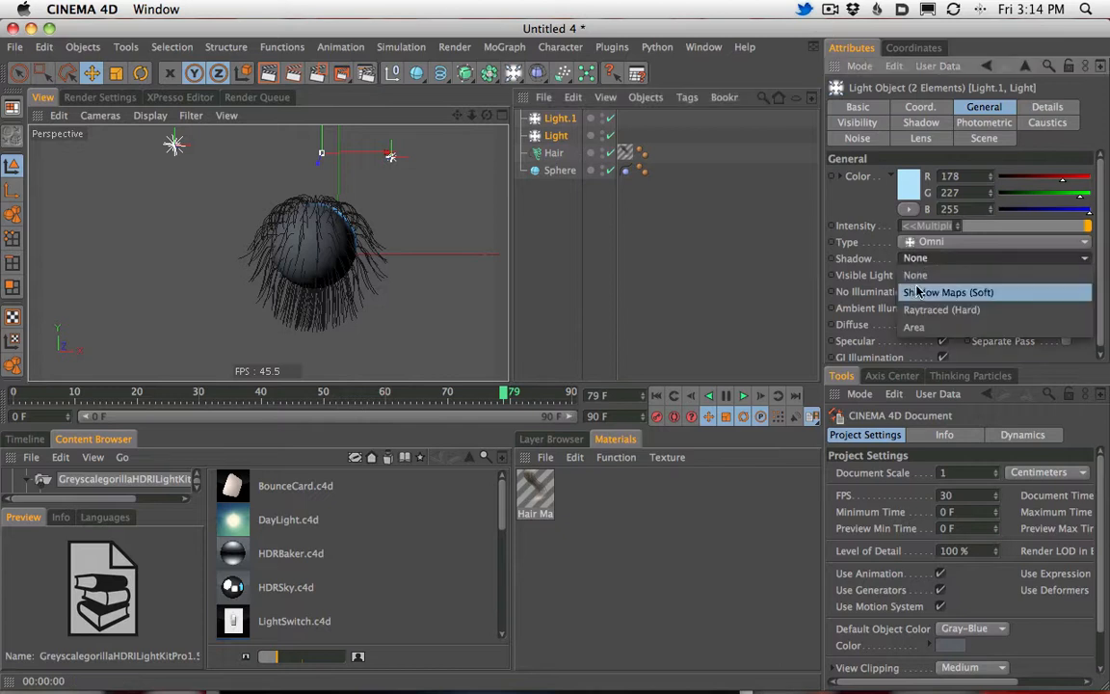
{"action": "left_click", "coordinate": [915, 290]}
{"action": "left_click", "coordinate": [272, 81]}
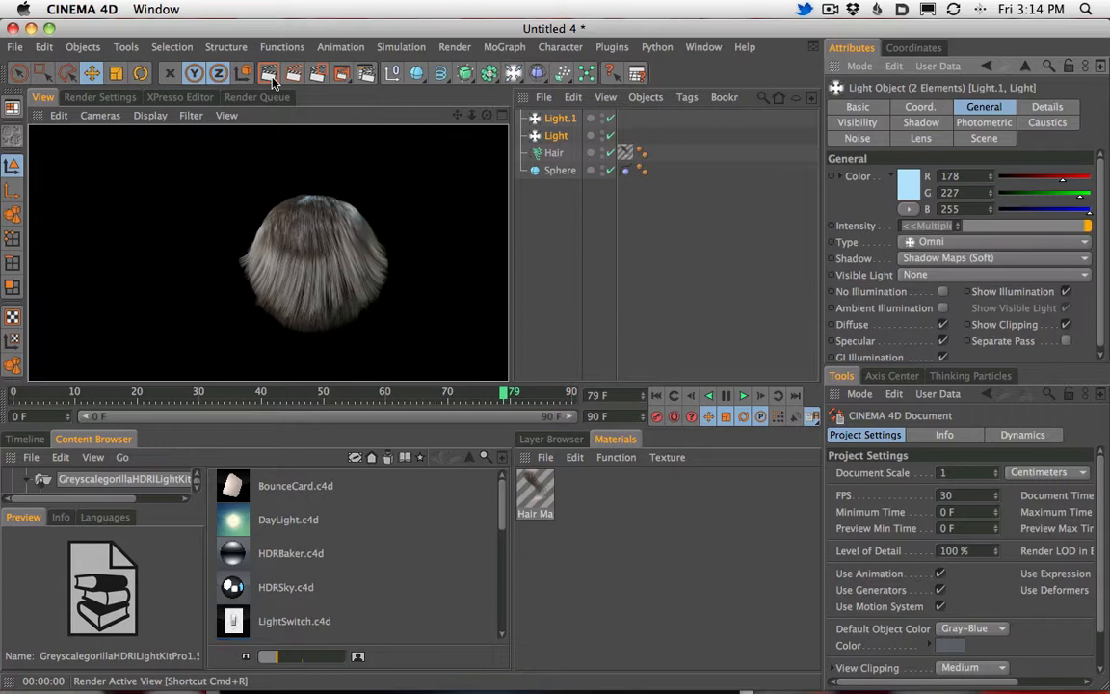
{"action": "left_click", "coordinate": [348, 282]}
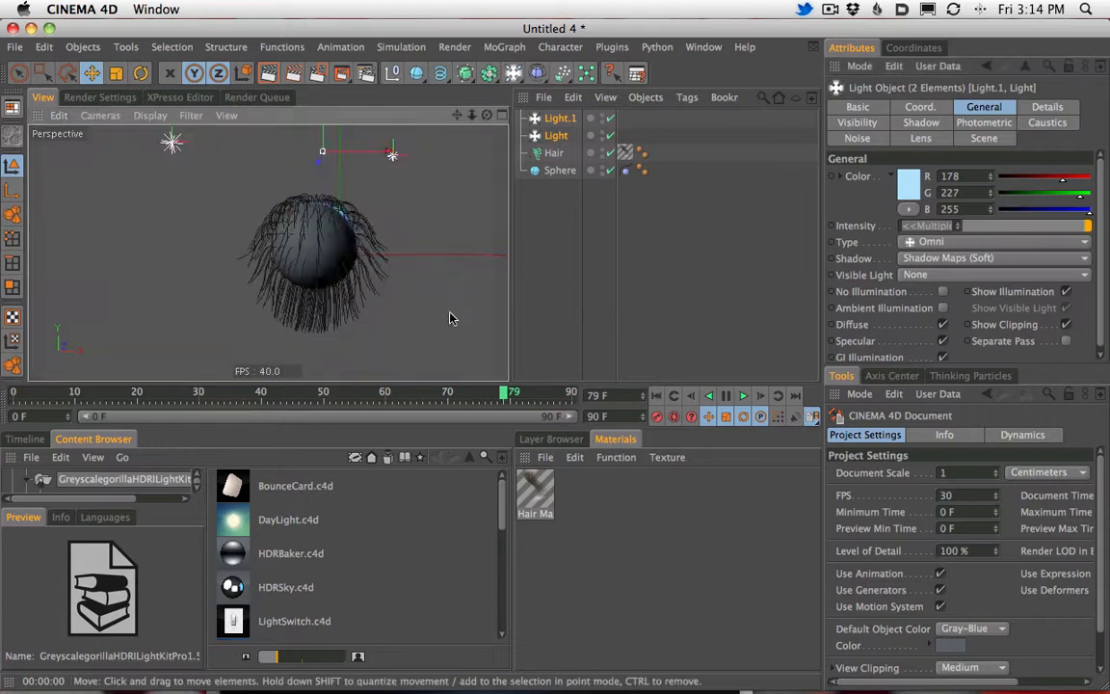
{"action": "key", "text": "super+r"}
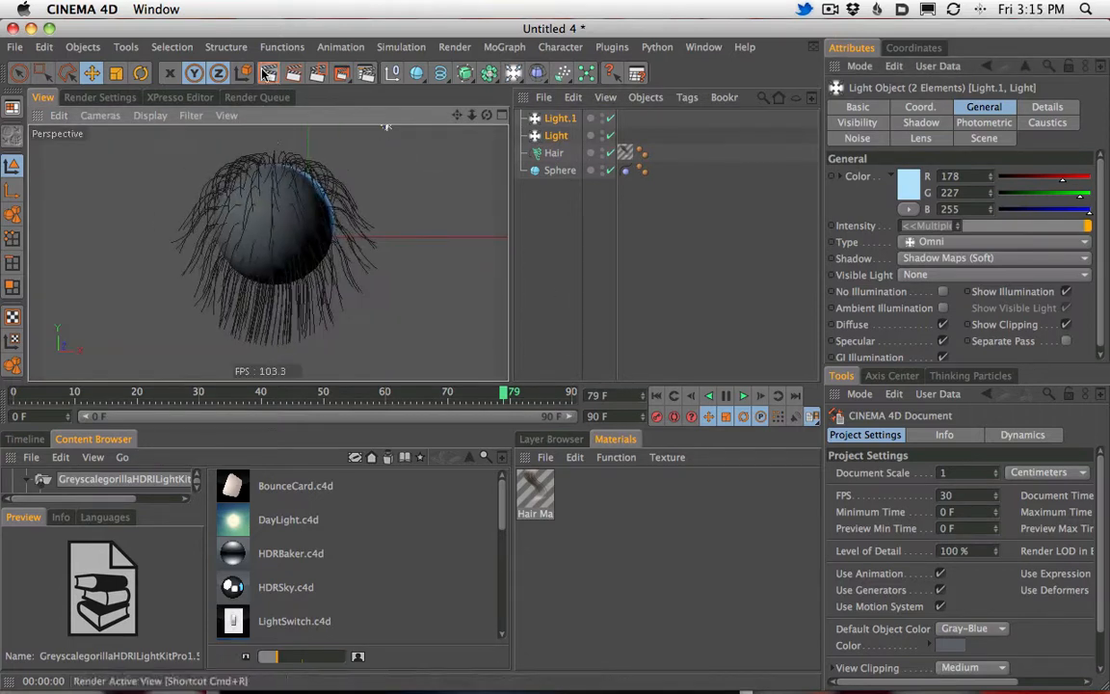
{"action": "left_click", "coordinate": [340, 243]}
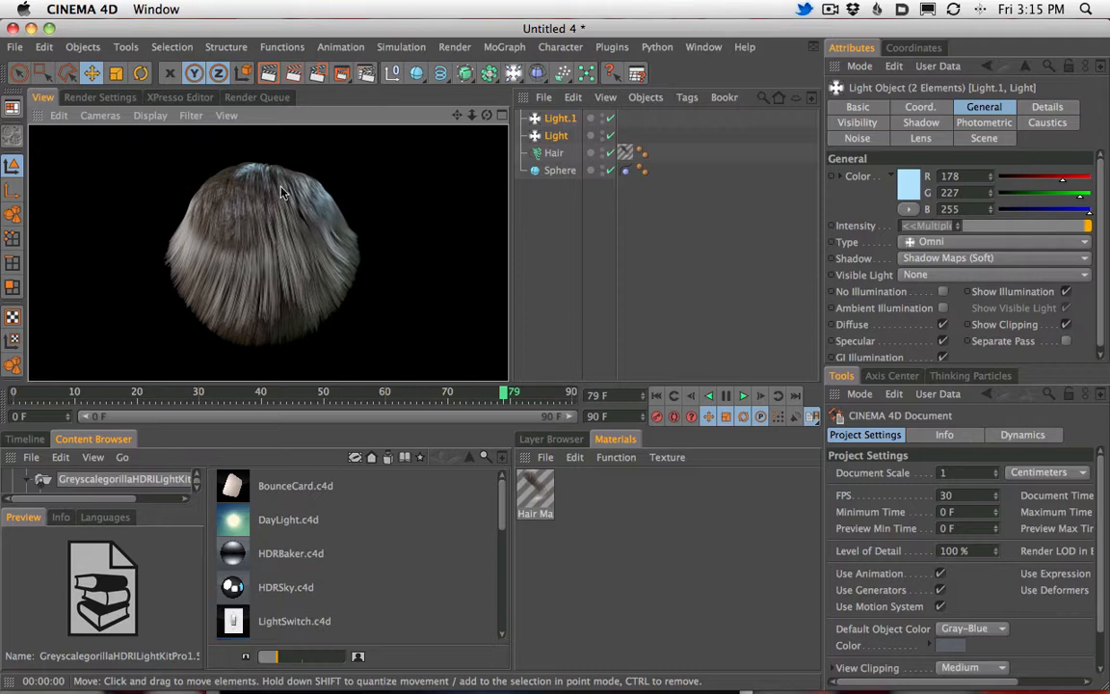
{"action": "left_click", "coordinate": [178, 250]}
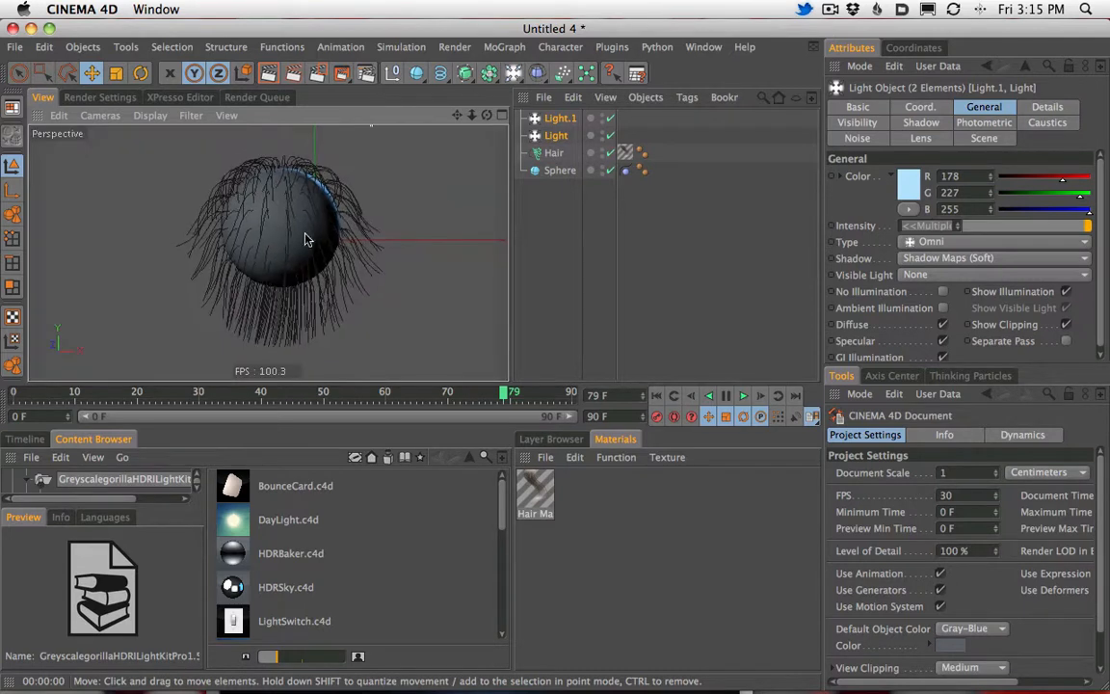
Step: Give the first light a warm color of RGB 255, 227, 200 and render the view
{"action": "left_click", "coordinate": [569, 138]}
{"action": "left_click_drag", "start_coordinate": [1089, 210], "coordinate": [1071, 210]}
{"action": "left_click_drag", "start_coordinate": [1089, 196], "coordinate": [1079, 195]}
{"action": "left_click", "coordinate": [268, 74]}
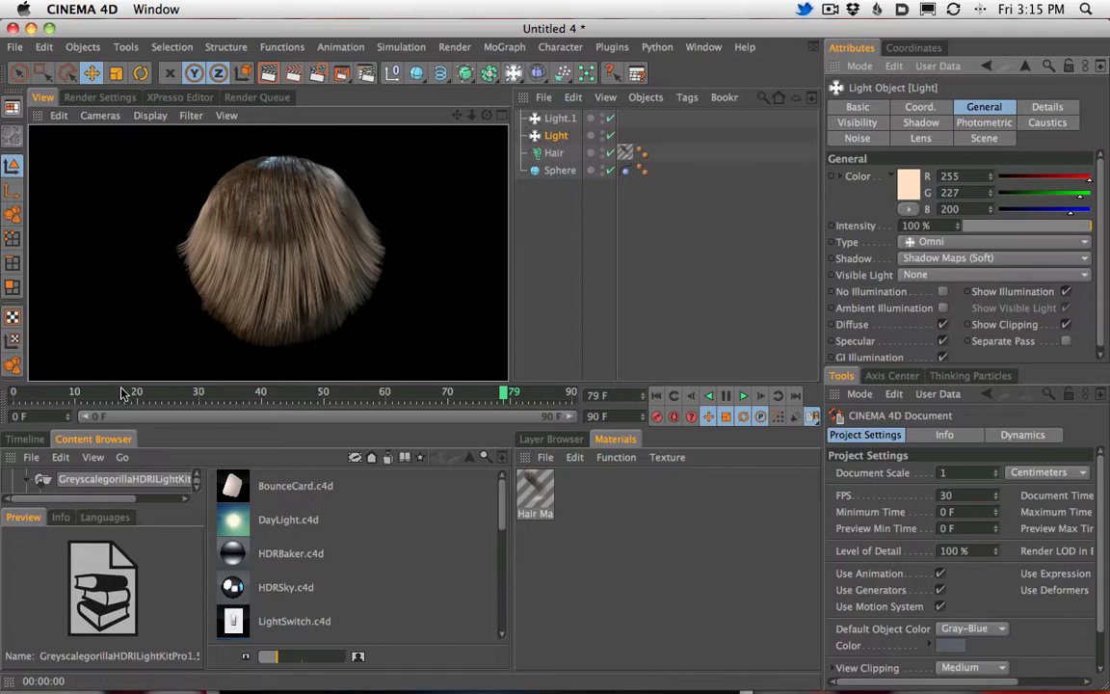
Step: Render the current hair density for comparison, set the Hair object's hair Count to 20000, and render the view again
{"action": "left_click", "coordinate": [563, 155]}
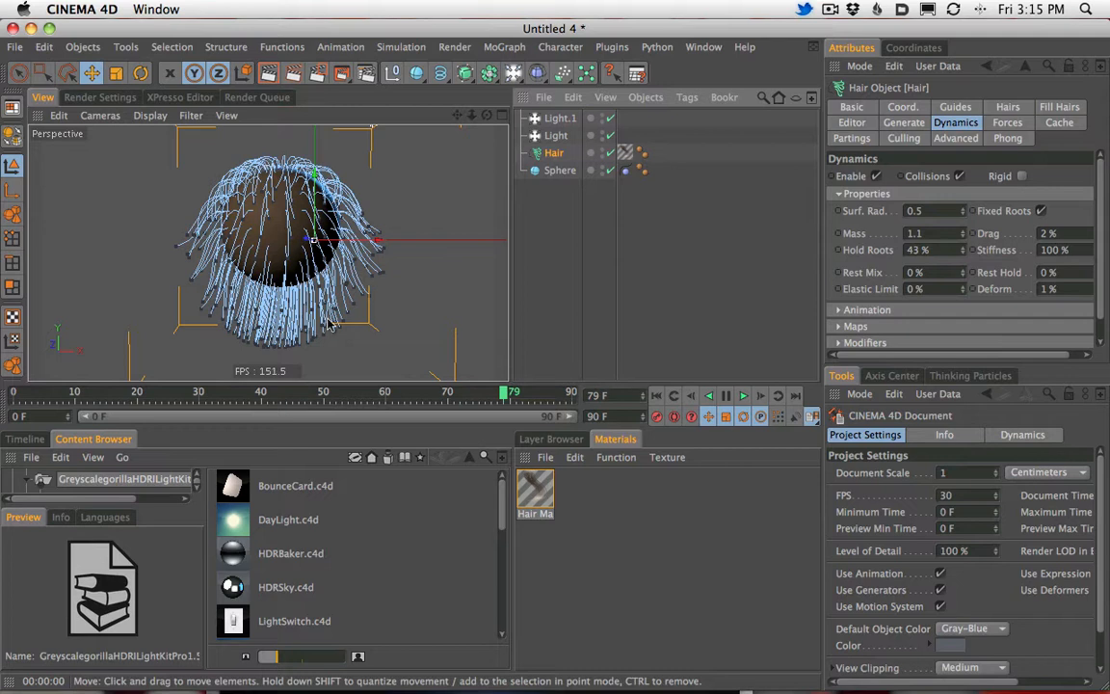
{"action": "left_click", "coordinate": [904, 122]}
{"action": "left_click", "coordinate": [1051, 108]}
{"action": "left_click", "coordinate": [1008, 107]}
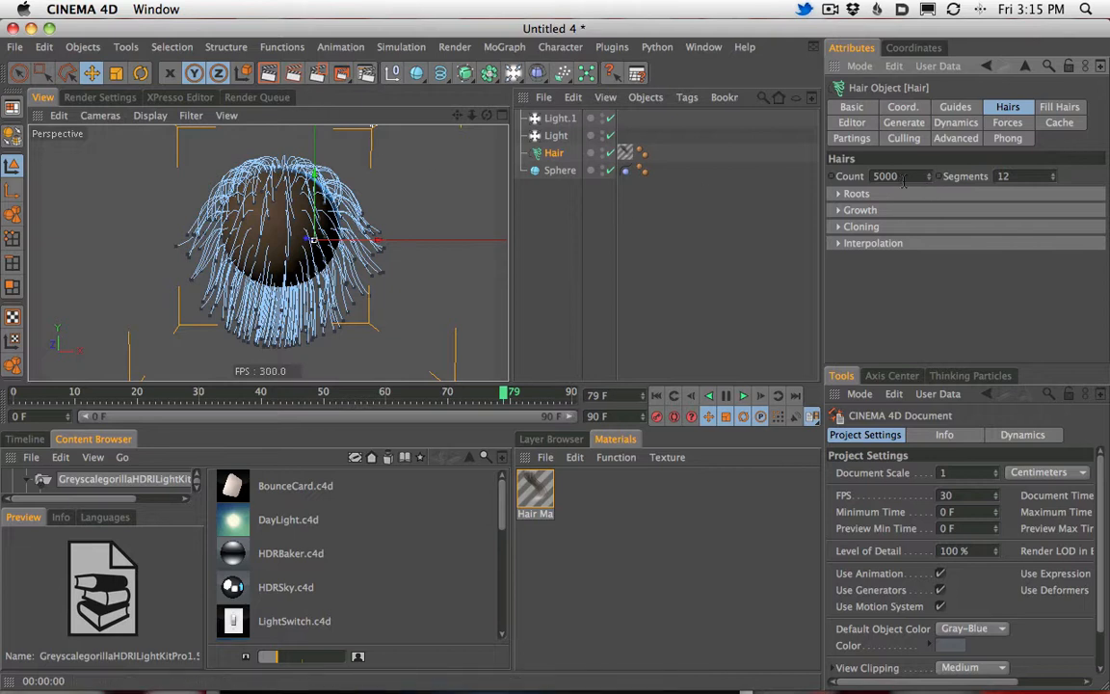
{"action": "left_click", "coordinate": [267, 74]}
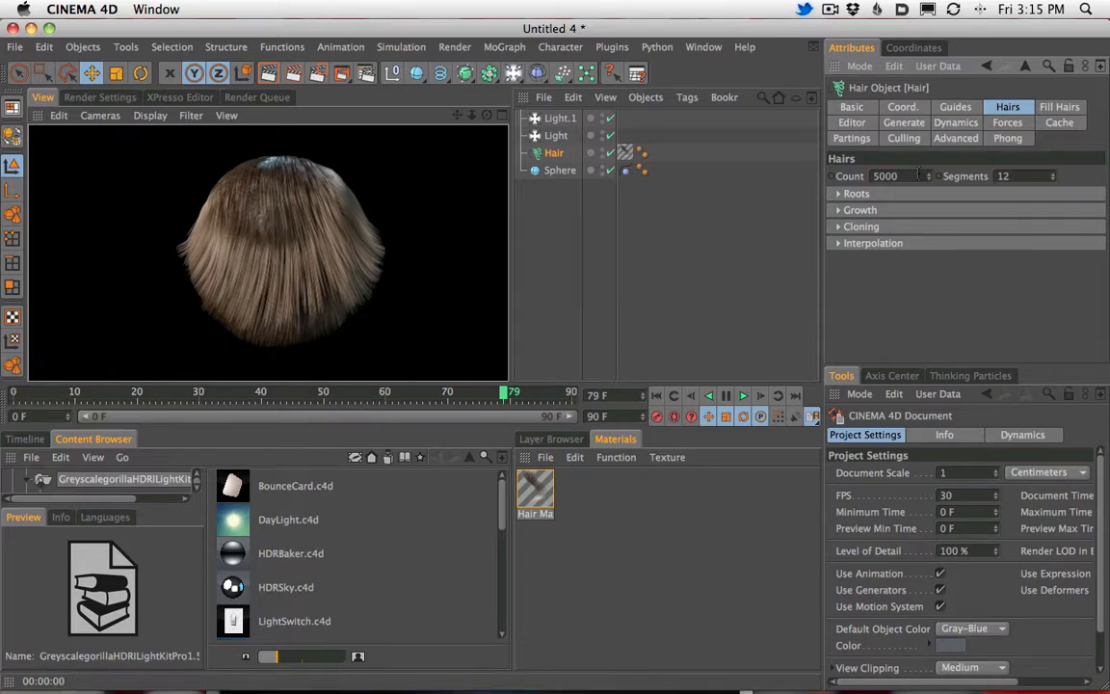
{"action": "left_click_drag", "start_coordinate": [923, 175], "coordinate": [794, 152]}
{"action": "type", "text": "20000"}
{"action": "left_click", "coordinate": [268, 74]}
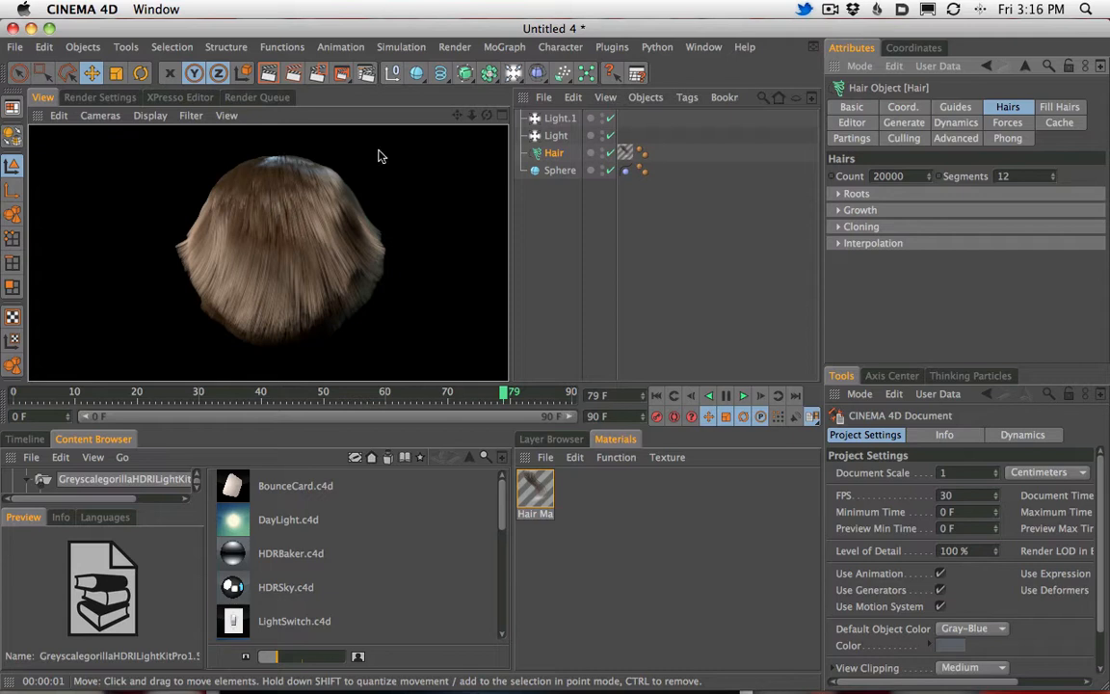
Step: Try a hair Count of 2, with a test render and playback of the guide simulation
{"action": "key", "text": "Return"}
{"action": "type", "text": "2"}
{"action": "key", "text": "Return"}
{"action": "left_click", "coordinate": [743, 396]}
{"action": "left_click", "coordinate": [271, 76]}
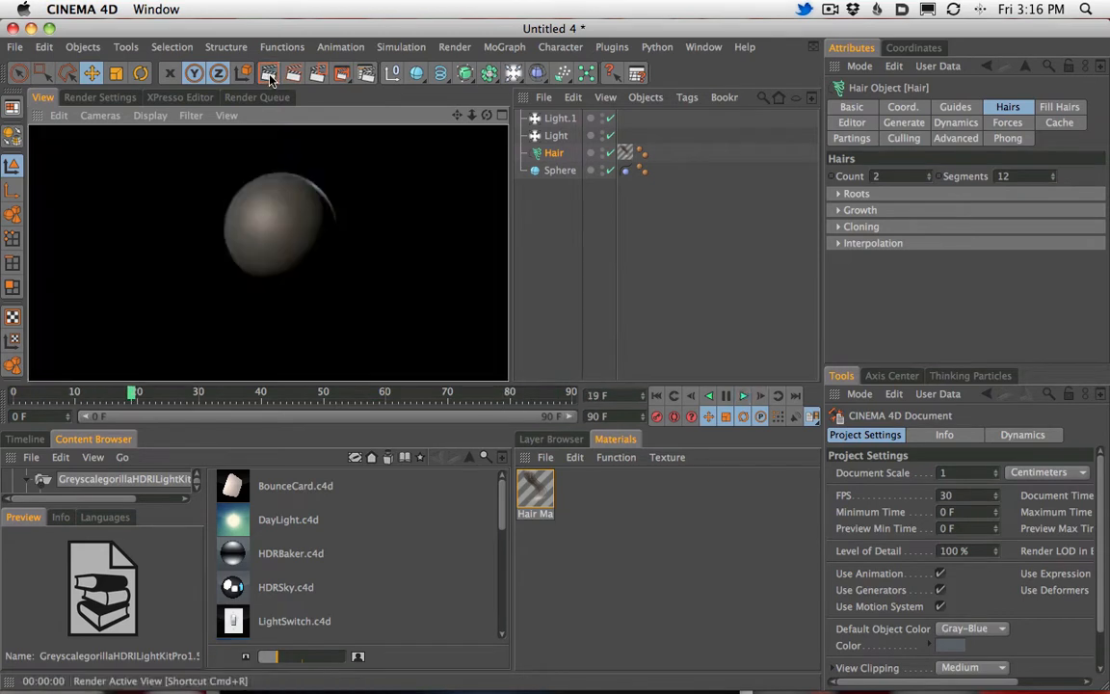
{"action": "left_click", "coordinate": [743, 396]}
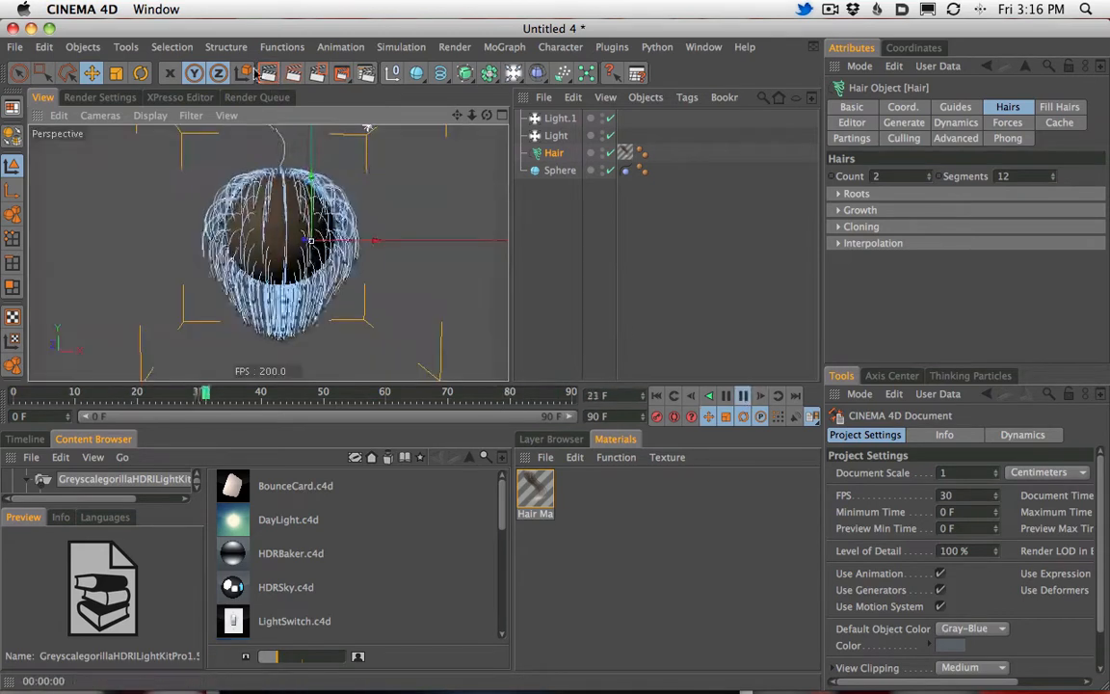
{"action": "left_click", "coordinate": [277, 77]}
Step: Set the hair Count to 20000 at frame 0, simulate to frame 55, and render the view
{"action": "left_click", "coordinate": [13, 393]}
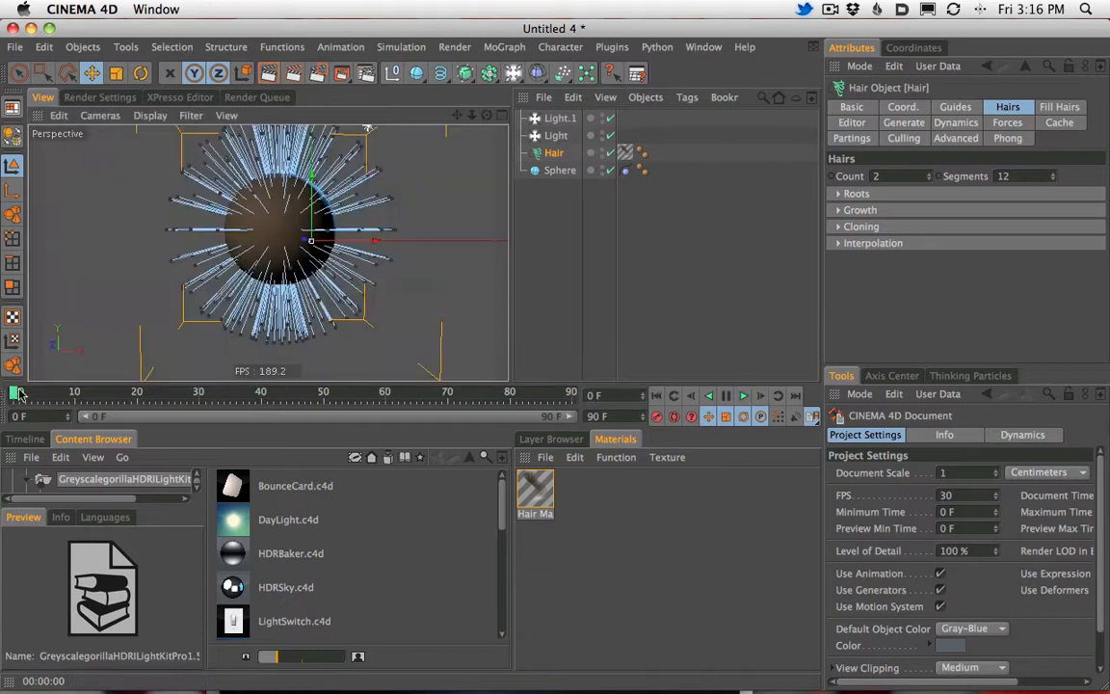
{"action": "left_click_drag", "start_coordinate": [901, 177], "coordinate": [803, 166]}
{"action": "type", "text": "20000"}
{"action": "key", "text": "Return"}
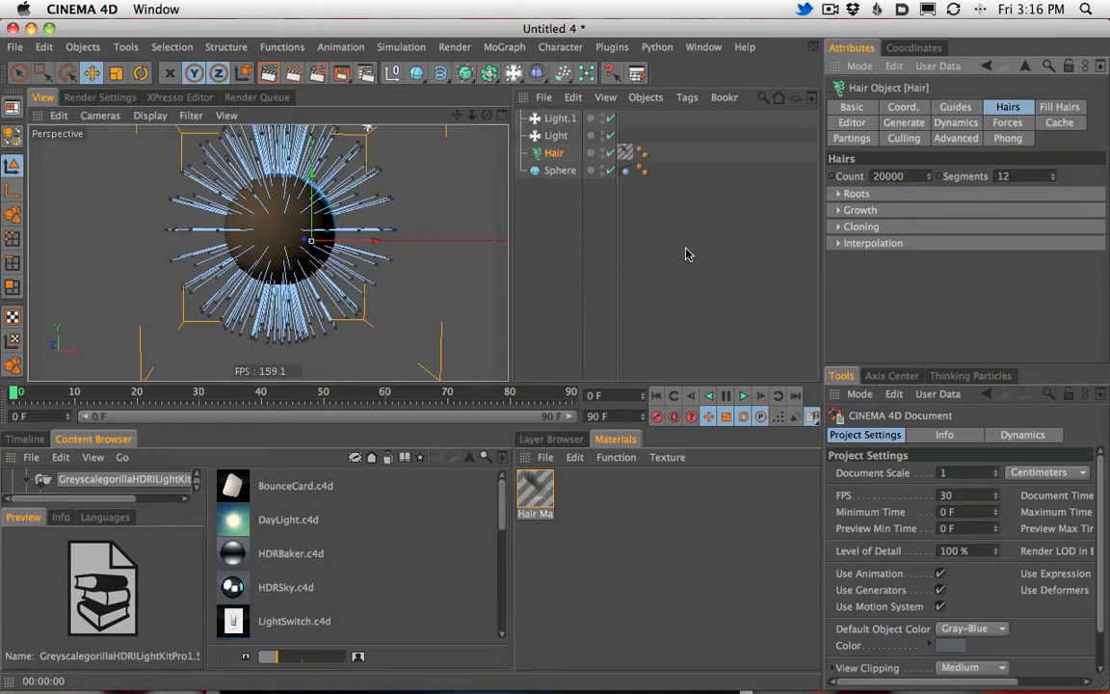
{"action": "left_click", "coordinate": [554, 247]}
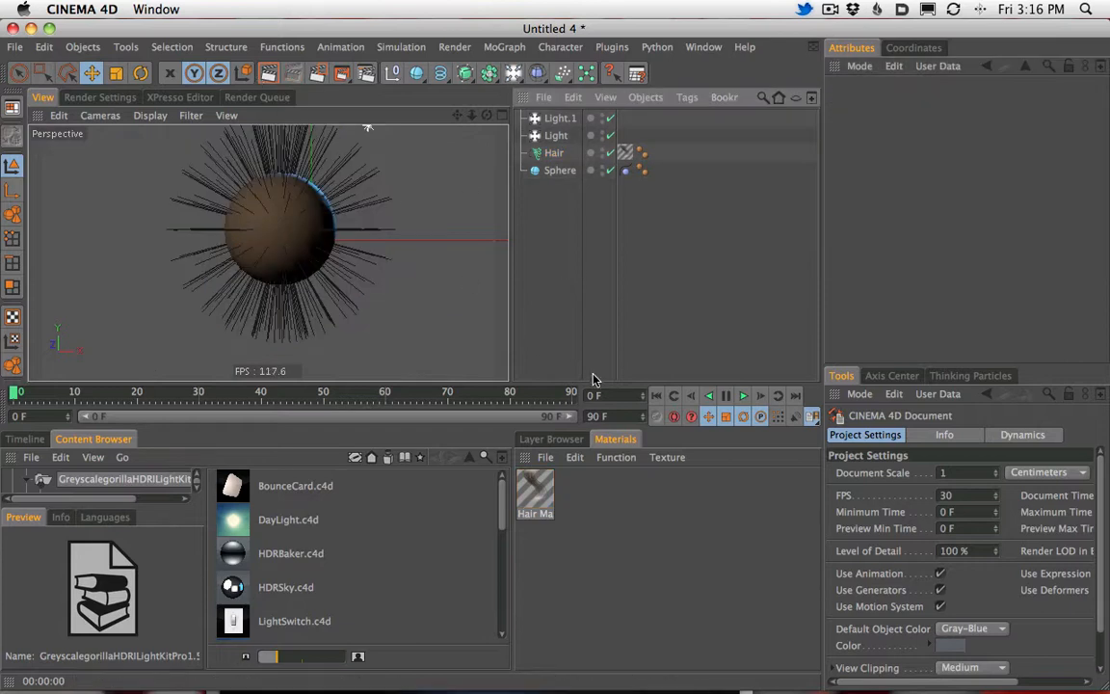
{"action": "left_click", "coordinate": [744, 395]}
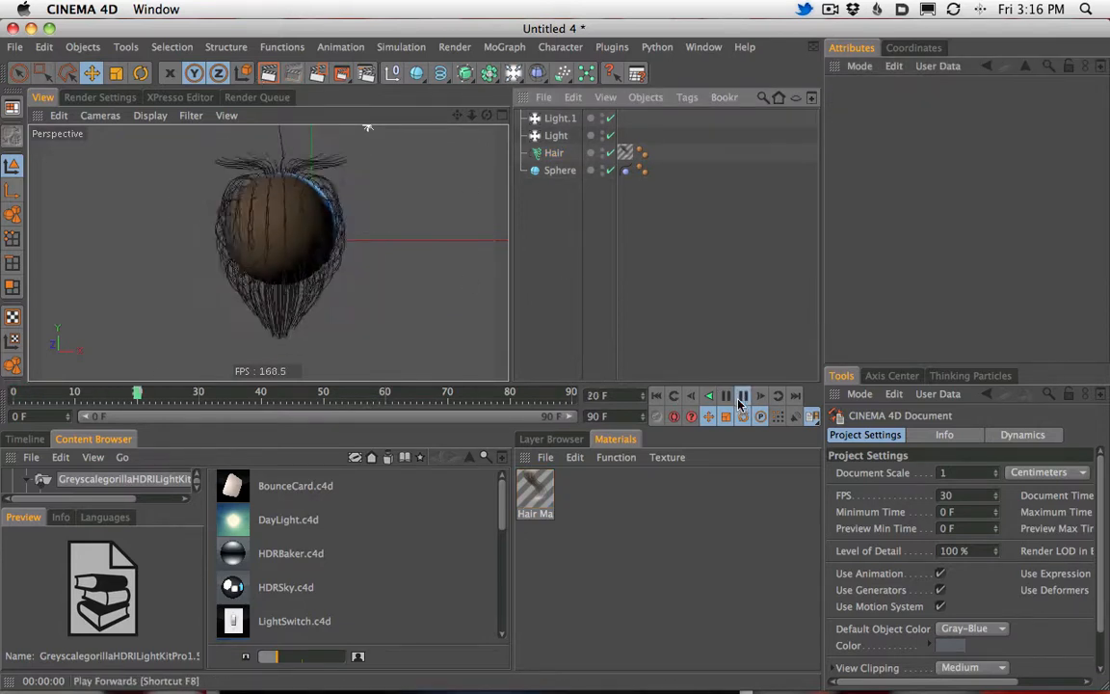
{"action": "left_click", "coordinate": [744, 395]}
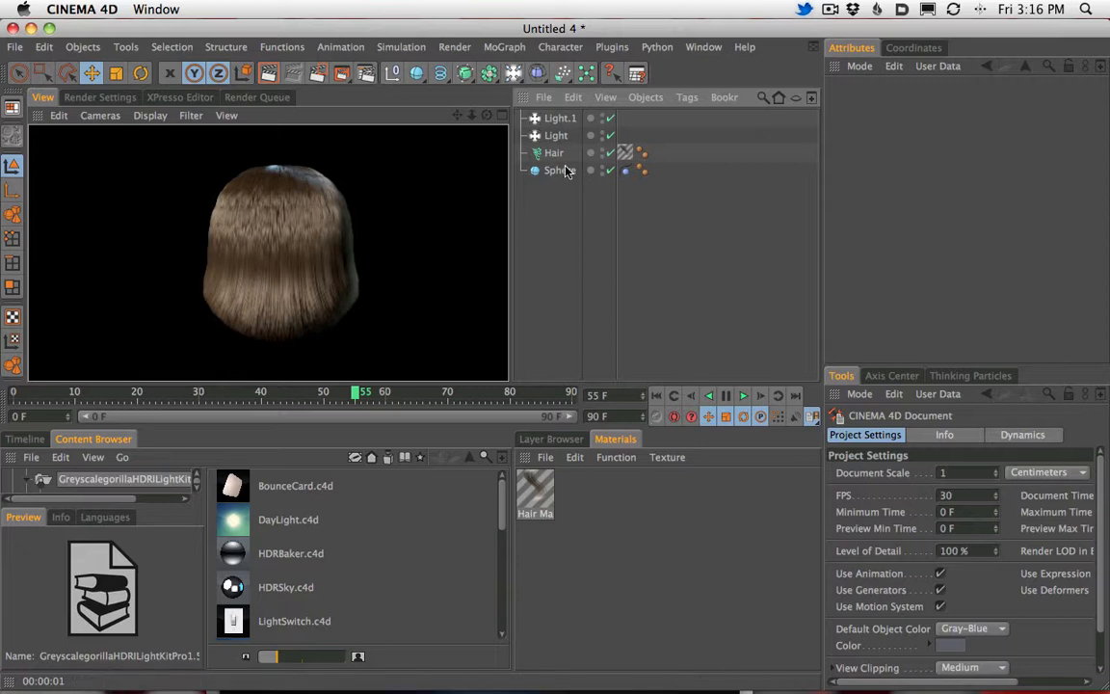
Step: Open the Hair Mat material in the Material Editor and move the editor window clear of the hair in the viewport
{"action": "left_click", "coordinate": [537, 498]}
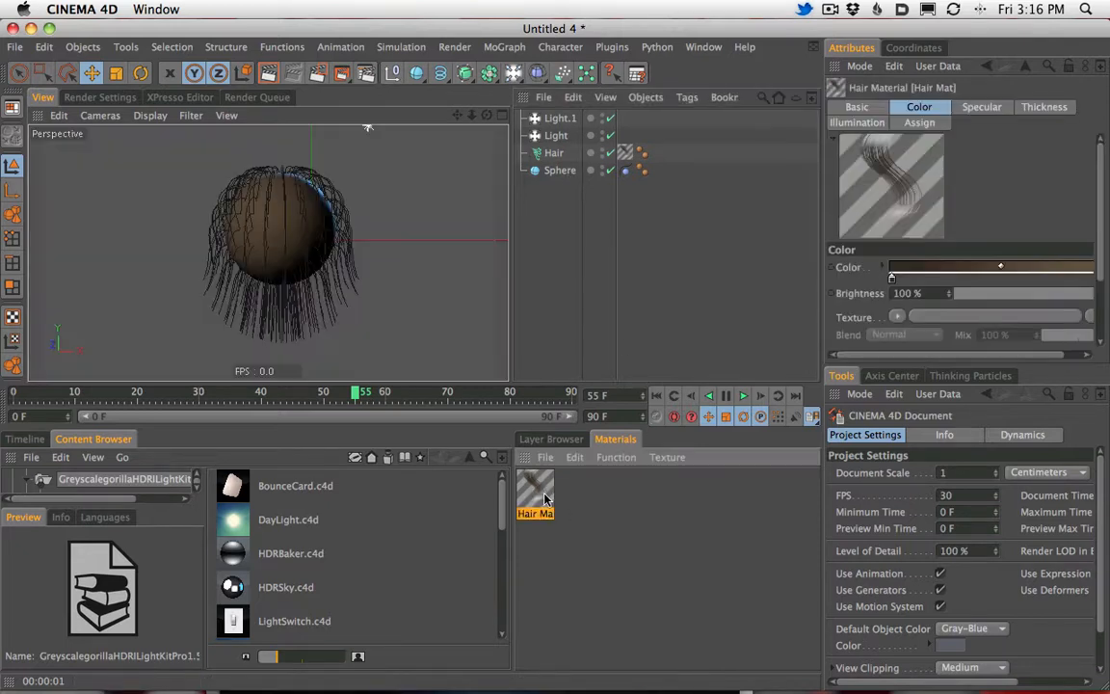
{"action": "double_click", "coordinate": [540, 497]}
{"action": "left_click_drag", "start_coordinate": [458, 114], "coordinate": [683, 131]}
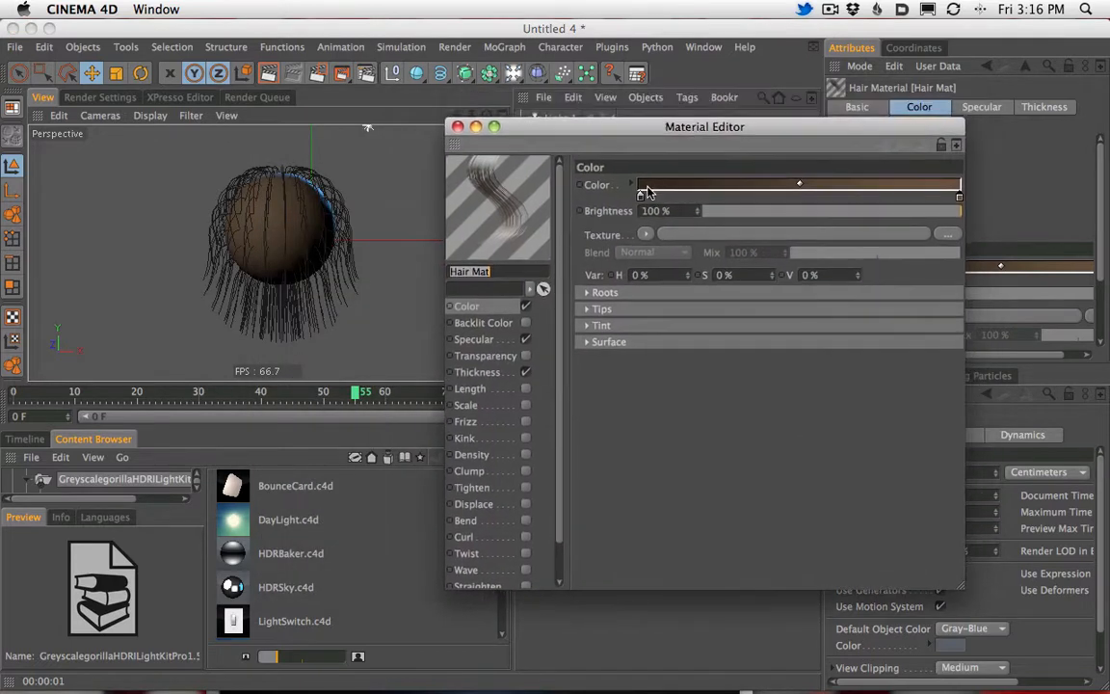
{"action": "left_click_drag", "start_coordinate": [751, 120], "coordinate": [792, 107]}
{"action": "left_click_drag", "start_coordinate": [640, 117], "coordinate": [628, 77]}
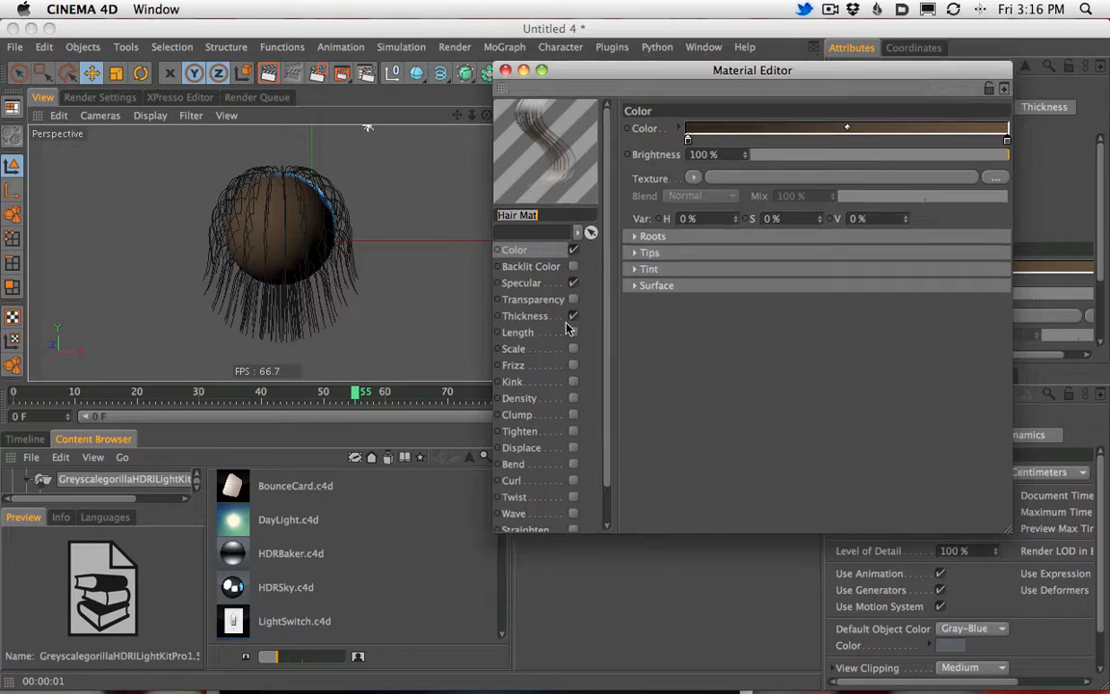
Step: Enable the Length channel of the Hair Mat material and render the view
{"action": "left_click", "coordinate": [545, 335]}
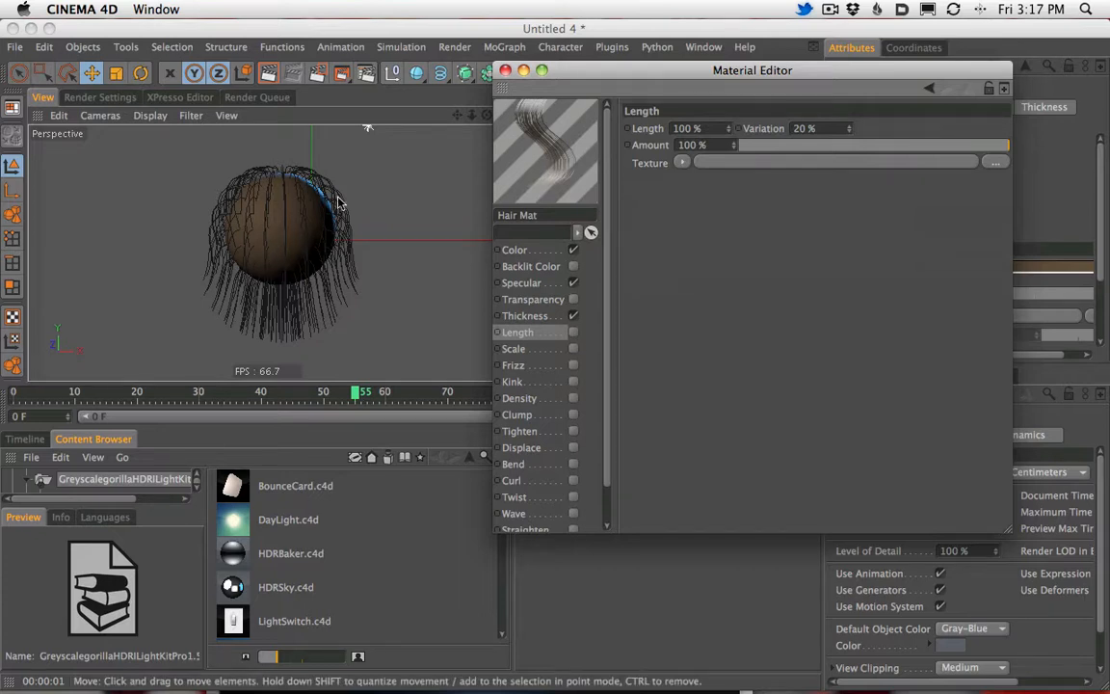
{"action": "left_click_drag", "start_coordinate": [572, 64], "coordinate": [590, 76]}
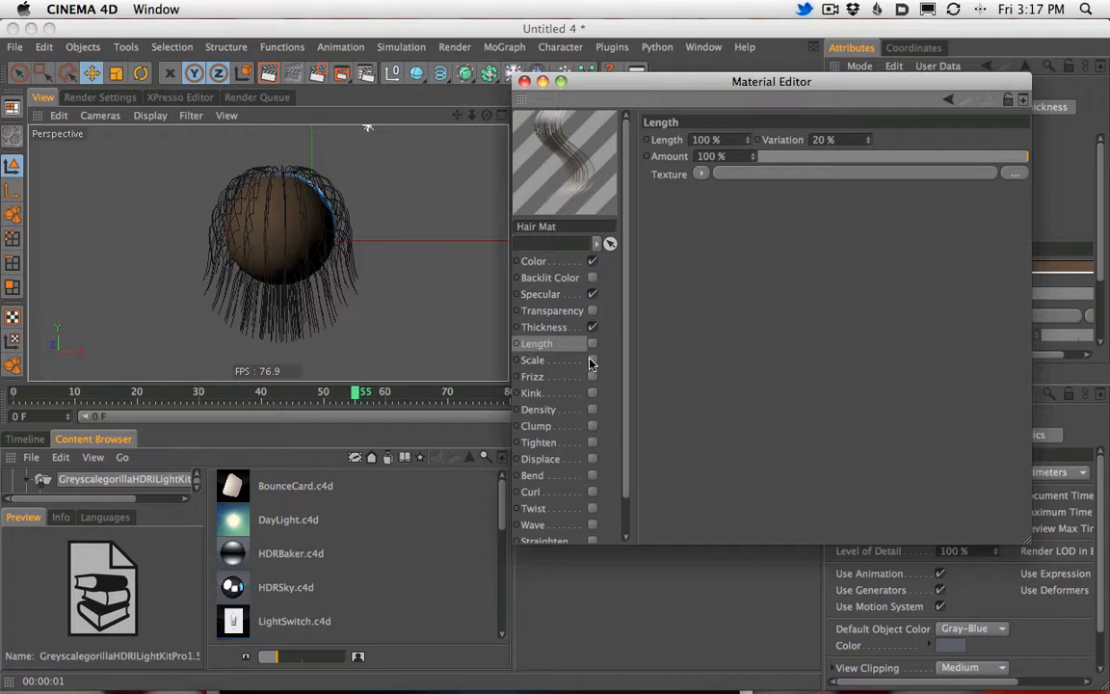
{"action": "left_click", "coordinate": [593, 345]}
{"action": "left_click", "coordinate": [271, 76]}
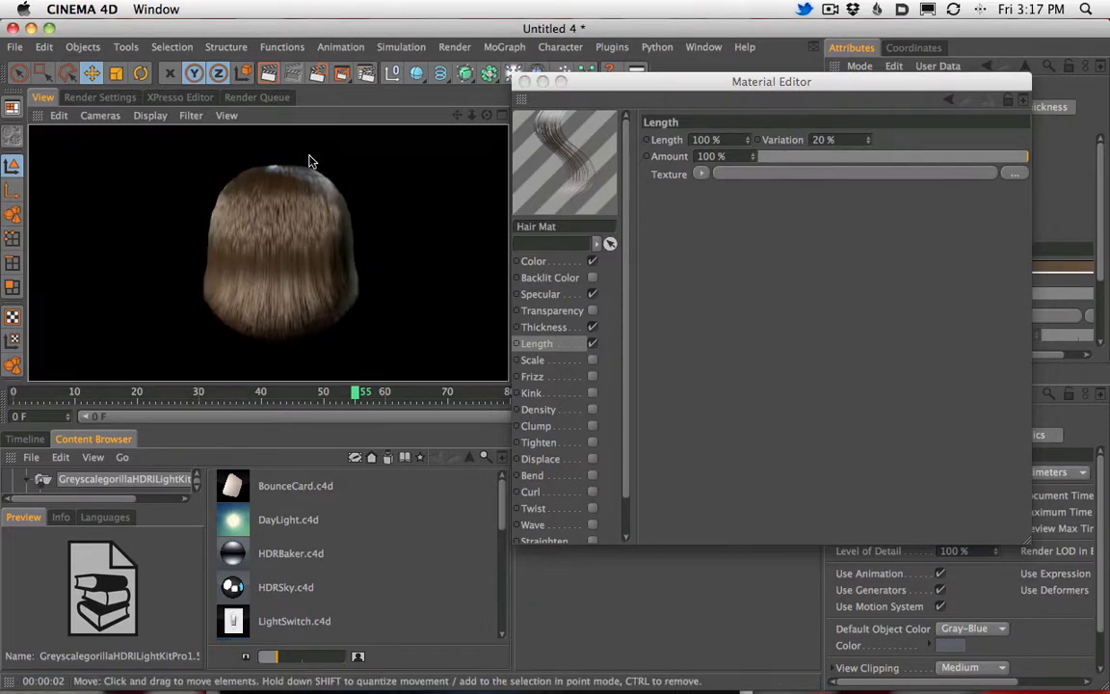
Step: Load a Gradient as the Length channel's texture and set its type to 2D - V
{"action": "left_click", "coordinate": [702, 174]}
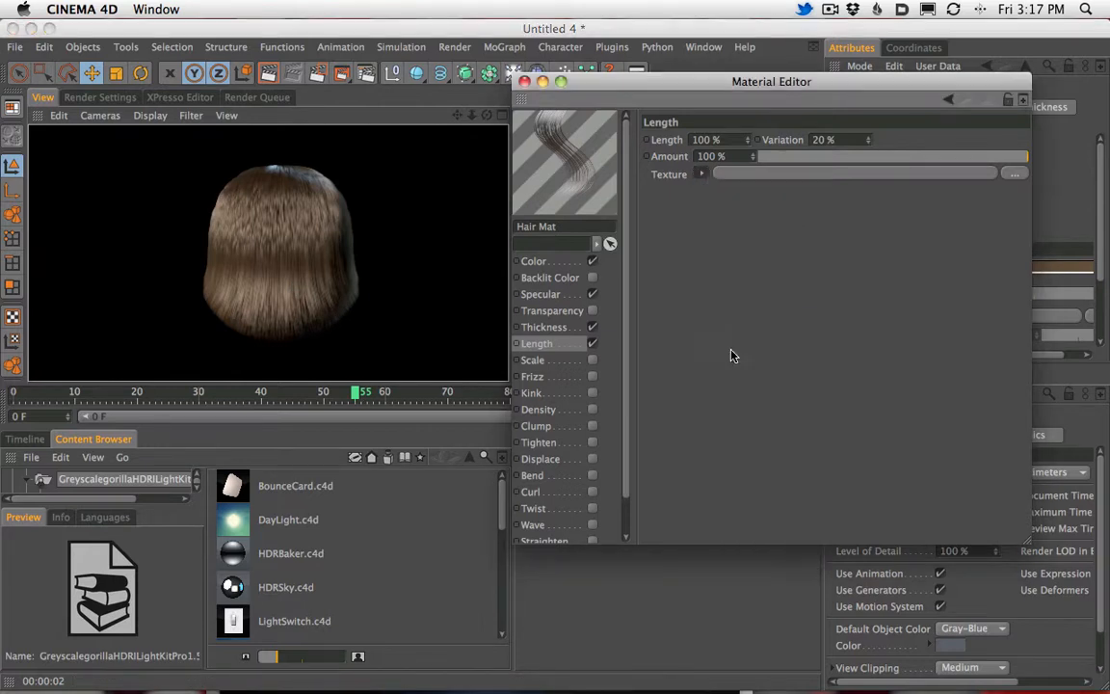
{"action": "left_click", "coordinate": [718, 355]}
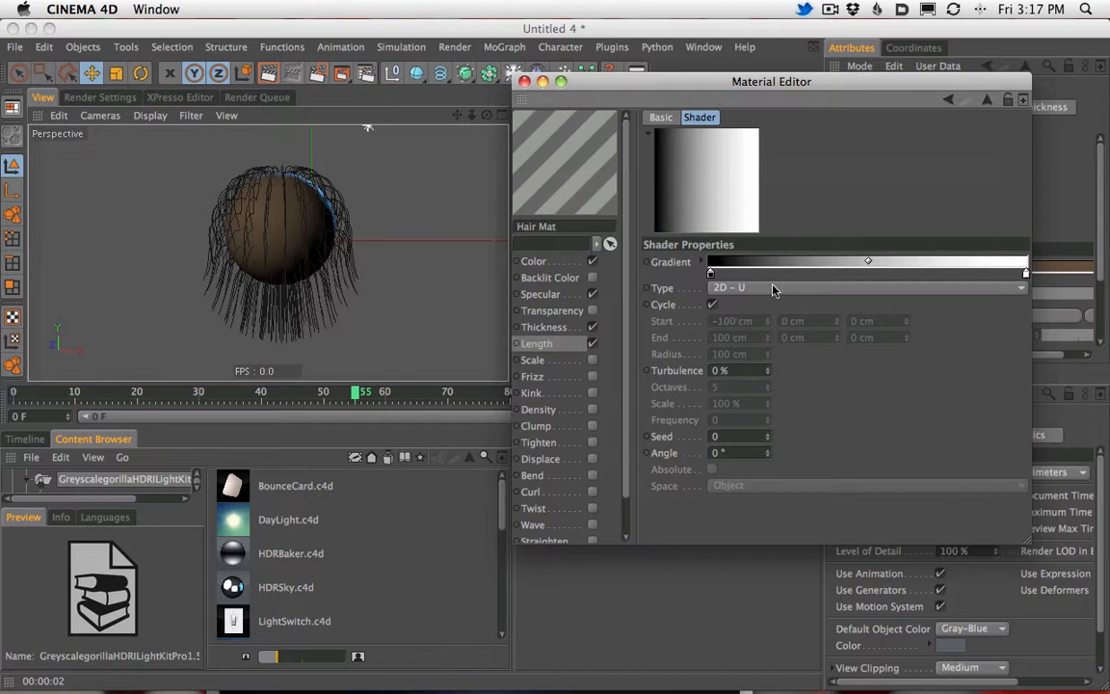
{"action": "left_click", "coordinate": [776, 287]}
{"action": "left_click", "coordinate": [776, 317]}
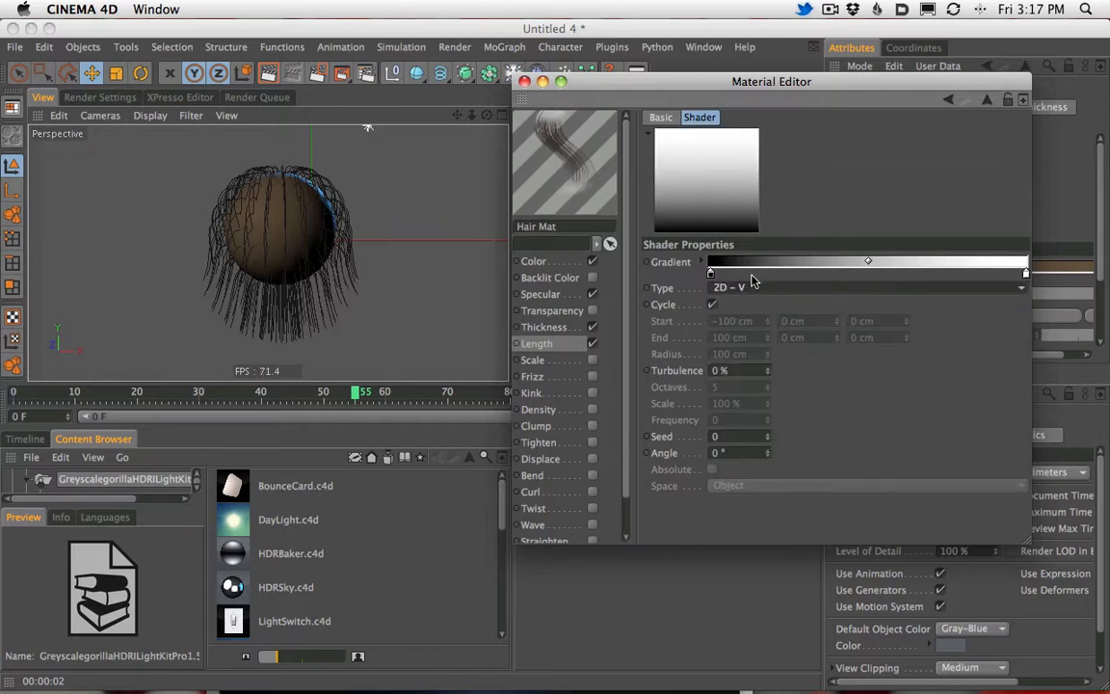
Step: Bring the length gradient's knots together for a sharp black-to-white edge near its middle, and render the view from two angles
{"action": "left_click_drag", "start_coordinate": [710, 274], "coordinate": [863, 273]}
{"action": "left_click_drag", "start_coordinate": [1024, 274], "coordinate": [876, 273]}
{"action": "left_click", "coordinate": [280, 81]}
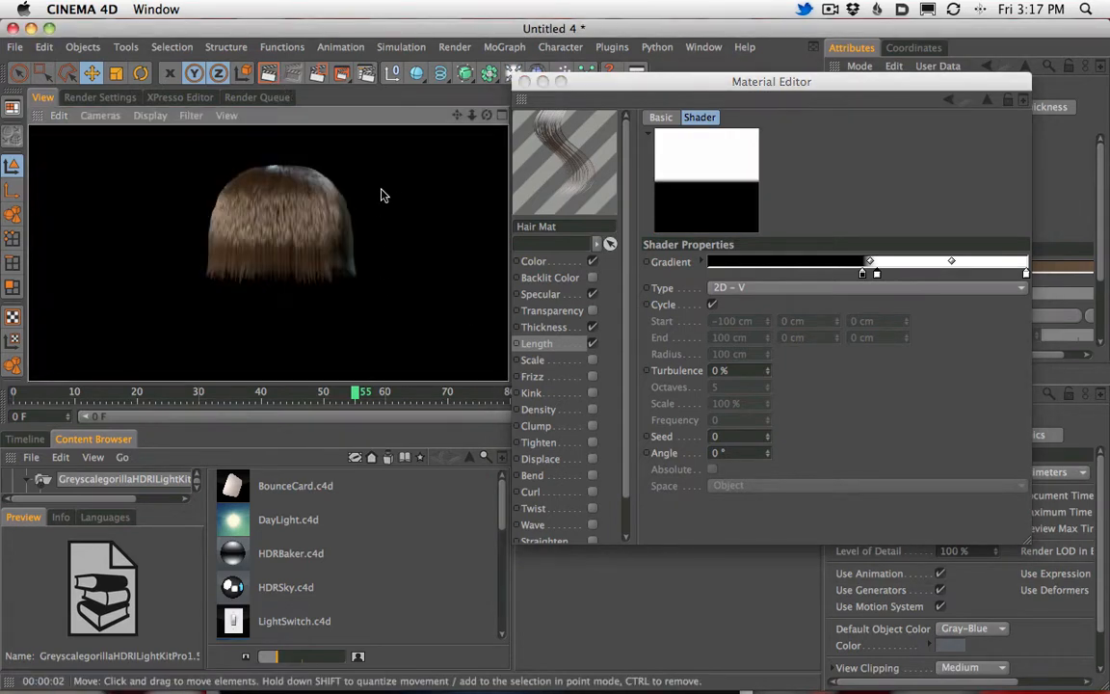
{"action": "left_click", "coordinate": [386, 270]}
{"action": "left_click_drag", "start_coordinate": [397, 366], "coordinate": [389, 304], "text": "alt"}
{"action": "left_click", "coordinate": [268, 73]}
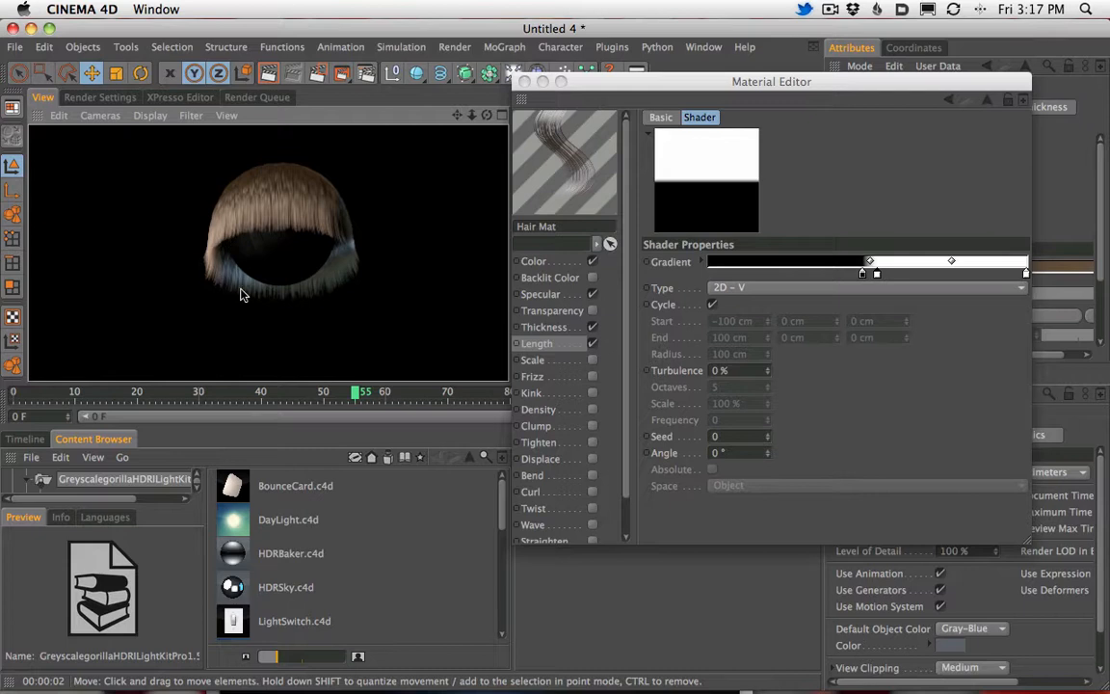
Step: Return to frame 0 and render the unsimulated hair, including from a changed viewing angle
{"action": "left_click", "coordinate": [12, 394]}
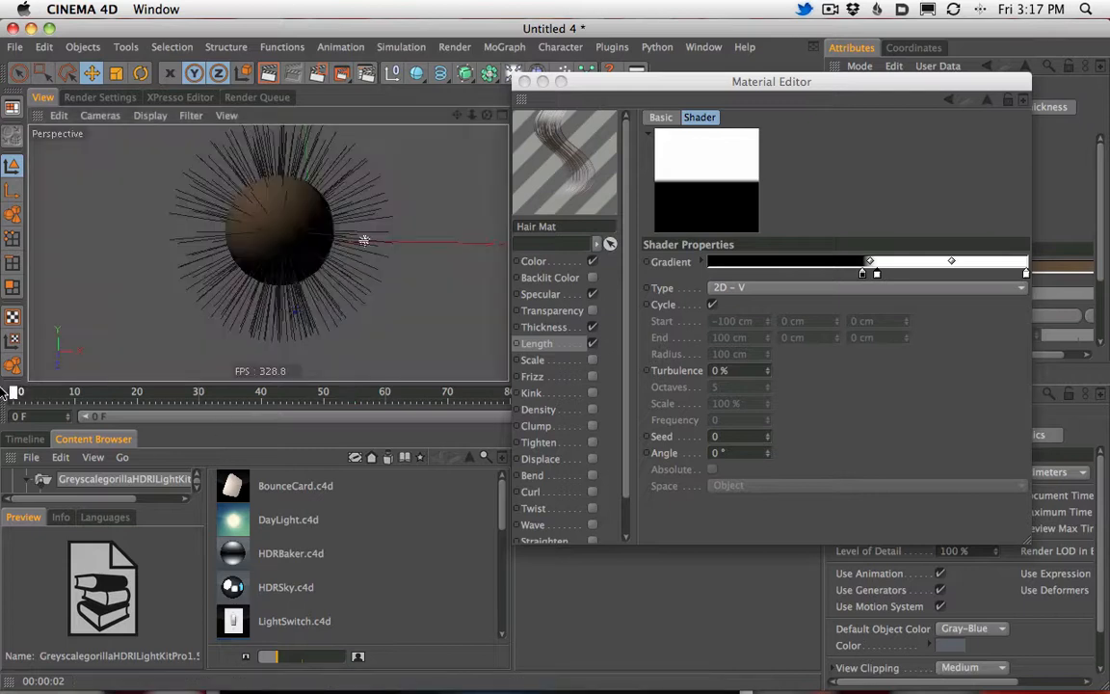
{"action": "left_click", "coordinate": [269, 77]}
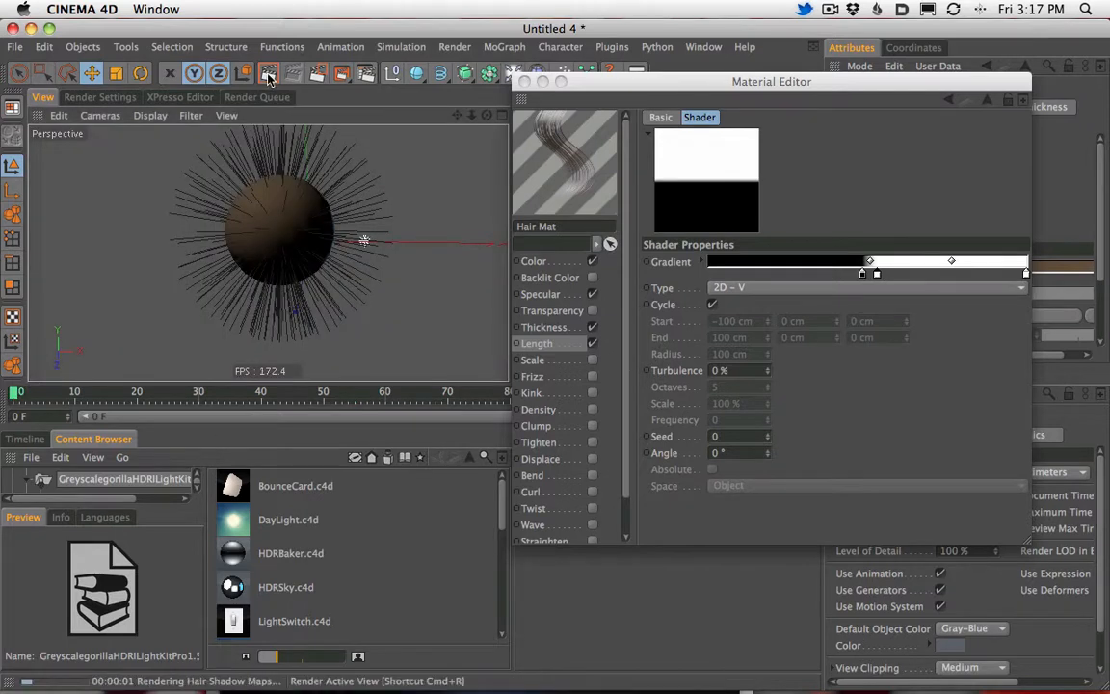
{"action": "left_click_drag", "start_coordinate": [387, 333], "coordinate": [325, 232], "text": "alt"}
{"action": "left_click", "coordinate": [269, 76]}
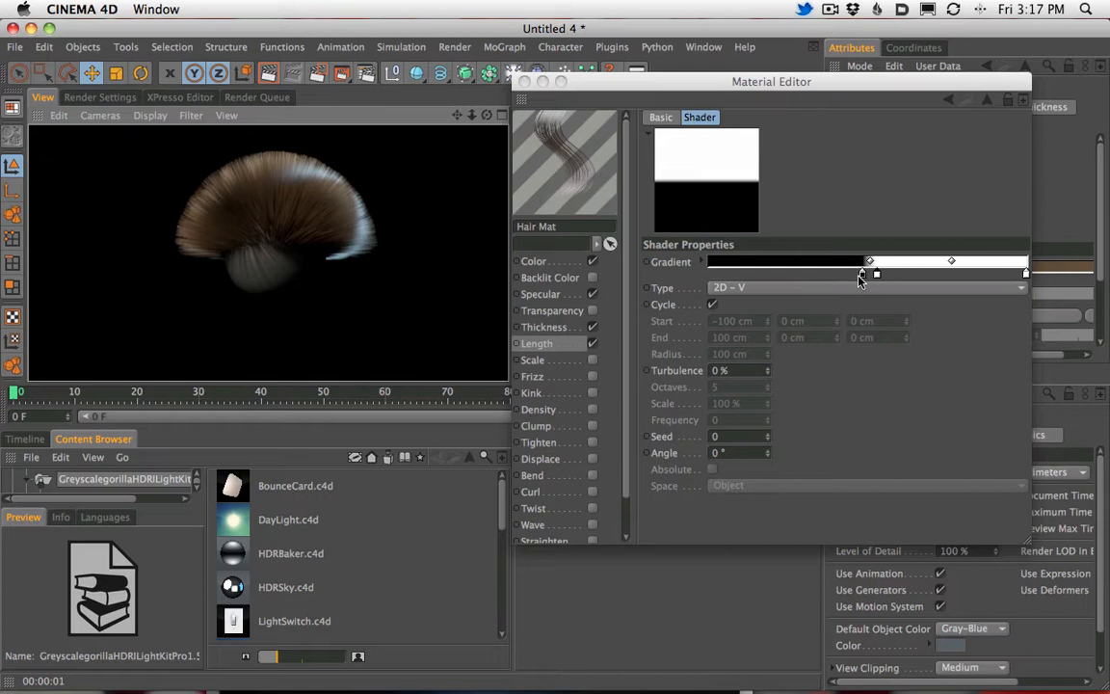
Step: Reshape the length gradient into a narrow white band between two black knots and render the view
{"action": "left_click_drag", "start_coordinate": [863, 274], "coordinate": [848, 273]}
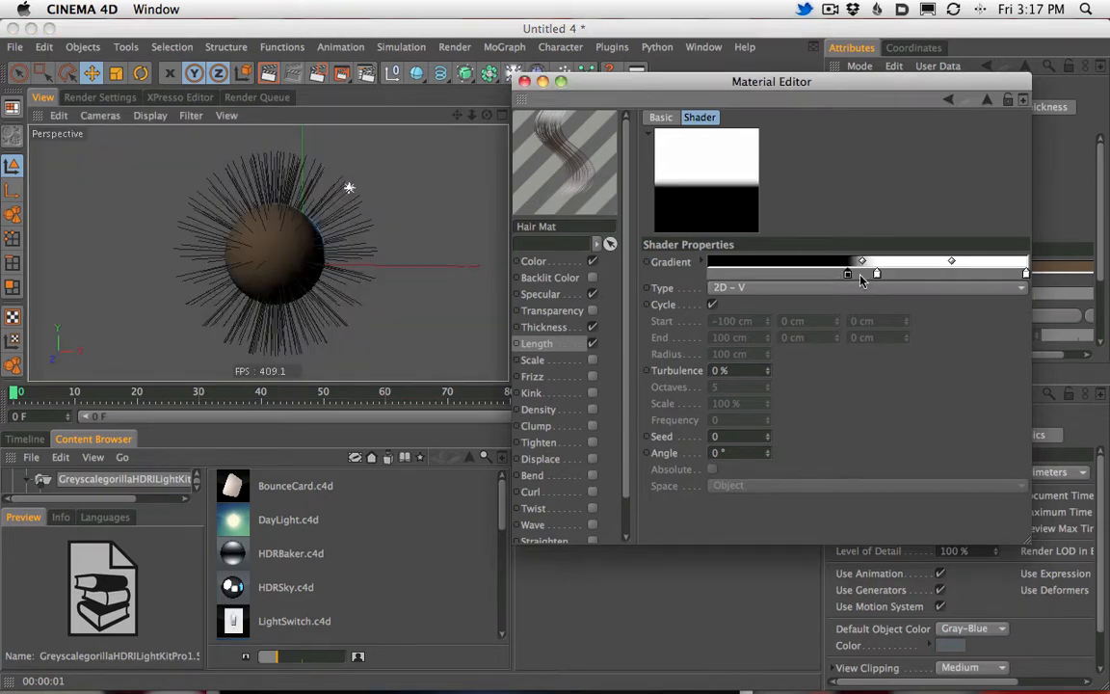
{"action": "left_click", "coordinate": [543, 344]}
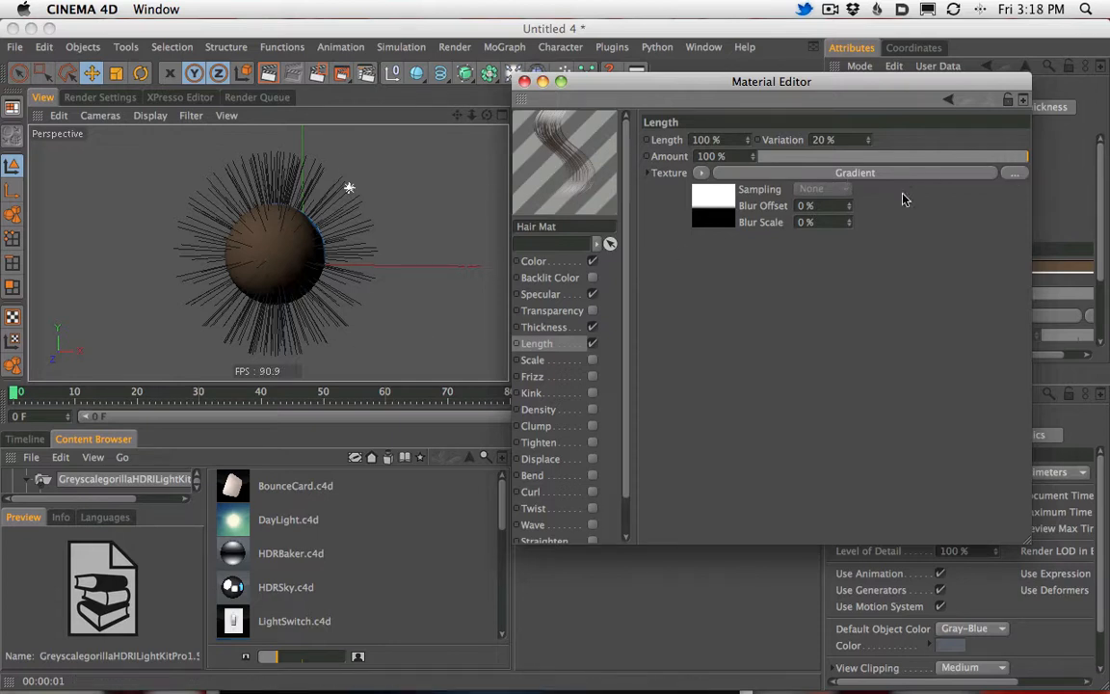
{"action": "left_click", "coordinate": [731, 177]}
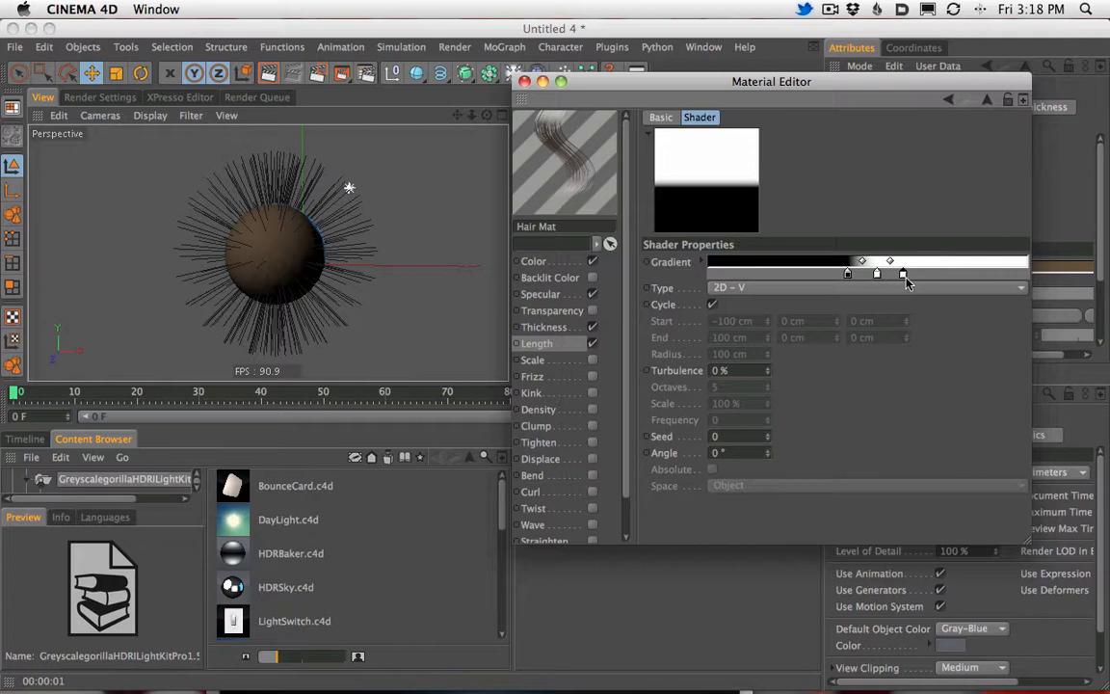
{"action": "double_click", "coordinate": [835, 274]}
{"action": "left_click", "coordinate": [931, 349]}
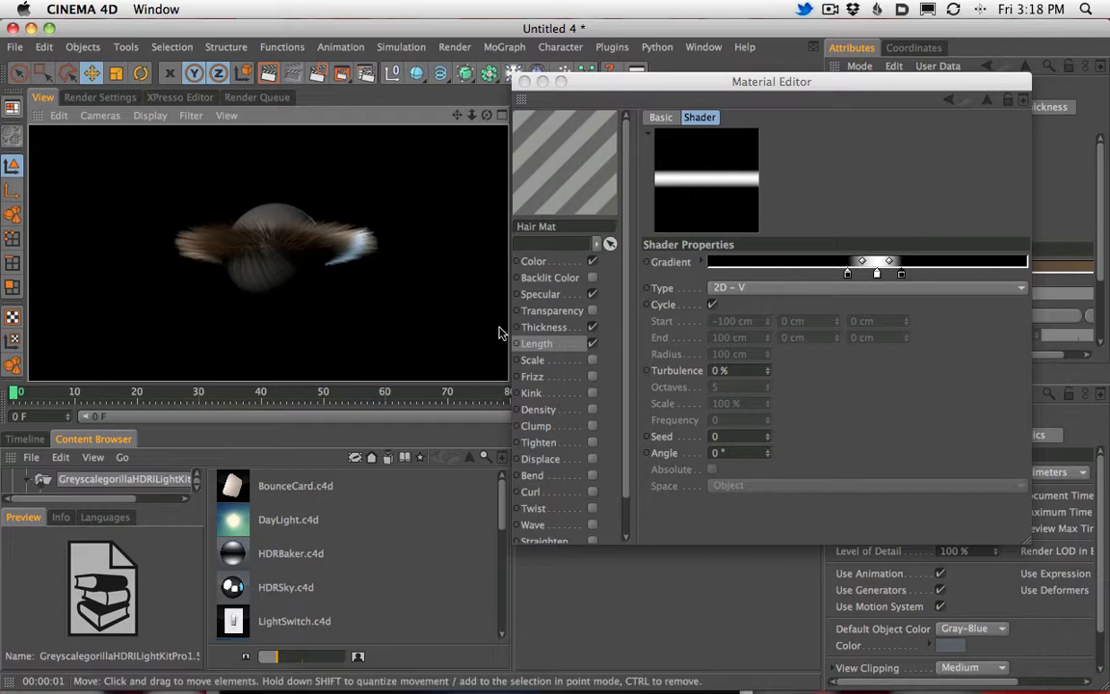
Step: Play the hair simulation to frame 34 and render the view
{"action": "left_click_drag", "start_coordinate": [589, 85], "coordinate": [820, 87]}
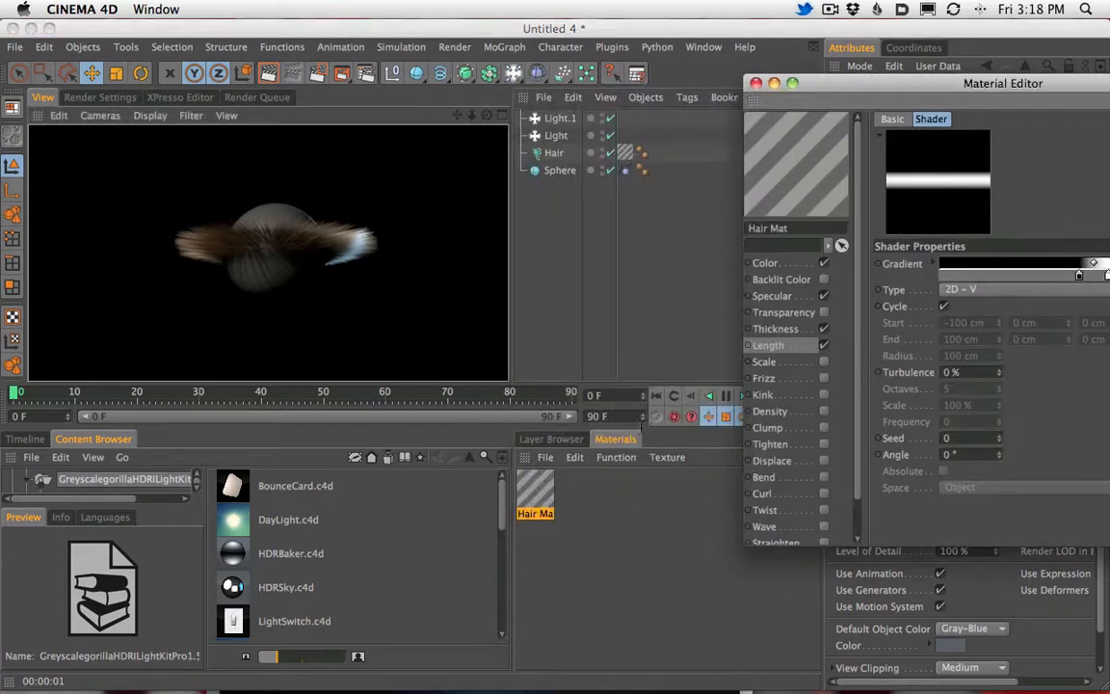
{"action": "left_click", "coordinate": [709, 395]}
{"action": "left_click", "coordinate": [270, 77]}
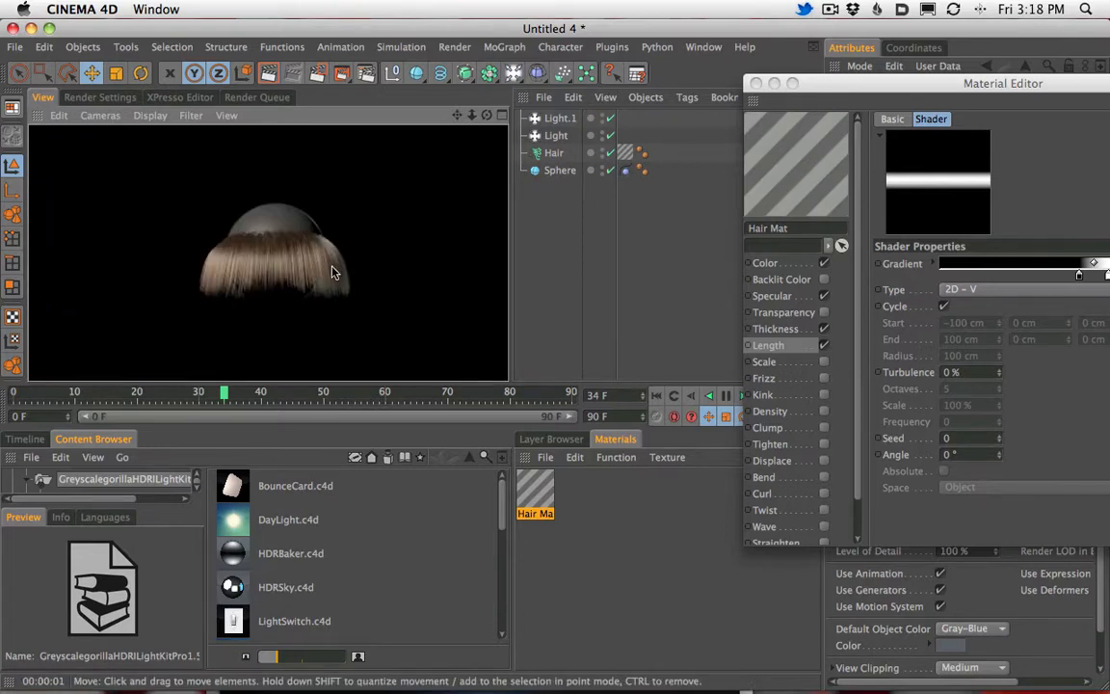
Step: Remove both black knots from the length gradient, leaving it entirely white
{"action": "left_click_drag", "start_coordinate": [771, 84], "coordinate": [573, 83]}
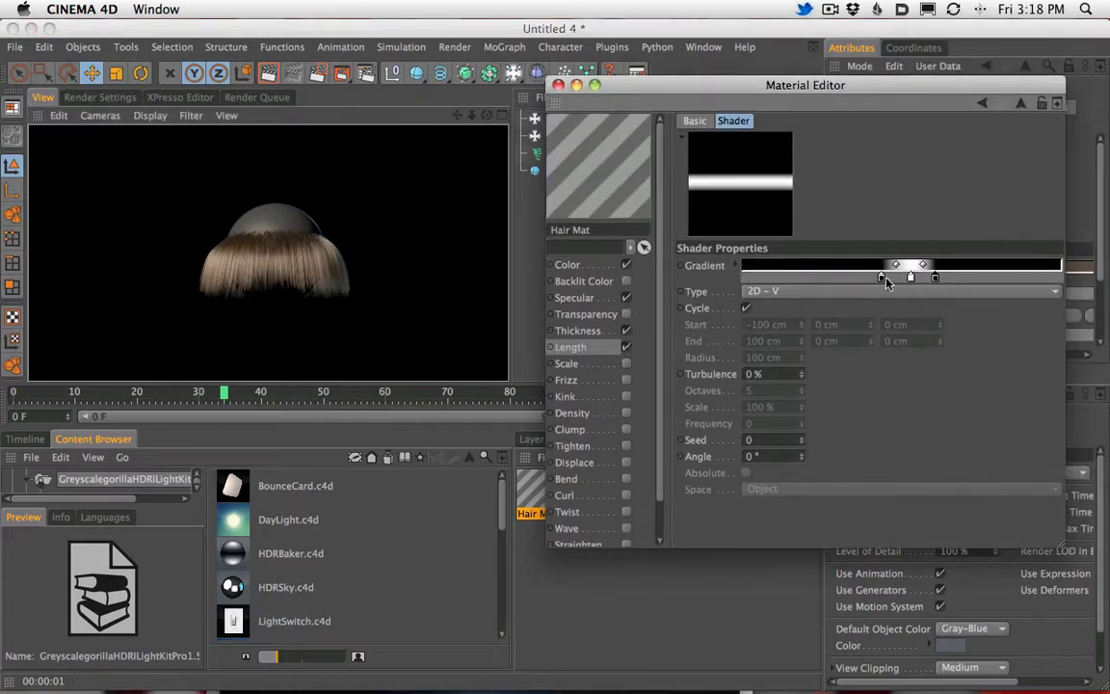
{"action": "left_click_drag", "start_coordinate": [883, 278], "coordinate": [890, 321]}
{"action": "left_click_drag", "start_coordinate": [936, 279], "coordinate": [944, 326]}
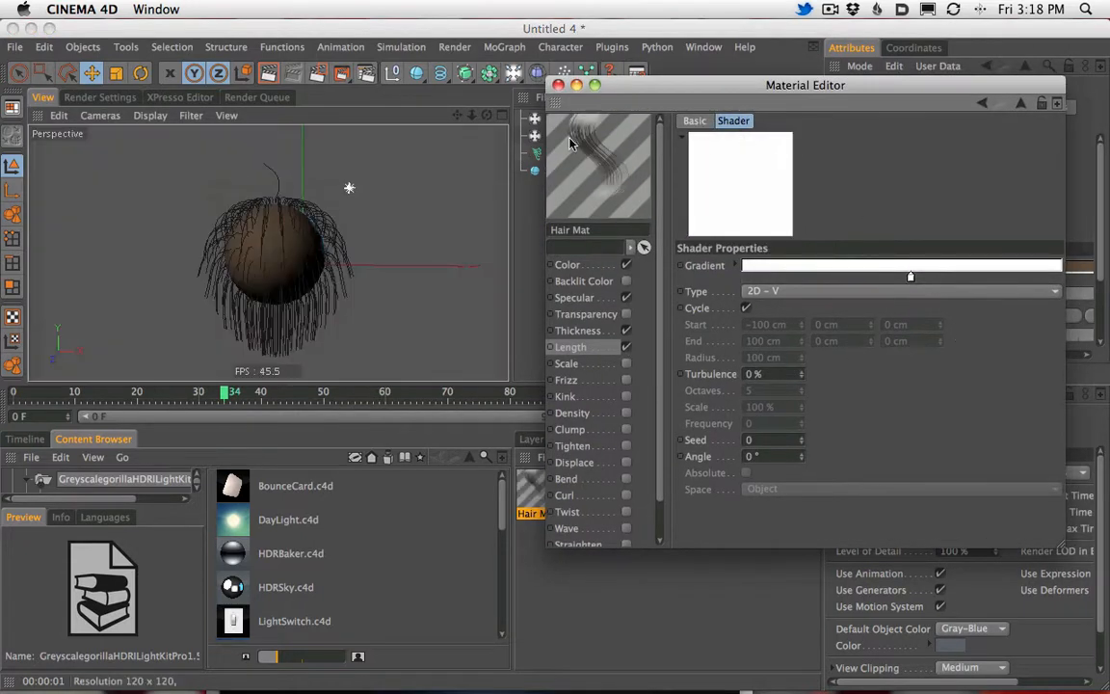
Step: Change the root knot of the hair material's Color gradient to a dark orange
{"action": "left_click", "coordinate": [568, 264]}
{"action": "left_click_drag", "start_coordinate": [795, 85], "coordinate": [704, 90]}
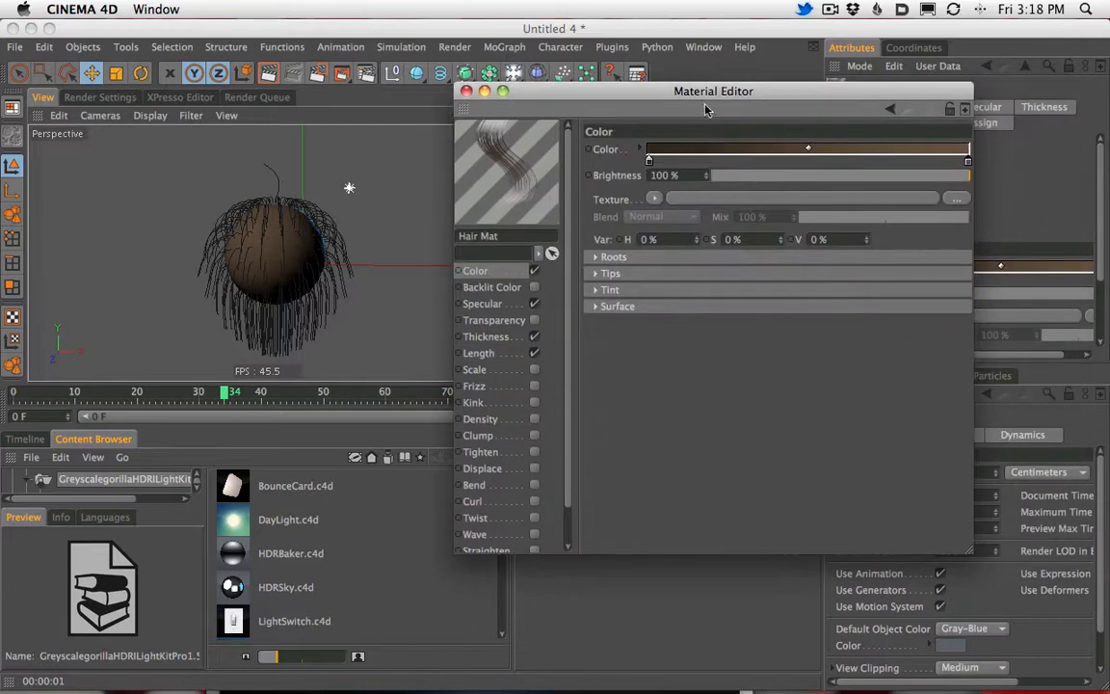
{"action": "double_click", "coordinate": [649, 160]}
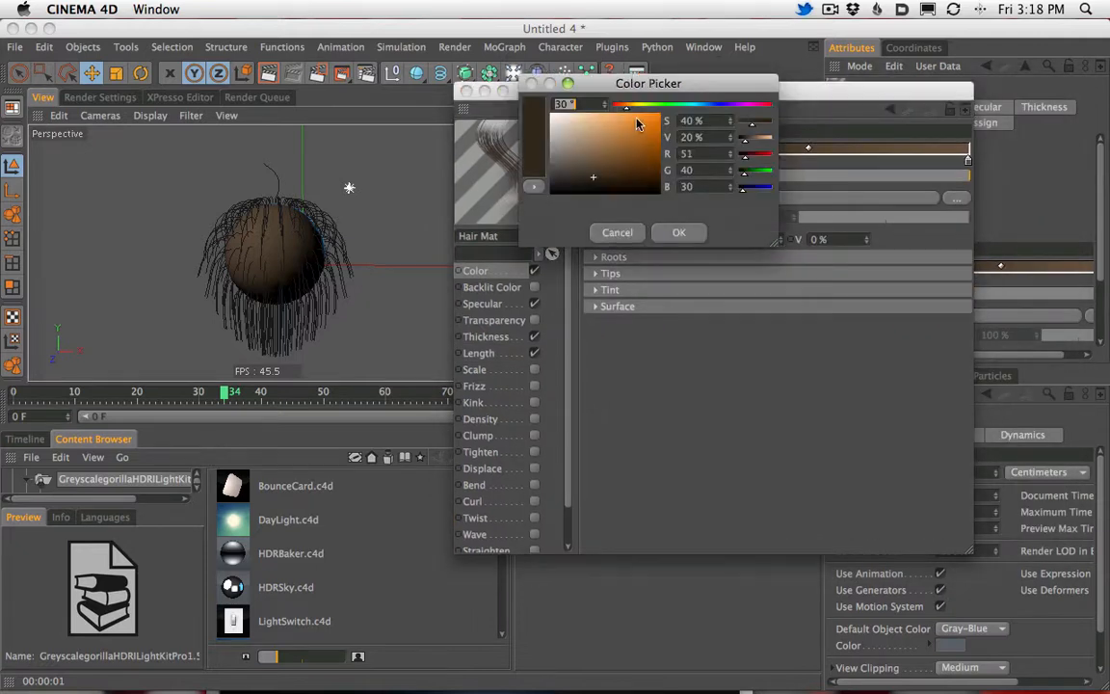
{"action": "left_click", "coordinate": [636, 124]}
{"action": "left_click", "coordinate": [679, 233]}
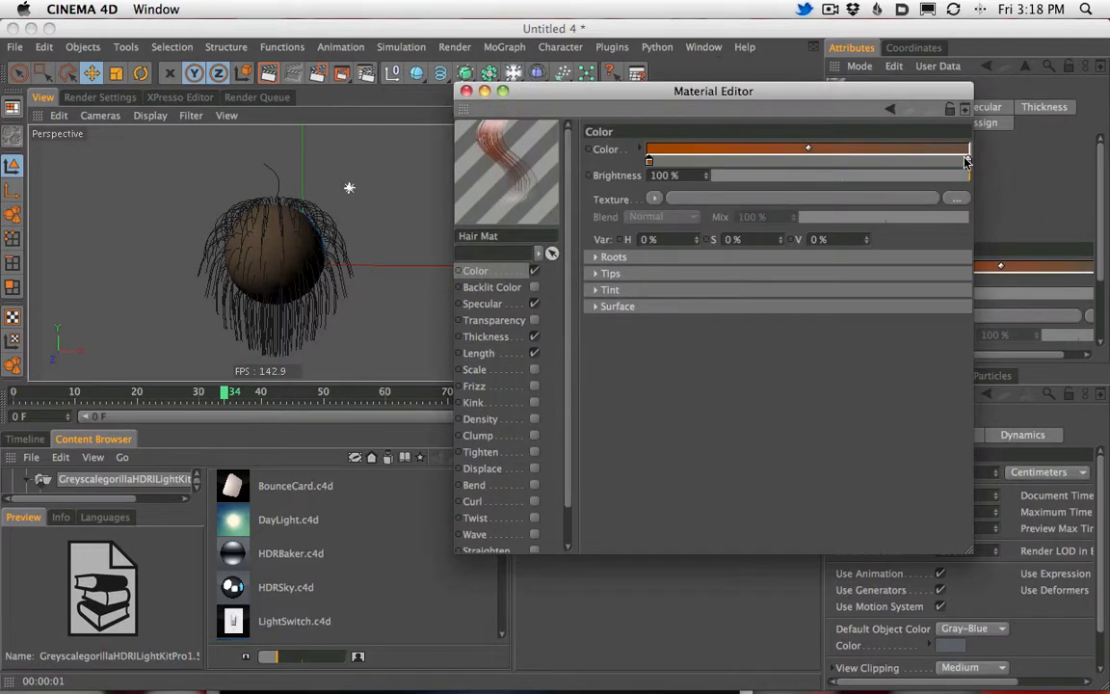
Step: Change the tip knot of the hair's Color gradient to bright orange and render the view
{"action": "double_click", "coordinate": [967, 160]}
{"action": "left_click", "coordinate": [911, 123]}
{"action": "left_click", "coordinate": [997, 230]}
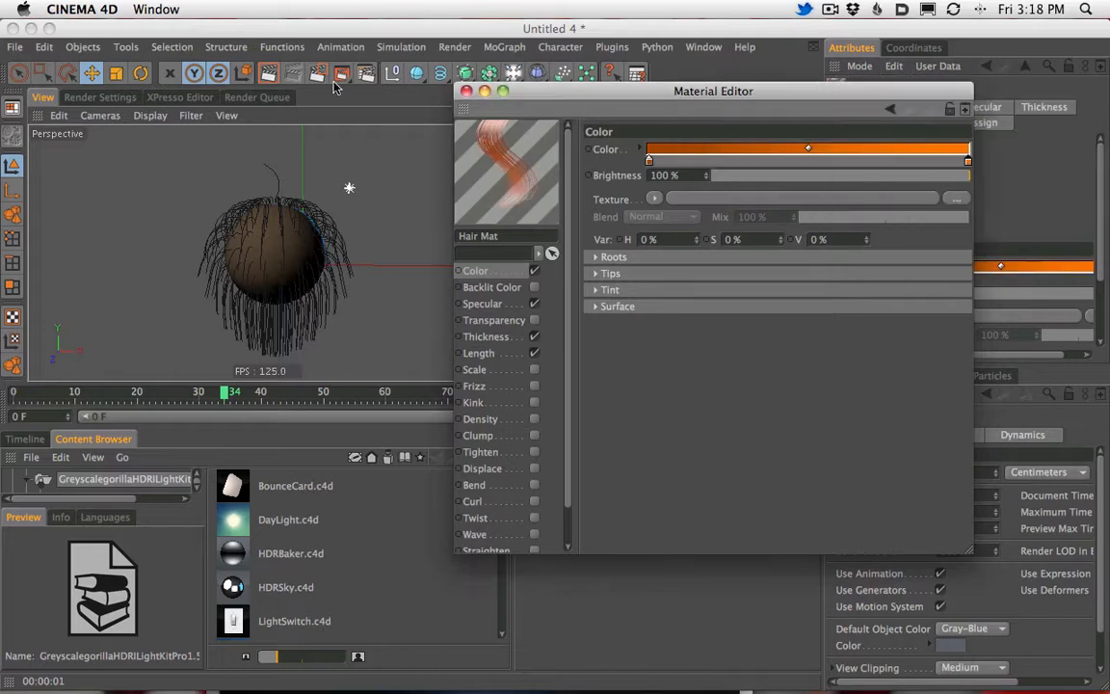
{"action": "left_click_drag", "start_coordinate": [513, 87], "coordinate": [614, 219]}
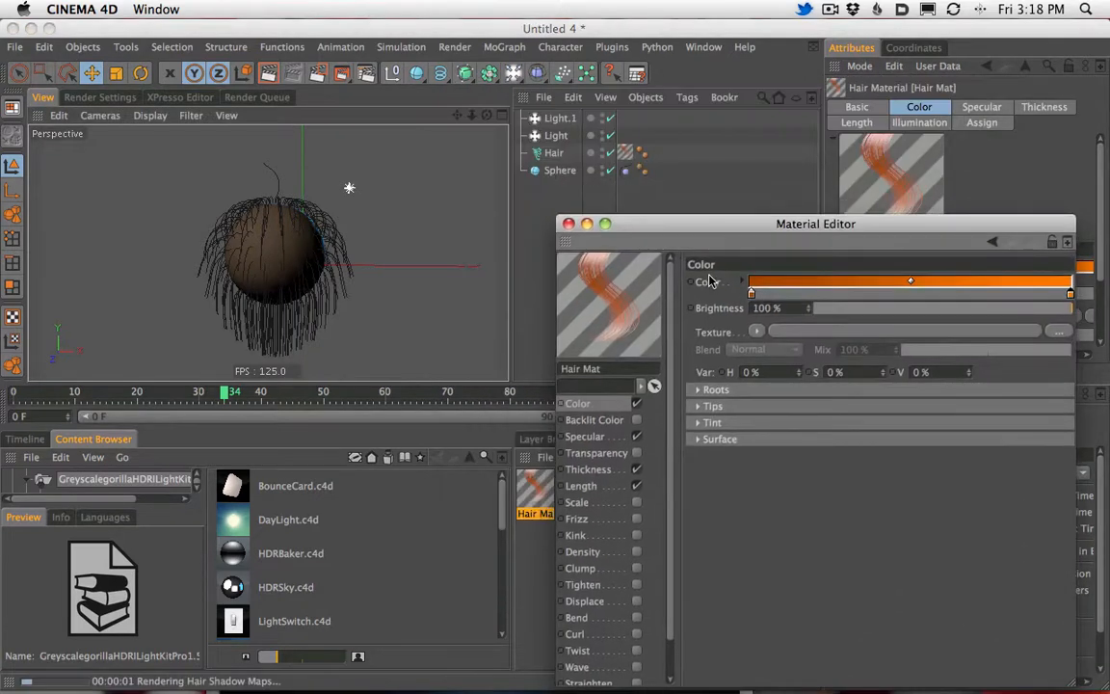
{"action": "left_click_drag", "start_coordinate": [658, 224], "coordinate": [617, 129]}
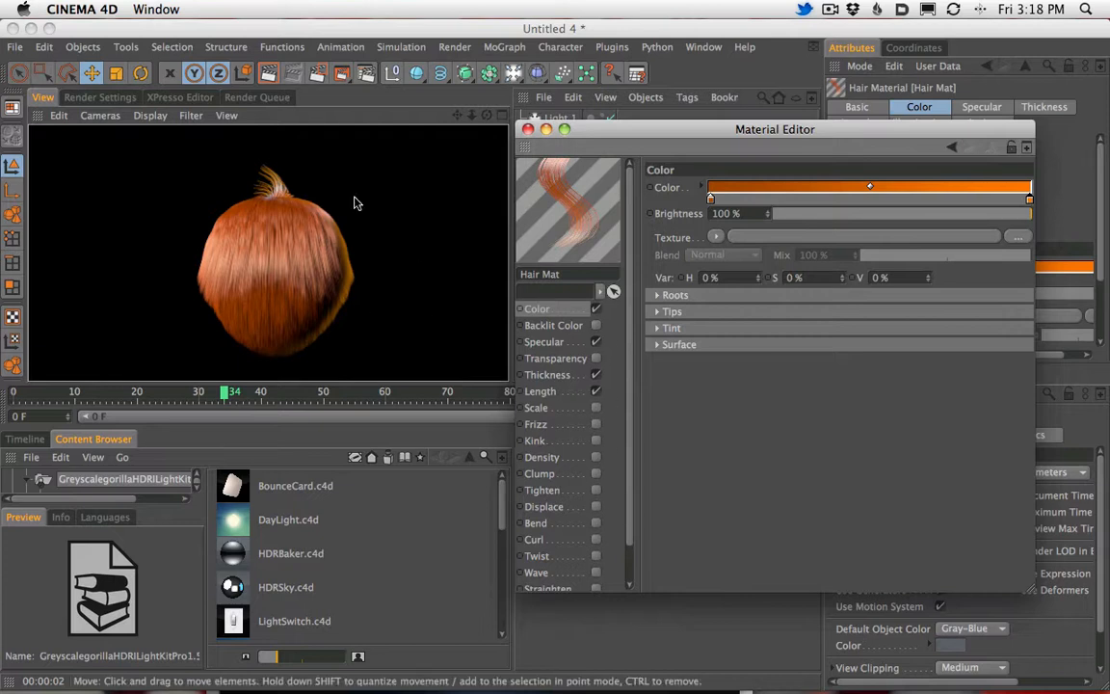
Step: Try the Frizz channel at its default 50%, then Kink alone at its default 30%, rendering each
{"action": "left_click", "coordinate": [597, 425]}
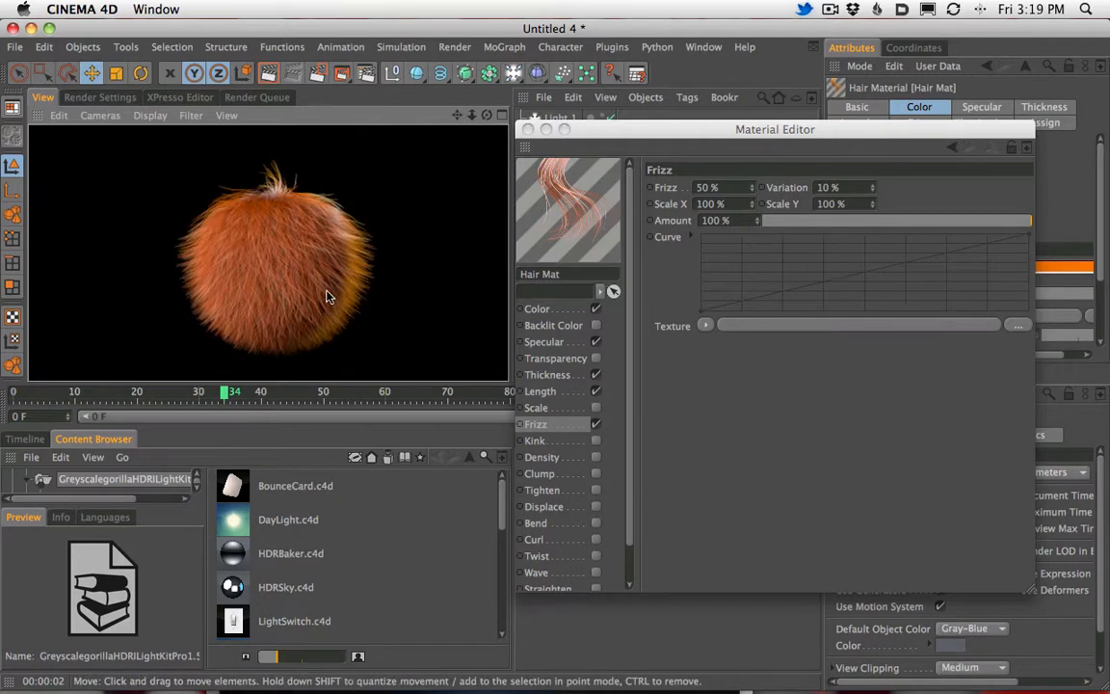
{"action": "left_click", "coordinate": [595, 441]}
{"action": "left_click", "coordinate": [596, 424]}
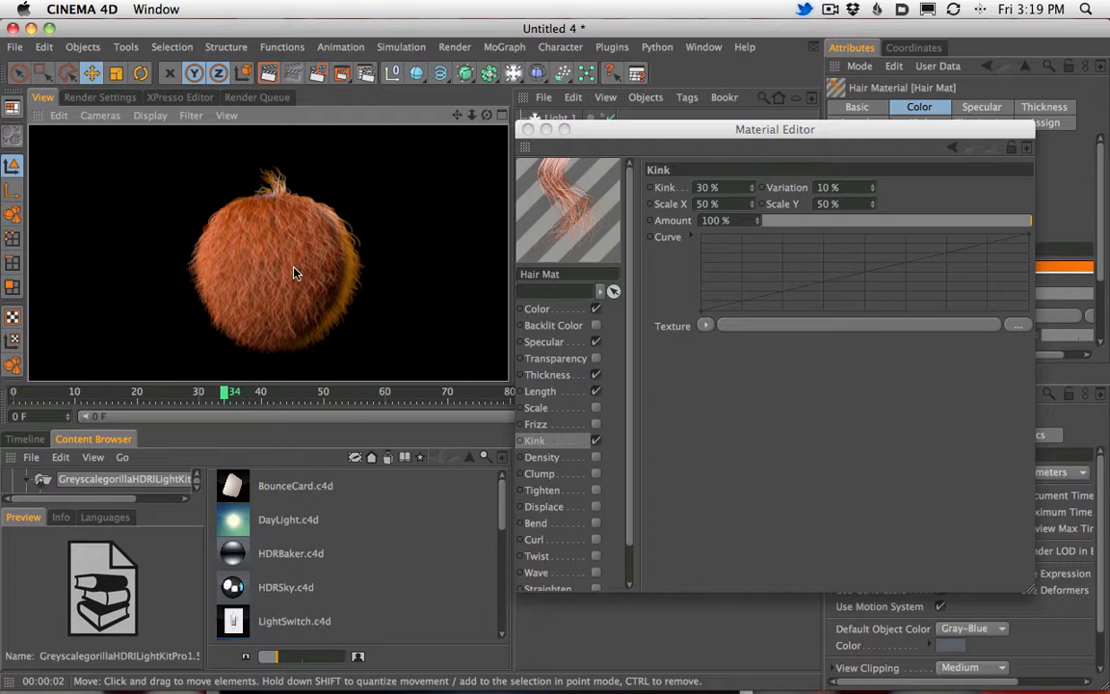
Step: Raise Light.1 higher above the hair ball in the viewport and render the view
{"action": "left_click_drag", "start_coordinate": [612, 129], "coordinate": [662, 246]}
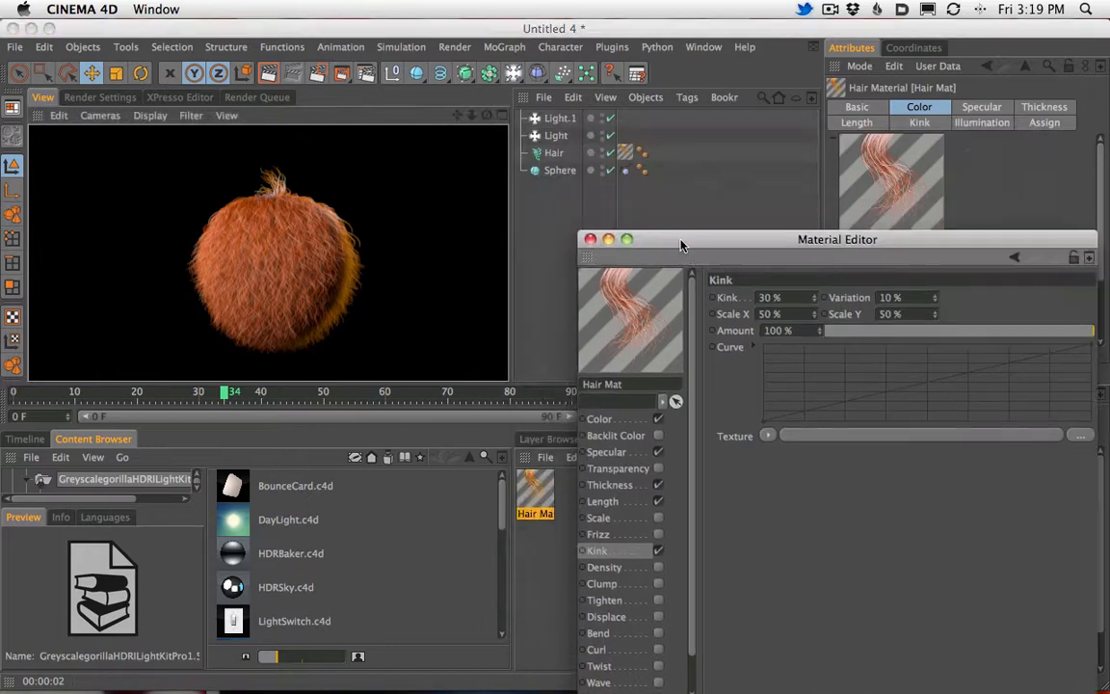
{"action": "left_click", "coordinate": [562, 120]}
{"action": "left_click_drag", "start_coordinate": [352, 172], "coordinate": [354, 123]}
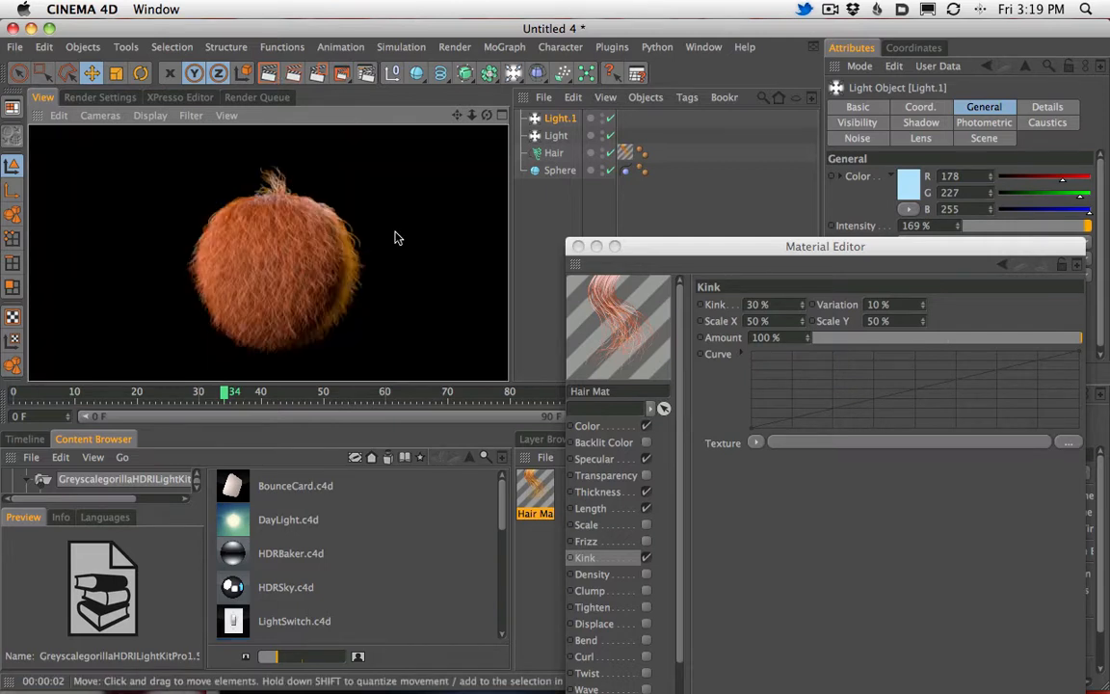
Step: Increase the hair material's Kink to 98% and render the view
{"action": "left_click_drag", "start_coordinate": [578, 246], "coordinate": [510, 167]}
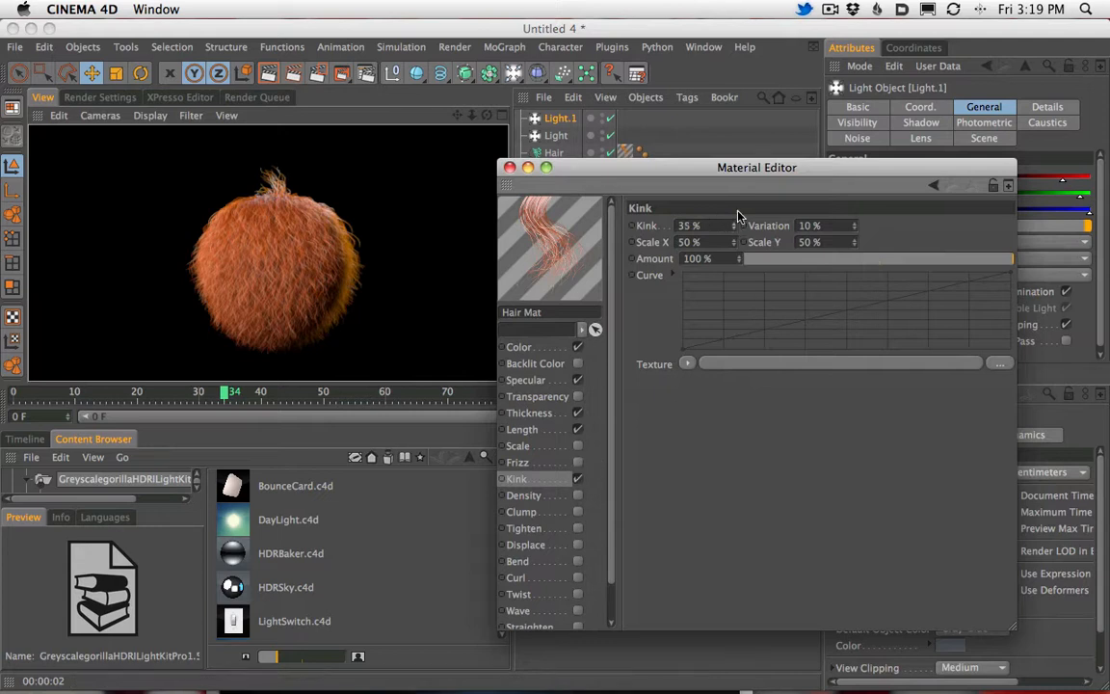
{"action": "left_click_drag", "start_coordinate": [747, 168], "coordinate": [745, 168]}
{"action": "left_click", "coordinate": [269, 74]}
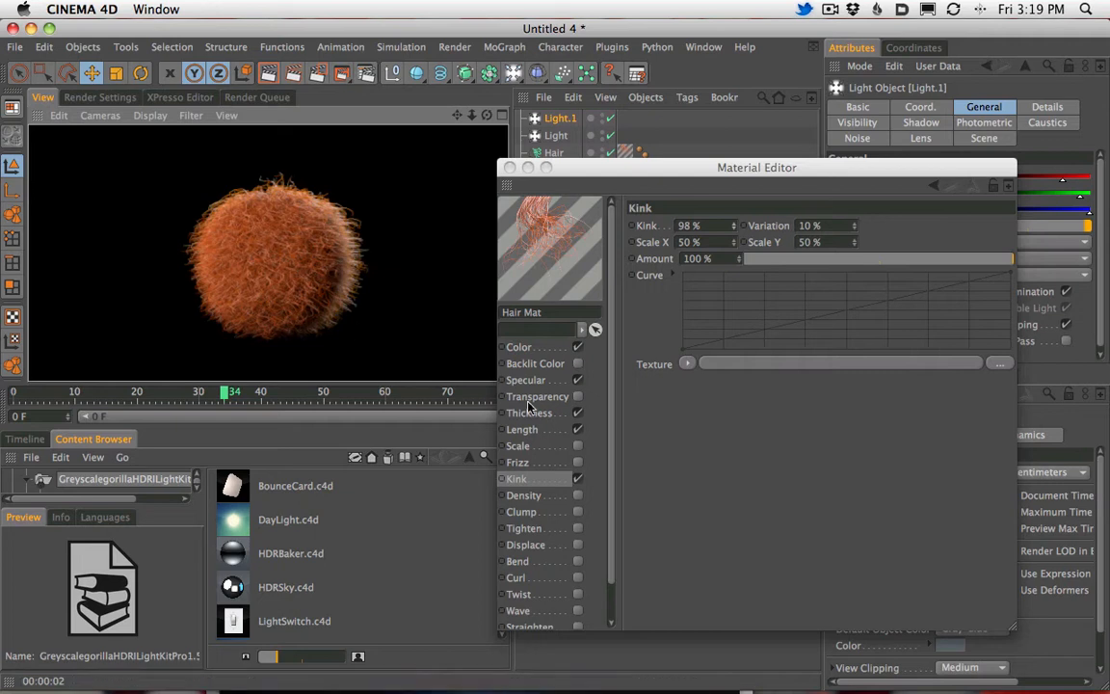
Step: Use Frizz instead of Kink on the hair material, with Frizz 88% and Variation 49%, and render the view
{"action": "left_click", "coordinate": [577, 463]}
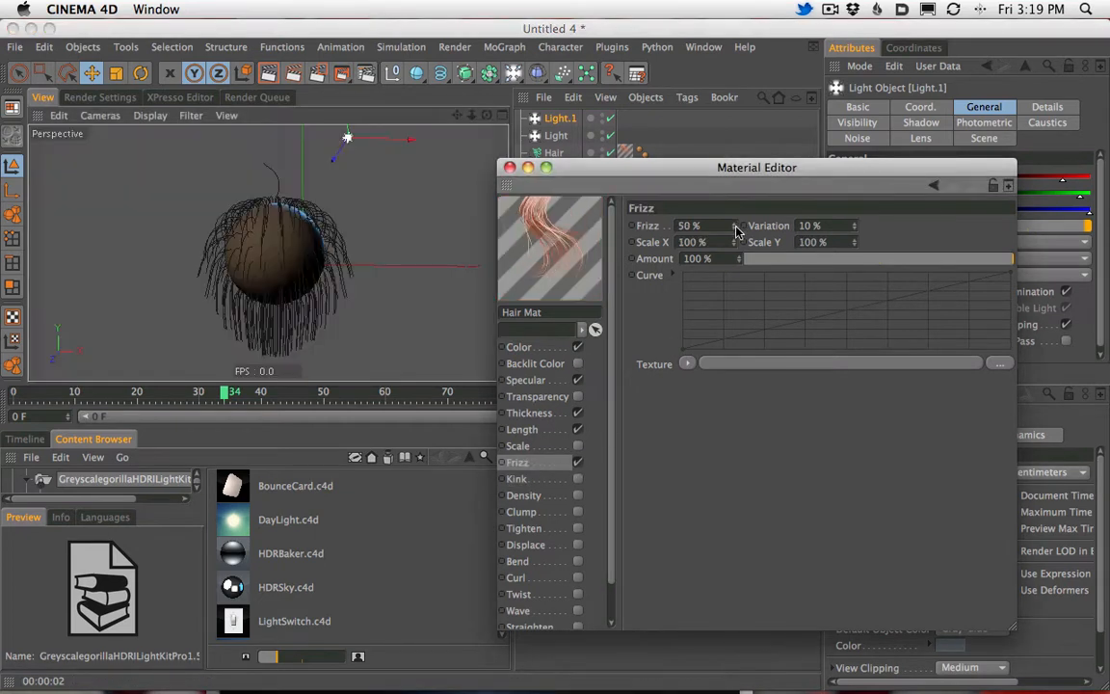
{"action": "left_click_drag", "start_coordinate": [742, 195], "coordinate": [743, 196]}
{"action": "left_click_drag", "start_coordinate": [854, 228], "coordinate": [866, 190]}
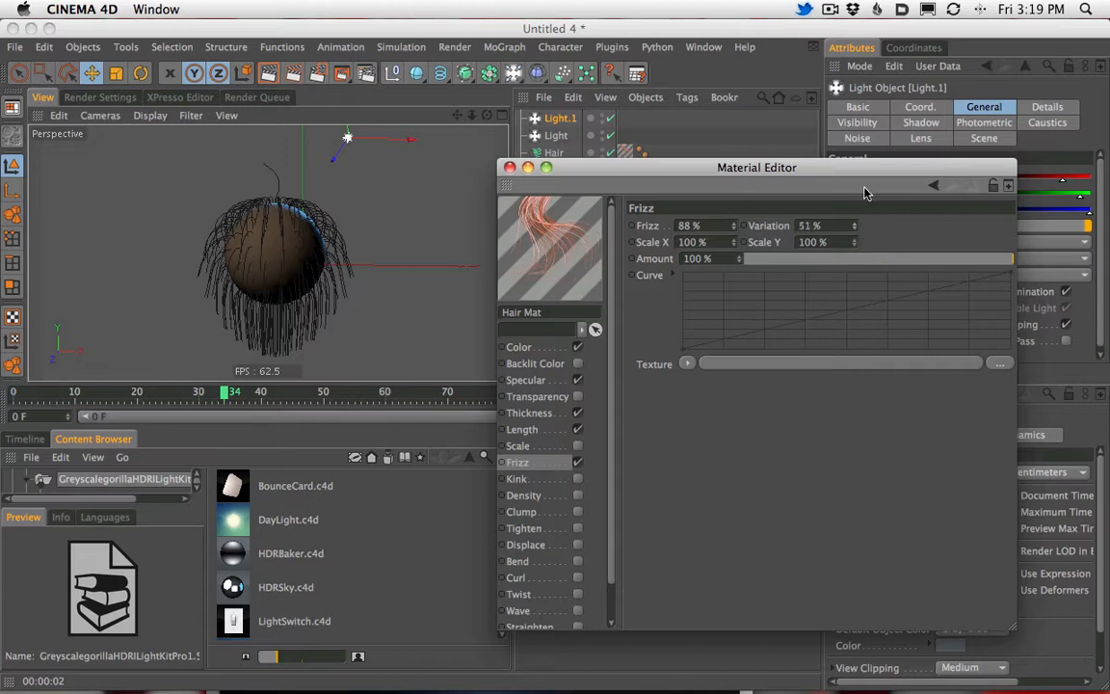
{"action": "left_click", "coordinate": [271, 74]}
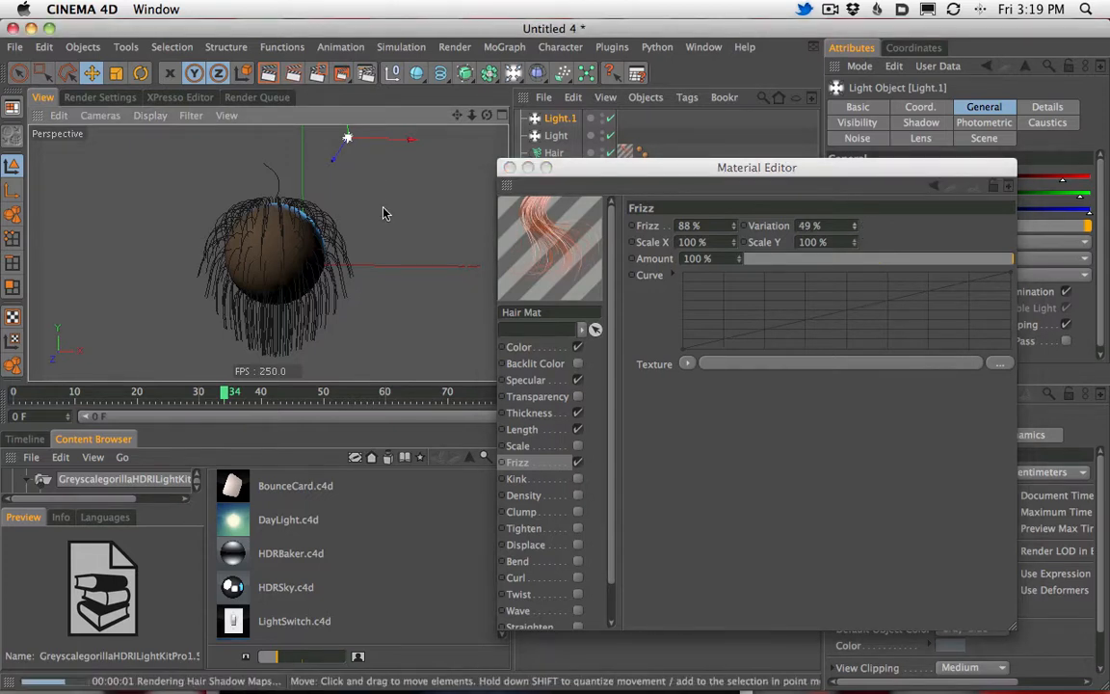
{"action": "left_click_drag", "start_coordinate": [581, 169], "coordinate": [621, 179]}
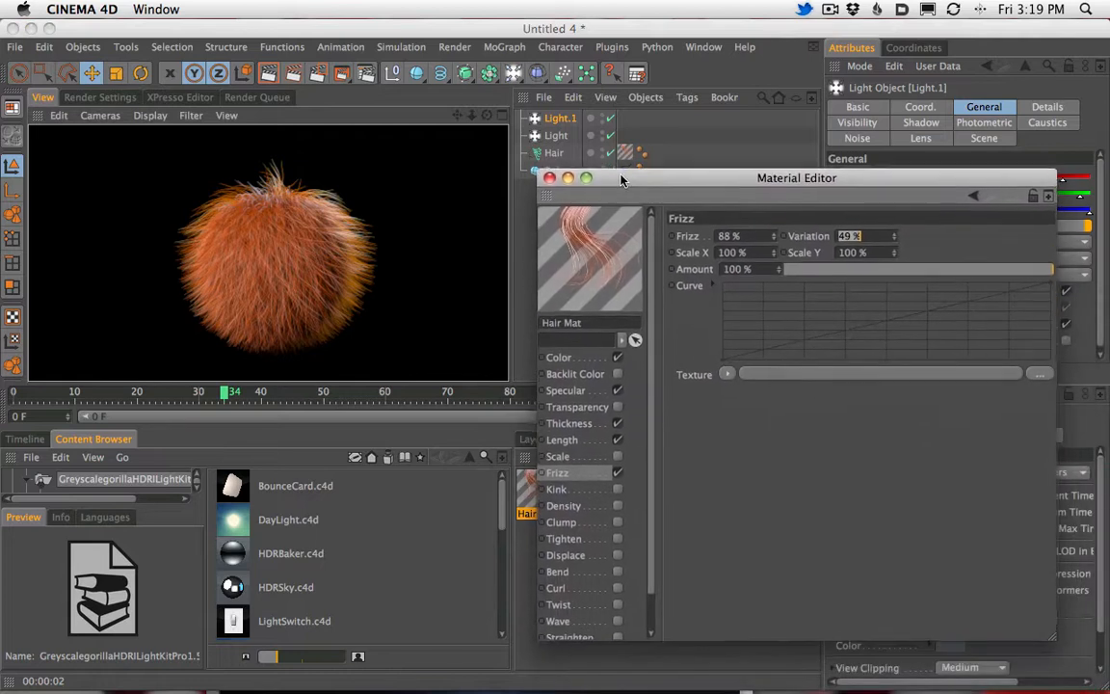
Step: Enable the hair material's Clump channel, render it at the default 10%, and raise Clump to 59% with another render
{"action": "left_click", "coordinate": [617, 521]}
{"action": "left_click", "coordinate": [269, 77]}
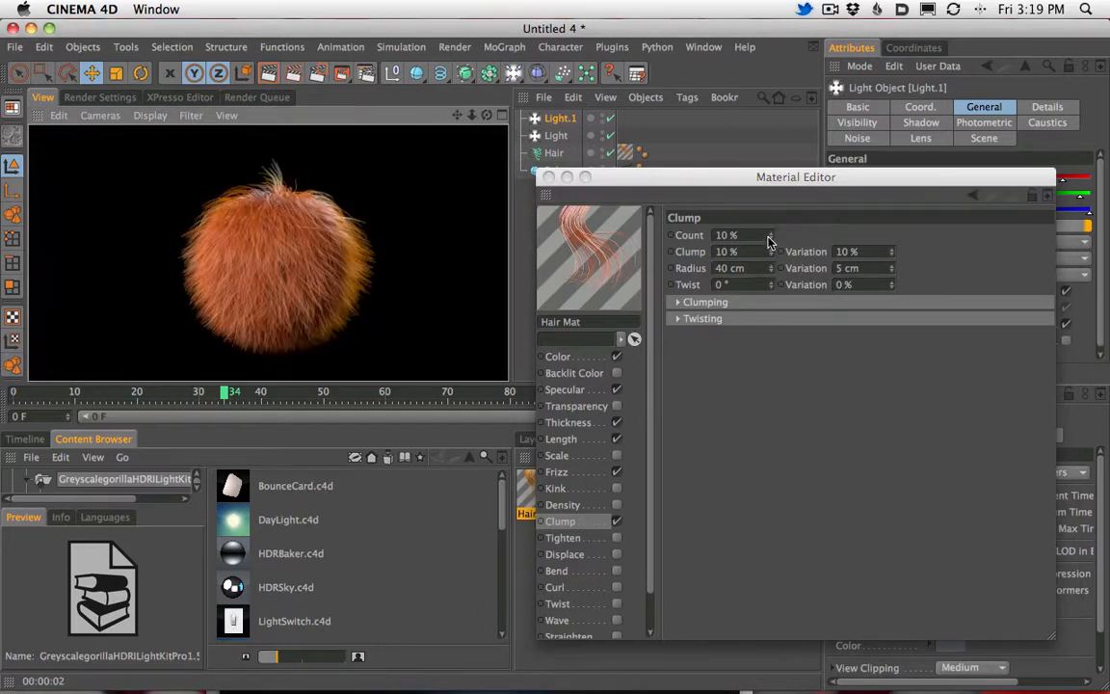
{"action": "left_click_drag", "start_coordinate": [771, 252], "coordinate": [782, 207]}
{"action": "left_click", "coordinate": [269, 74]}
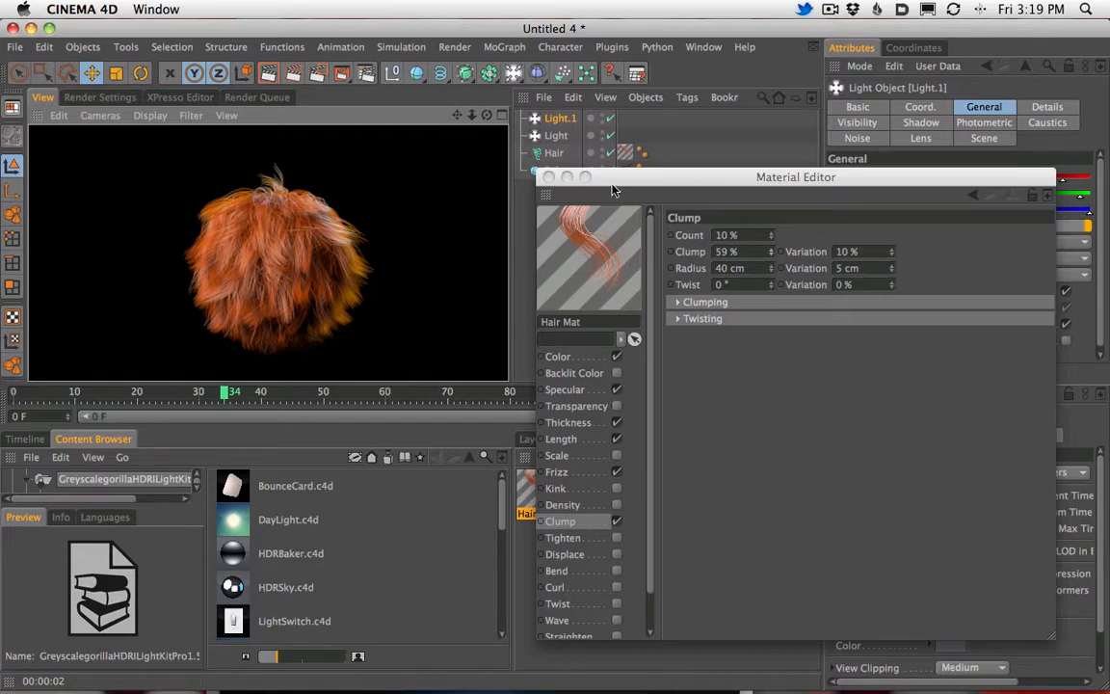
Step: Set the hair material's Thickness Root to 5.3 cm and render the view
{"action": "left_click_drag", "start_coordinate": [609, 180], "coordinate": [604, 154]}
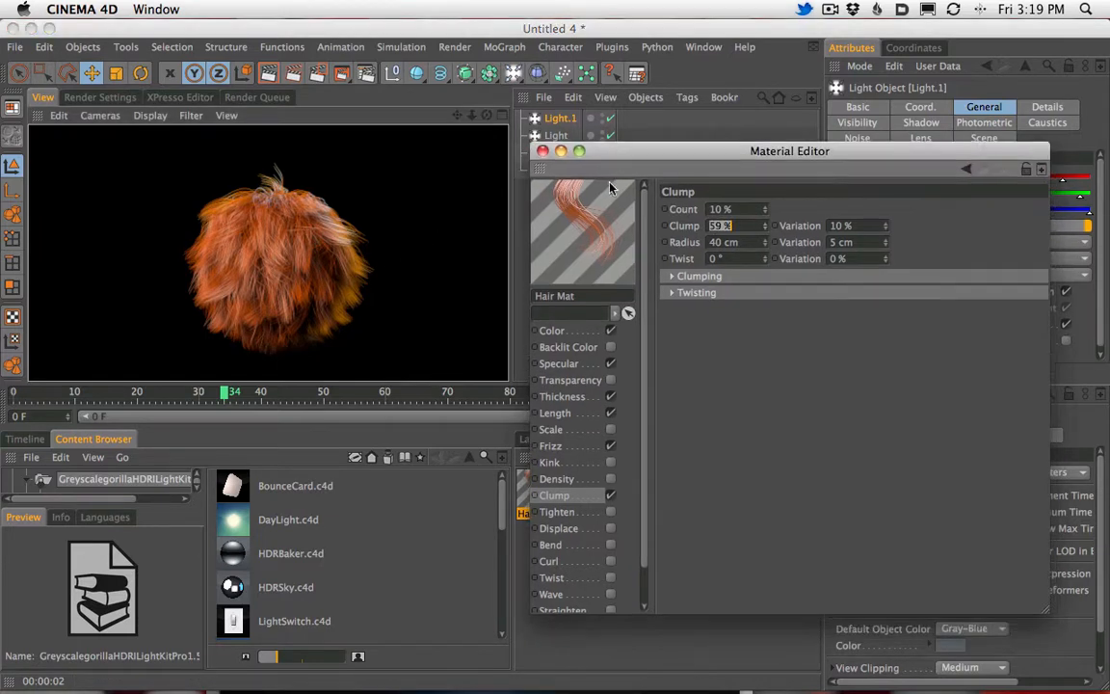
{"action": "left_click", "coordinate": [564, 396]}
{"action": "left_click_drag", "start_coordinate": [742, 159], "coordinate": [731, 137]}
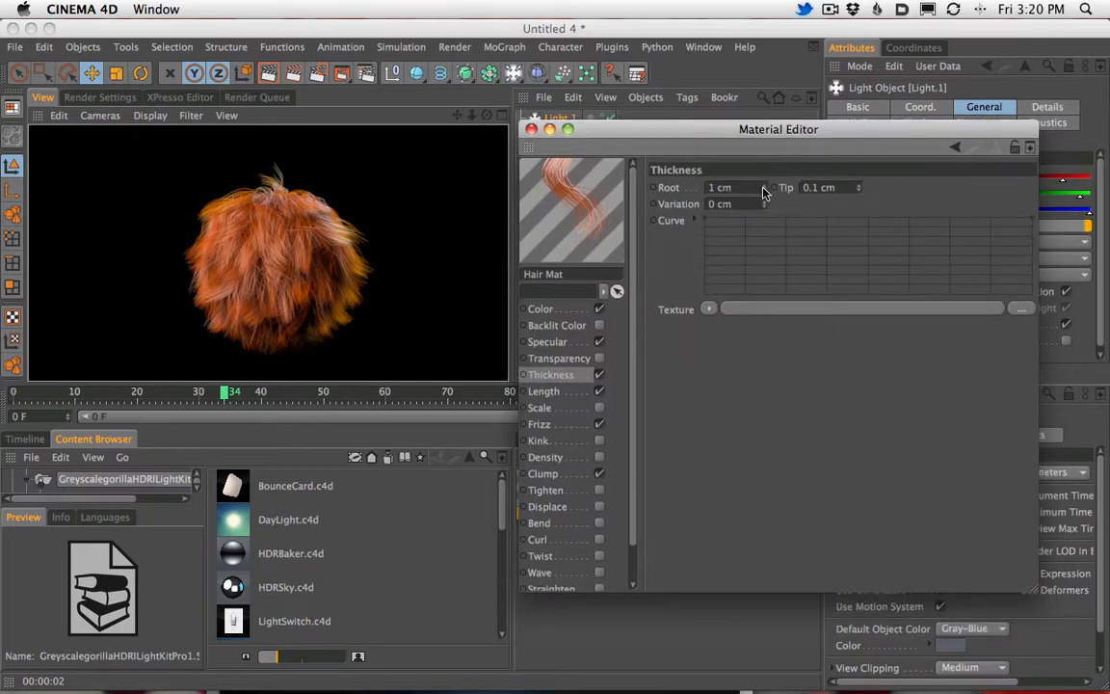
{"action": "left_click_drag", "start_coordinate": [729, 131], "coordinate": [718, 120]}
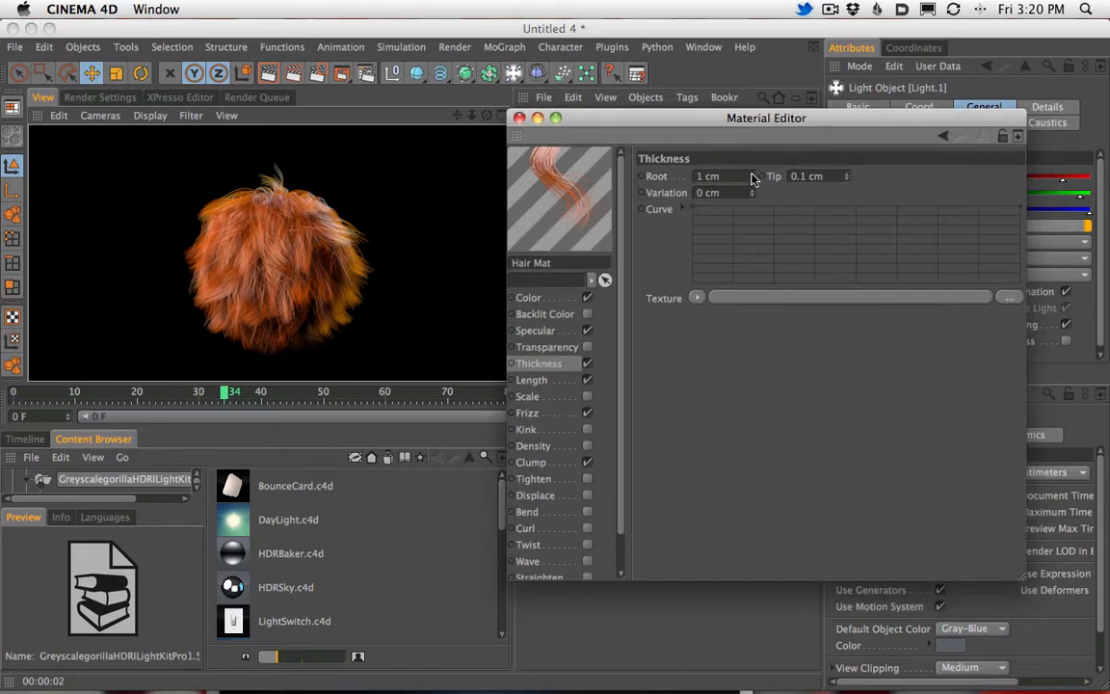
{"action": "left_click_drag", "start_coordinate": [761, 139], "coordinate": [762, 136]}
{"action": "left_click", "coordinate": [269, 74]}
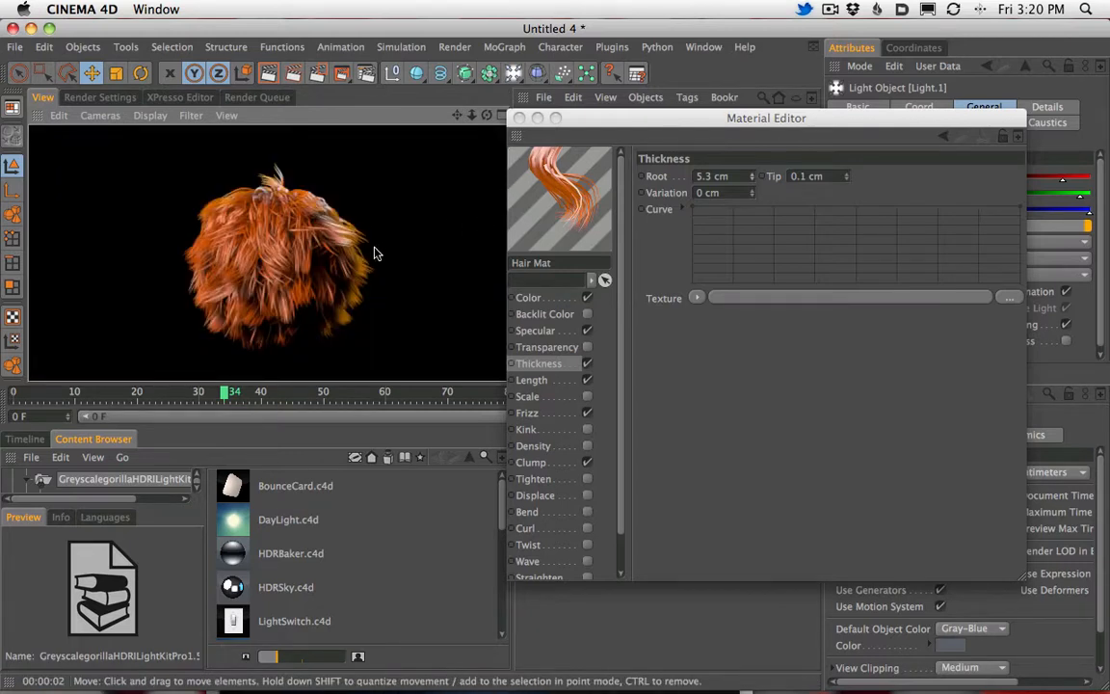
Step: Try a Thickness Tip of 16.9 cm on the hair material and render the view
{"action": "left_click_drag", "start_coordinate": [603, 112], "coordinate": [611, 177]}
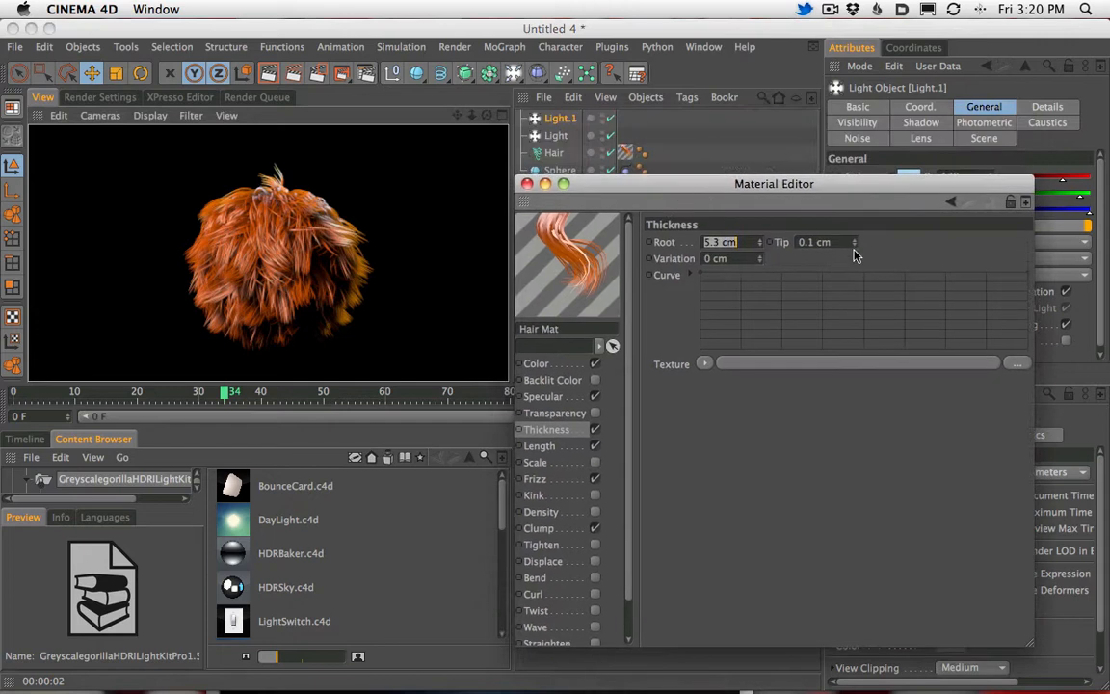
{"action": "left_click_drag", "start_coordinate": [883, 129], "coordinate": [881, 121]}
{"action": "left_click", "coordinate": [276, 114]}
{"action": "key", "text": "super+r"}
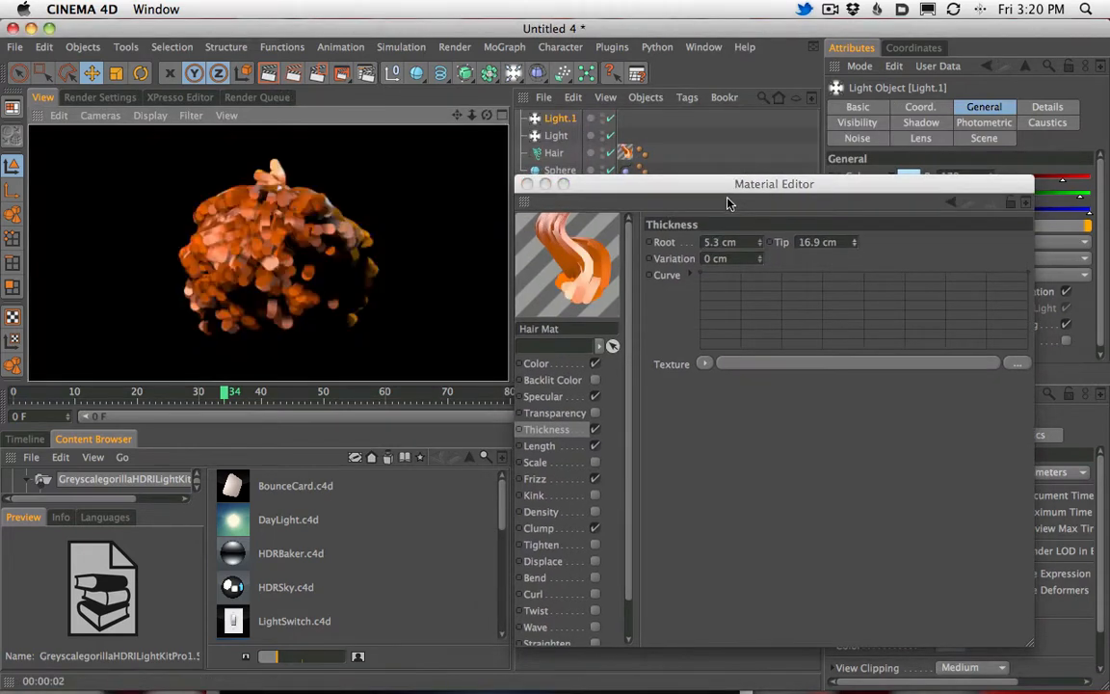
Step: Set the hair material's Thickness Tip to 5 cm and render the view
{"action": "left_click_drag", "start_coordinate": [636, 192], "coordinate": [659, 151]}
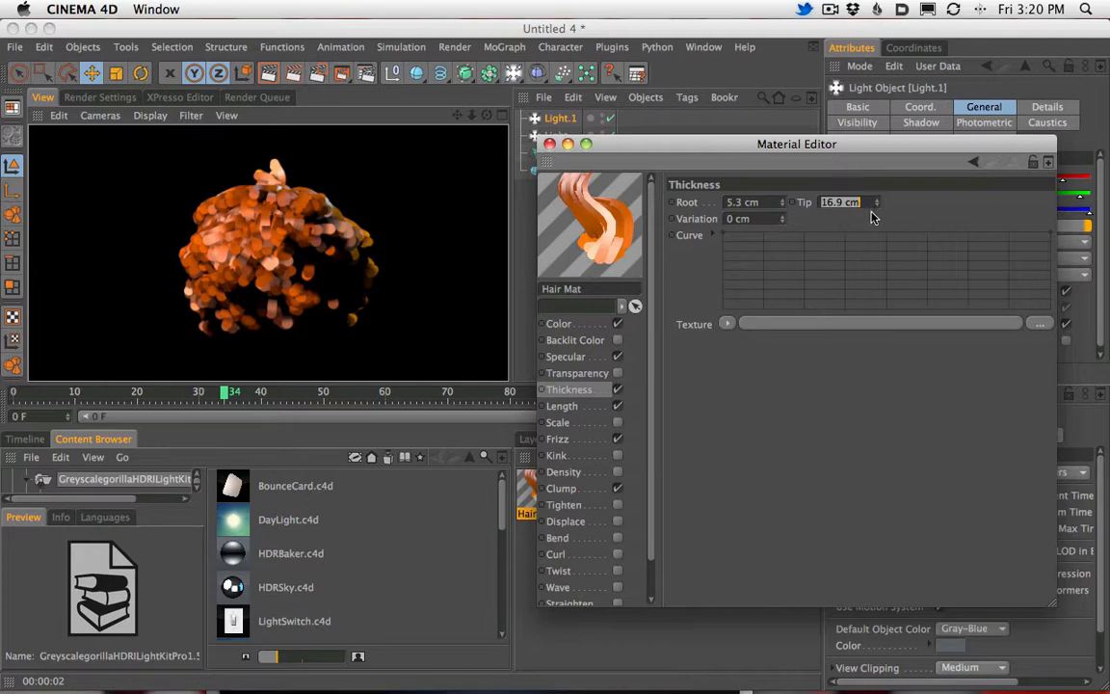
{"action": "type", "text": "5"}
{"action": "key", "text": "Return"}
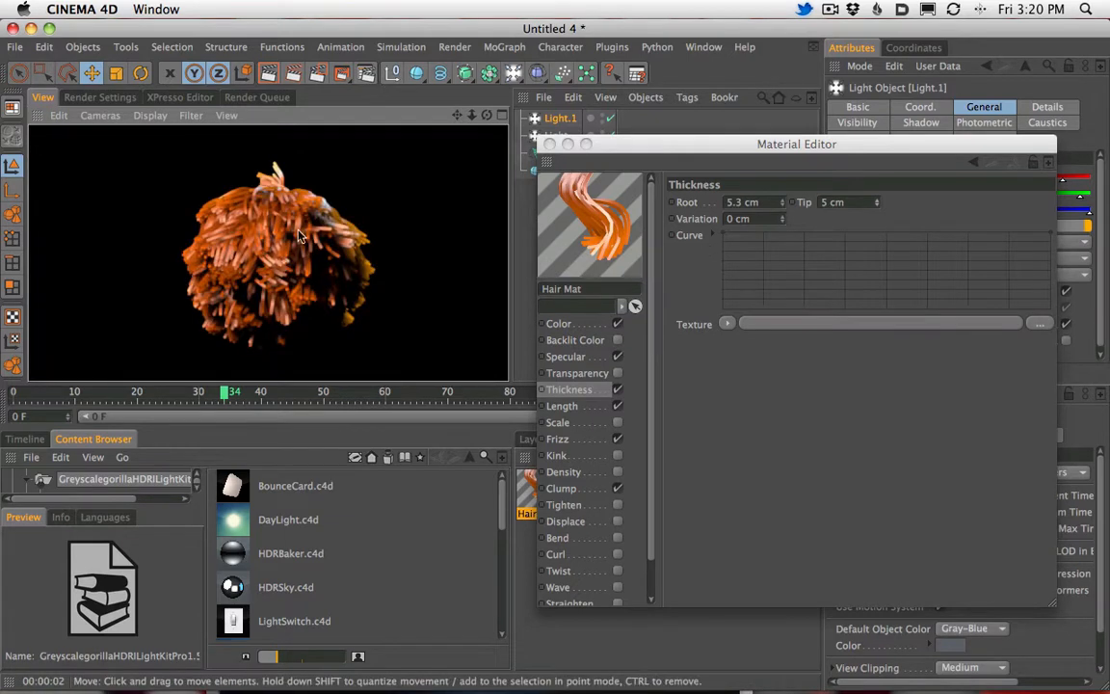
{"action": "left_click_drag", "start_coordinate": [627, 144], "coordinate": [647, 289]}
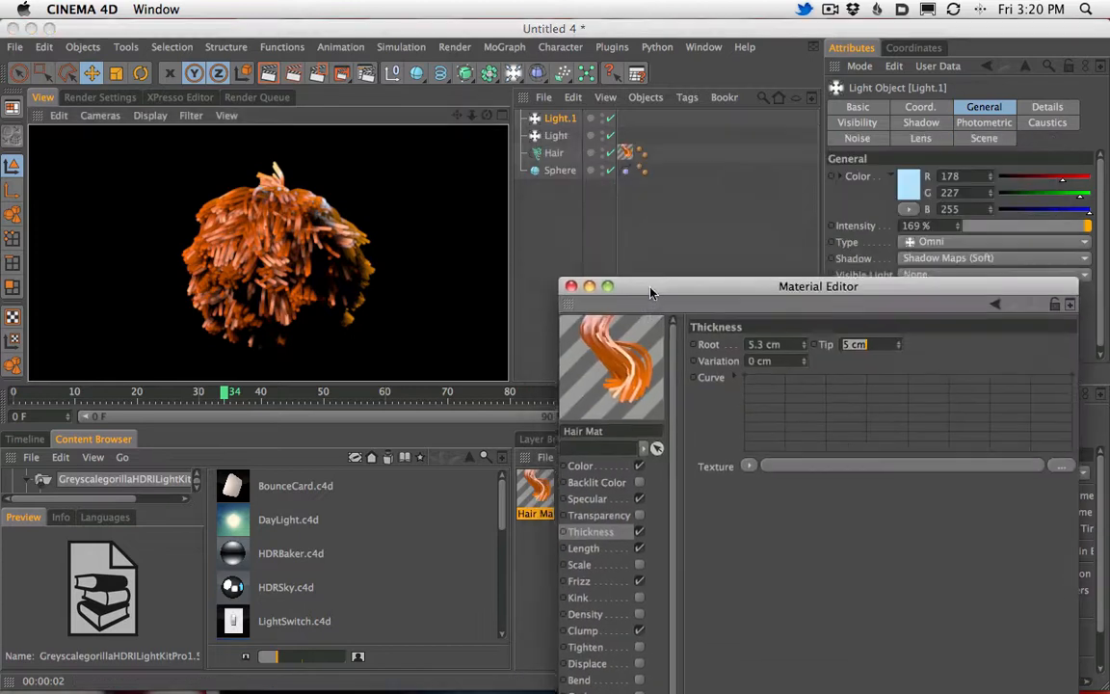
Step: Duplicate Light to a spot below and right of the hair ball, with 36% intensity and orange colour 255, 143, 99, and render
{"action": "left_click", "coordinate": [559, 137]}
{"action": "scroll", "coordinate": [222, 264], "scroll_direction": "down", "scroll_amount": 3}
{"action": "left_click_drag", "start_coordinate": [181, 163], "coordinate": [472, 333], "text": "ctrl"}
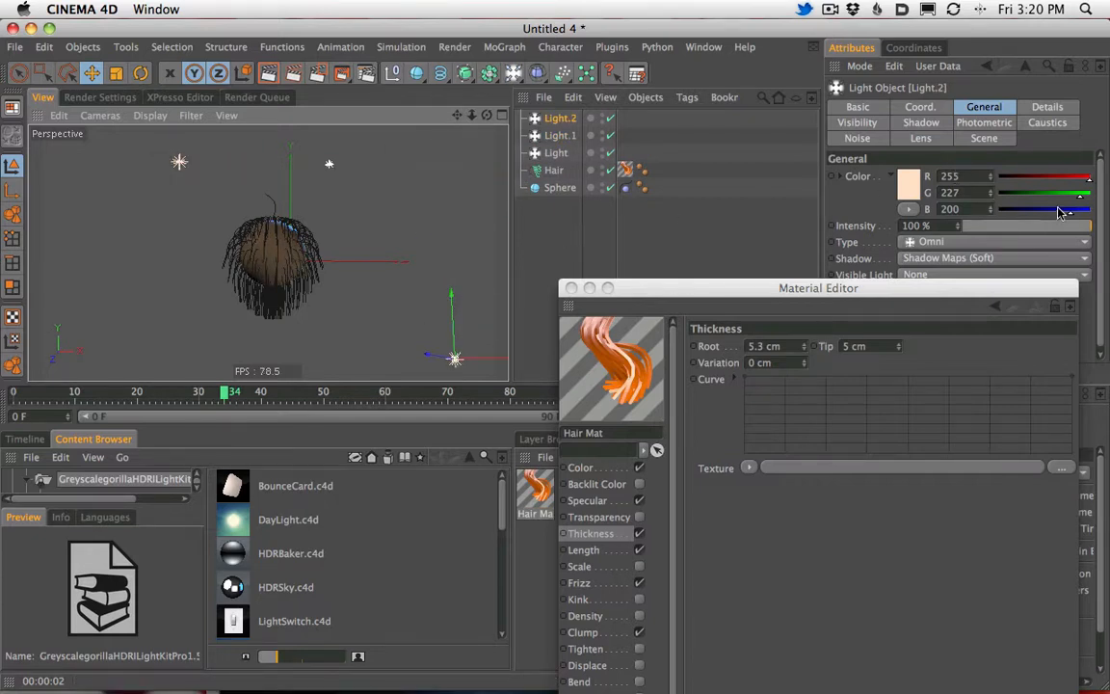
{"action": "left_click_drag", "start_coordinate": [985, 226], "coordinate": [1013, 234]}
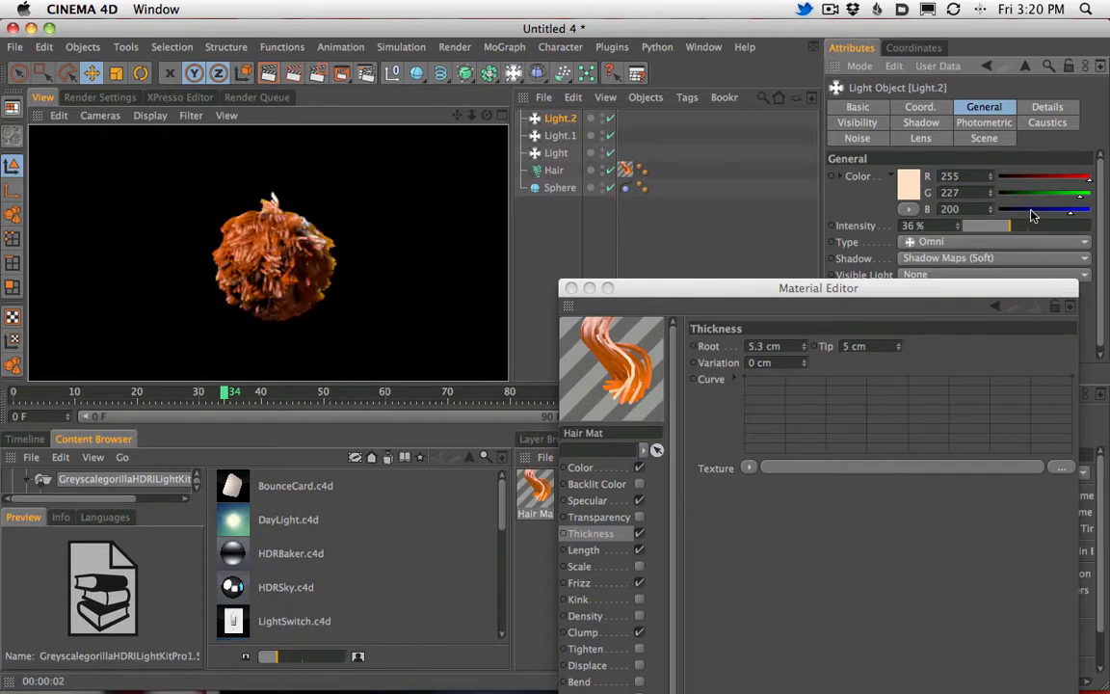
{"action": "key", "text": "super+z"}
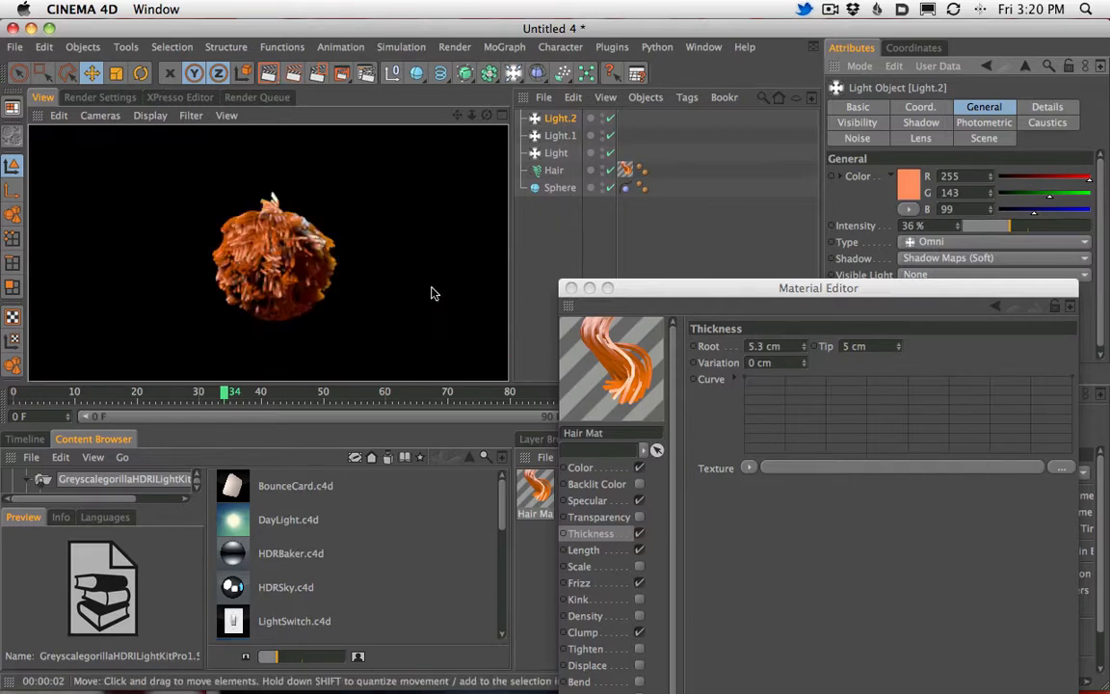
{"action": "left_click_drag", "start_coordinate": [334, 329], "coordinate": [363, 201], "text": "alt"}
Step: Taper the hair Thickness curve to zero at the tip, with an added point near full height about 60% along, and render
{"action": "left_click_drag", "start_coordinate": [680, 282], "coordinate": [641, 142]}
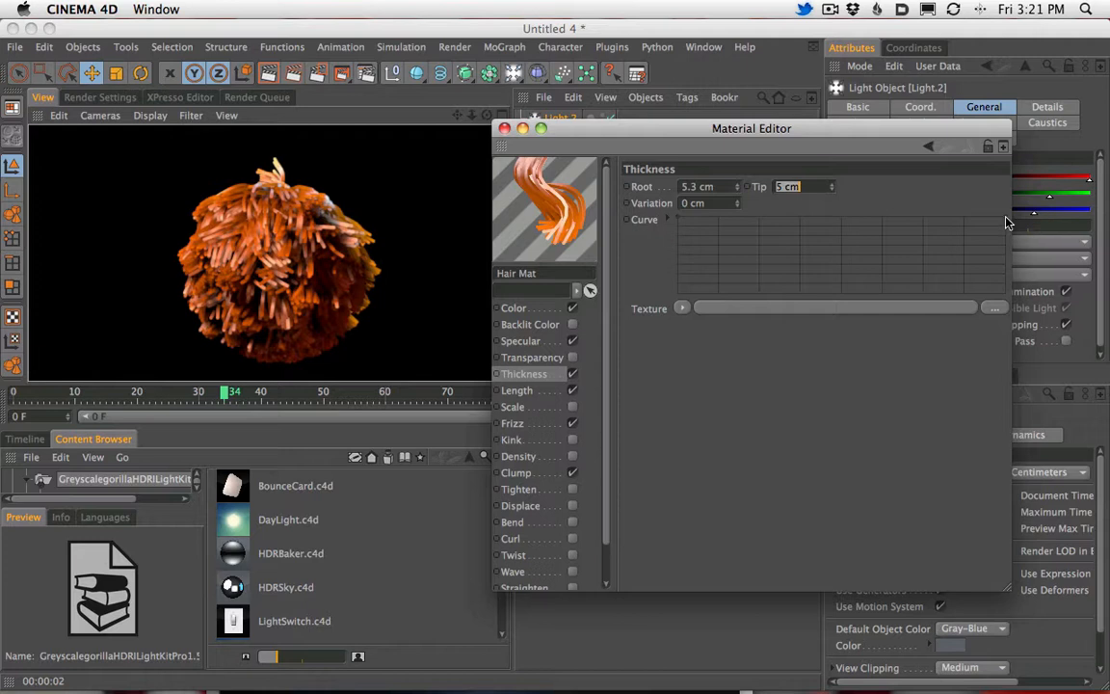
{"action": "left_click_drag", "start_coordinate": [1006, 218], "coordinate": [1029, 307]}
{"action": "left_click_drag", "start_coordinate": [828, 253], "coordinate": [874, 233], "text": "ctrl"}
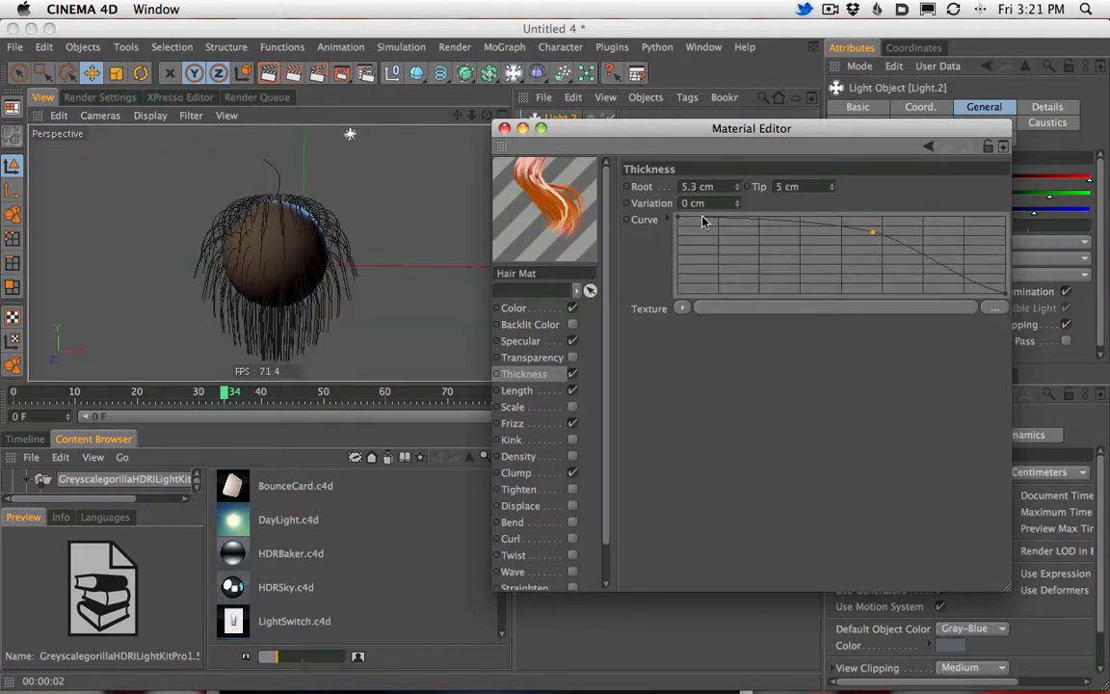
{"action": "left_click", "coordinate": [270, 76]}
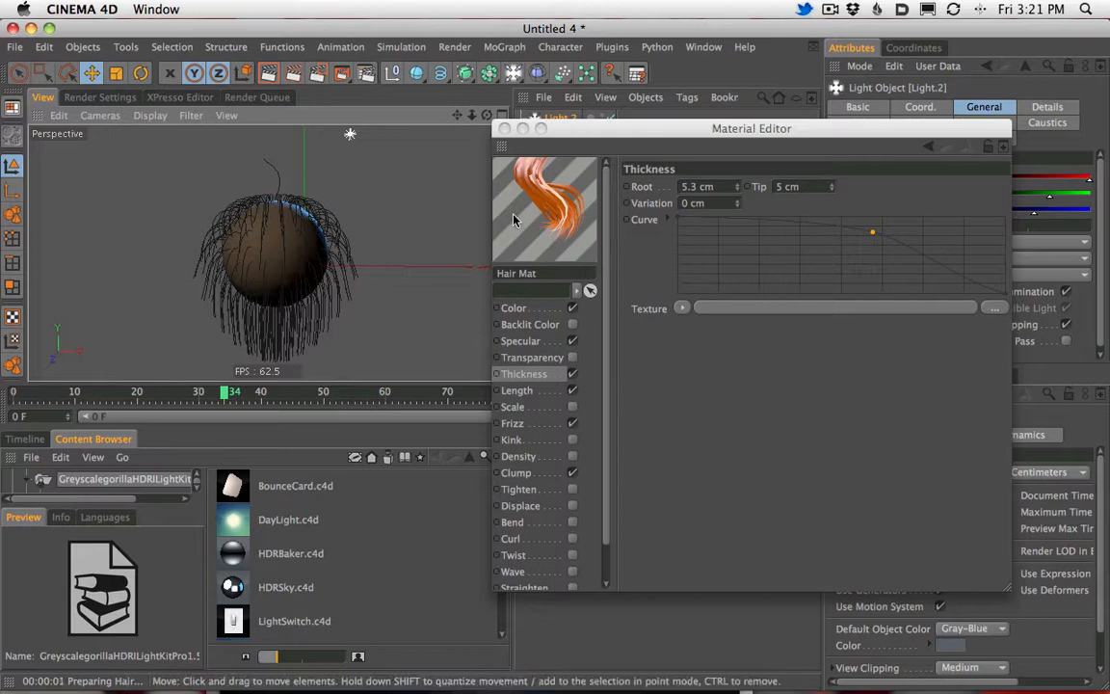
Step: Lower the Thickness curve's root end to zero, set Root to 6.5 cm and Tip to 6.2 cm, and render the view
{"action": "left_click_drag", "start_coordinate": [678, 219], "coordinate": [657, 310]}
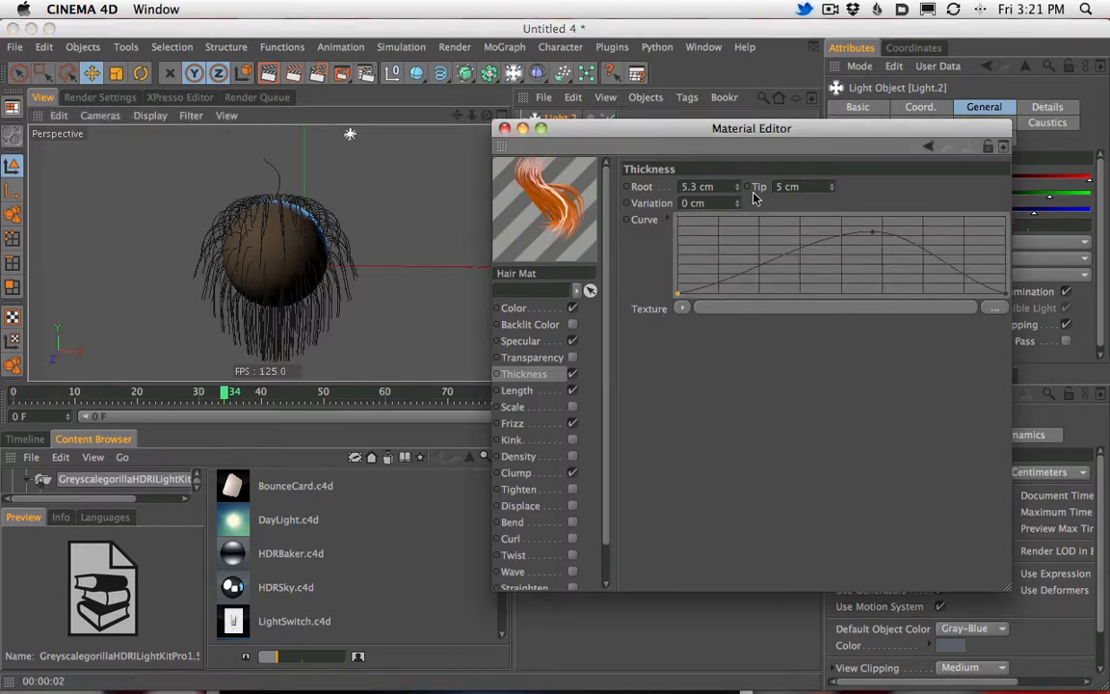
{"action": "left_click_drag", "start_coordinate": [737, 187], "coordinate": [741, 181]}
{"action": "left_click", "coordinate": [268, 74]}
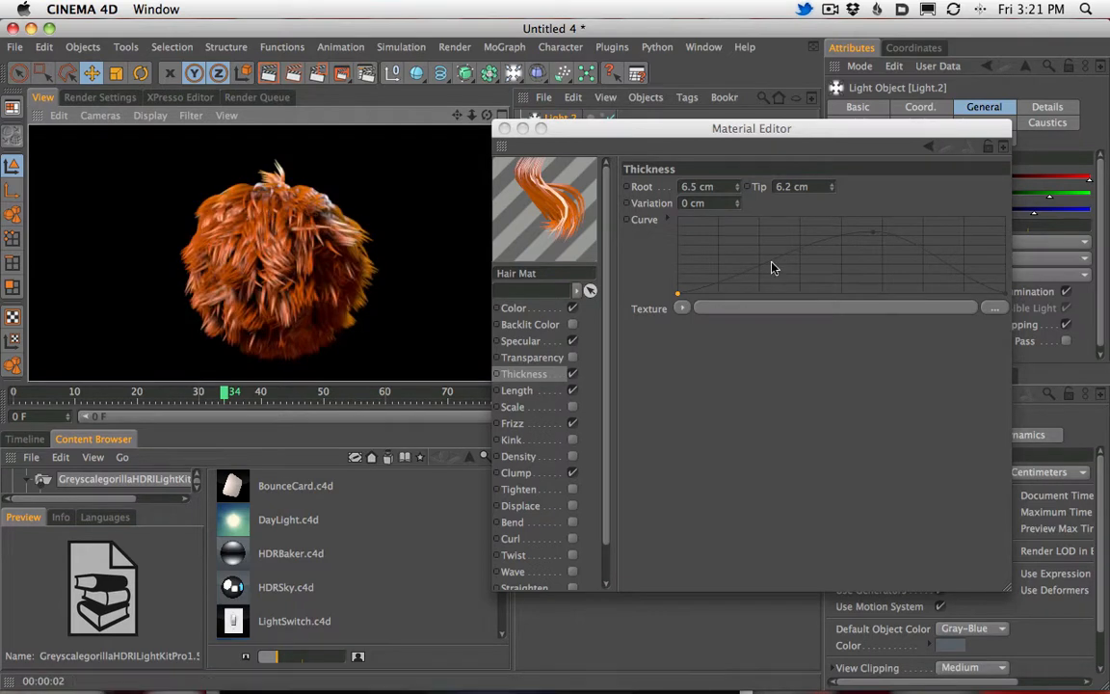
Step: Move the Thickness curve's peak to about 20% along from the root, render the view, and close the Material Editor
{"action": "left_click_drag", "start_coordinate": [877, 233], "coordinate": [754, 228]}
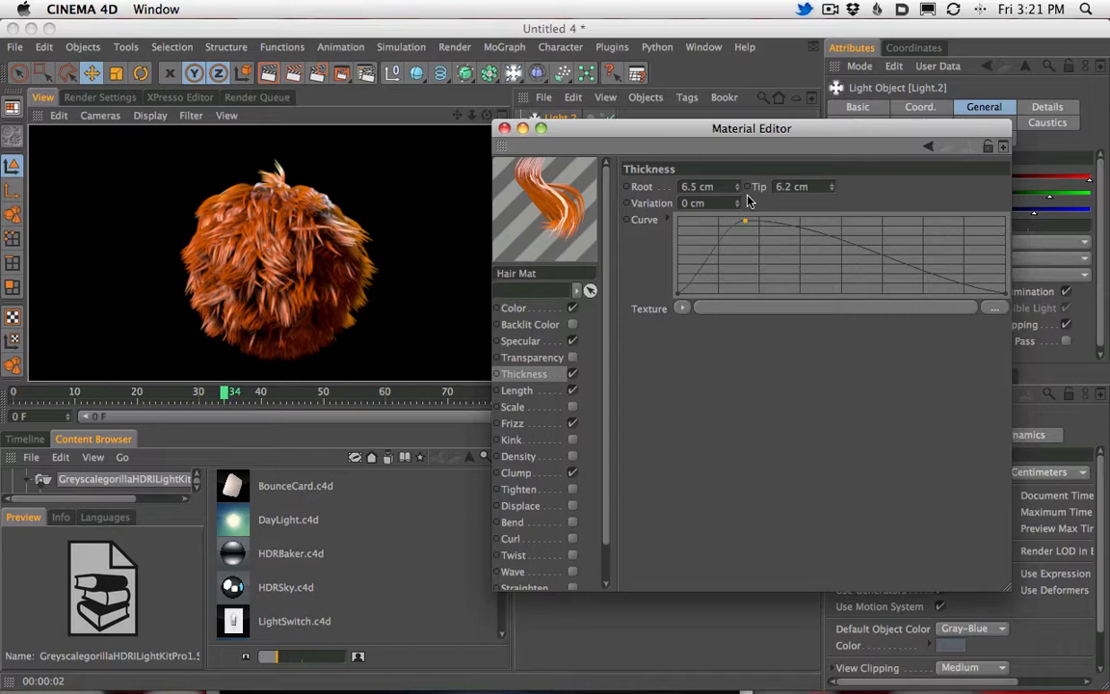
{"action": "left_click", "coordinate": [273, 81]}
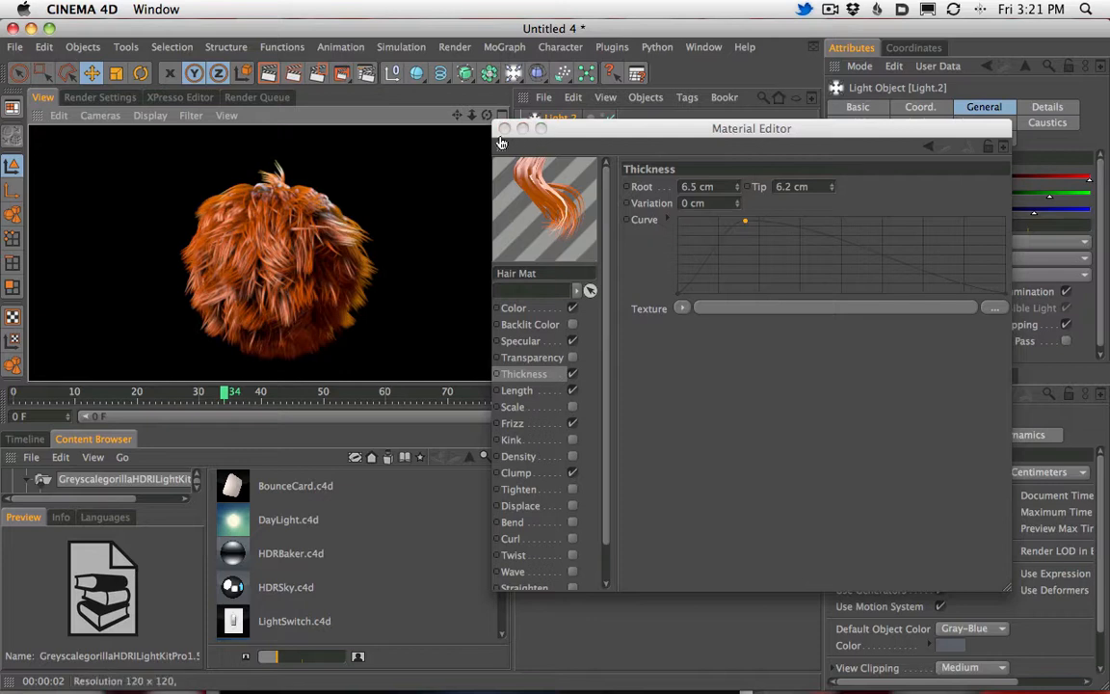
{"action": "left_click", "coordinate": [504, 131]}
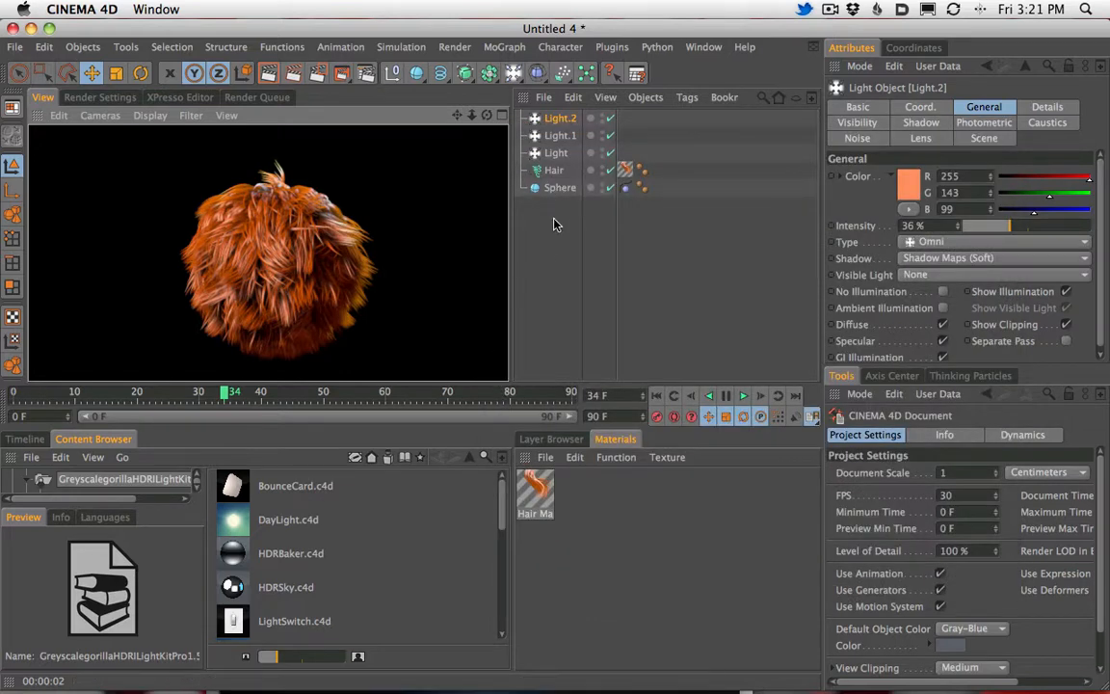
Step: Return the animation to frame 0 and add a Plane positioned at the underside of the sphere
{"action": "left_click", "coordinate": [554, 170]}
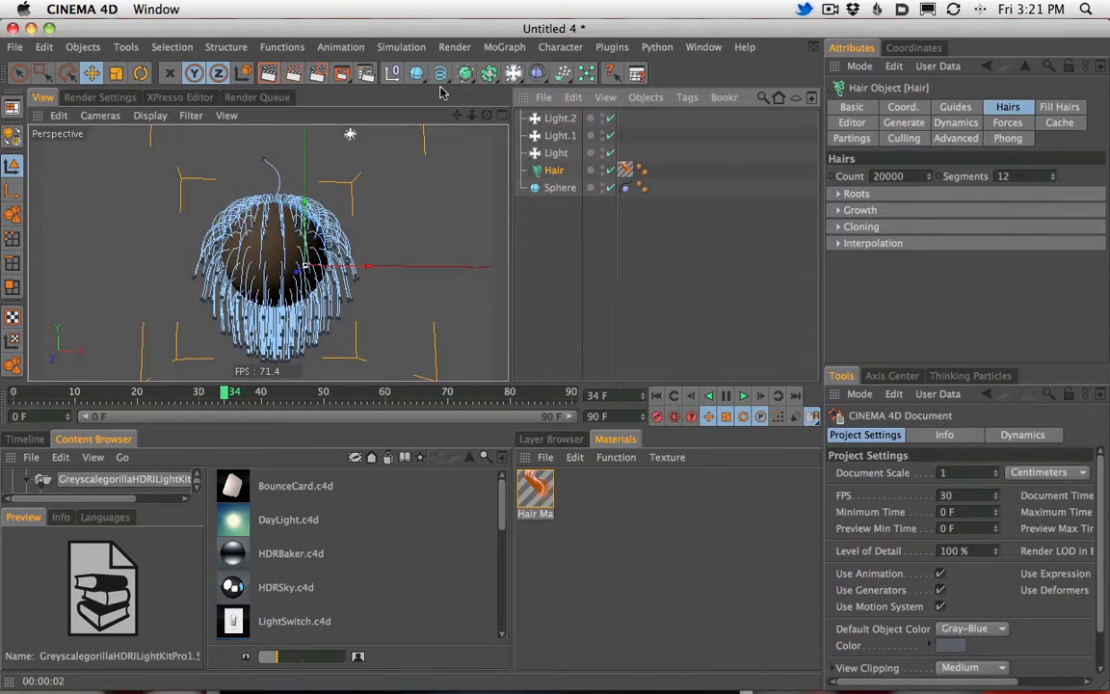
{"action": "left_click", "coordinate": [13, 393]}
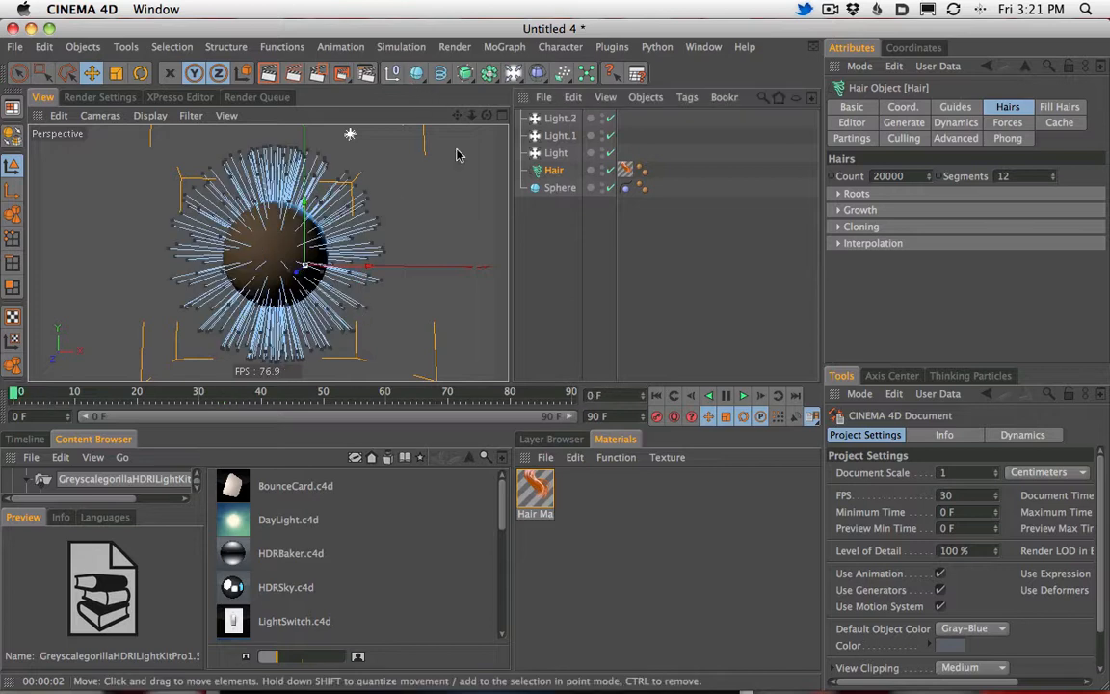
{"action": "left_click", "coordinate": [623, 189]}
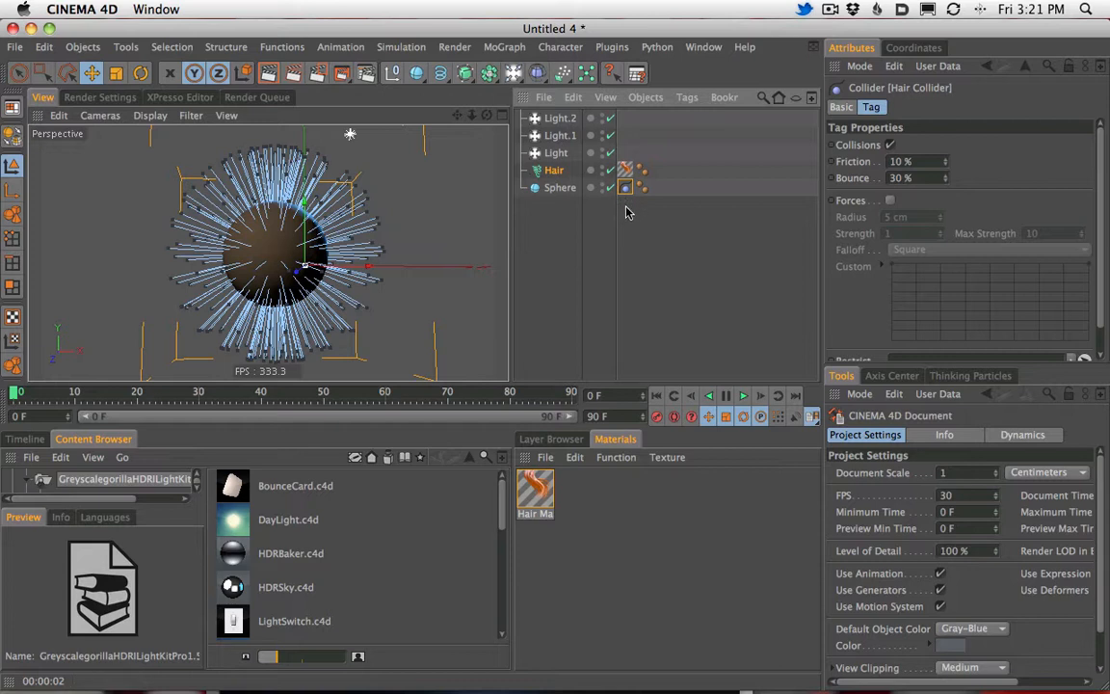
{"action": "left_click_drag", "start_coordinate": [416, 73], "coordinate": [565, 129]}
{"action": "left_click_drag", "start_coordinate": [299, 278], "coordinate": [317, 307]}
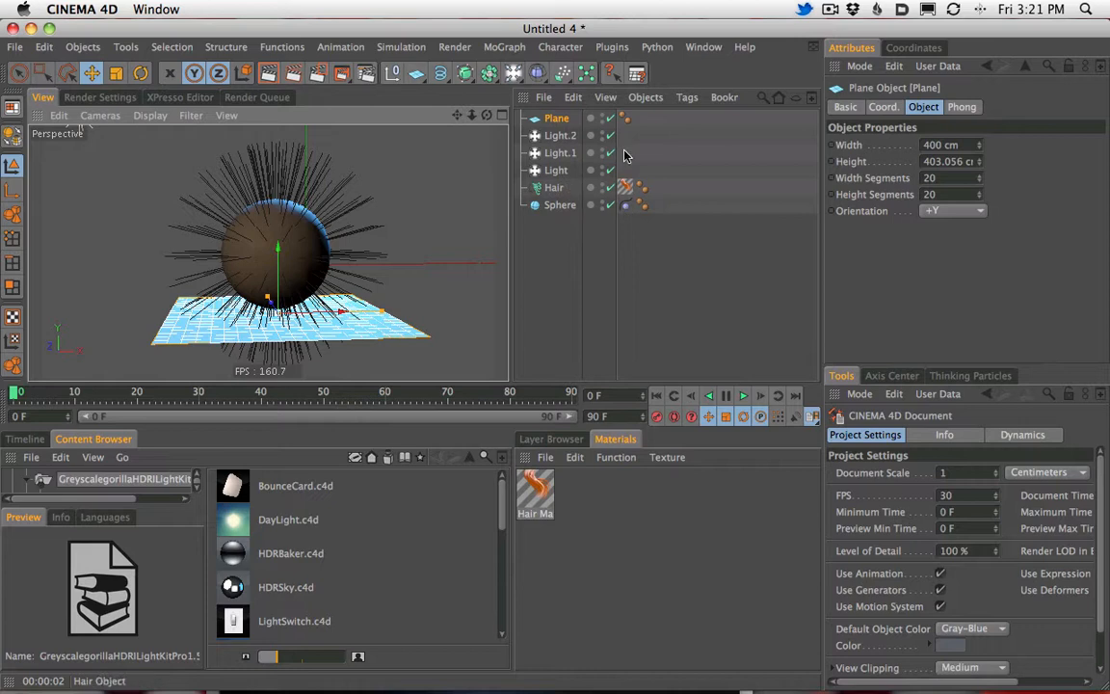
Step: Add a Hair Collider tag to the Plane
{"action": "left_click", "coordinate": [686, 98]}
{"action": "mouse_move", "coordinate": [724, 216]}
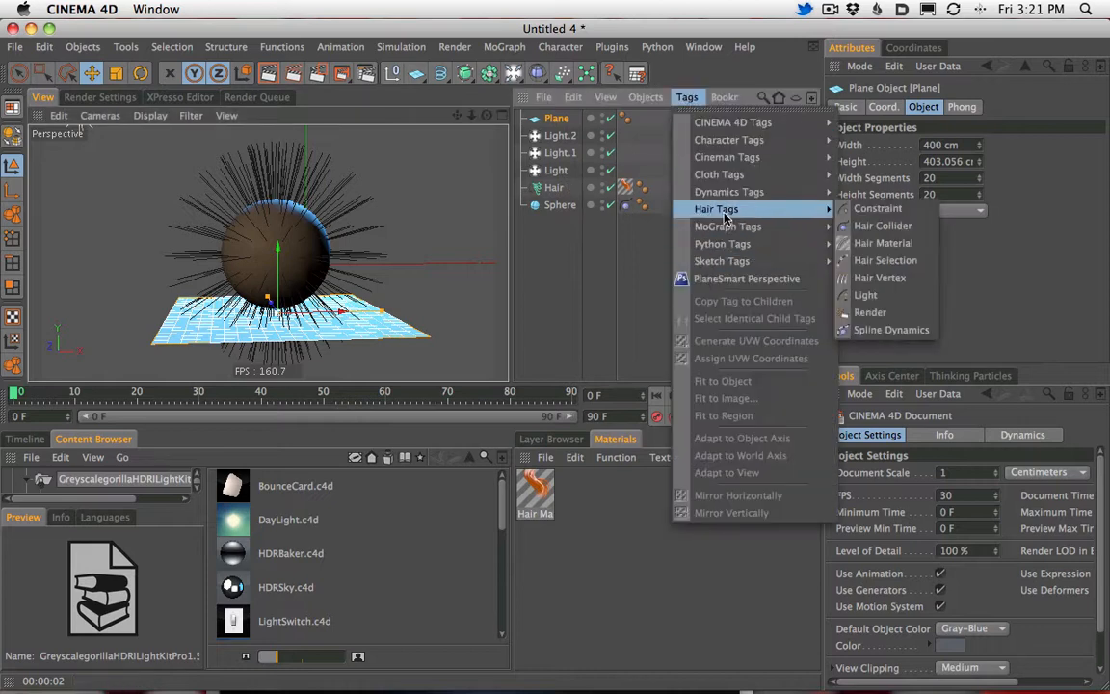
{"action": "left_click", "coordinate": [873, 226]}
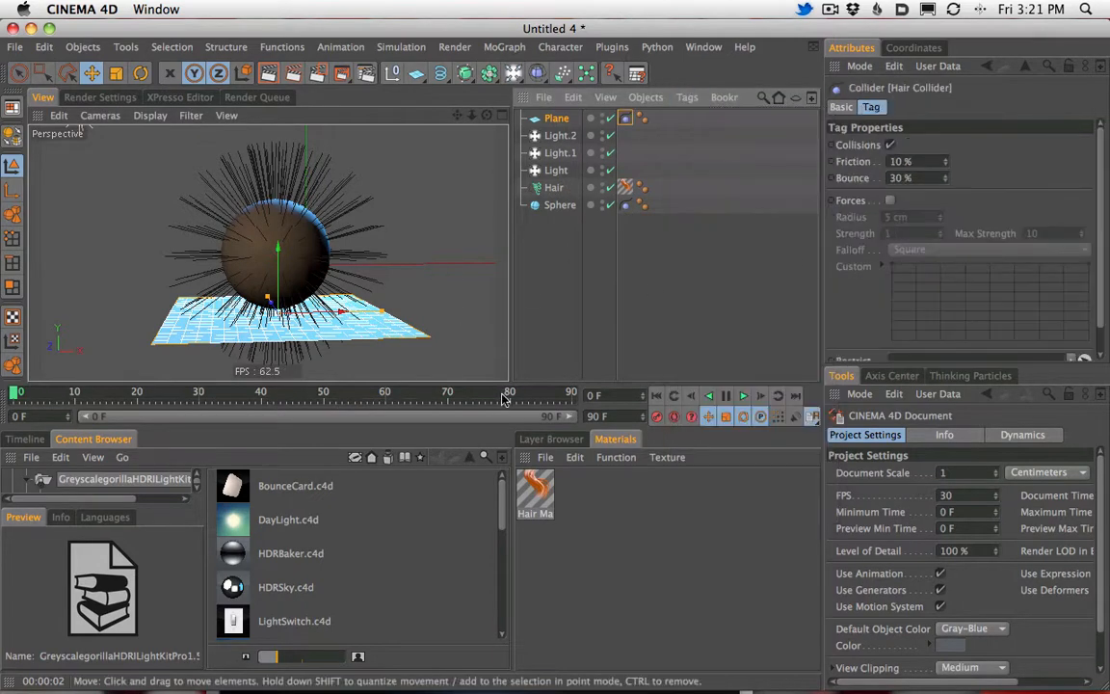
Step: Play the hair simulation to frame 53 and render a close-up of the hair meeting the plane
{"action": "left_click", "coordinate": [743, 396]}
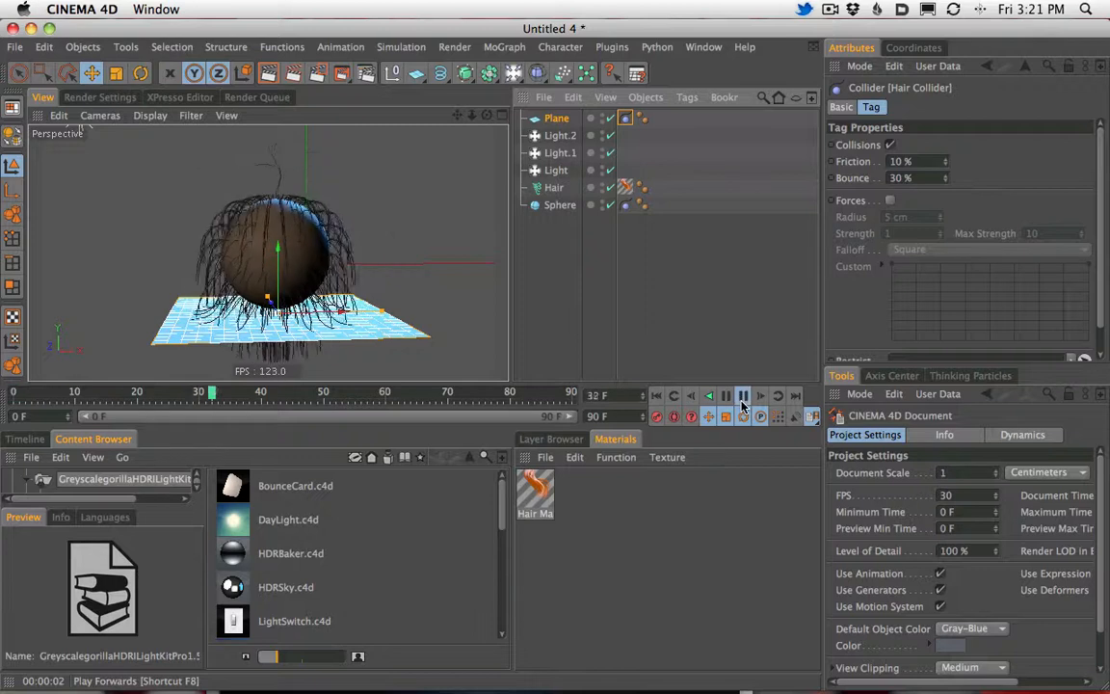
{"action": "left_click", "coordinate": [743, 396]}
{"action": "scroll", "coordinate": [386, 241], "scroll_direction": "up", "scroll_amount": 3}
{"action": "middle_click_drag", "start_coordinate": [324, 316], "coordinate": [322, 258], "text": "alt"}
{"action": "left_click", "coordinate": [270, 74]}
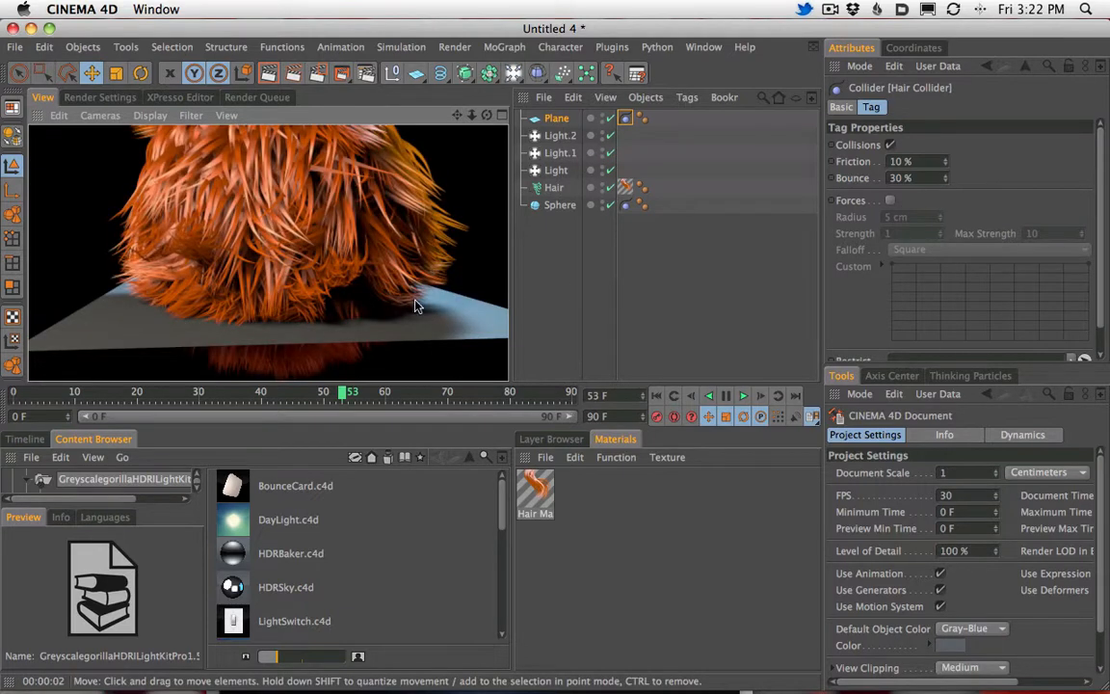
Step: Return to frame 0 and lower the Plane just beneath the bottom of the sphere
{"action": "left_click_drag", "start_coordinate": [412, 216], "coordinate": [280, 357], "text": "alt"}
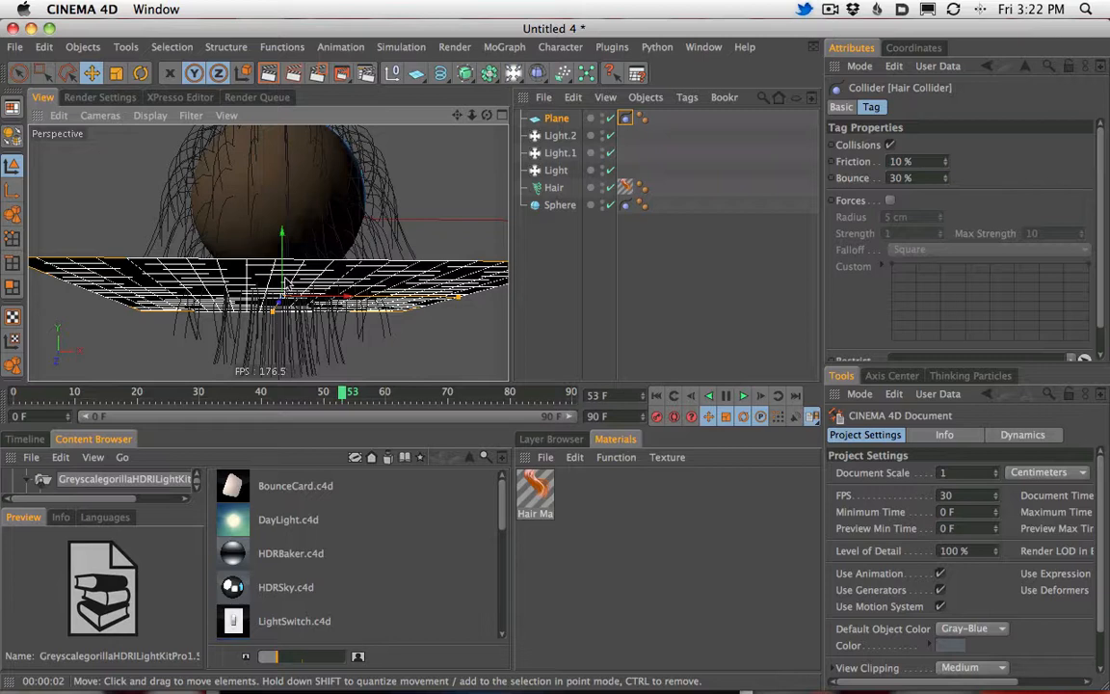
{"action": "left_click", "coordinate": [43, 395]}
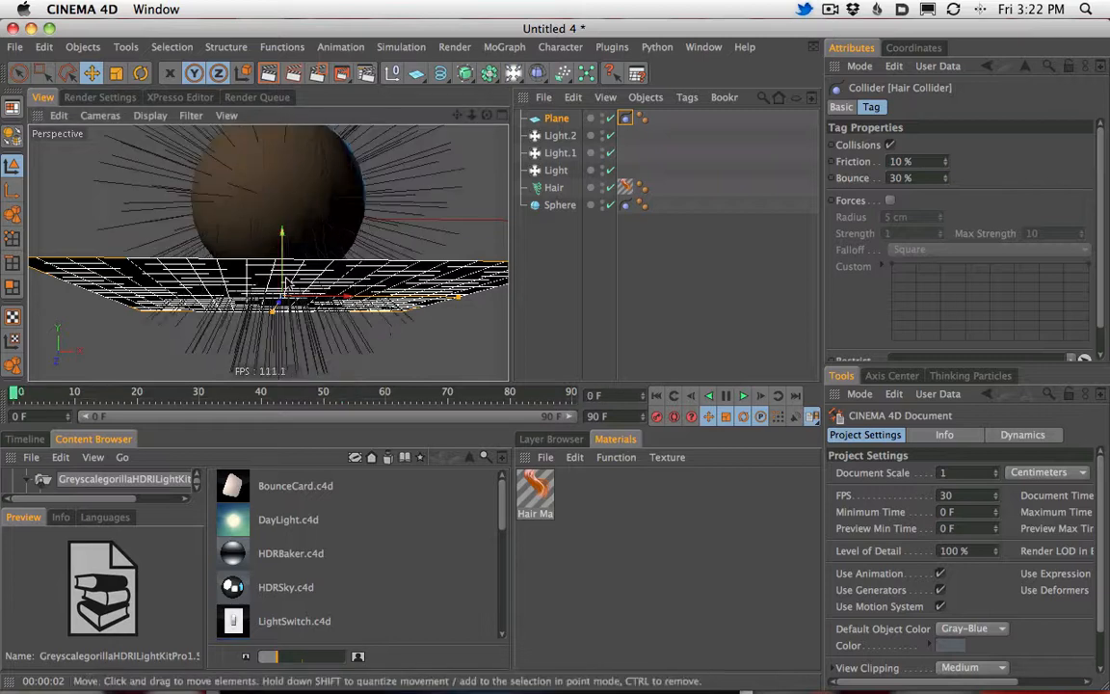
{"action": "left_click_drag", "start_coordinate": [282, 262], "coordinate": [282, 291]}
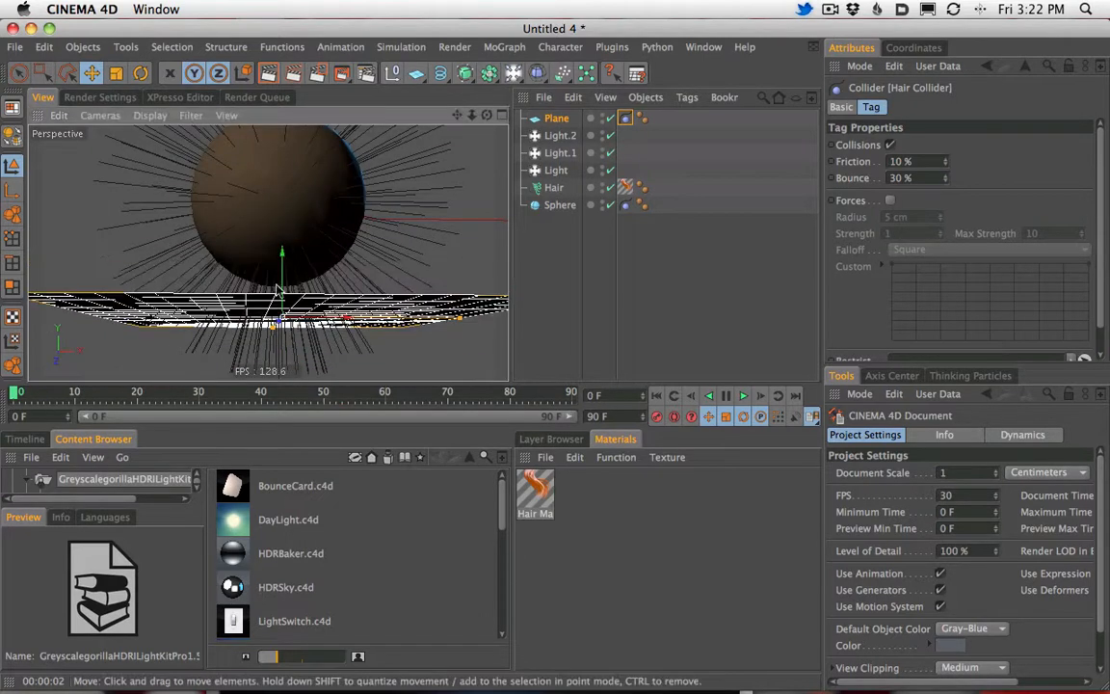
Step: Brush the hair guides on the underside of the sphere outward and upward until they clear the plane
{"action": "left_click", "coordinate": [555, 188]}
{"action": "left_click_drag", "start_coordinate": [381, 278], "coordinate": [421, 226], "text": "alt"}
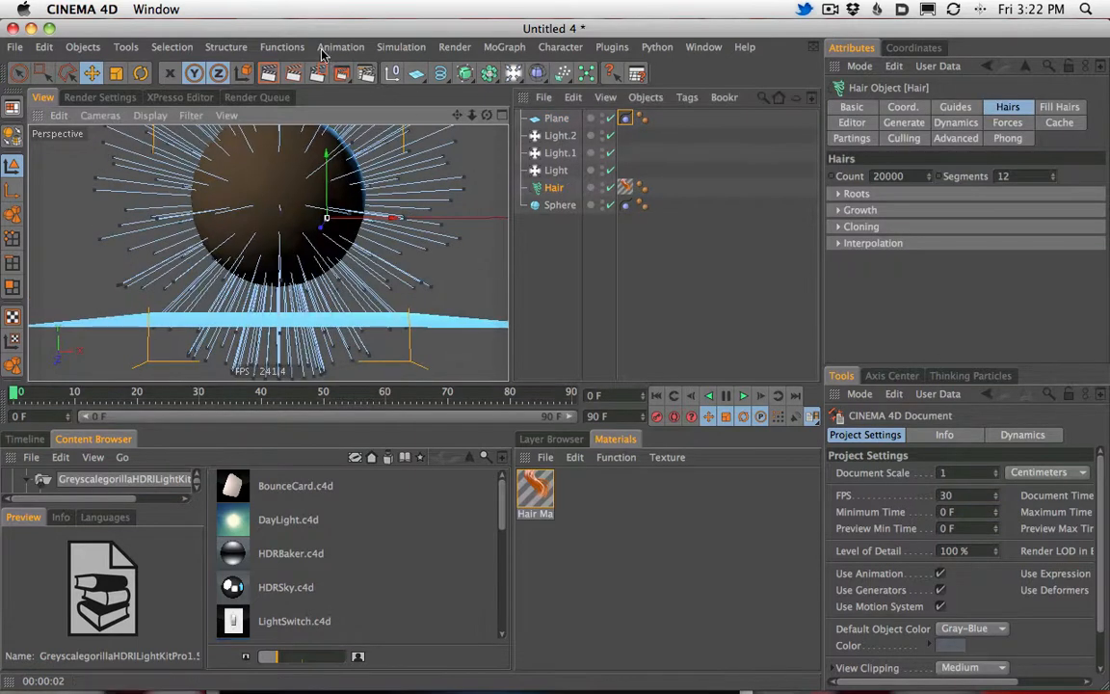
{"action": "left_click", "coordinate": [400, 46]}
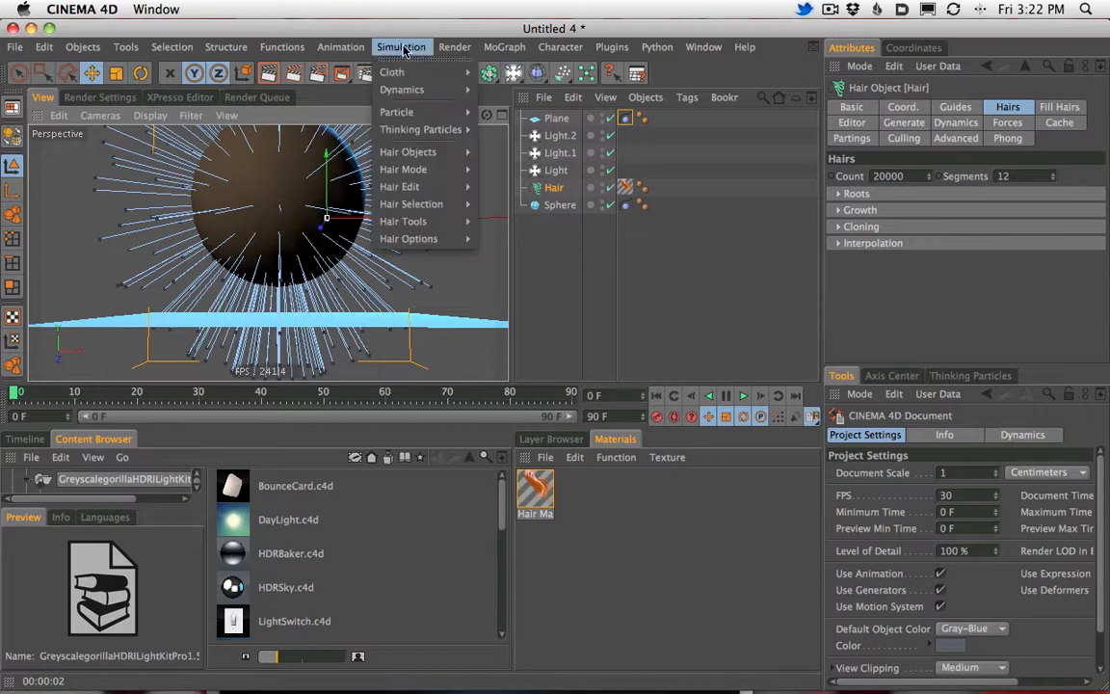
{"action": "mouse_move", "coordinate": [424, 221]}
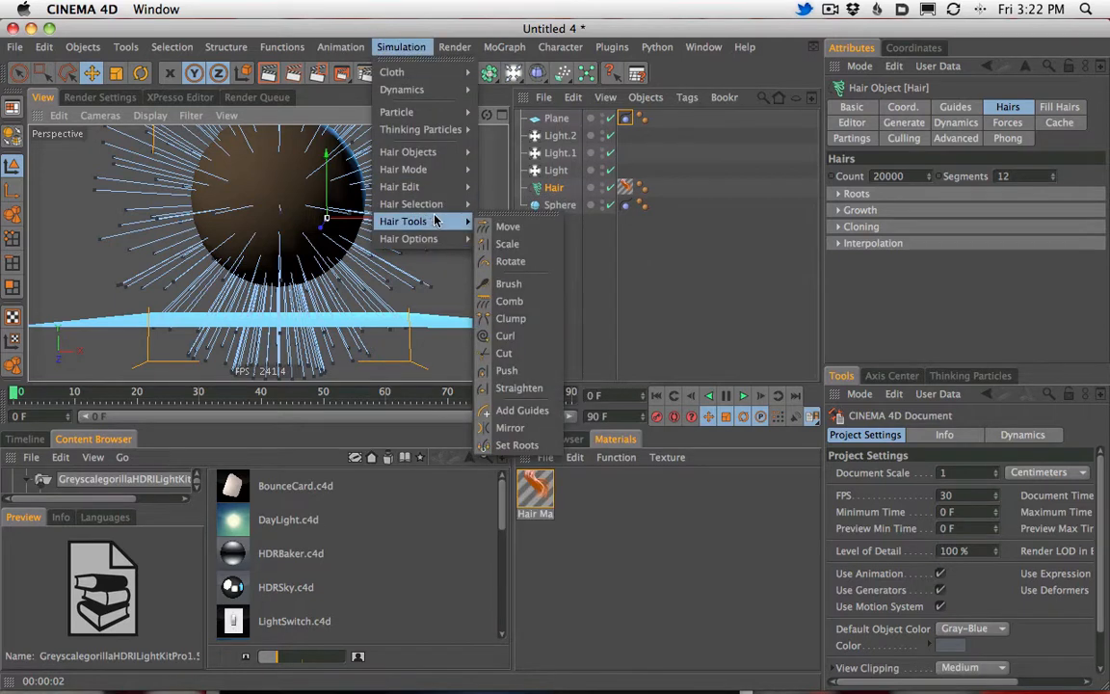
{"action": "left_click", "coordinate": [499, 286]}
{"action": "mouse_move", "coordinate": [280, 371]}
{"action": "left_mouse_down"}
{"action": "mouse_move", "coordinate": [453, 231]}
{"action": "mouse_move", "coordinate": [274, 367]}
{"action": "mouse_move", "coordinate": [72, 265]}
{"action": "mouse_move", "coordinate": [515, 258]}
{"action": "mouse_move", "coordinate": [292, 330]}
{"action": "mouse_move", "coordinate": [292, 340]}
{"action": "mouse_move", "coordinate": [304, 320]}
{"action": "mouse_move", "coordinate": [621, 258]}
{"action": "left_mouse_up"}
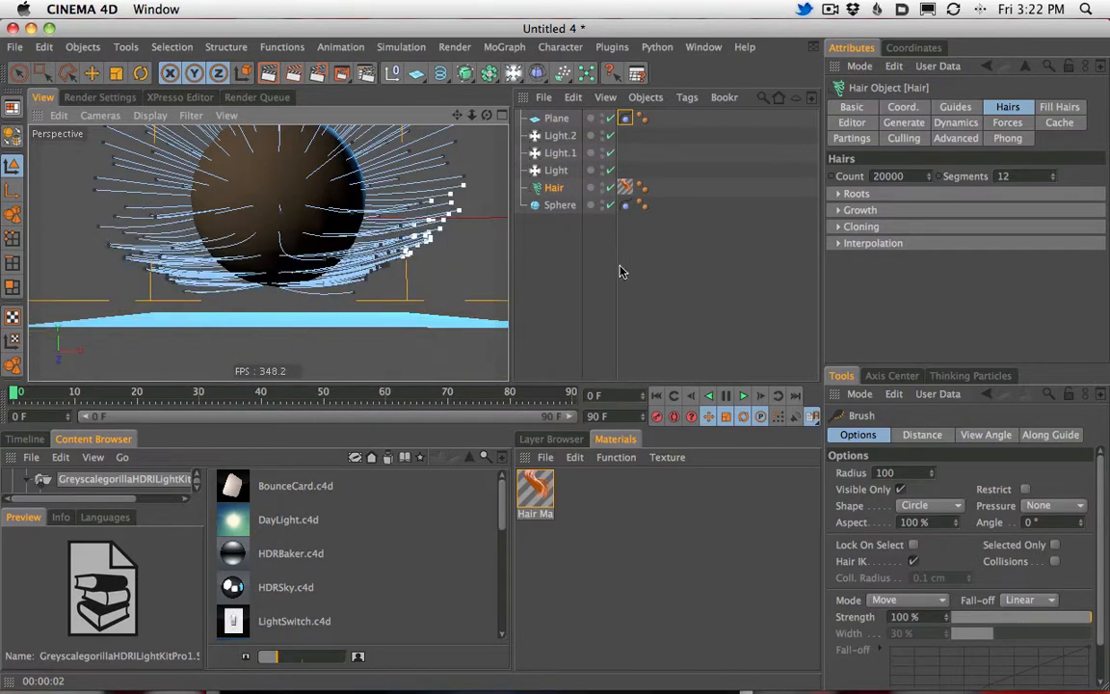
Step: Play the hair simulation briefly with the brushed guides and return to frame 0
{"action": "left_click", "coordinate": [742, 402]}
{"action": "left_click_drag", "start_coordinate": [59, 394], "coordinate": [12, 394]}
{"action": "left_click_drag", "start_coordinate": [406, 241], "coordinate": [361, 294], "text": "alt"}
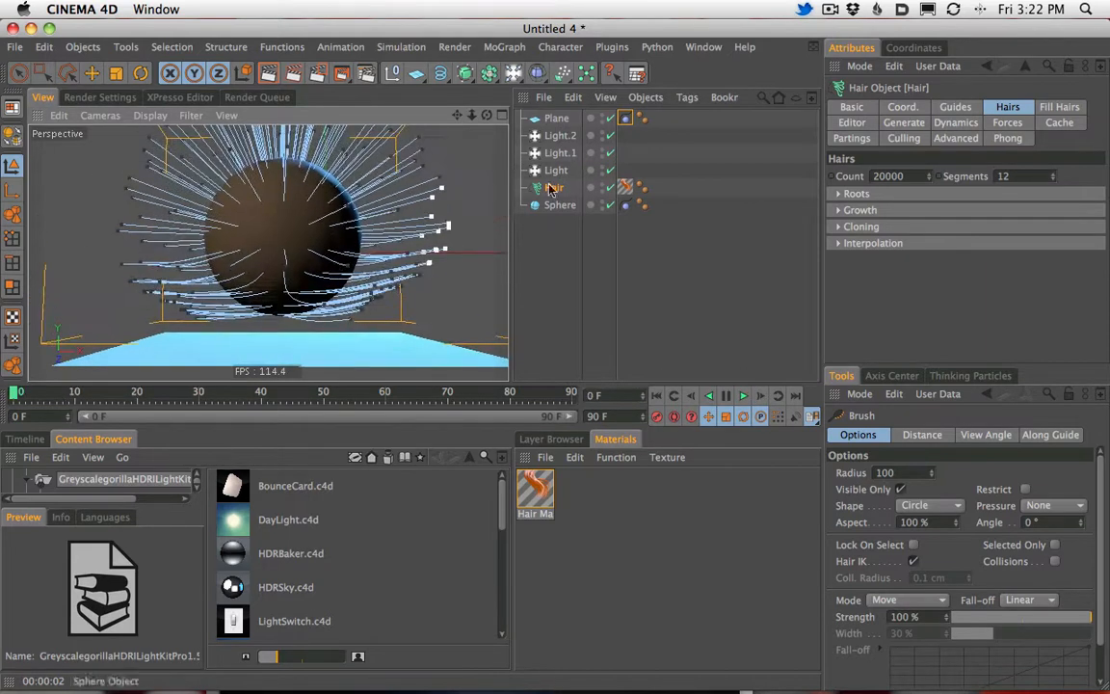
Step: Look through the Hair object's guide, fill hair, coordinate and generate settings, ending at its Dynamics settings
{"action": "left_click", "coordinate": [964, 108]}
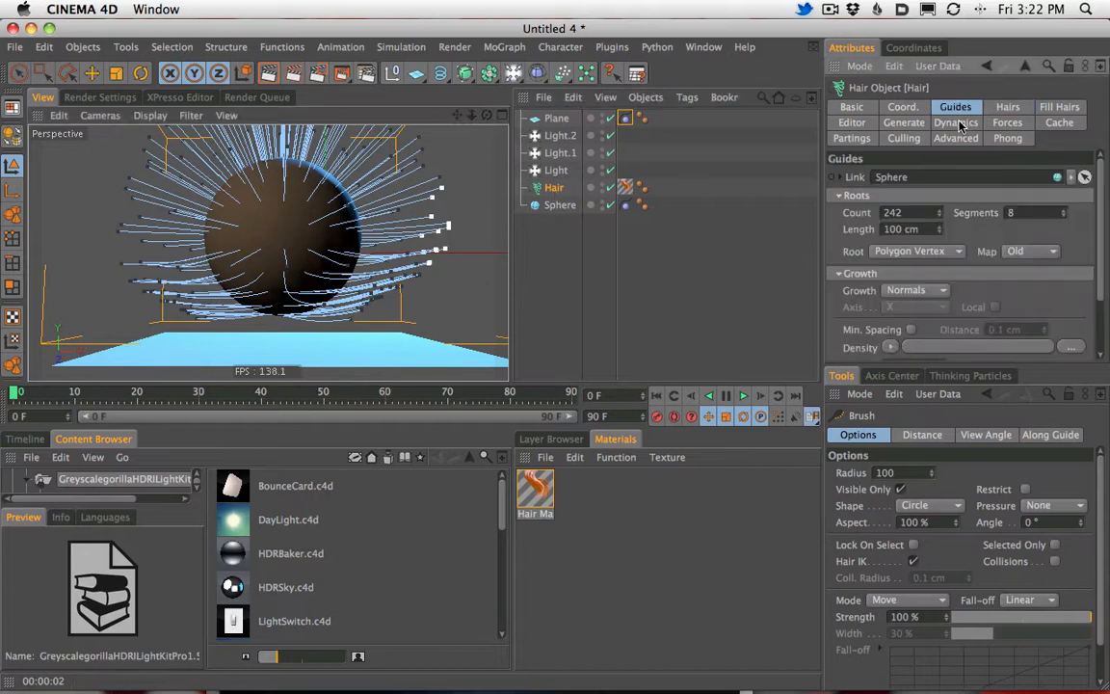
{"action": "left_click", "coordinate": [1057, 108]}
{"action": "left_click", "coordinate": [903, 108]}
{"action": "left_click", "coordinate": [904, 122]}
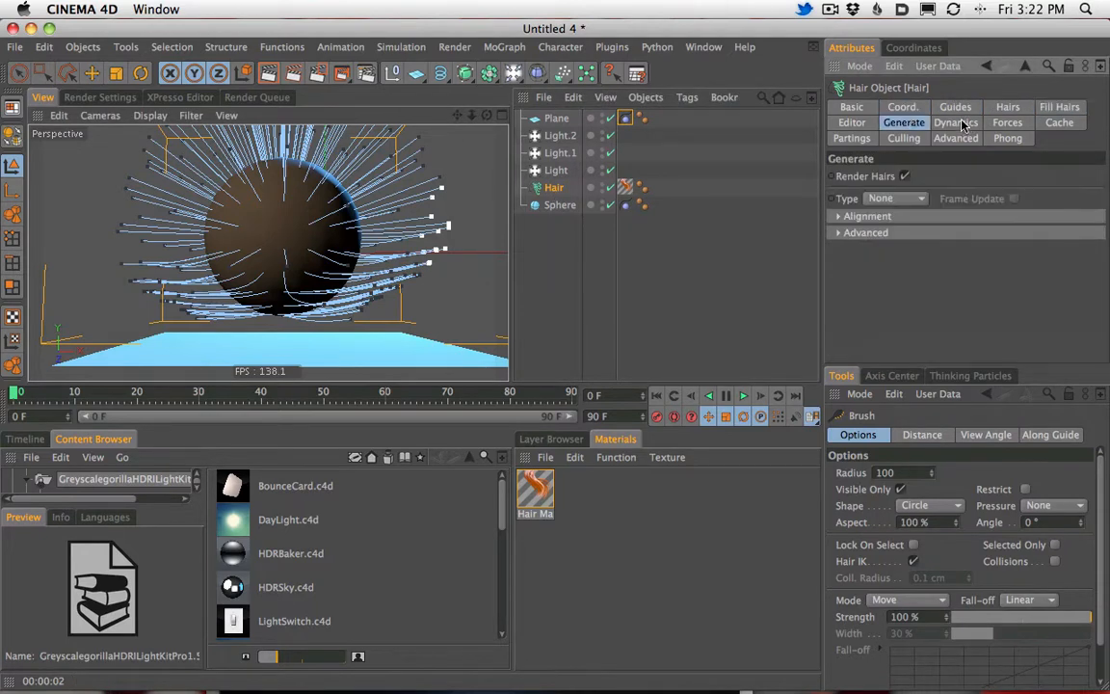
{"action": "left_click", "coordinate": [955, 122]}
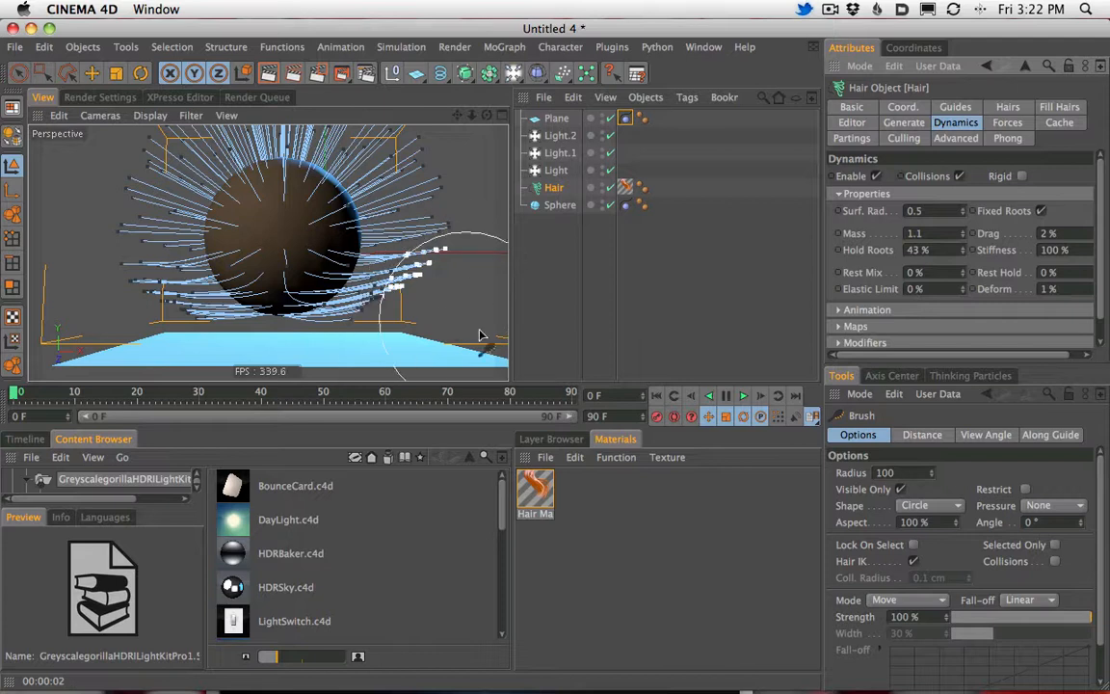
Step: Deselect all objects and play the hair simulation from frame 0, stopping at frame 47
{"action": "left_click", "coordinate": [574, 255]}
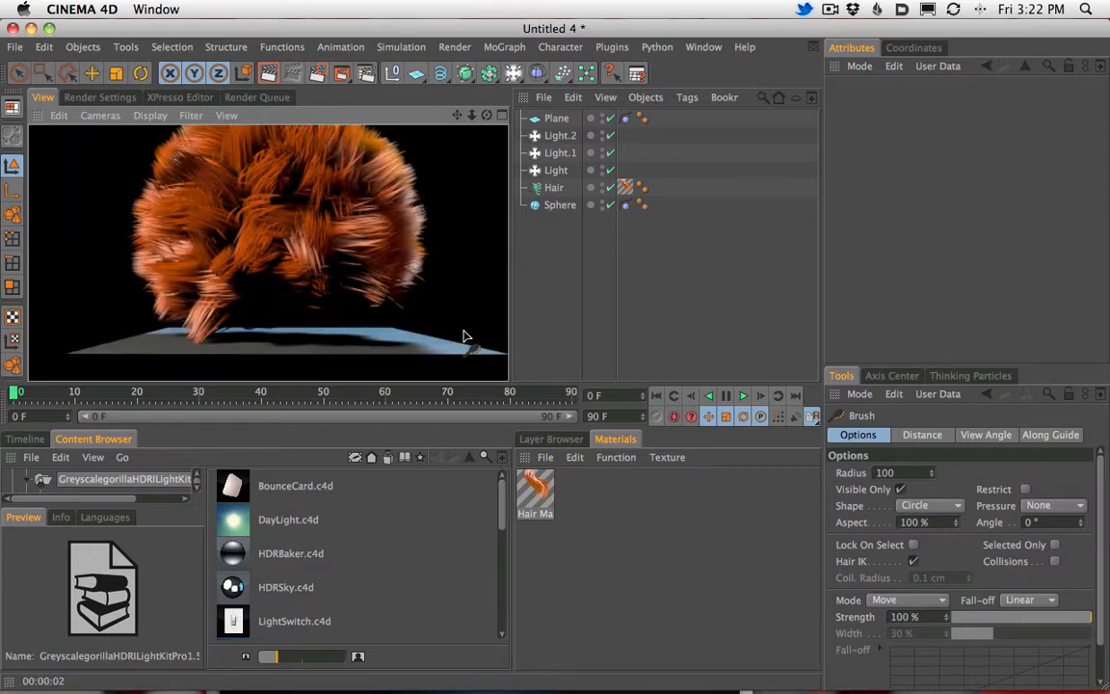
{"action": "left_click", "coordinate": [743, 395]}
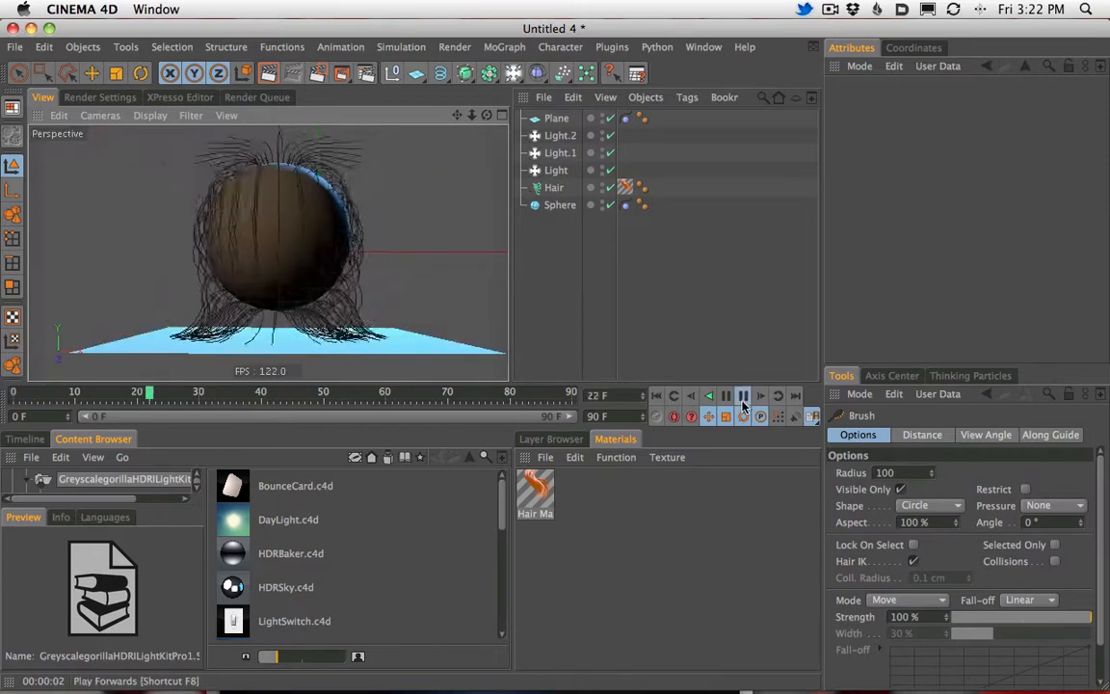
{"action": "left_click", "coordinate": [23, 394]}
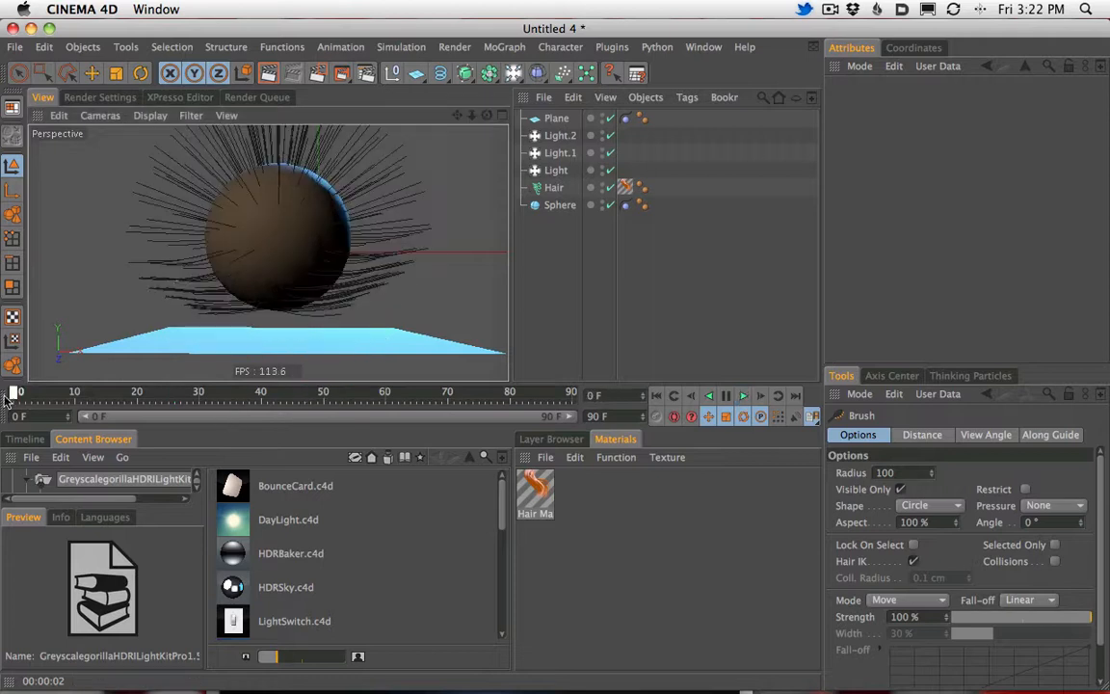
{"action": "left_click", "coordinate": [743, 396]}
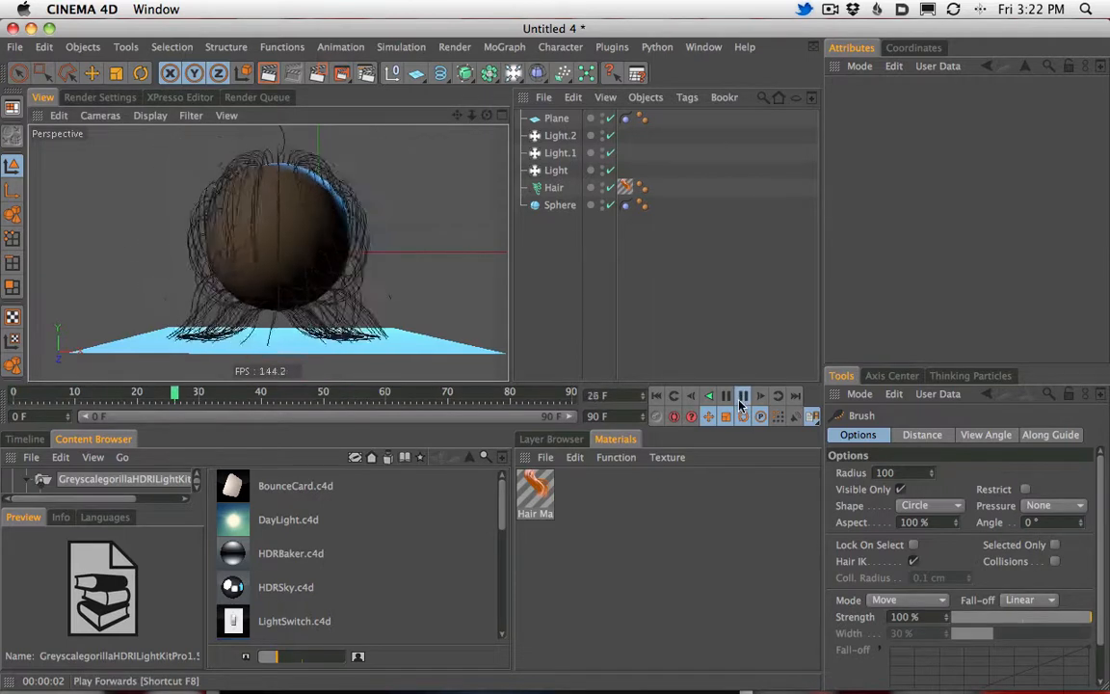
{"action": "left_click", "coordinate": [743, 396]}
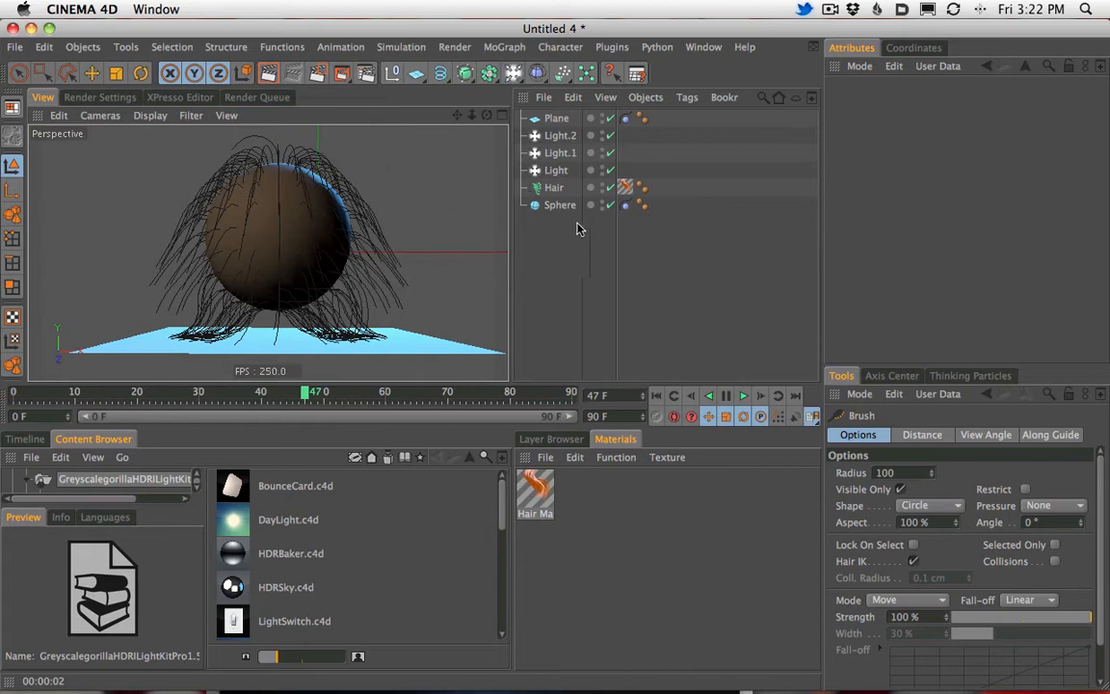
Step: Continue the hair simulation to frame 76 and render the view of the hair on the plane
{"action": "key", "text": "v"}
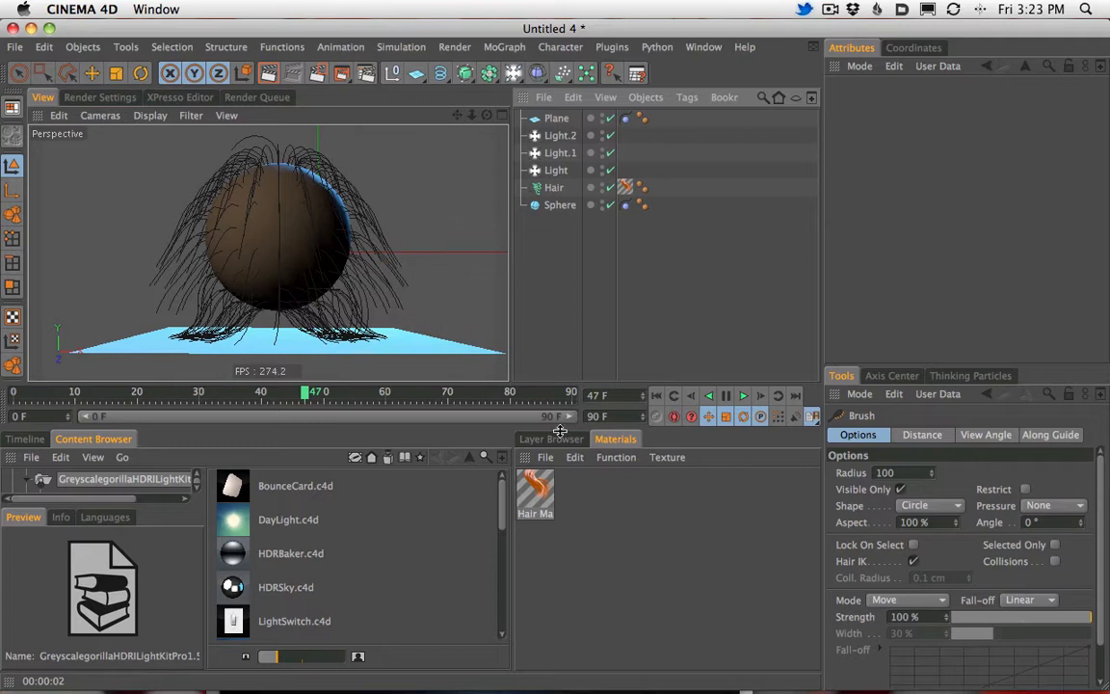
{"action": "left_click", "coordinate": [743, 395]}
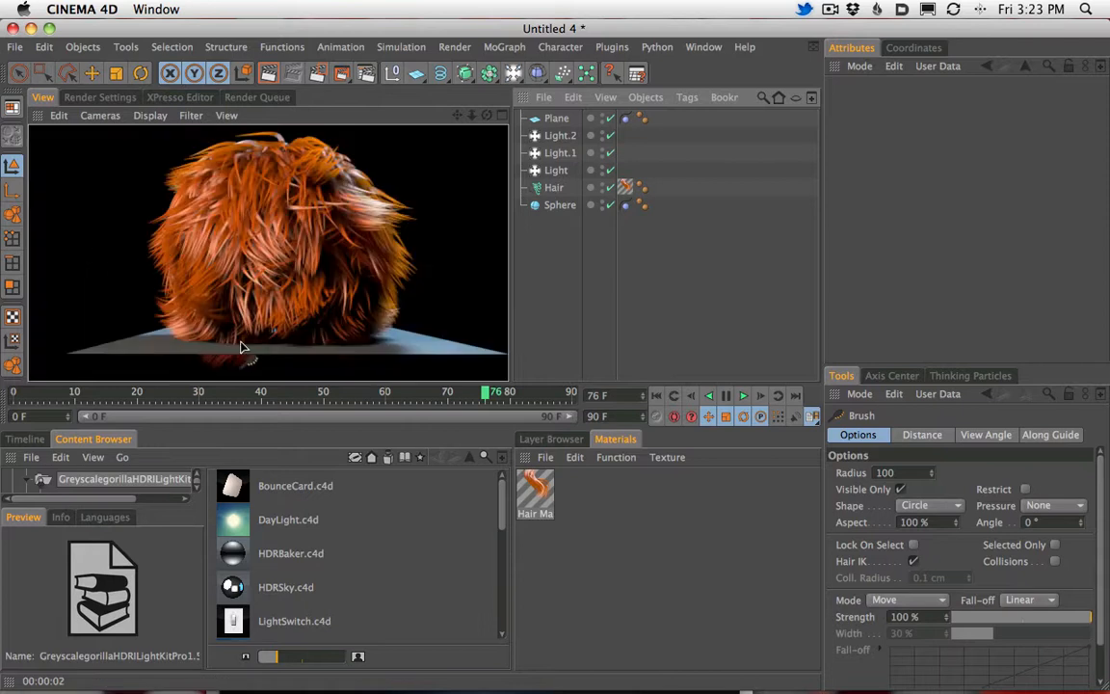
{"action": "left_click", "coordinate": [281, 271]}
{"action": "left_click", "coordinate": [268, 74]}
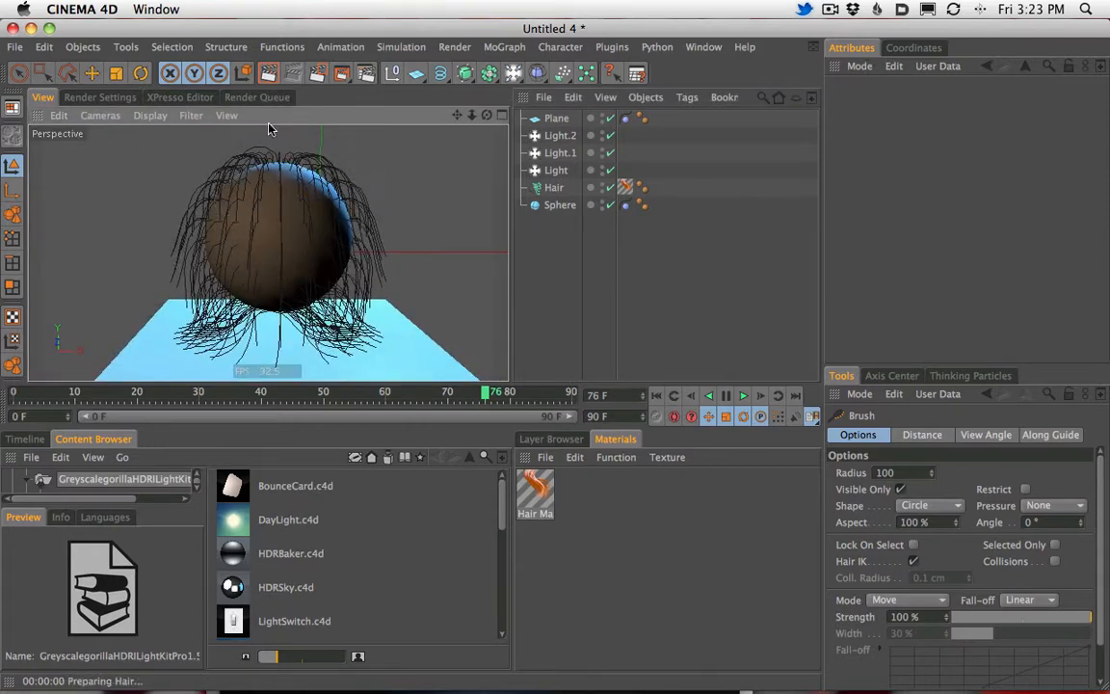
Step: Return to frame 0 and raise the Plane to the bottom of the sphere
{"action": "left_click", "coordinate": [556, 118]}
{"action": "left_click", "coordinate": [14, 393]}
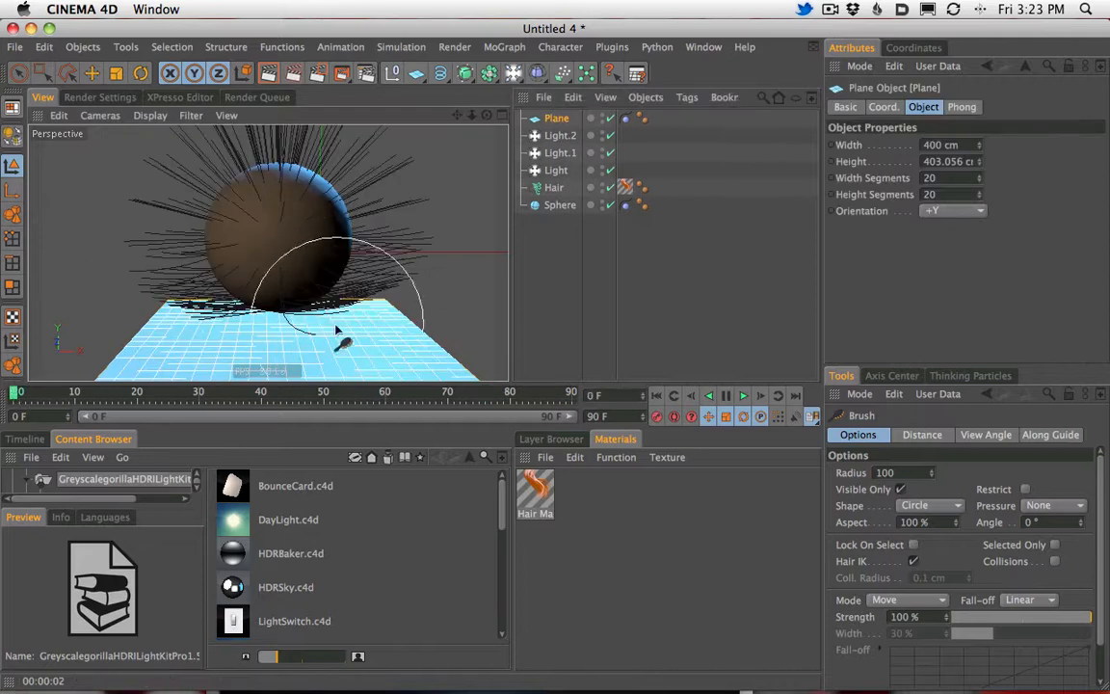
{"action": "left_click", "coordinate": [93, 73]}
{"action": "left_click_drag", "start_coordinate": [281, 289], "coordinate": [282, 260]}
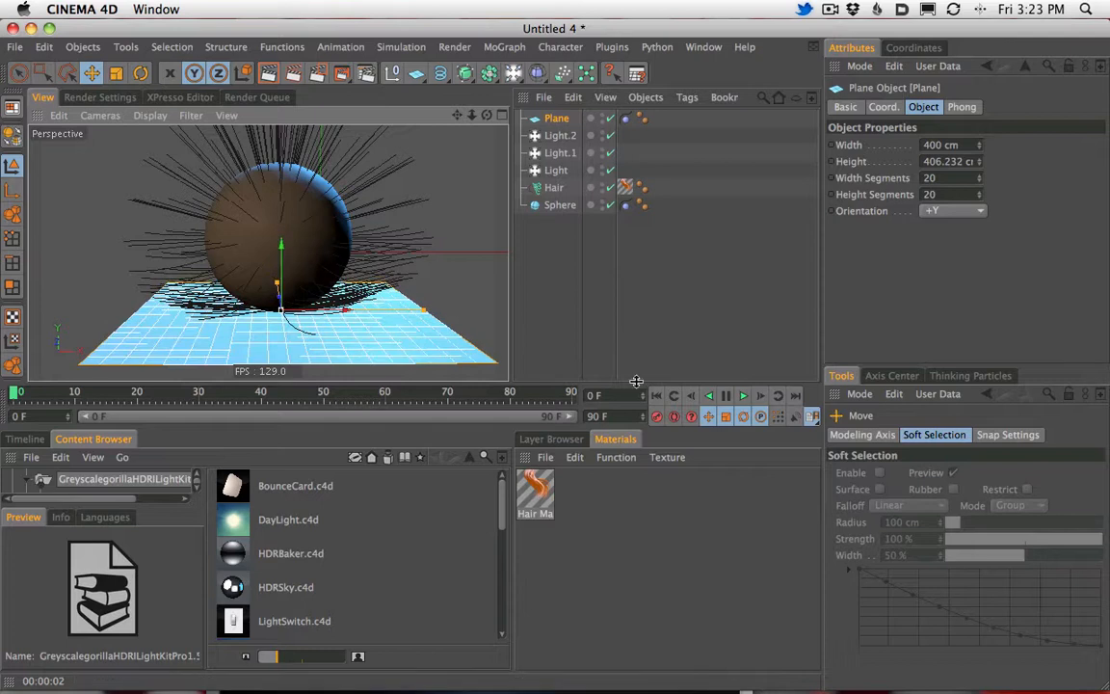
Step: Play the hair simulation to frame 34 and render the hair resting on the raised plane
{"action": "left_click", "coordinate": [743, 395]}
{"action": "left_click", "coordinate": [743, 396]}
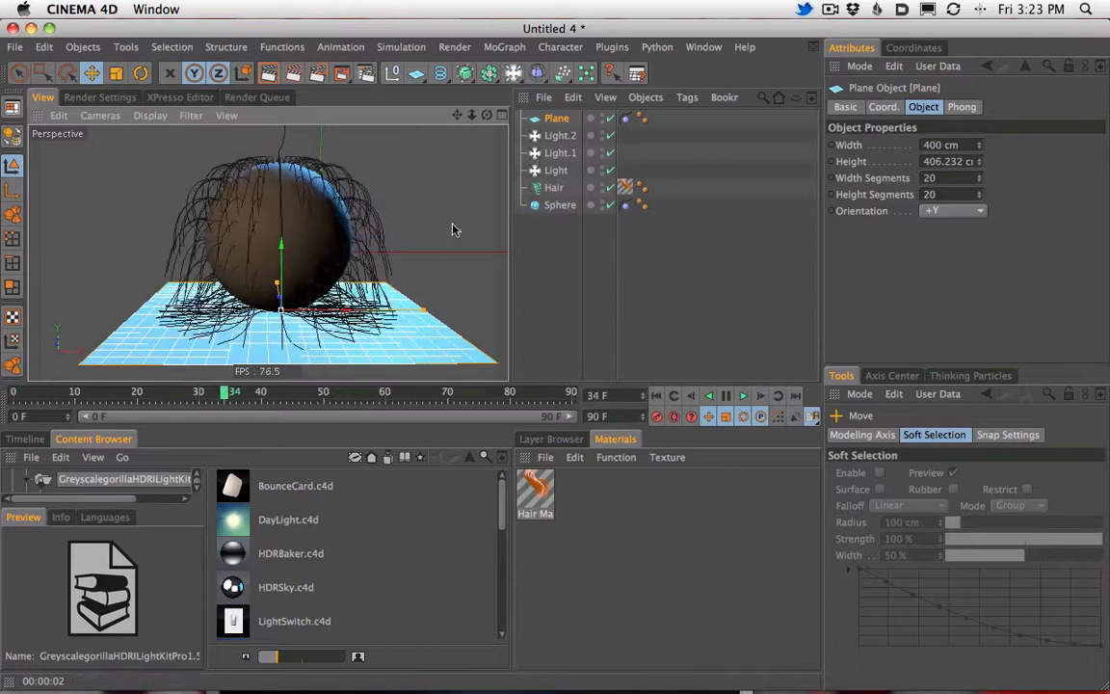
{"action": "left_click", "coordinate": [269, 73]}
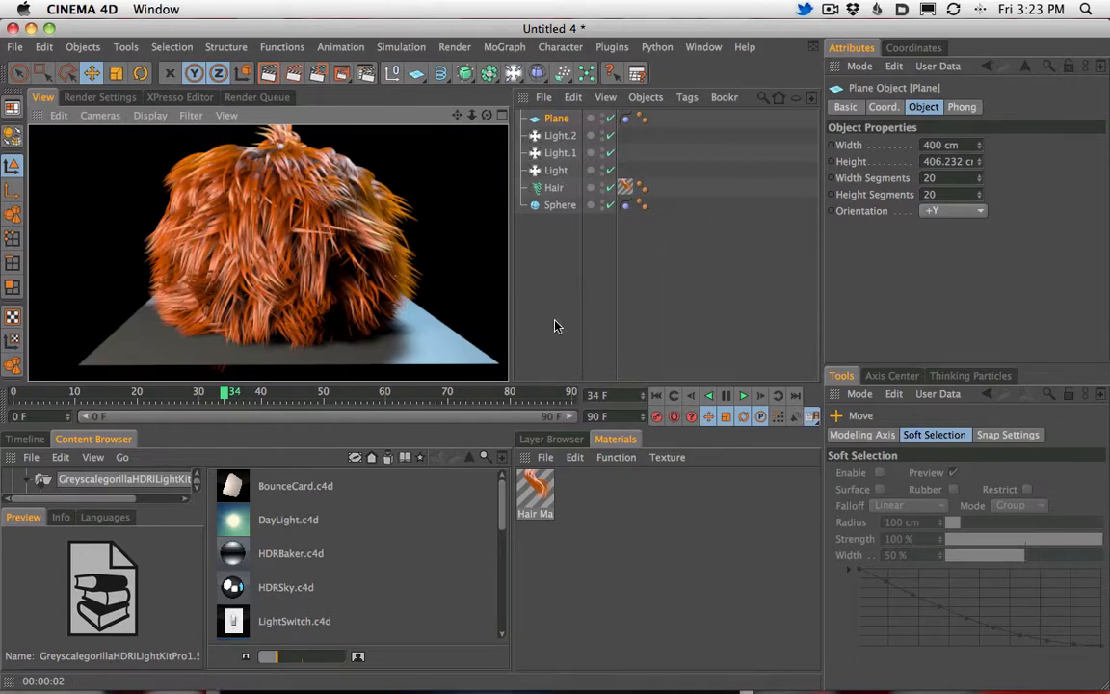
Step: Open the hair material for editing, turn off its Specular channel and render the view
{"action": "double_click", "coordinate": [535, 497]}
{"action": "left_click_drag", "start_coordinate": [444, 116], "coordinate": [746, 125]}
{"action": "left_click", "coordinate": [609, 339]}
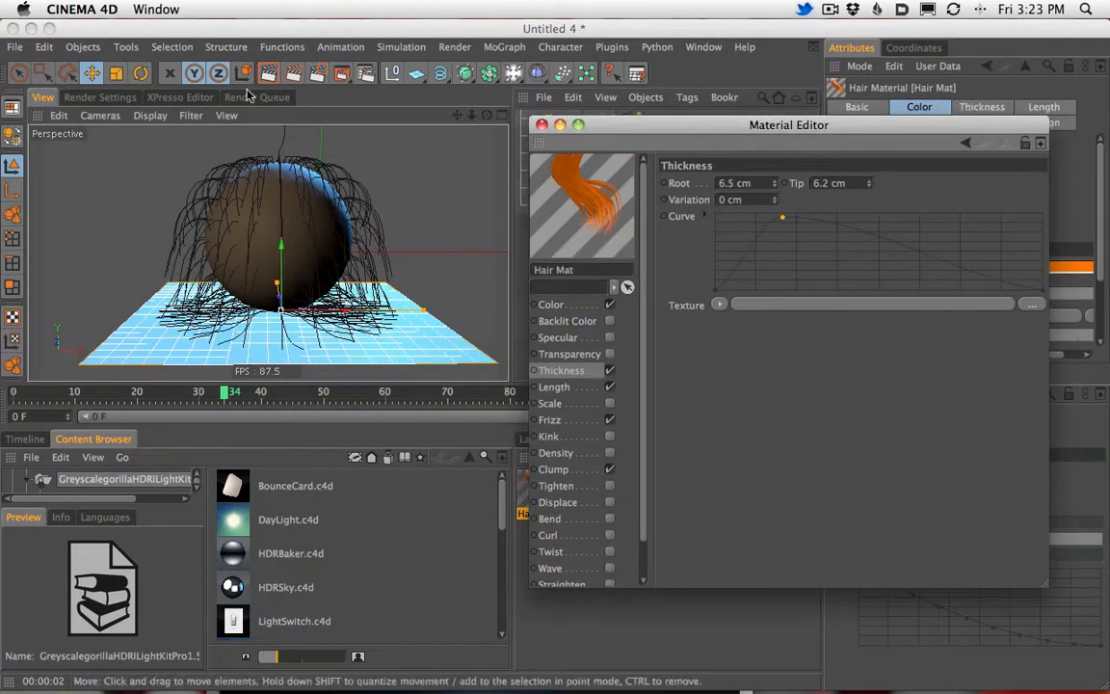
{"action": "left_click", "coordinate": [270, 74]}
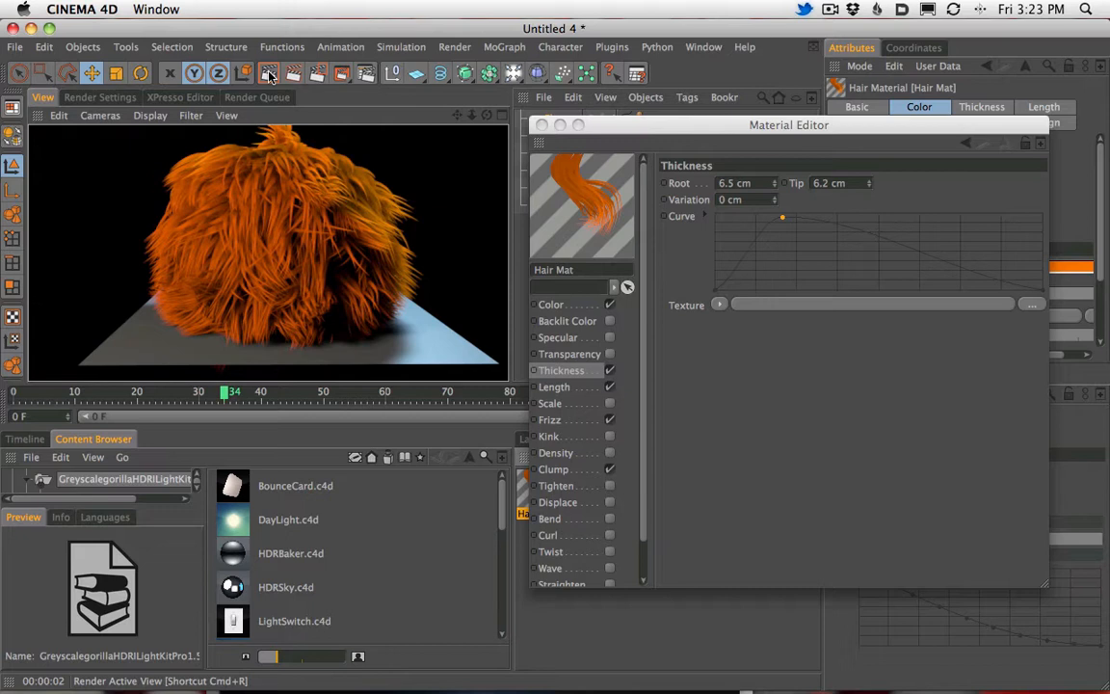
Step: Enable the hair material's Specular channel, set primary Strength to 30 % and Sharpness to 76, and render the view
{"action": "left_click", "coordinate": [610, 339]}
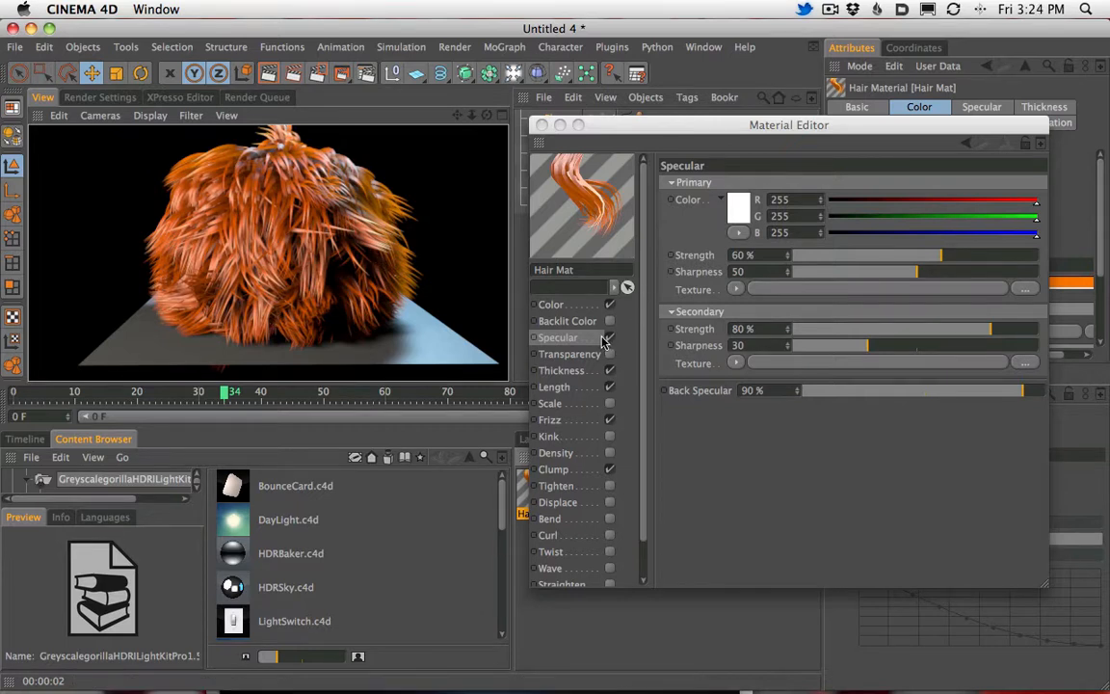
{"action": "left_click_drag", "start_coordinate": [929, 257], "coordinate": [982, 280]}
{"action": "left_click", "coordinate": [268, 73]}
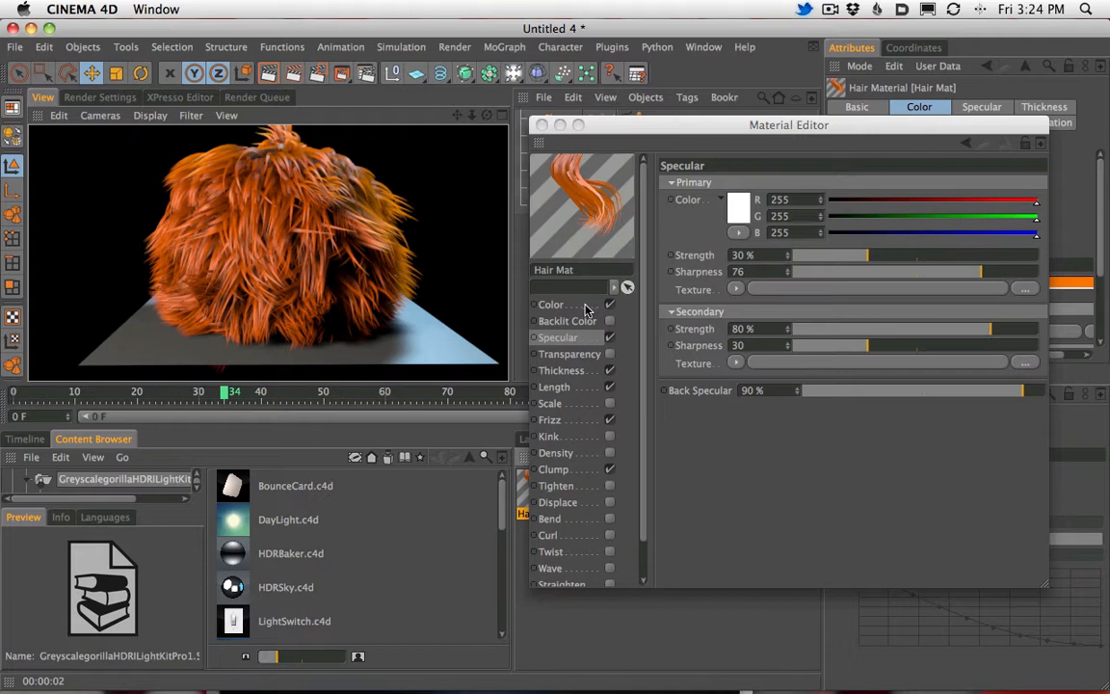
Step: Load a Noise shader as the texture of the hair material's Color channel
{"action": "left_click", "coordinate": [584, 307]}
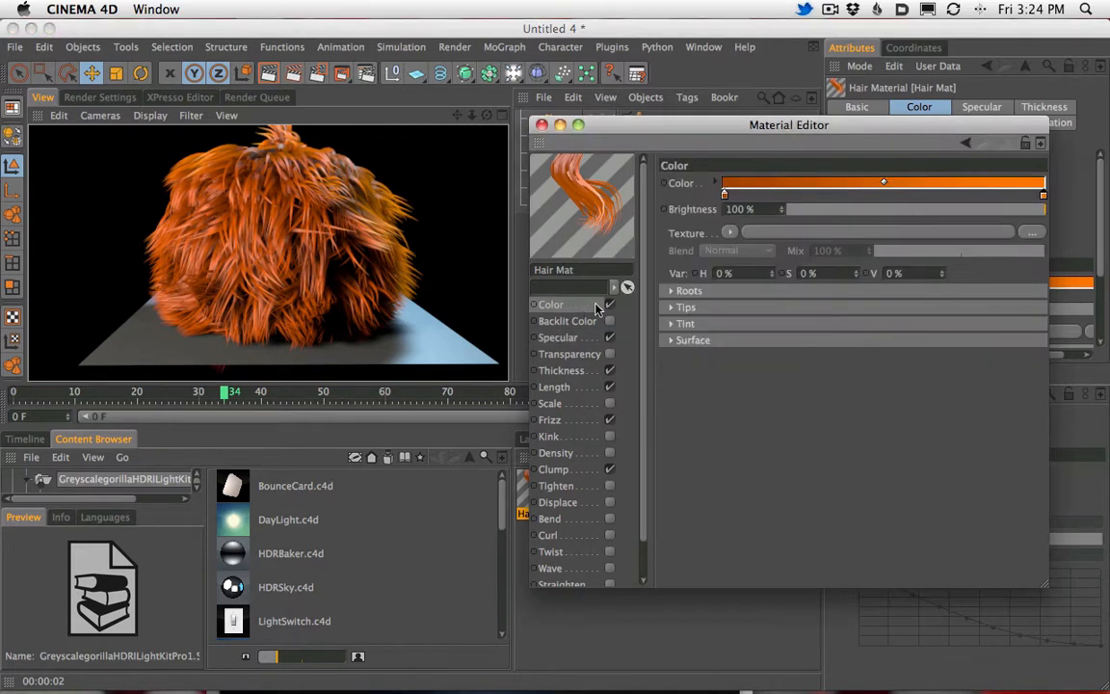
{"action": "left_click", "coordinate": [729, 237]}
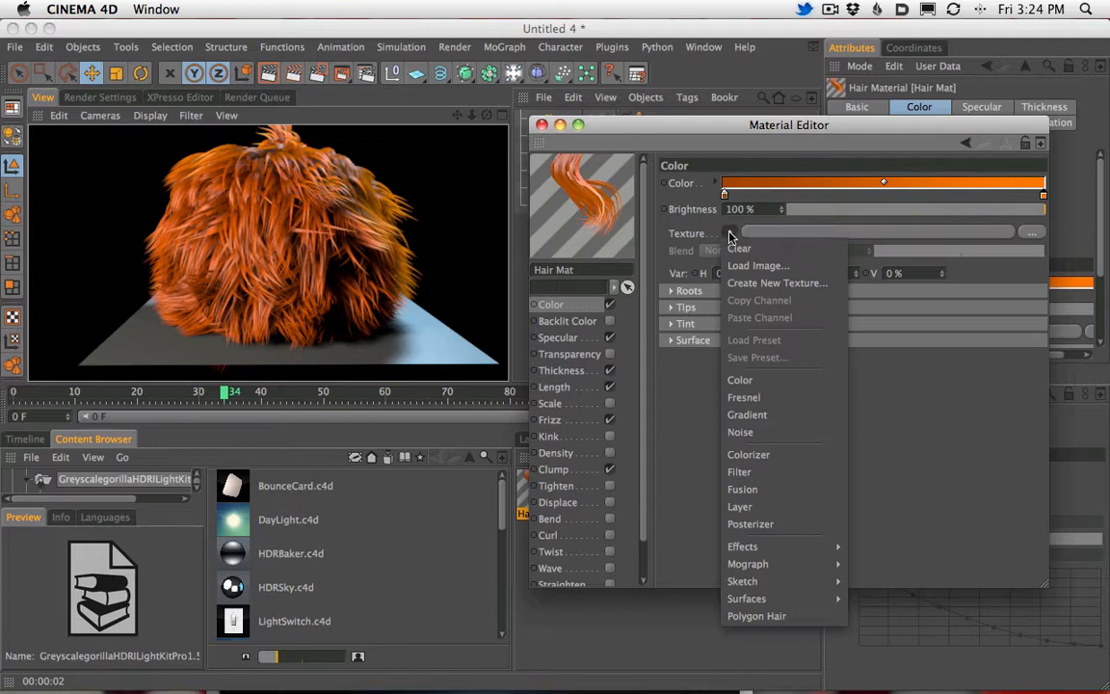
{"action": "left_click", "coordinate": [764, 434]}
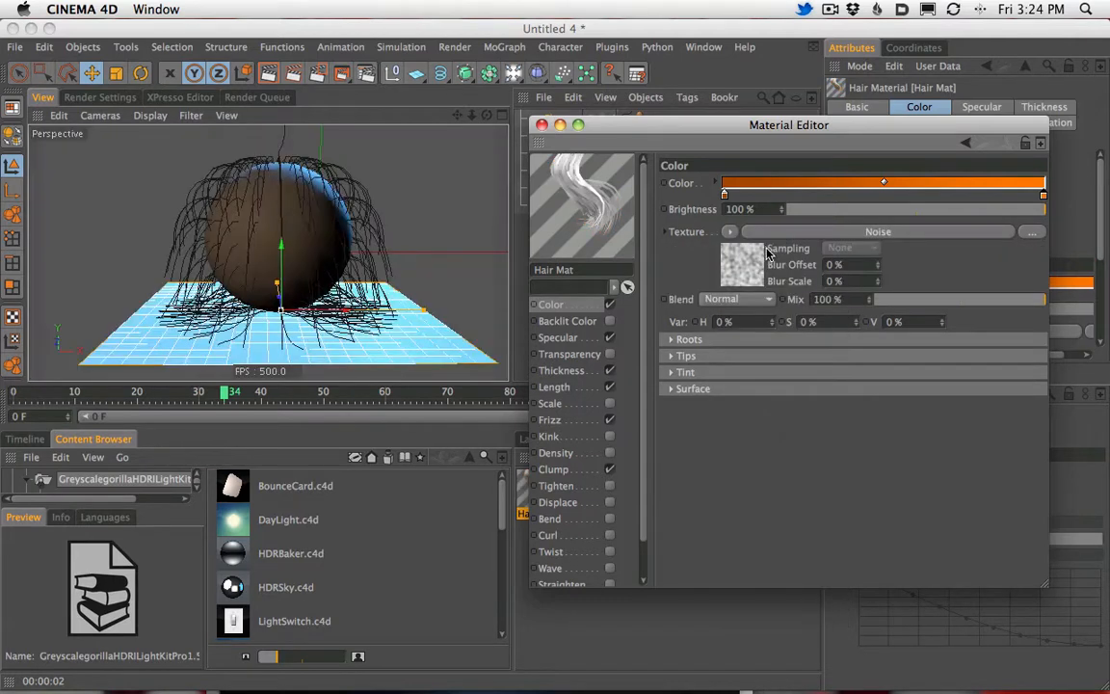
Step: Set the Noise shader's Global Scale to 500 % and render the view
{"action": "left_click", "coordinate": [752, 259]}
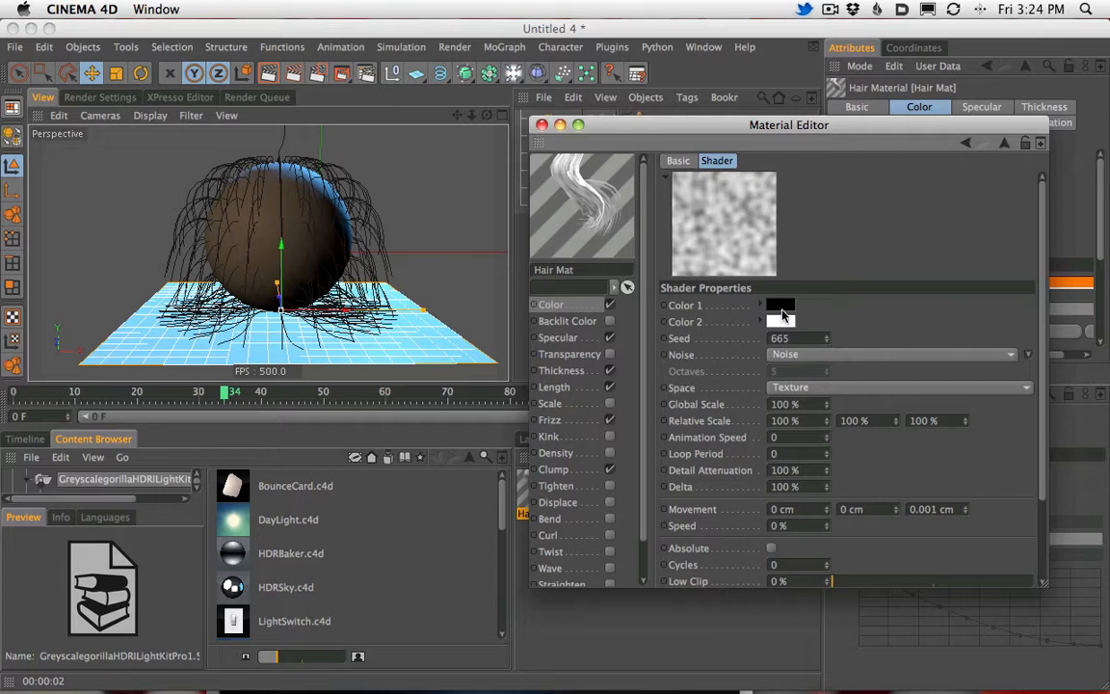
{"action": "left_click_drag", "start_coordinate": [821, 405], "coordinate": [706, 361]}
{"action": "type", "text": "10"}
{"action": "key", "text": "Return"}
{"action": "type", "text": "5000"}
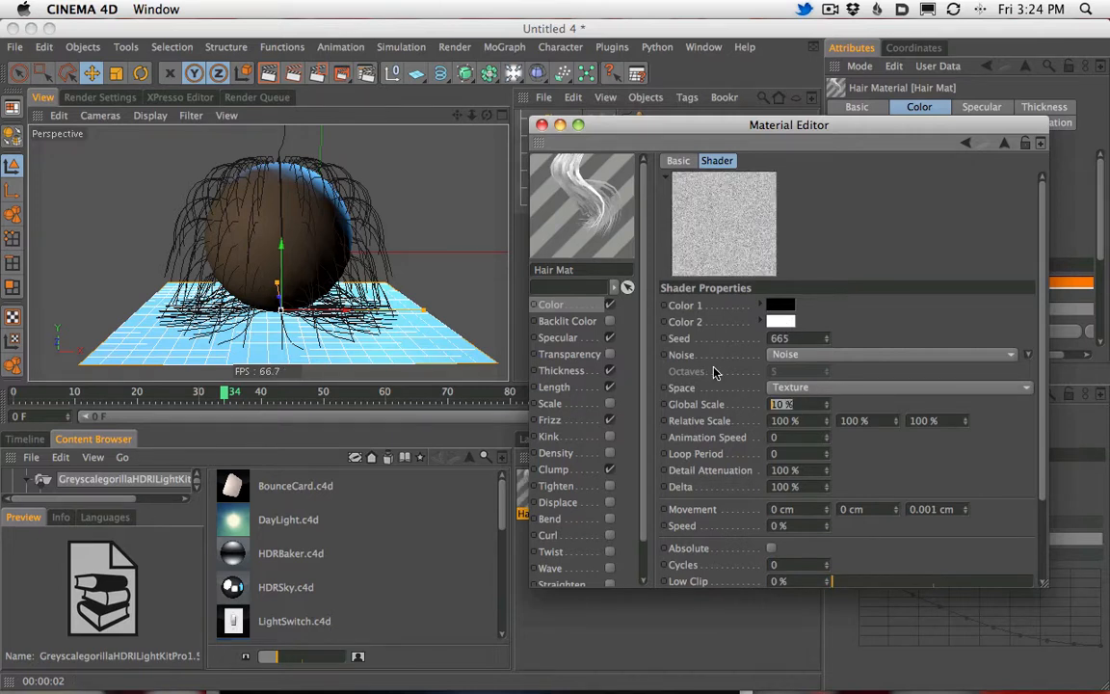
{"action": "key", "text": "Return"}
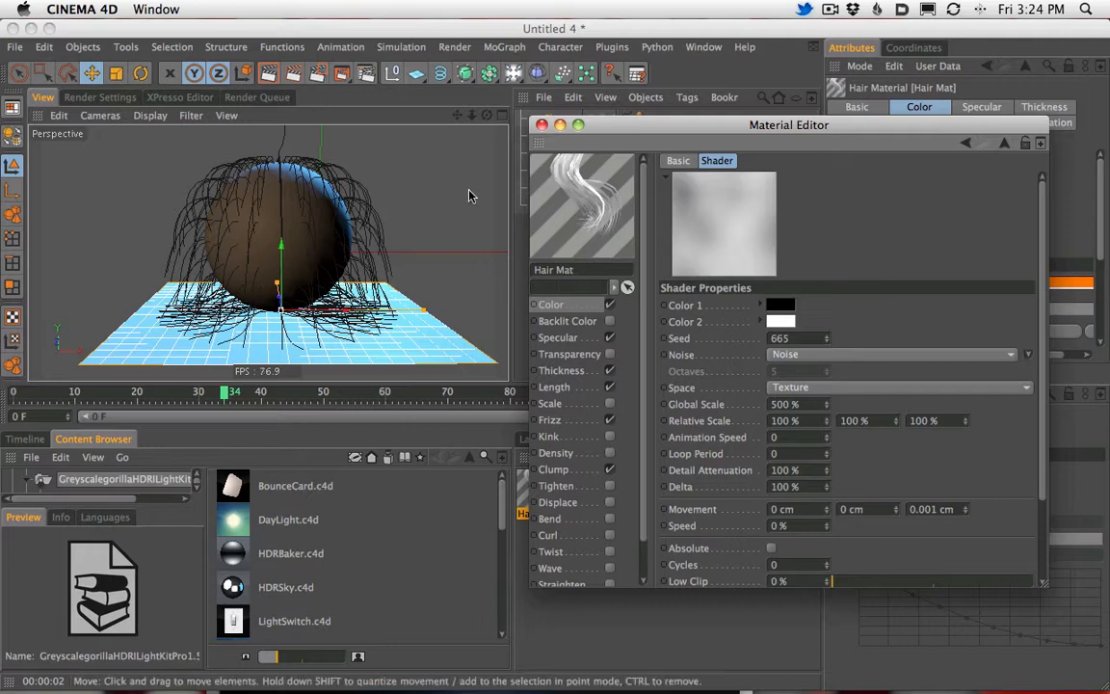
{"action": "left_click", "coordinate": [269, 77]}
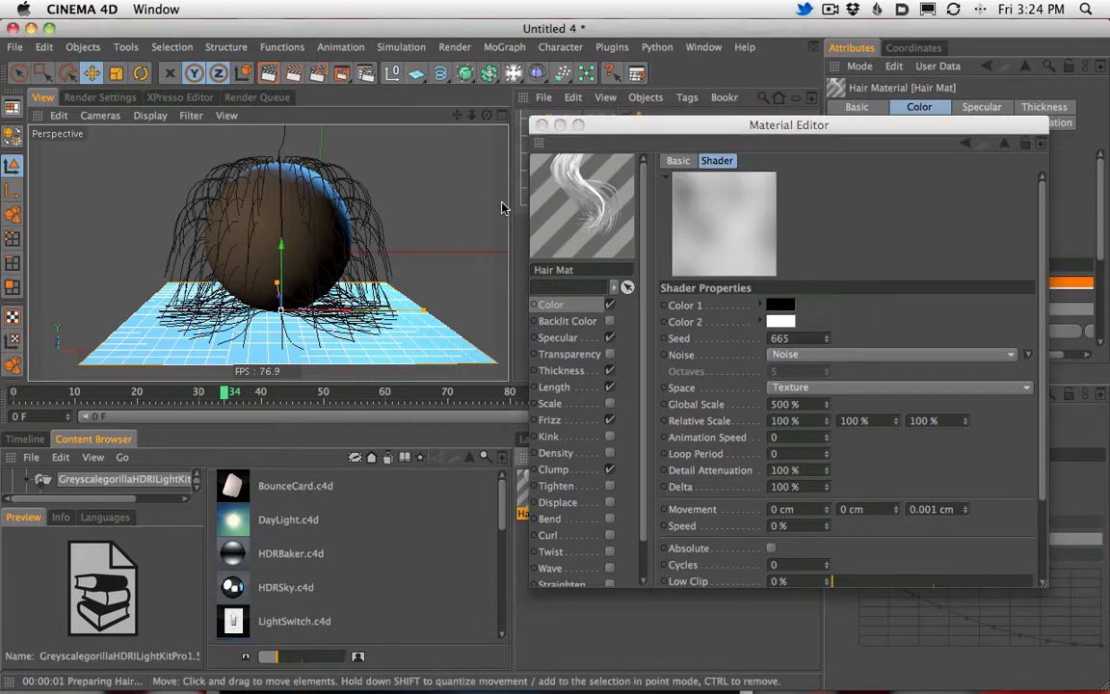
Step: Set the Low Clip of the Color channel's Noise shader to 42 %
{"action": "left_click", "coordinate": [570, 306]}
{"action": "left_click", "coordinate": [761, 234]}
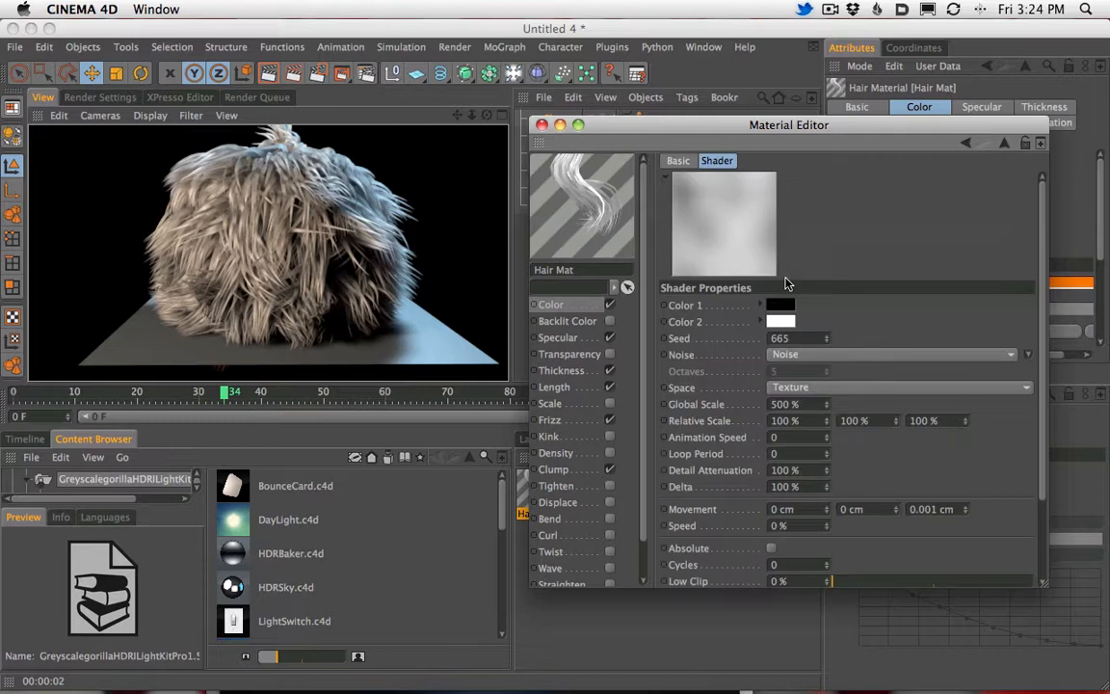
{"action": "scroll", "coordinate": [915, 472], "scroll_direction": "down", "scroll_amount": 3}
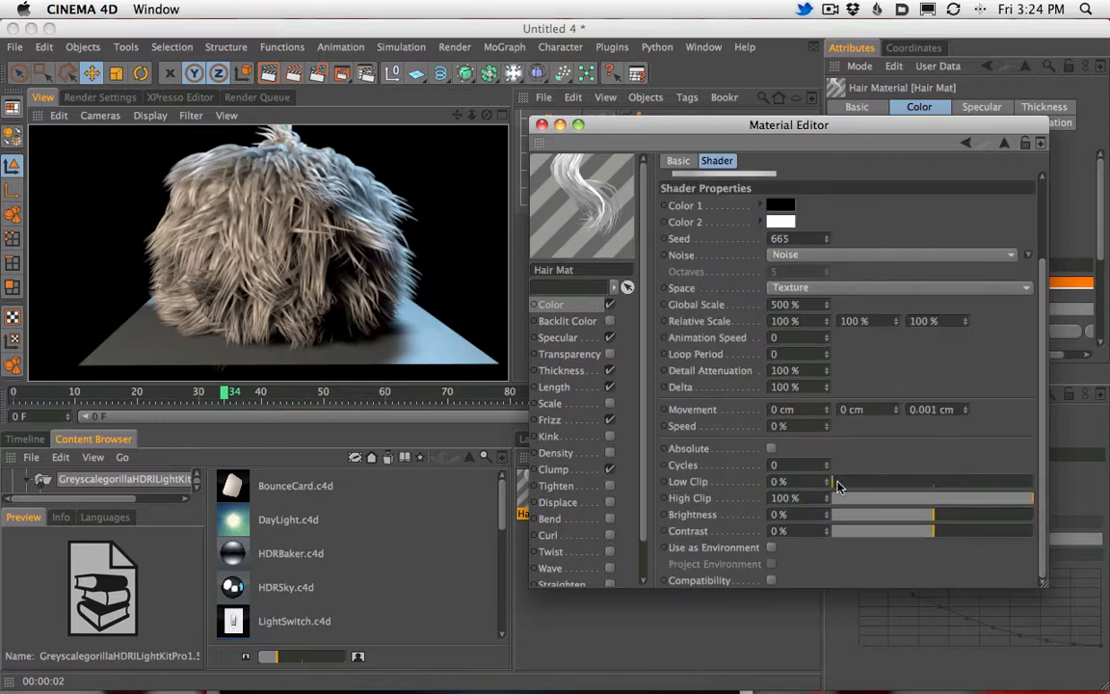
{"action": "left_click_drag", "start_coordinate": [885, 490], "coordinate": [917, 487]}
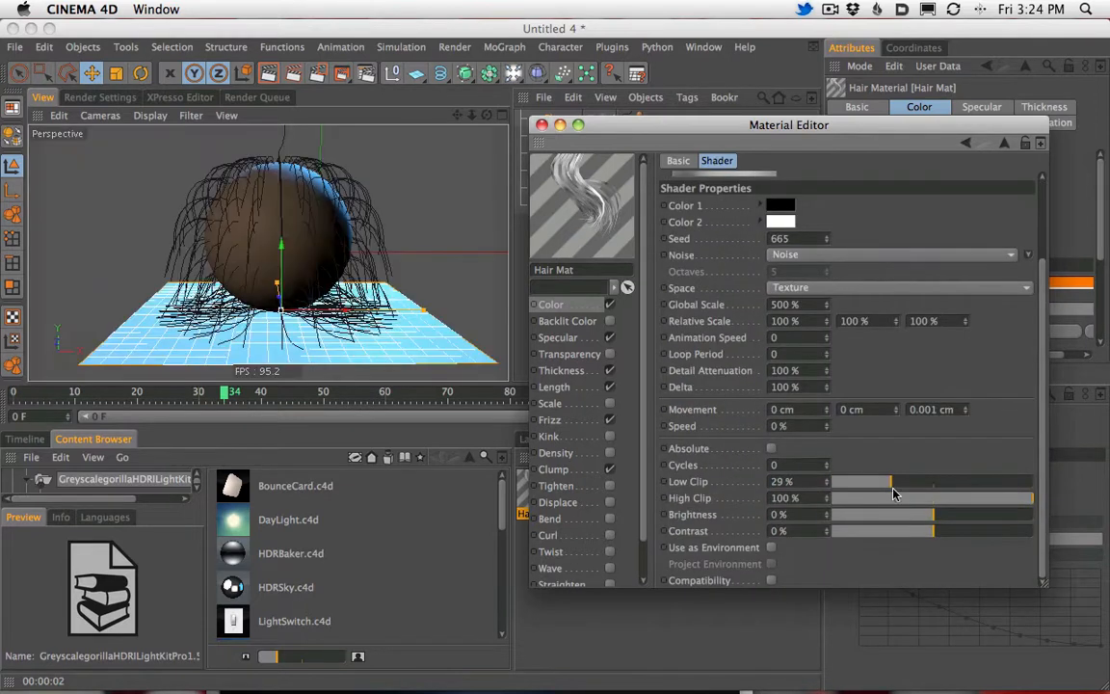
{"action": "scroll", "coordinate": [928, 281], "scroll_direction": "up", "scroll_amount": 3}
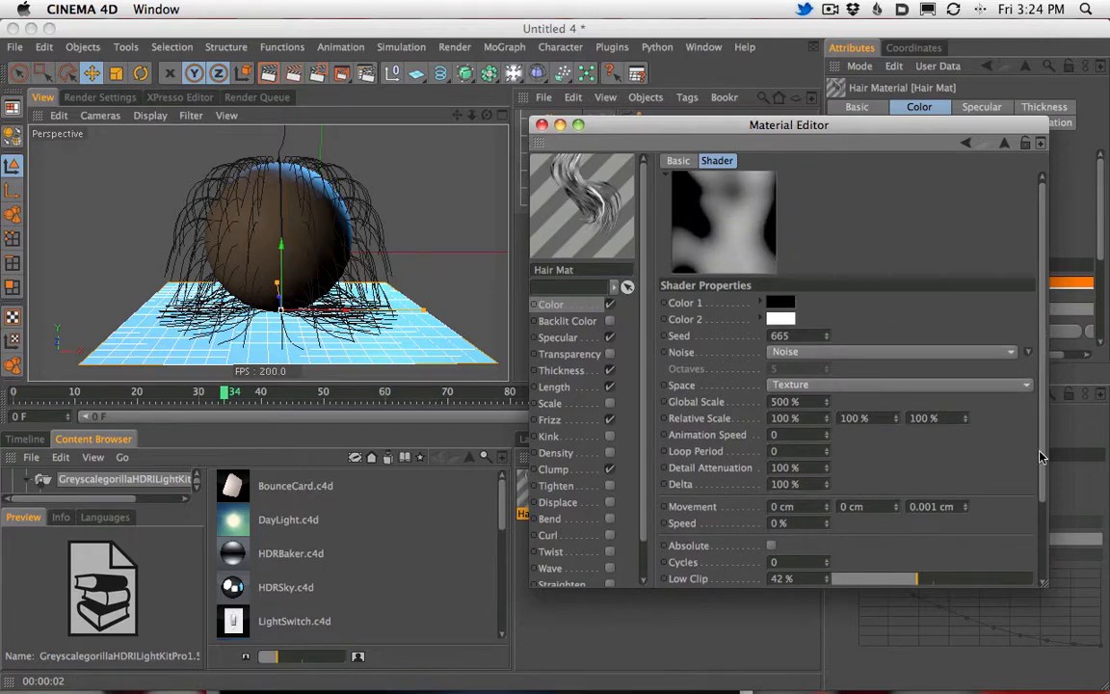
Step: Set the Noise shader's High Clip to 71 % and render the view
{"action": "scroll", "coordinate": [931, 498], "scroll_direction": "down", "scroll_amount": 3}
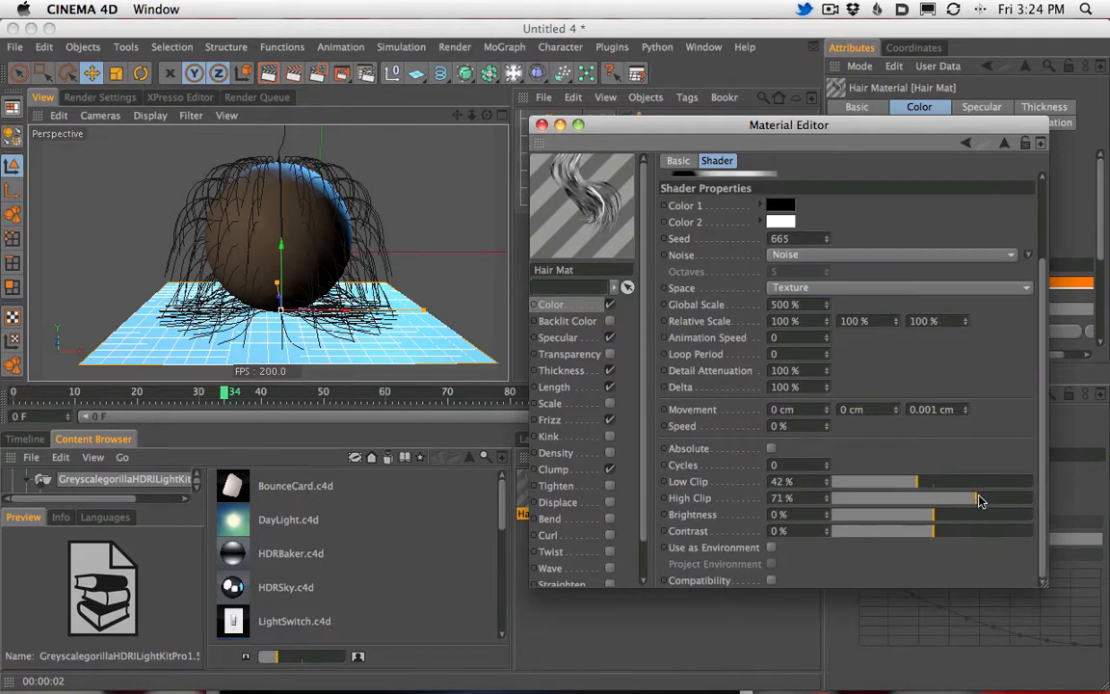
{"action": "scroll", "coordinate": [945, 381], "scroll_direction": "up", "scroll_amount": 3}
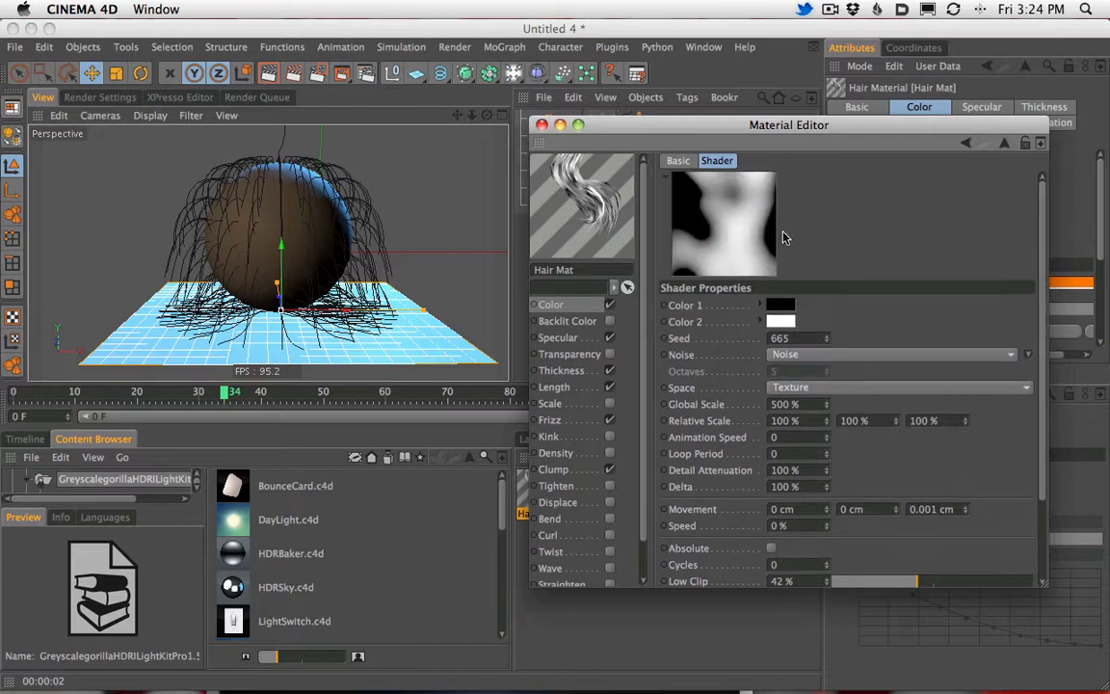
{"action": "left_click", "coordinate": [293, 77]}
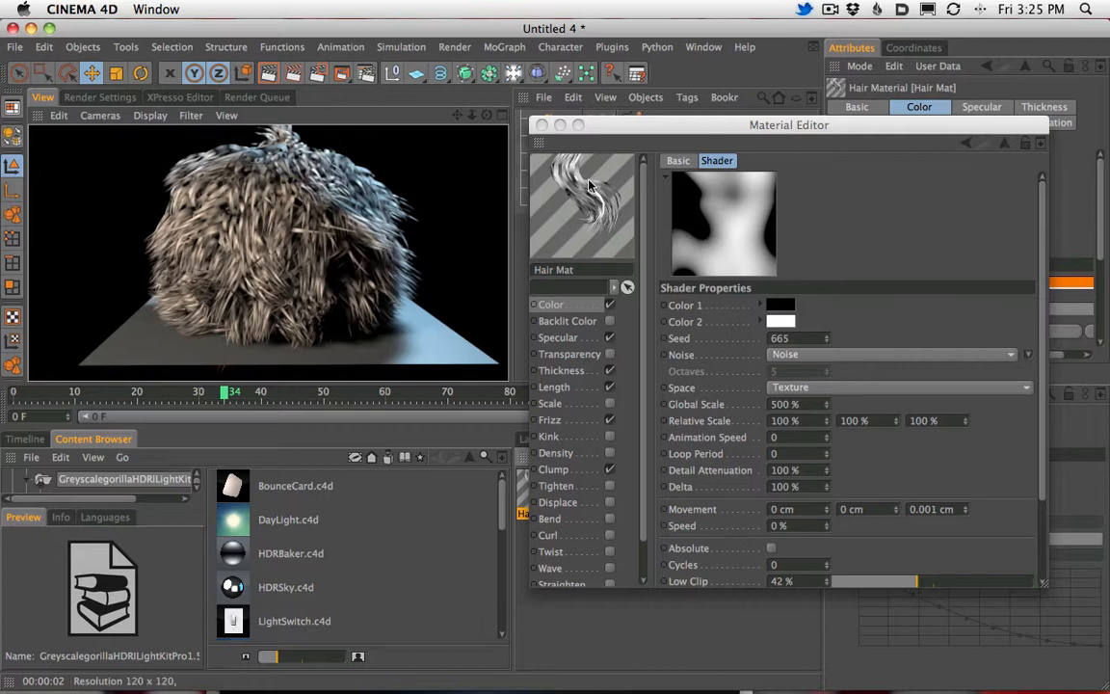
{"action": "left_click", "coordinate": [555, 305]}
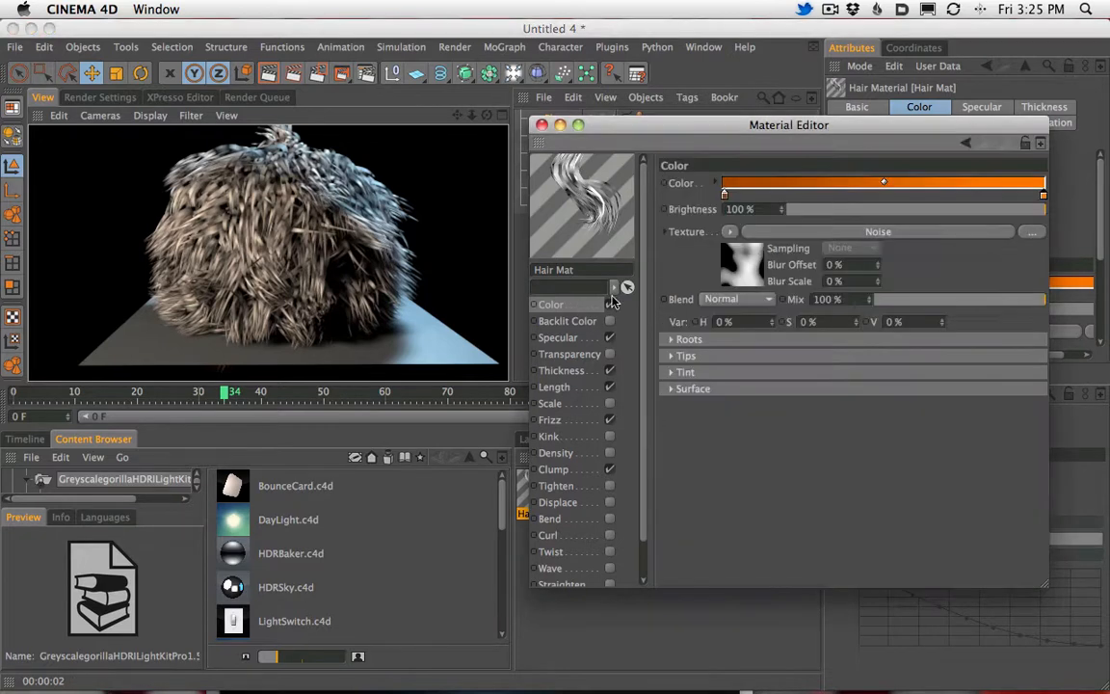
{"action": "left_click", "coordinate": [740, 300]}
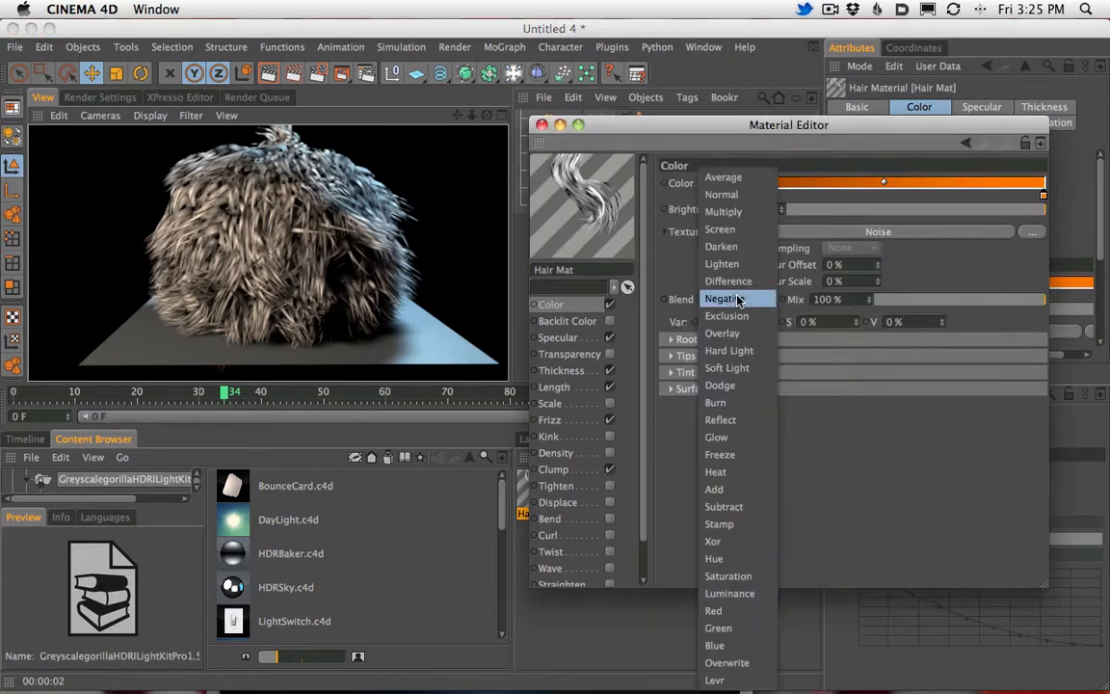
{"action": "left_click", "coordinate": [590, 247]}
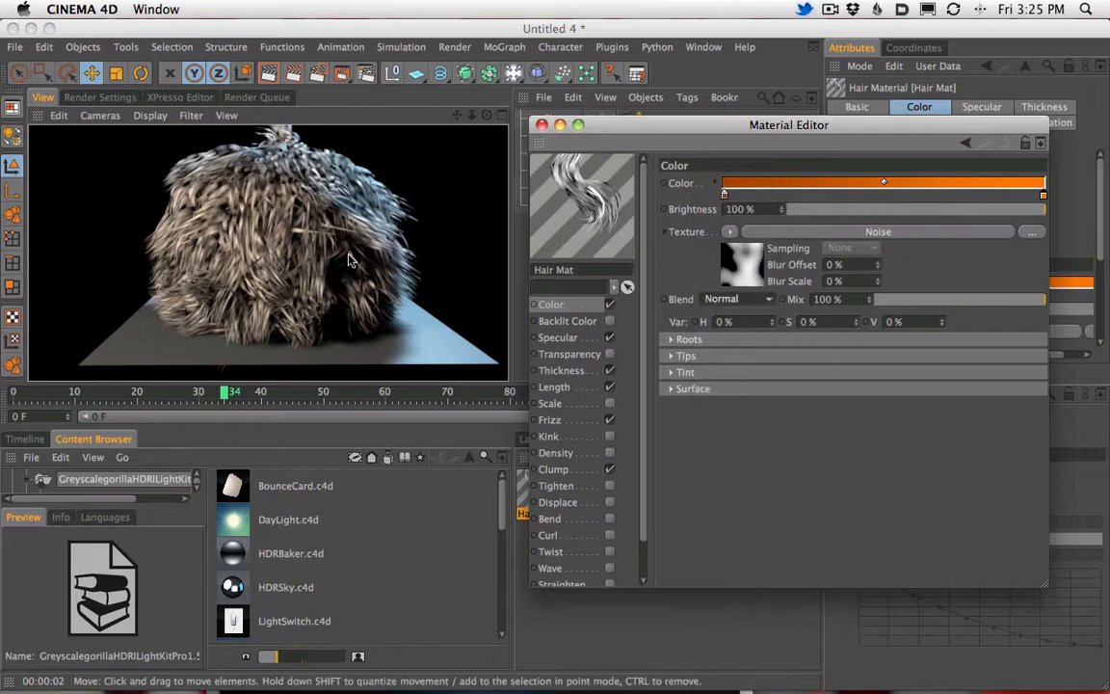
{"action": "left_click", "coordinate": [744, 266]}
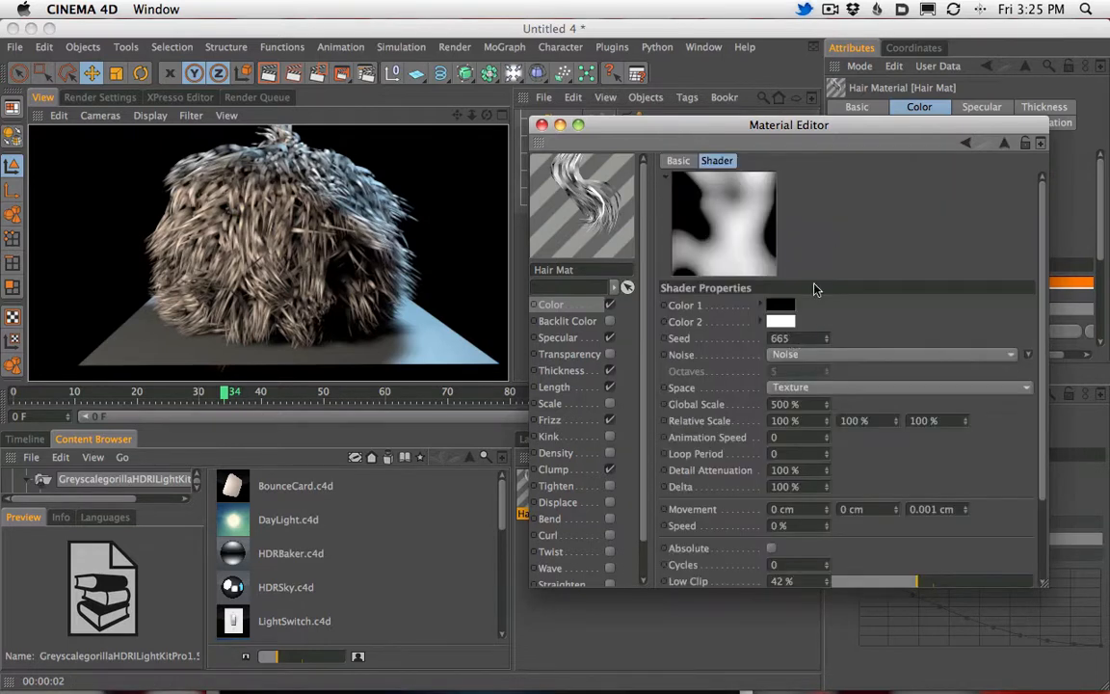
{"action": "left_click", "coordinate": [585, 309]}
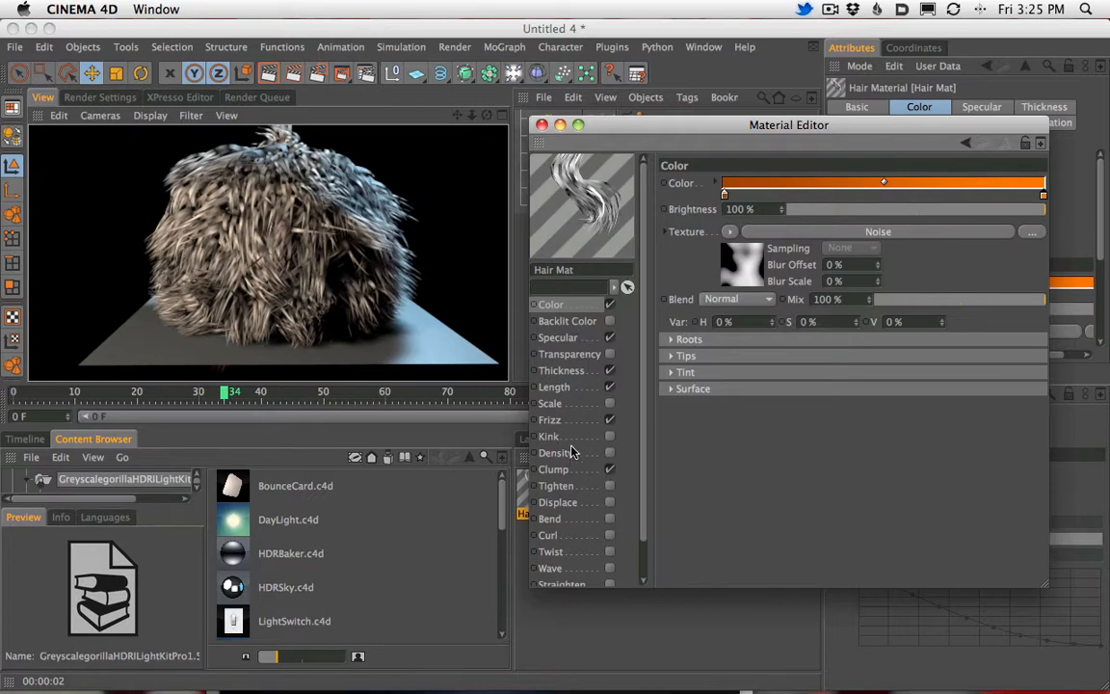
{"action": "left_click_drag", "start_coordinate": [646, 126], "coordinate": [620, 136]}
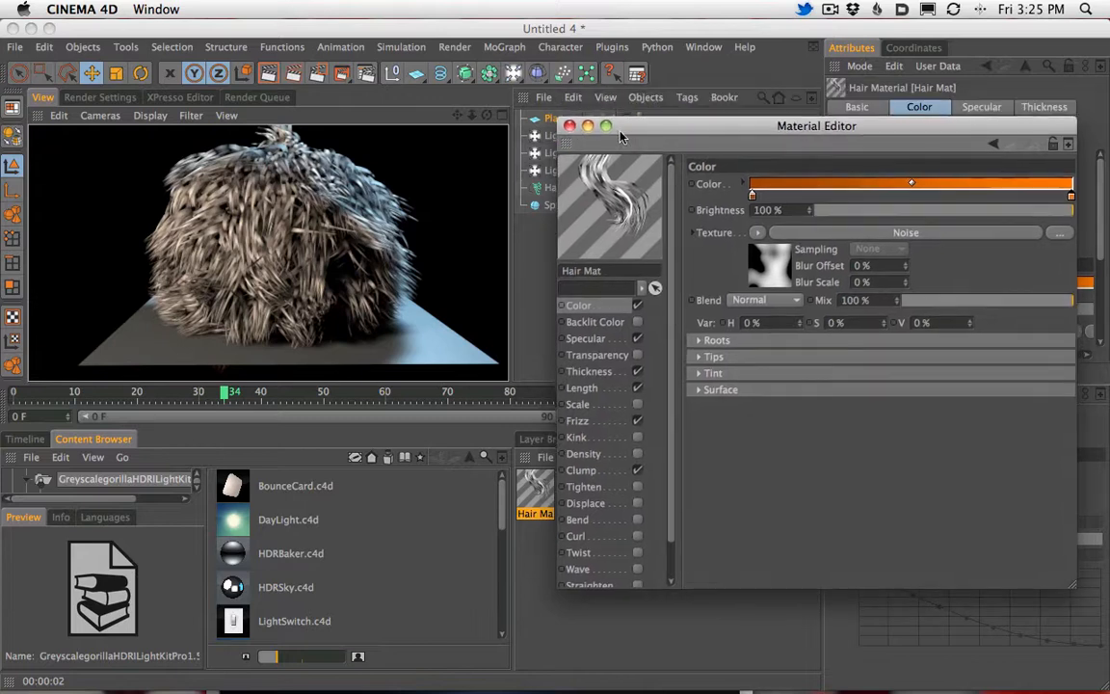
{"action": "left_click", "coordinate": [569, 126]}
Step: Try a Length of 19 % in the hair material's Length channel with a render, and undo the change
{"action": "double_click", "coordinate": [538, 492]}
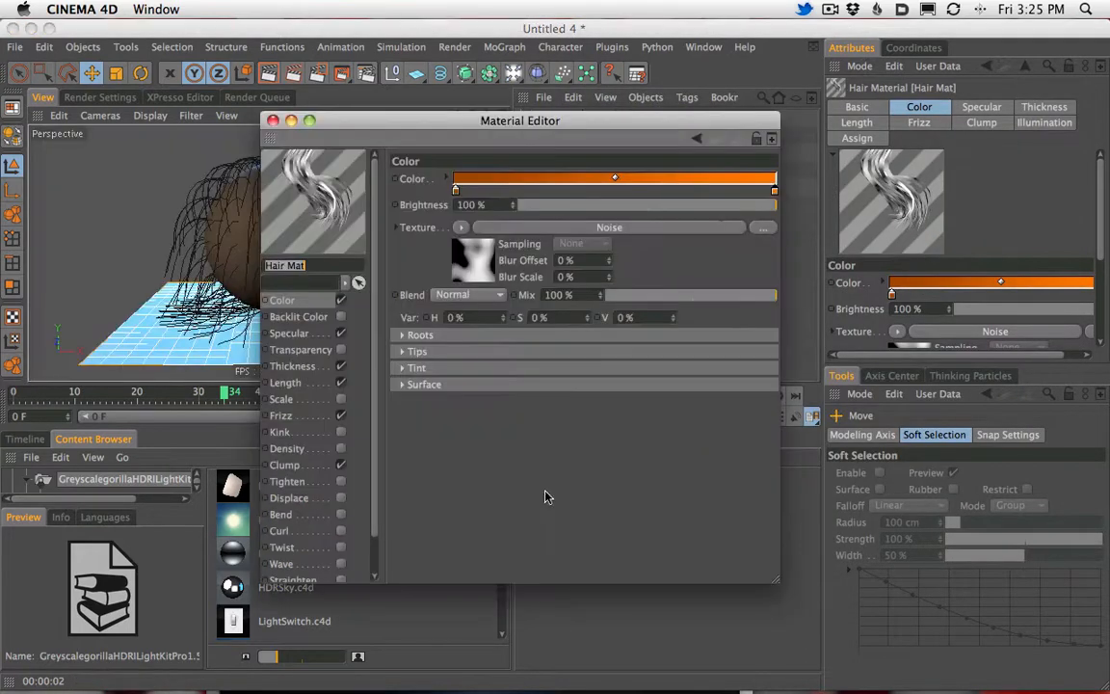
{"action": "left_click", "coordinate": [289, 382]}
{"action": "left_click_drag", "start_coordinate": [482, 120], "coordinate": [756, 129]}
{"action": "left_click_drag", "start_coordinate": [754, 217], "coordinate": [729, 257]}
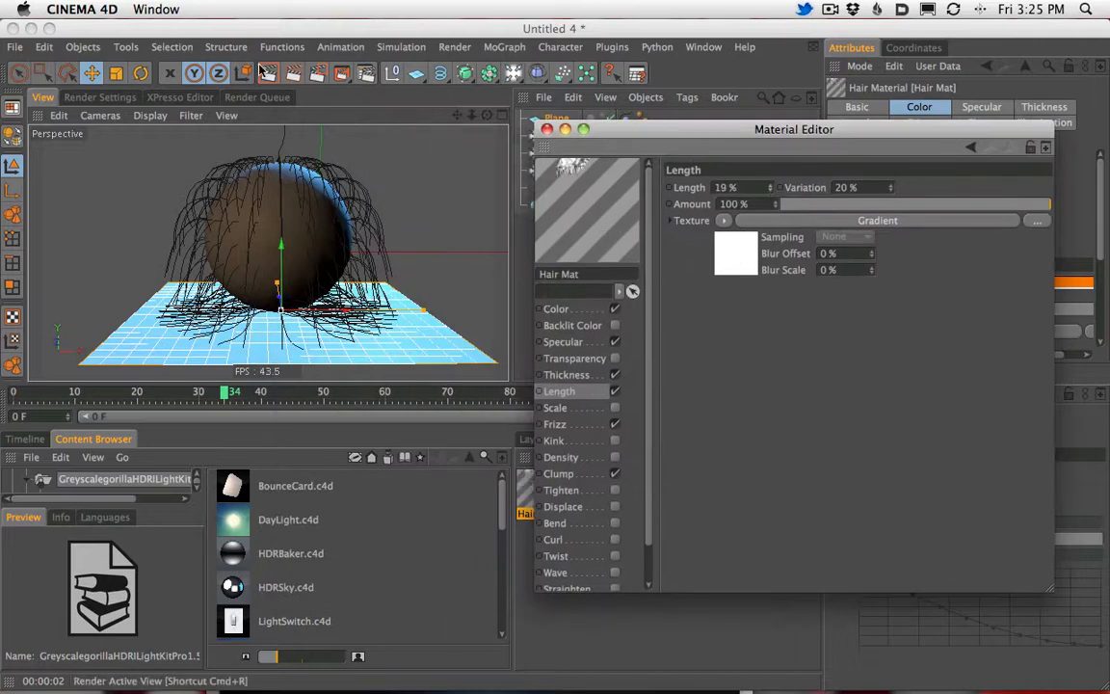
{"action": "left_click", "coordinate": [268, 73]}
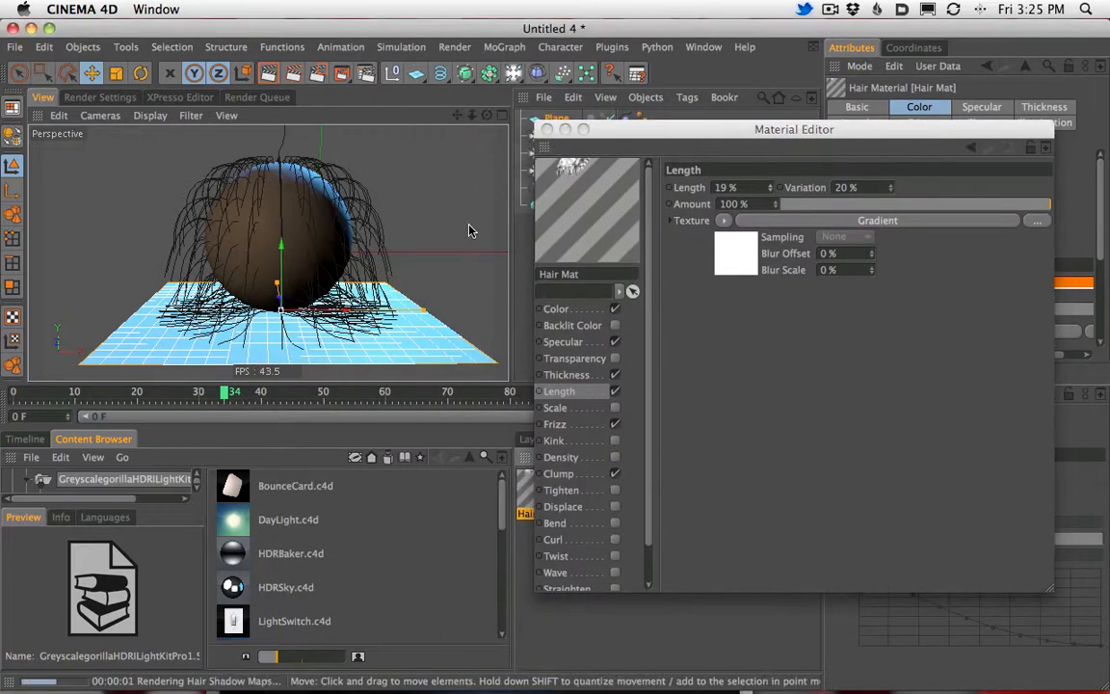
{"action": "left_click", "coordinate": [719, 146]}
{"action": "key", "text": "super+z"}
{"action": "left_click", "coordinate": [546, 129]}
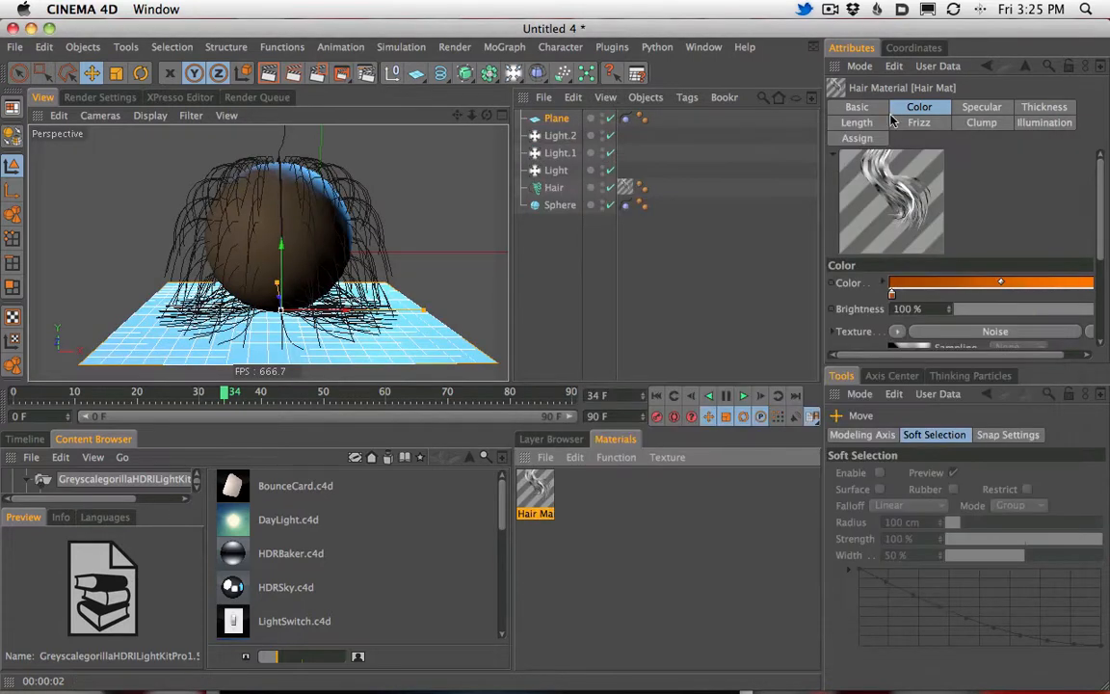
Step: Set the Hair object's guide Length to 29 cm, replay the simulation from frame 0 to frame 38, and render the view
{"action": "left_click", "coordinate": [554, 187]}
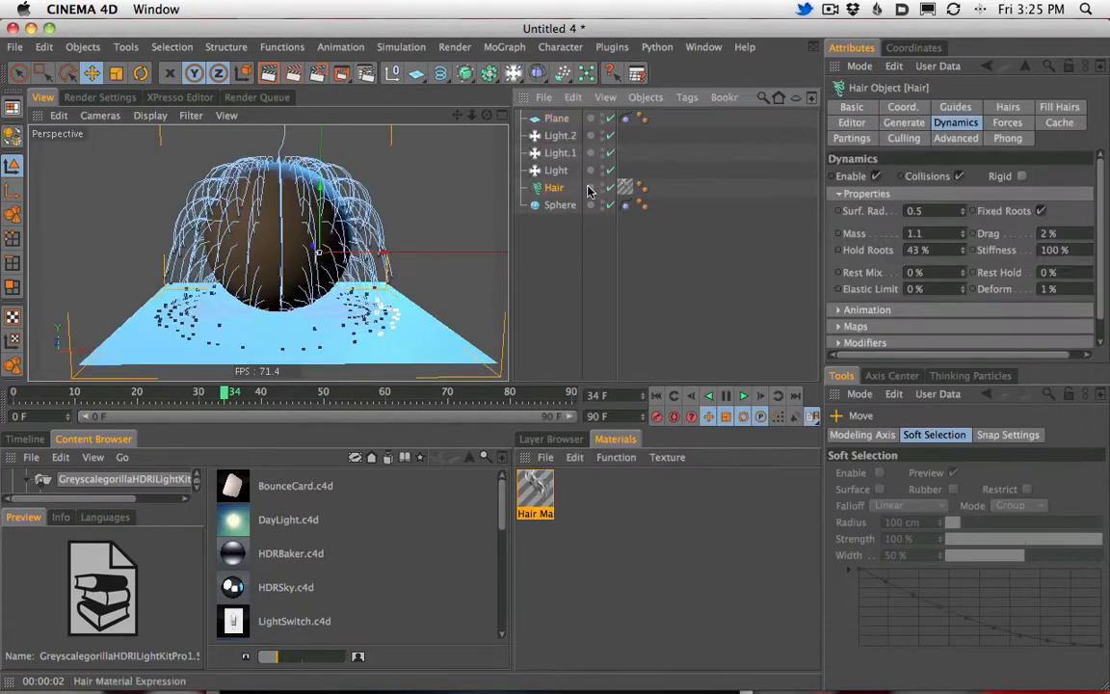
{"action": "left_click", "coordinate": [955, 107]}
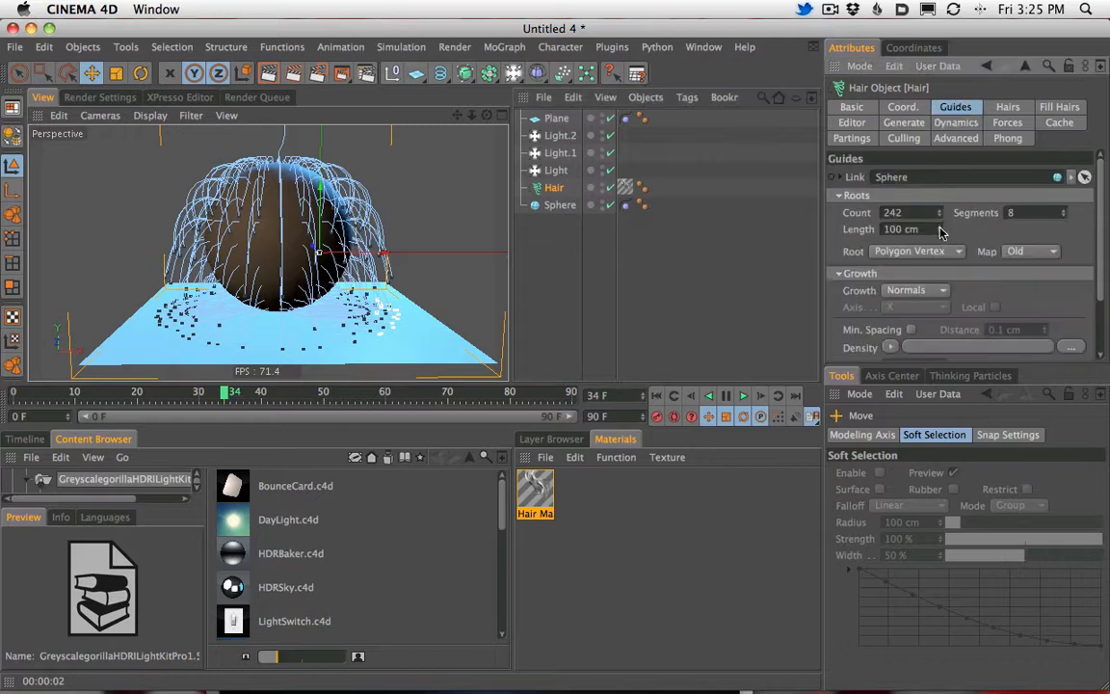
{"action": "left_click_drag", "start_coordinate": [940, 233], "coordinate": [838, 240]}
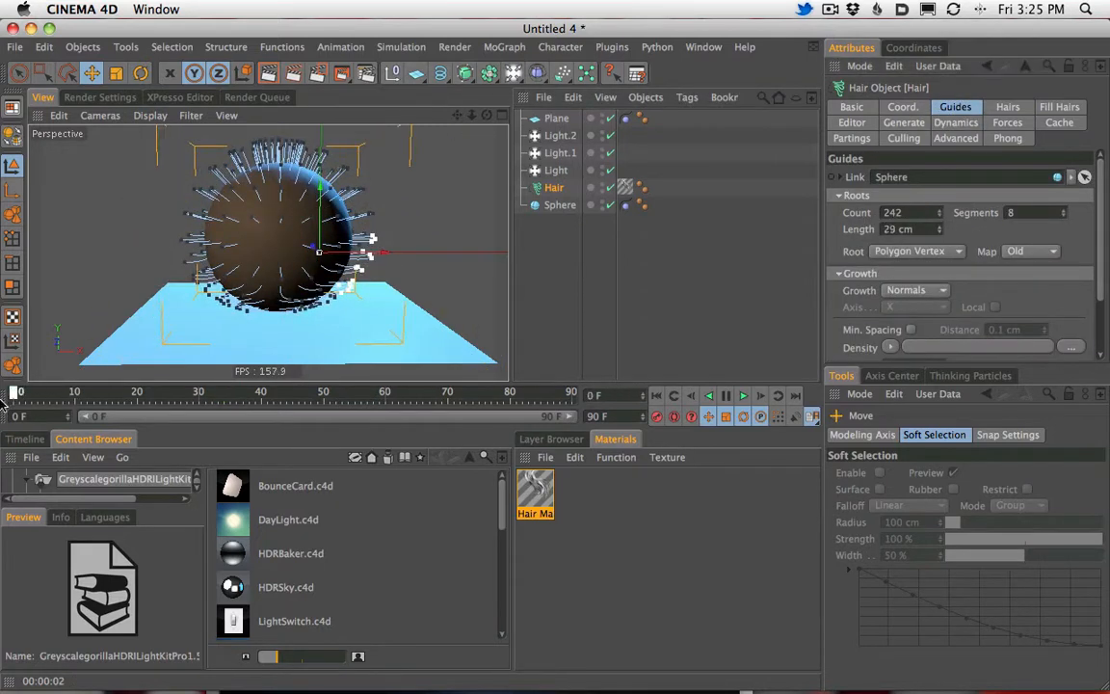
{"action": "left_click", "coordinate": [743, 395]}
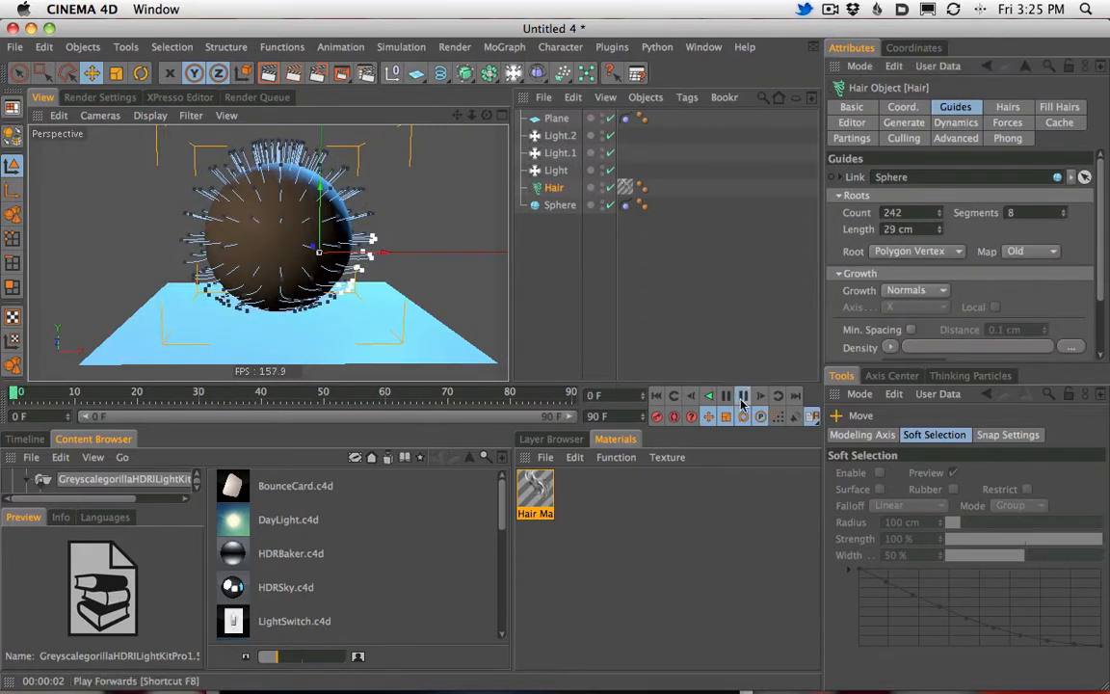
{"action": "left_click", "coordinate": [271, 77]}
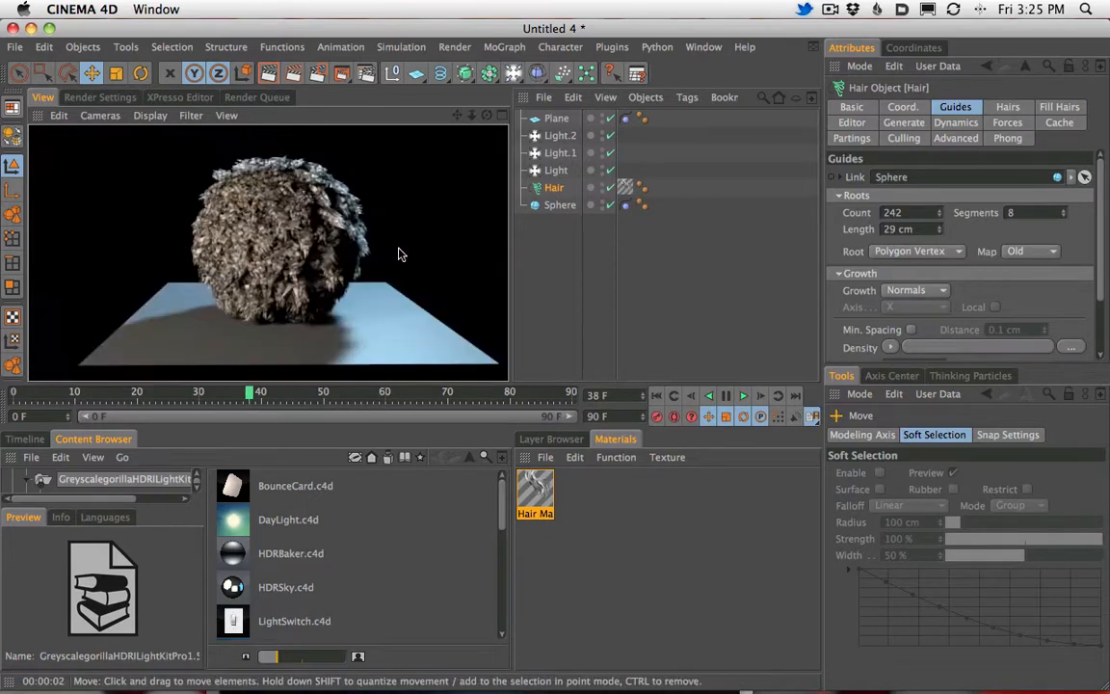
Step: Render the short-haired sphere from closer framings to examine the clumps and shading
{"action": "right_click_drag", "start_coordinate": [393, 290], "coordinate": [721, 235], "text": "alt"}
{"action": "middle_click_drag", "start_coordinate": [378, 258], "coordinate": [368, 288], "text": "alt"}
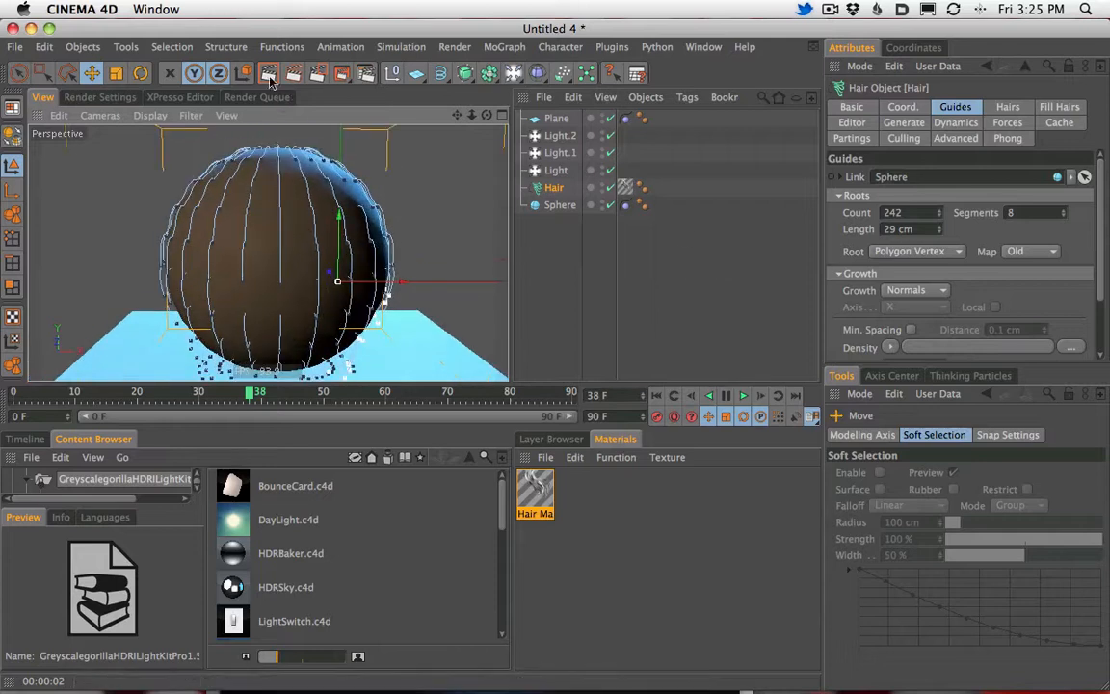
{"action": "left_click", "coordinate": [270, 76]}
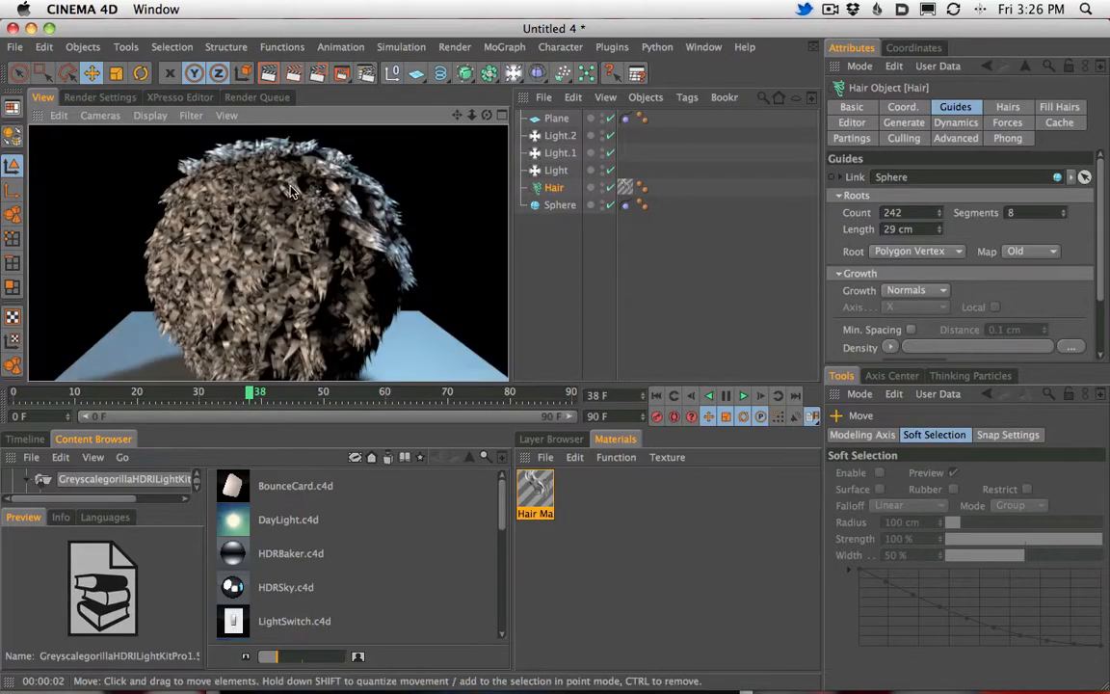
{"action": "right_click_drag", "start_coordinate": [444, 223], "coordinate": [319, 267], "text": "alt"}
{"action": "middle_click_drag", "start_coordinate": [322, 262], "coordinate": [329, 247], "text": "alt"}
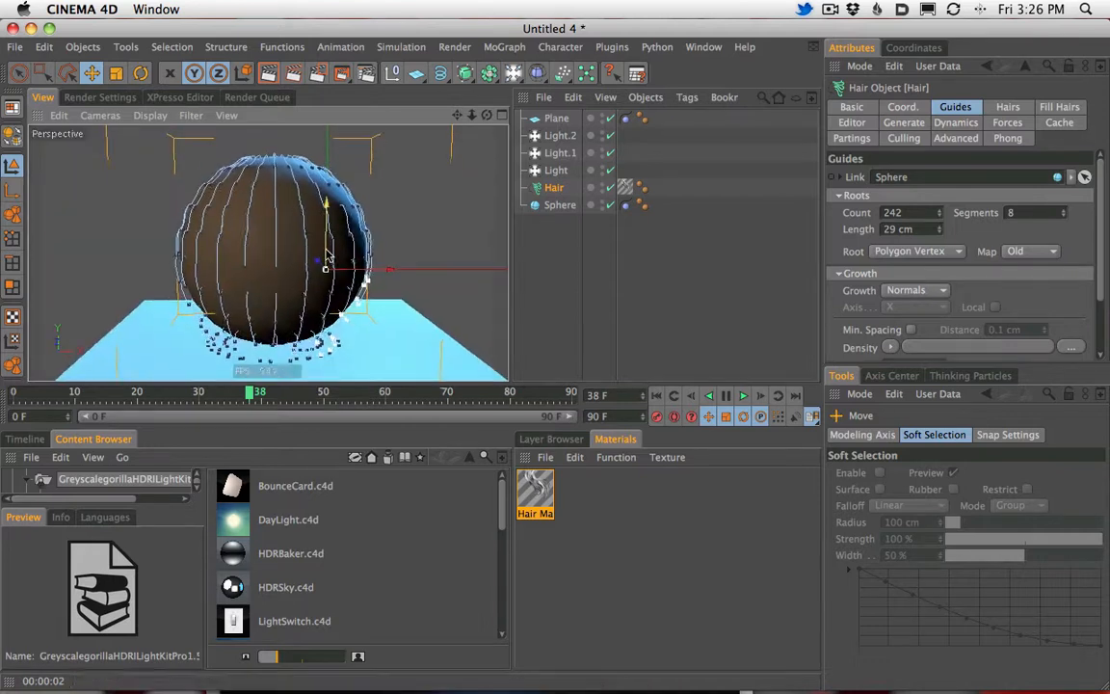
{"action": "left_click", "coordinate": [270, 75]}
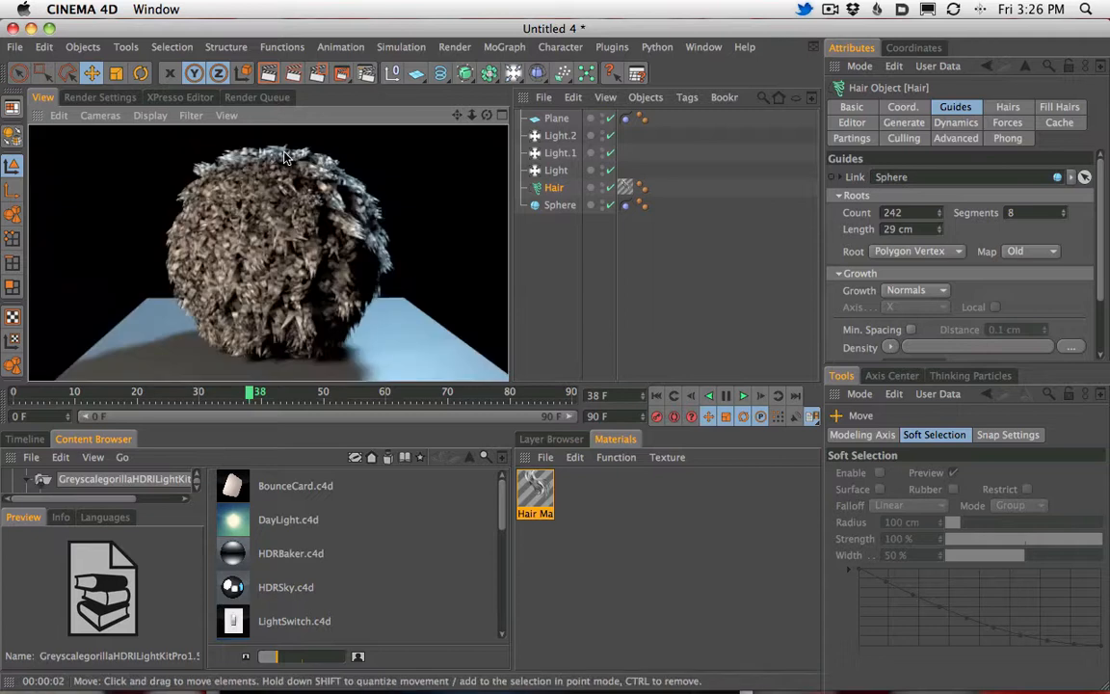
{"action": "right_click_drag", "start_coordinate": [445, 192], "coordinate": [377, 235], "text": "alt"}
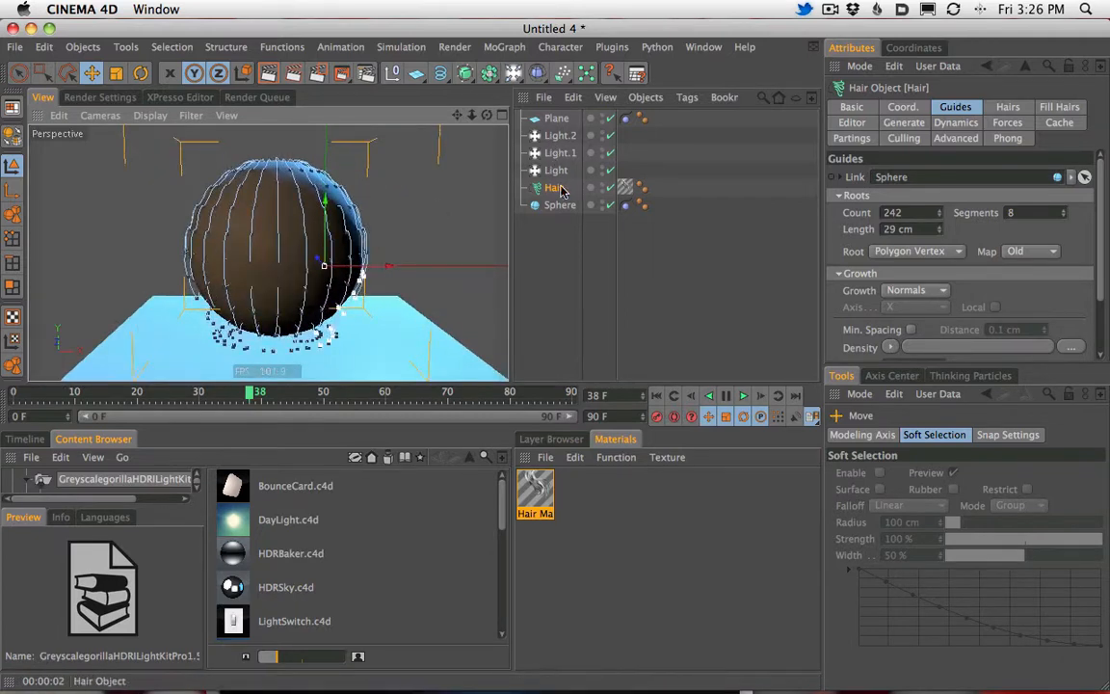
Step: Disable the Hair and Sphere objects and clear the object selection
{"action": "left_click", "coordinate": [608, 189]}
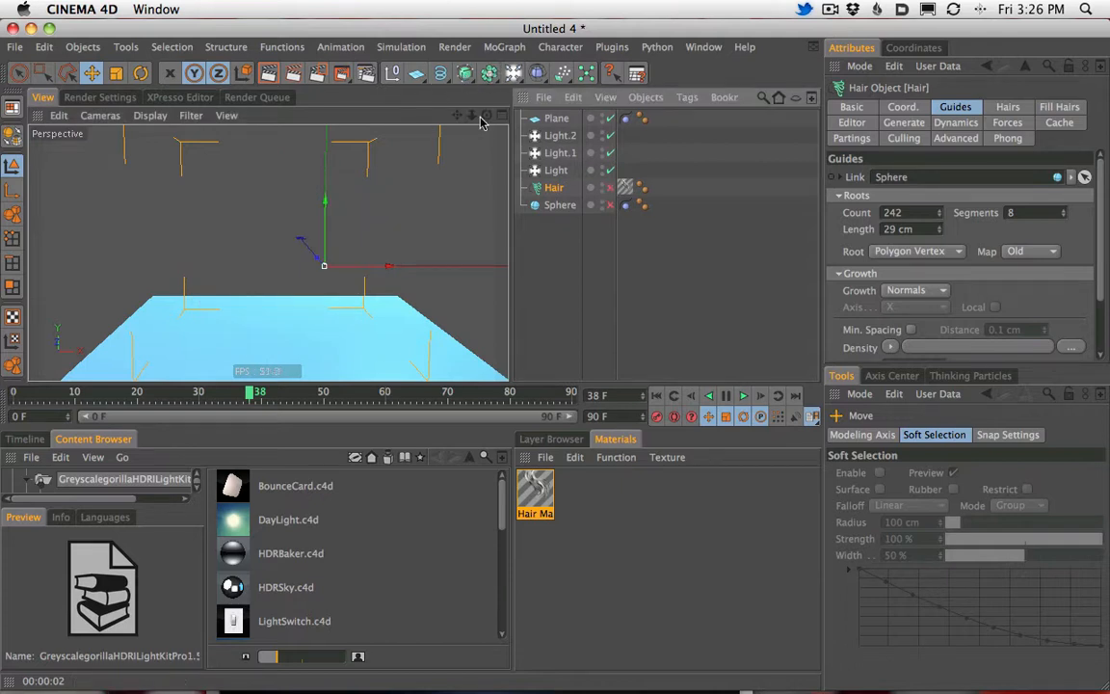
{"action": "left_click", "coordinate": [448, 341]}
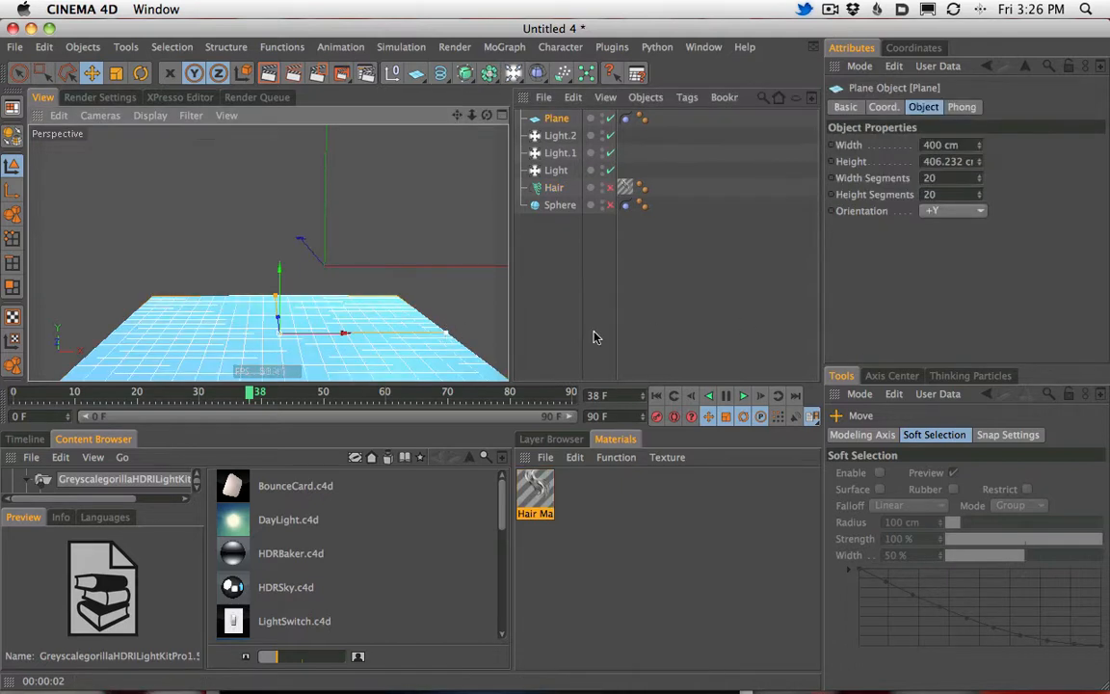
{"action": "left_click", "coordinate": [540, 301]}
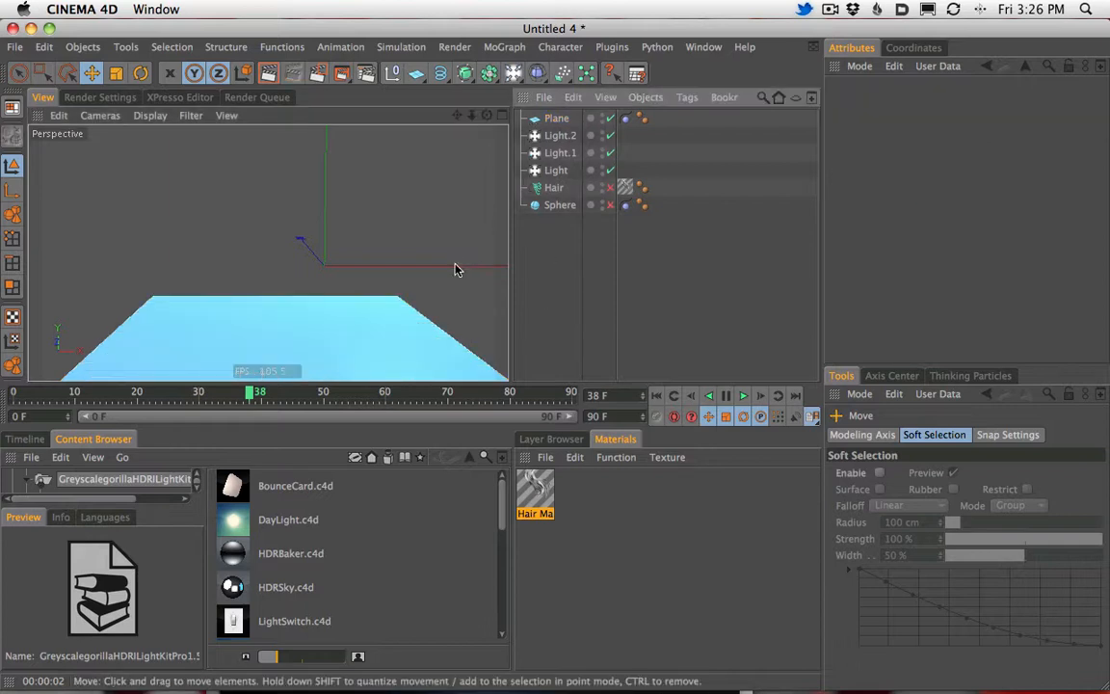
Step: Add a MoText object and move it so the word is centered over the plane
{"action": "middle_click_drag", "start_coordinate": [440, 299], "coordinate": [432, 292], "text": "alt"}
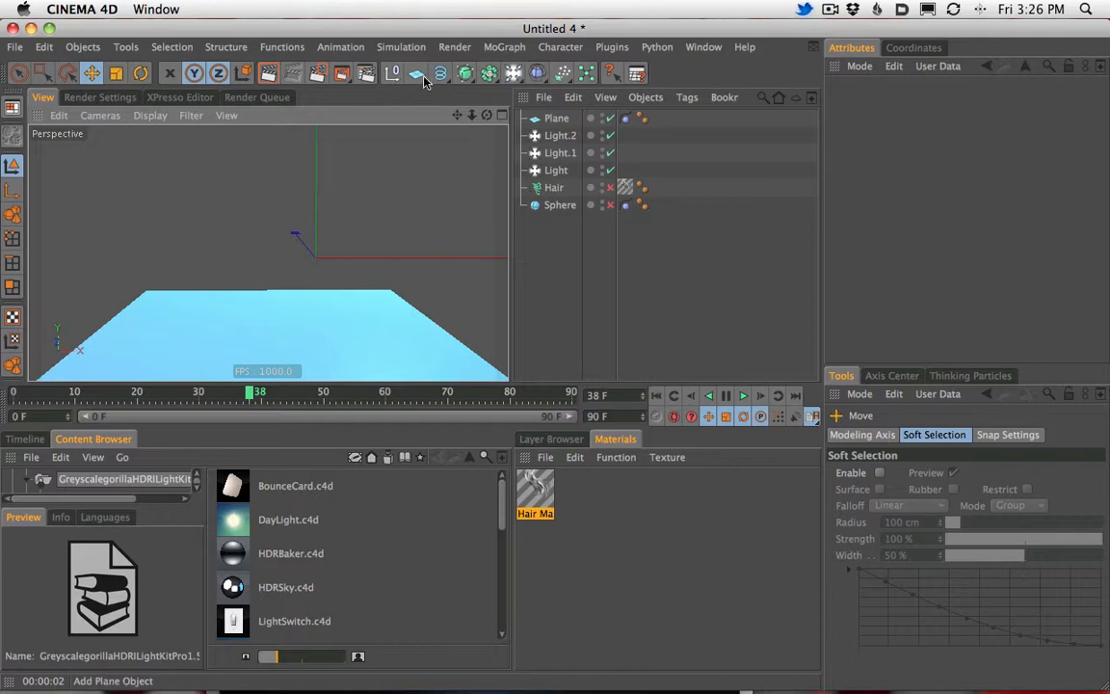
{"action": "left_click", "coordinate": [502, 46]}
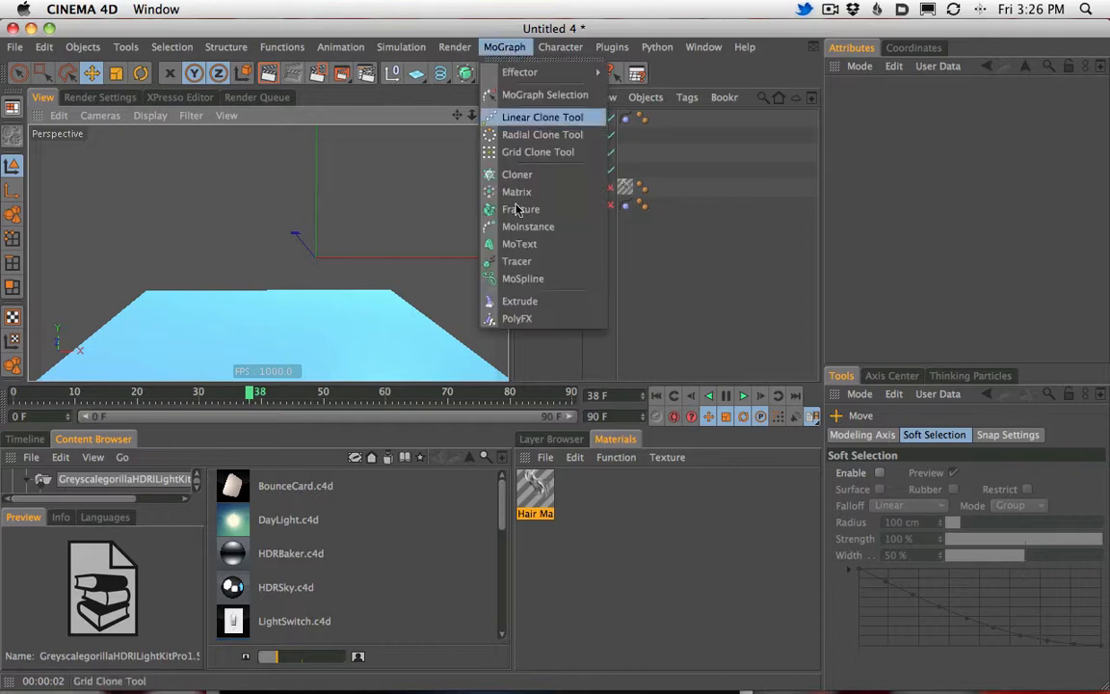
{"action": "left_click", "coordinate": [532, 249]}
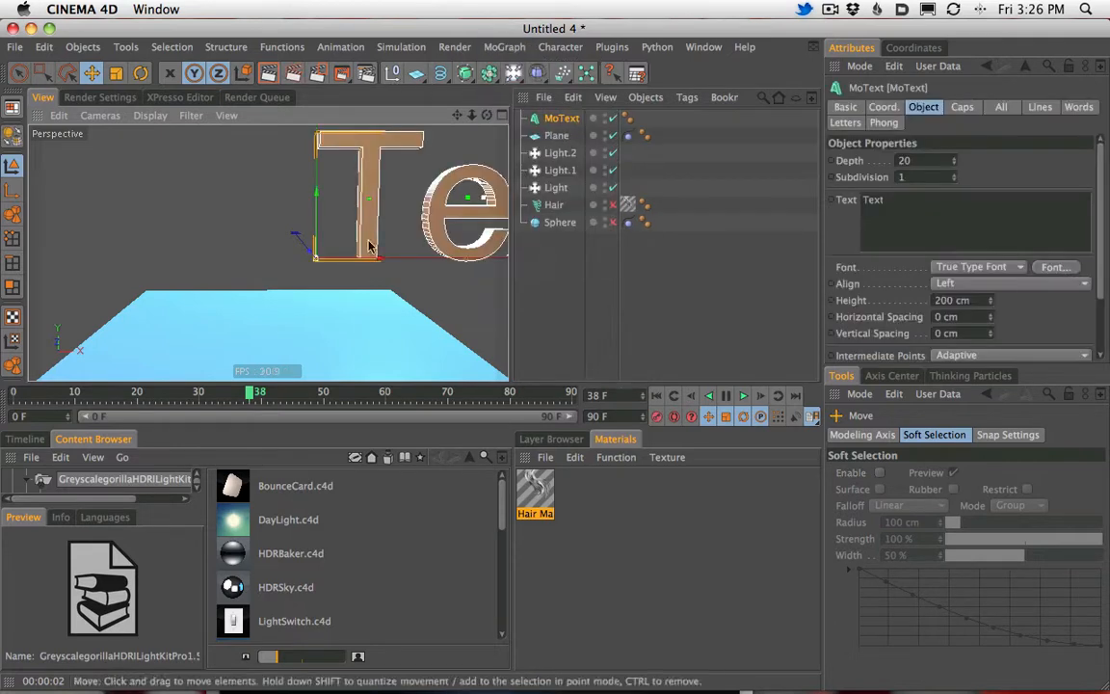
{"action": "left_click_drag", "start_coordinate": [359, 263], "coordinate": [122, 278]}
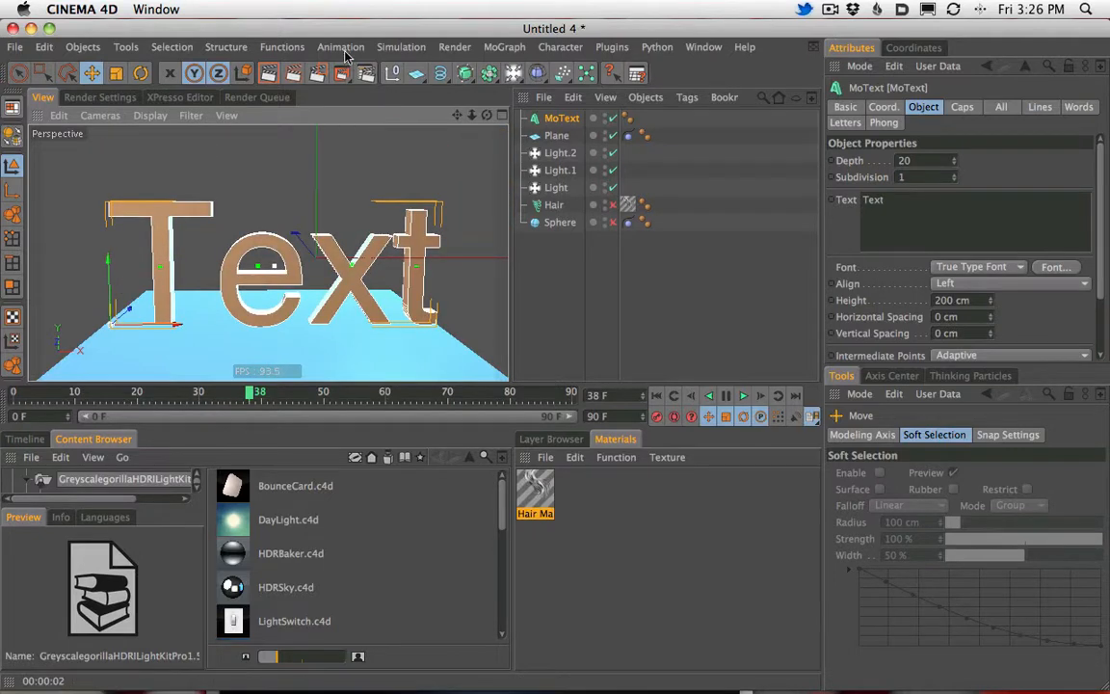
Step: Add a Hair object to the MoText and render the view
{"action": "left_click", "coordinate": [401, 46]}
{"action": "mouse_move", "coordinate": [417, 154]}
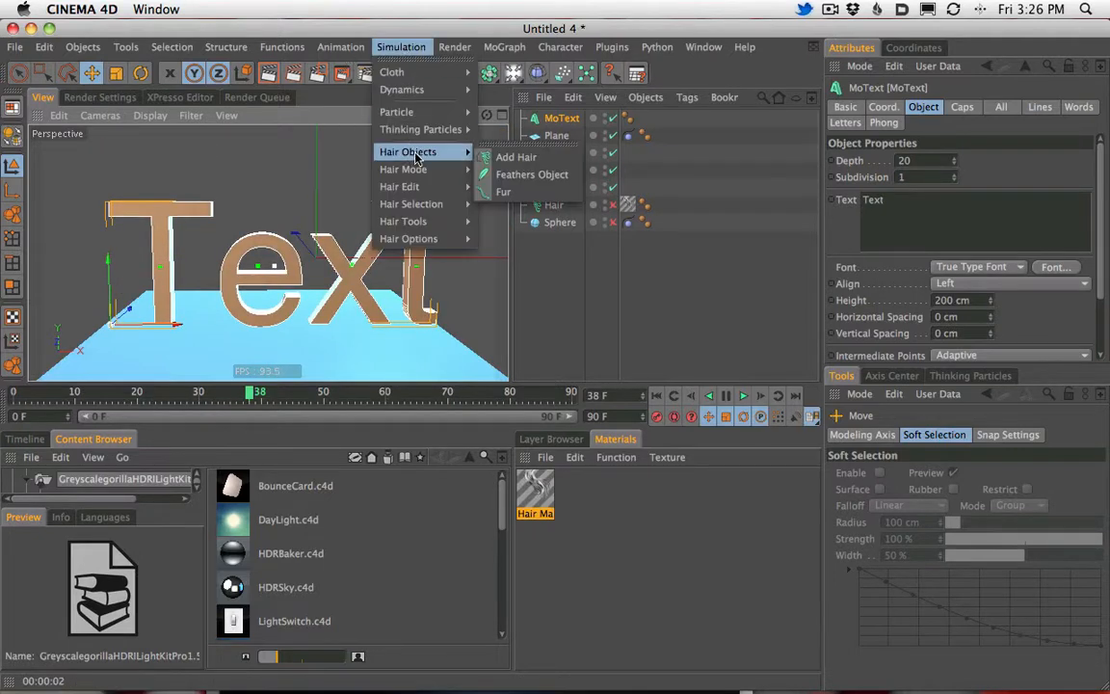
{"action": "left_click", "coordinate": [519, 158]}
{"action": "left_click", "coordinate": [275, 79]}
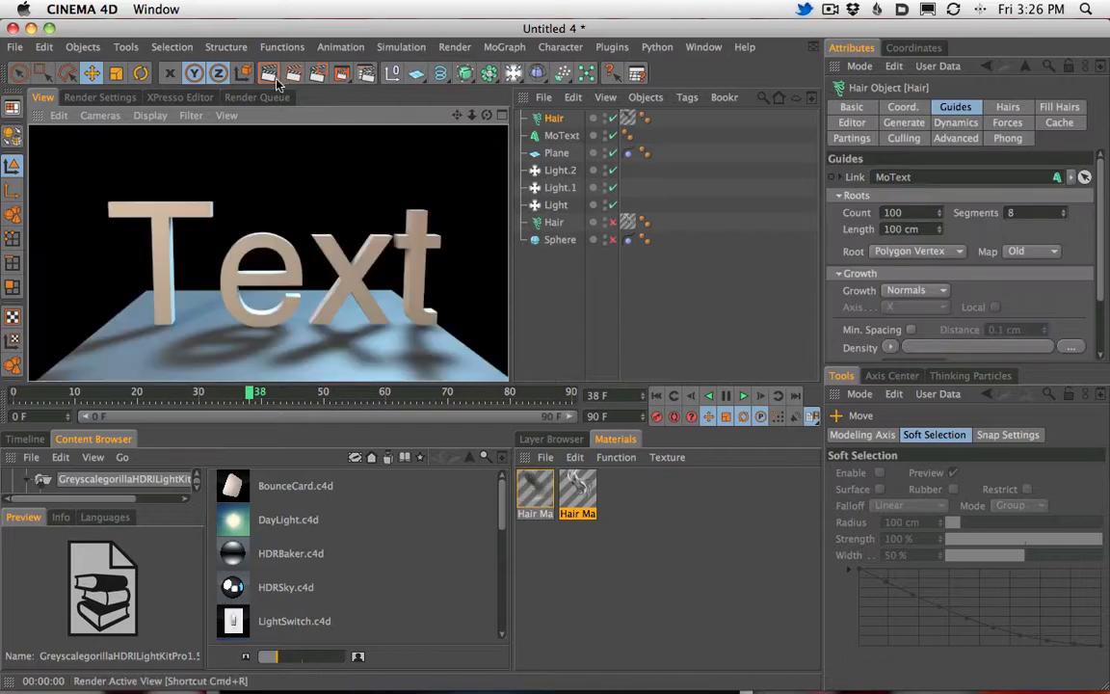
Step: Delete the MoText's Hair object and the MoText object
{"action": "left_click", "coordinate": [554, 120]}
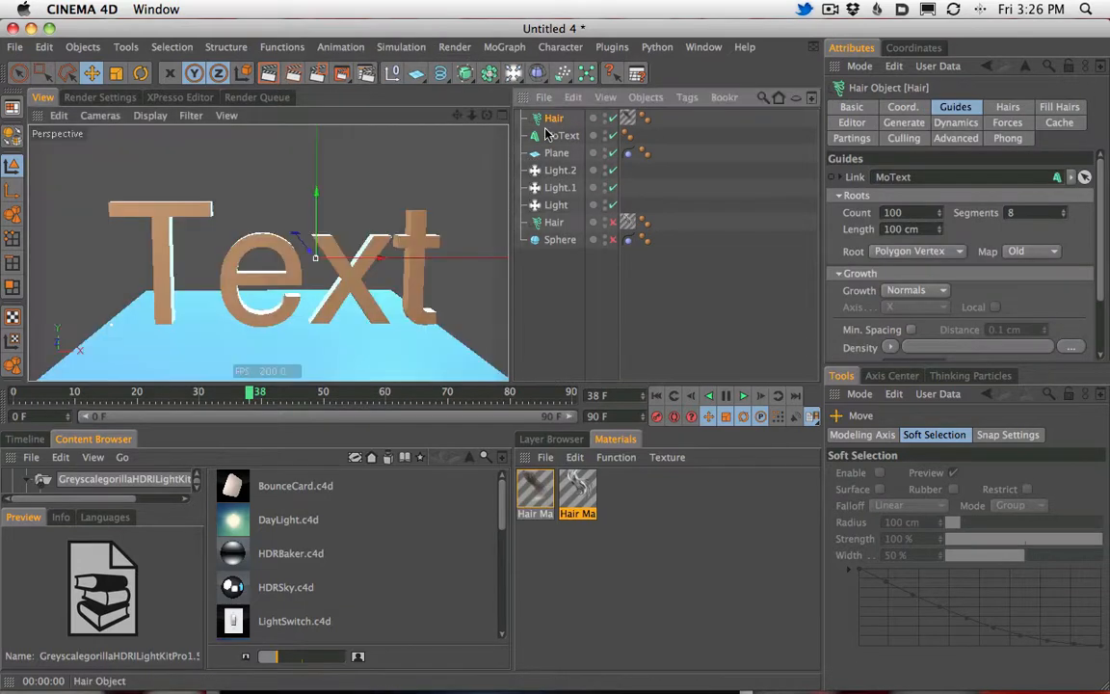
{"action": "key", "text": "Delete"}
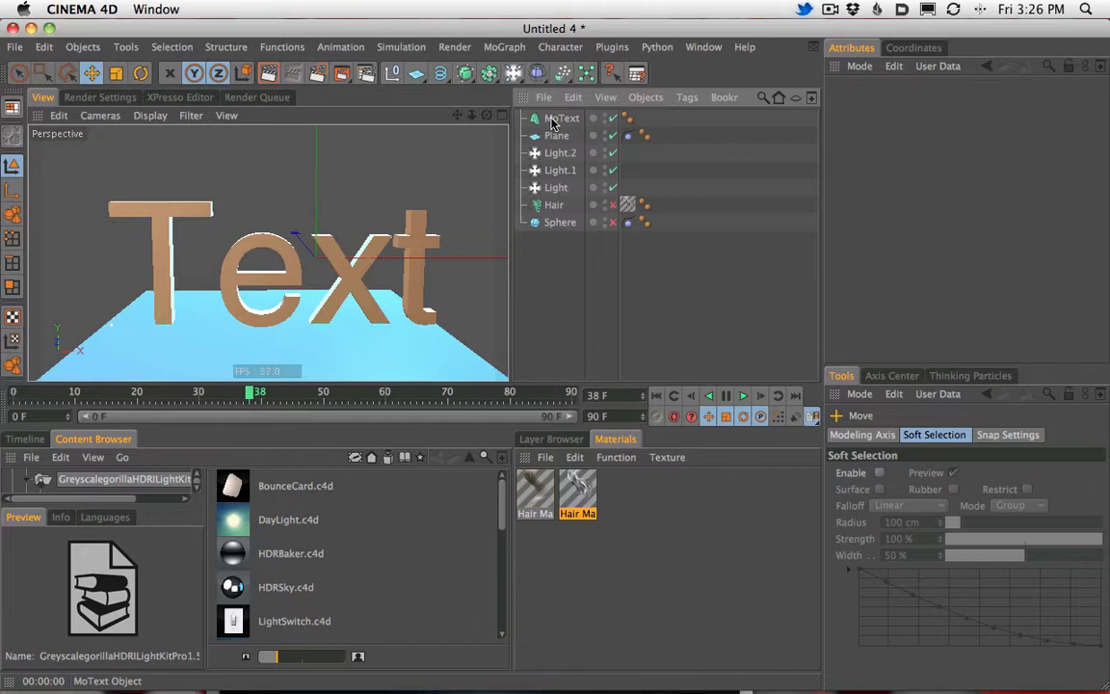
{"action": "left_click", "coordinate": [554, 119]}
{"action": "key", "text": "Delete"}
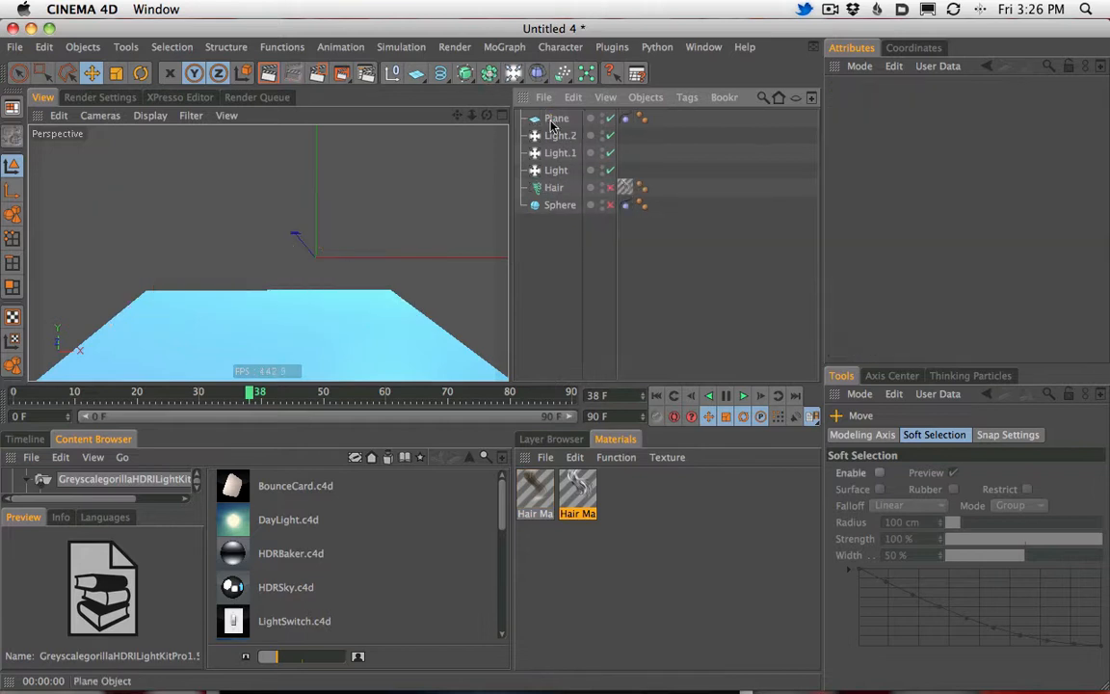
Step: Restore the deleted MoText and nest it under a new Connect object
{"action": "key", "text": "super+z"}
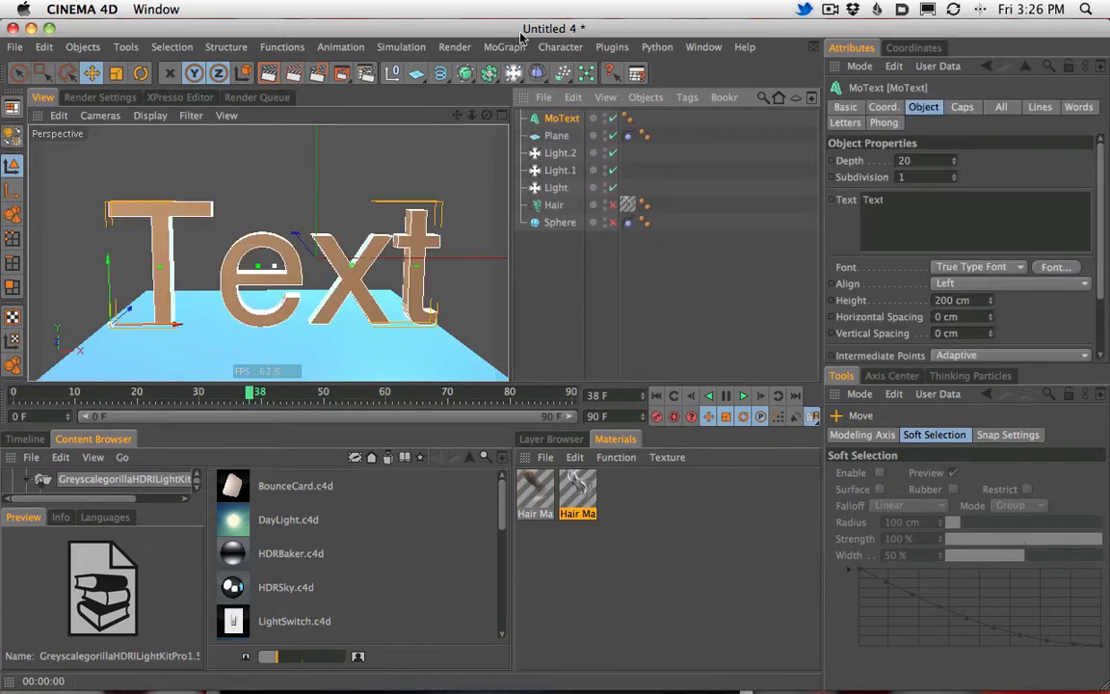
{"action": "left_click", "coordinate": [464, 74]}
{"action": "left_click", "coordinate": [489, 74]}
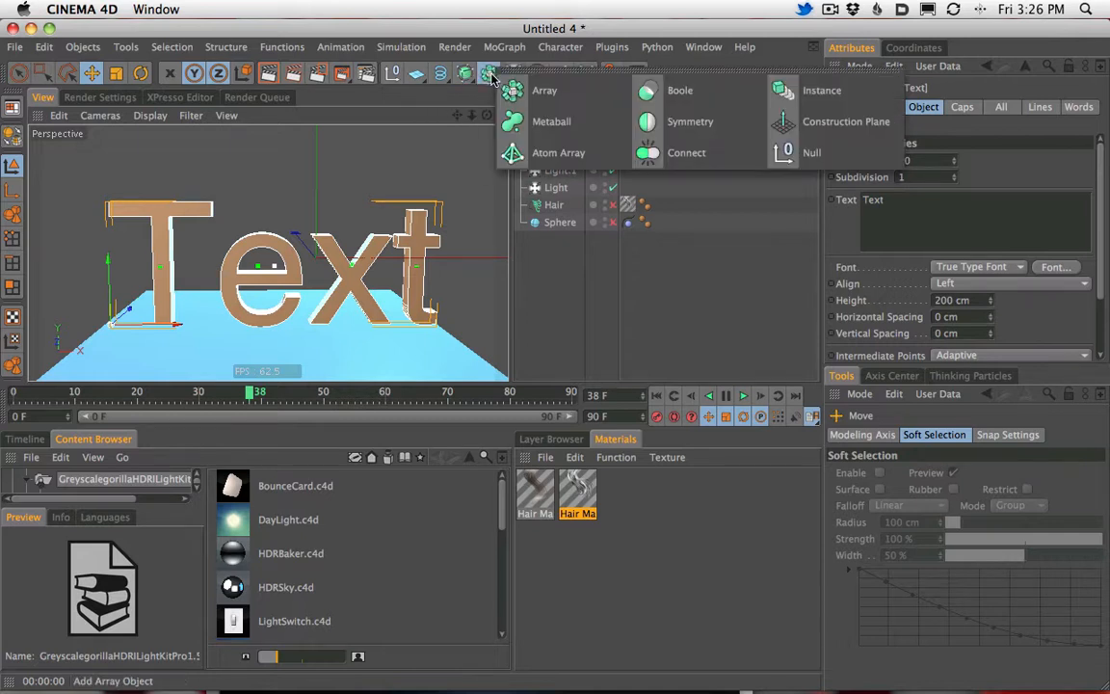
{"action": "left_click", "coordinate": [672, 156]}
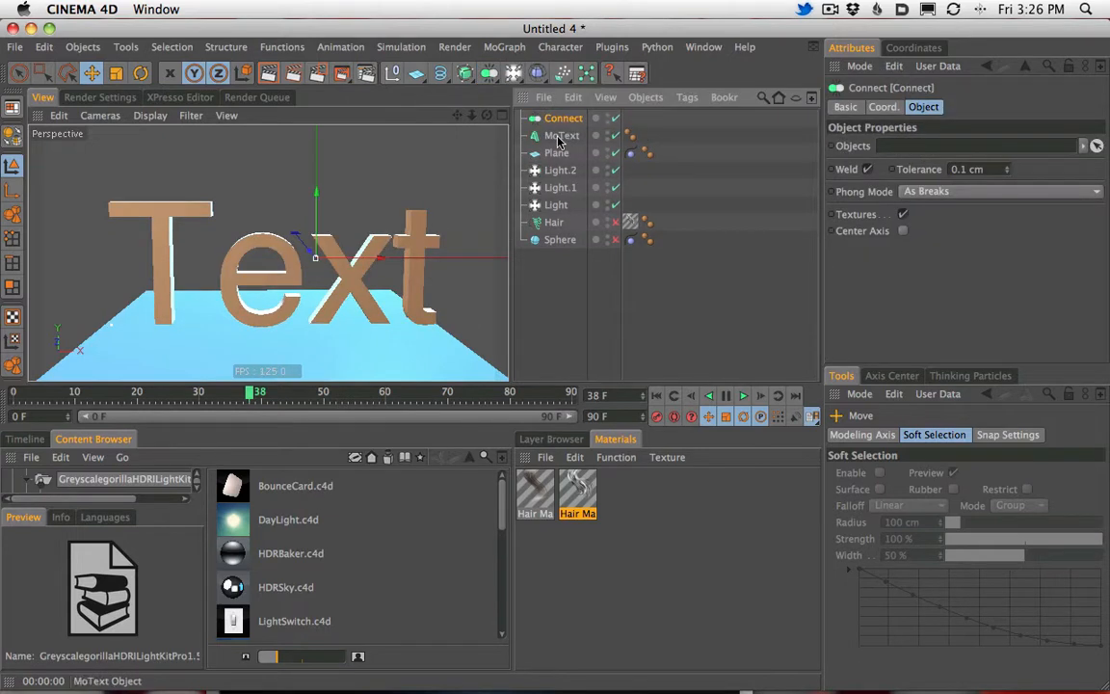
{"action": "left_click_drag", "start_coordinate": [562, 138], "coordinate": [559, 118]}
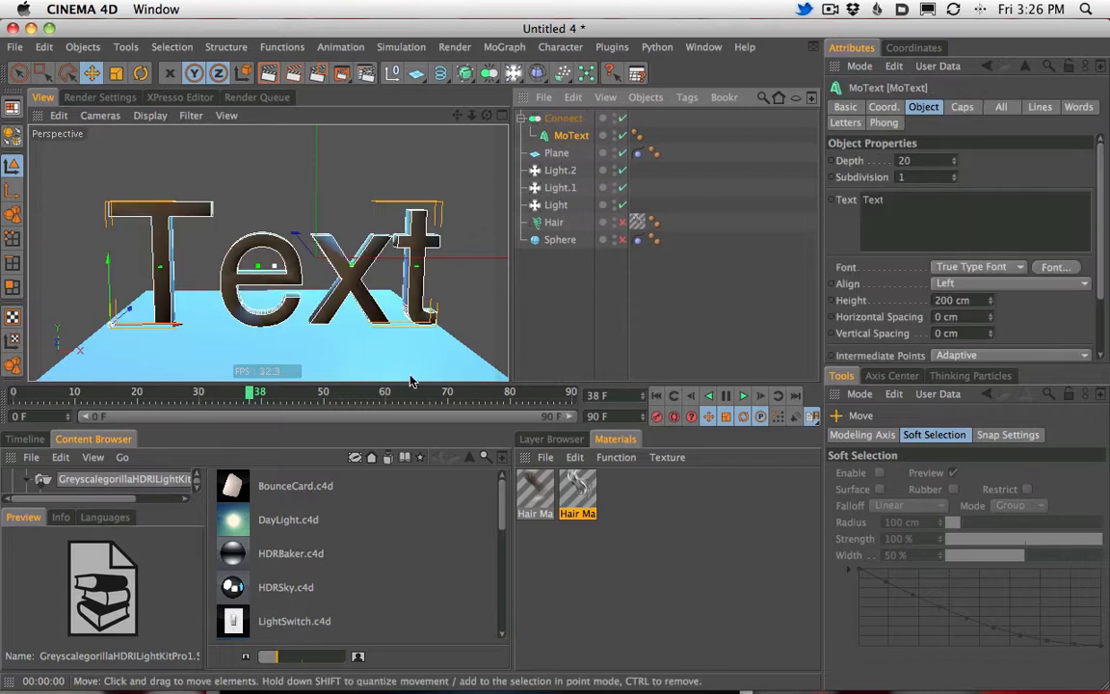
Step: Add a Hair object to the Connect object that holds the MoText
{"action": "left_click", "coordinate": [564, 117]}
{"action": "left_click", "coordinate": [405, 47]}
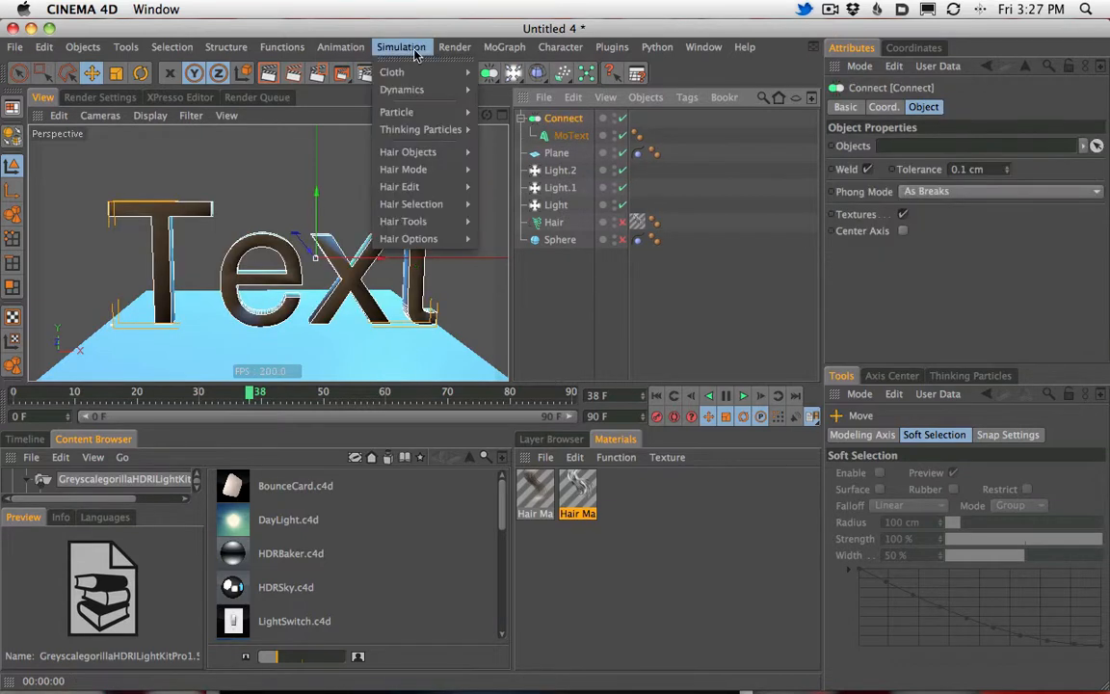
{"action": "mouse_move", "coordinate": [434, 152]}
{"action": "left_click", "coordinate": [510, 160]}
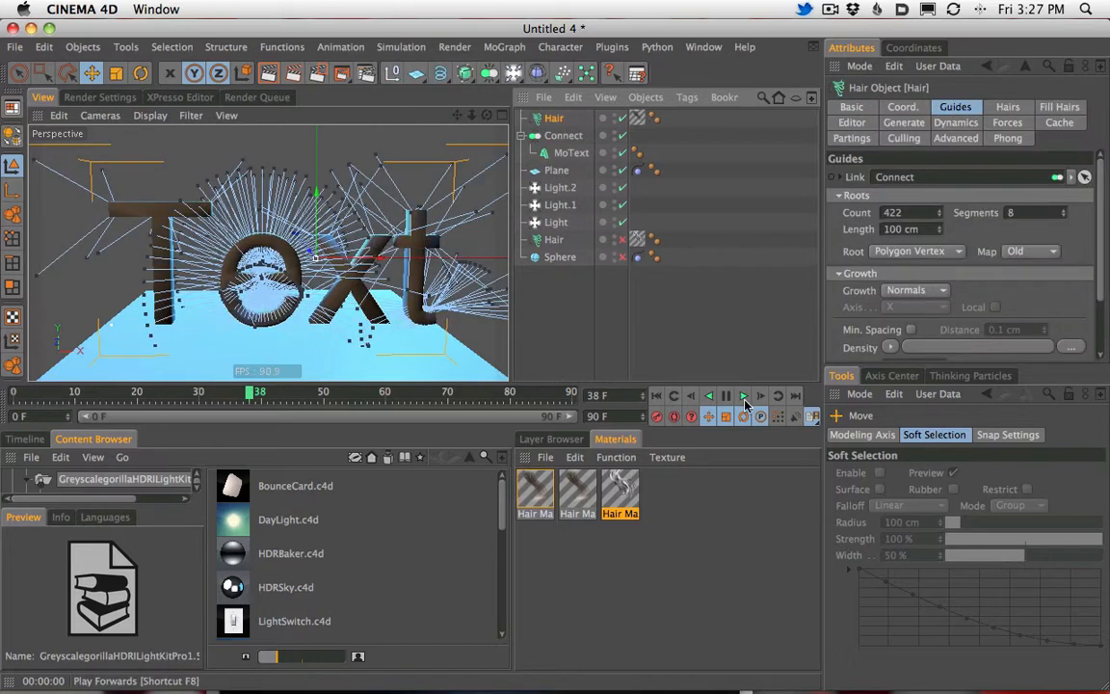
Step: Play the text's hair dynamics up to frame 61 and render the view
{"action": "left_click", "coordinate": [745, 400]}
{"action": "left_click", "coordinate": [745, 400]}
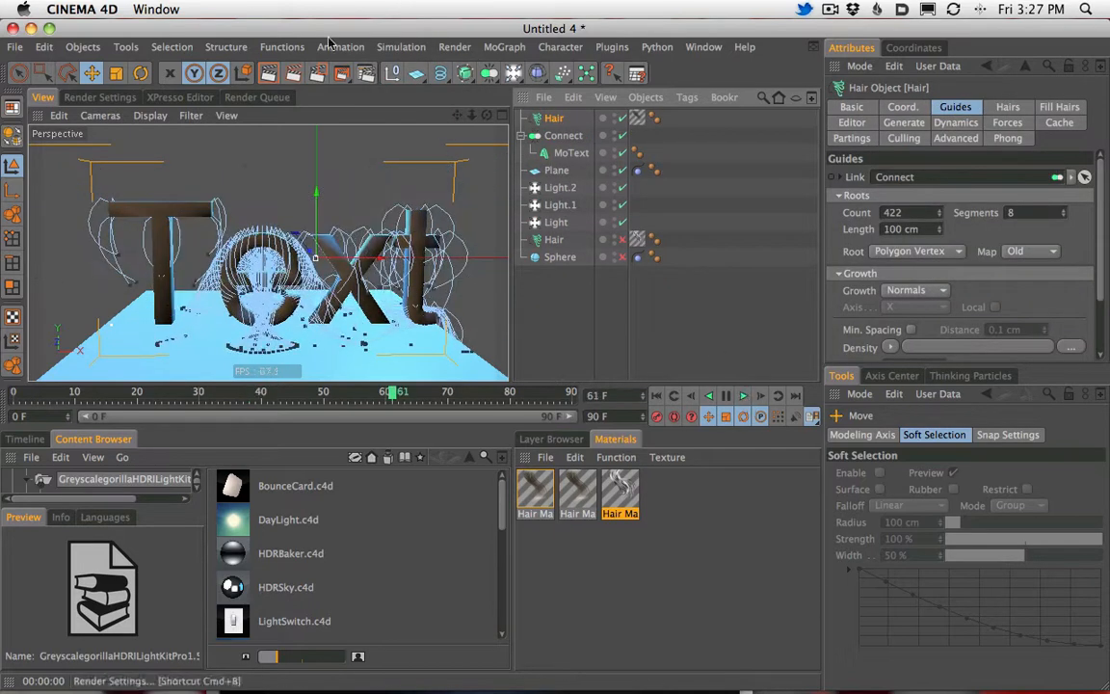
{"action": "left_click", "coordinate": [269, 73]}
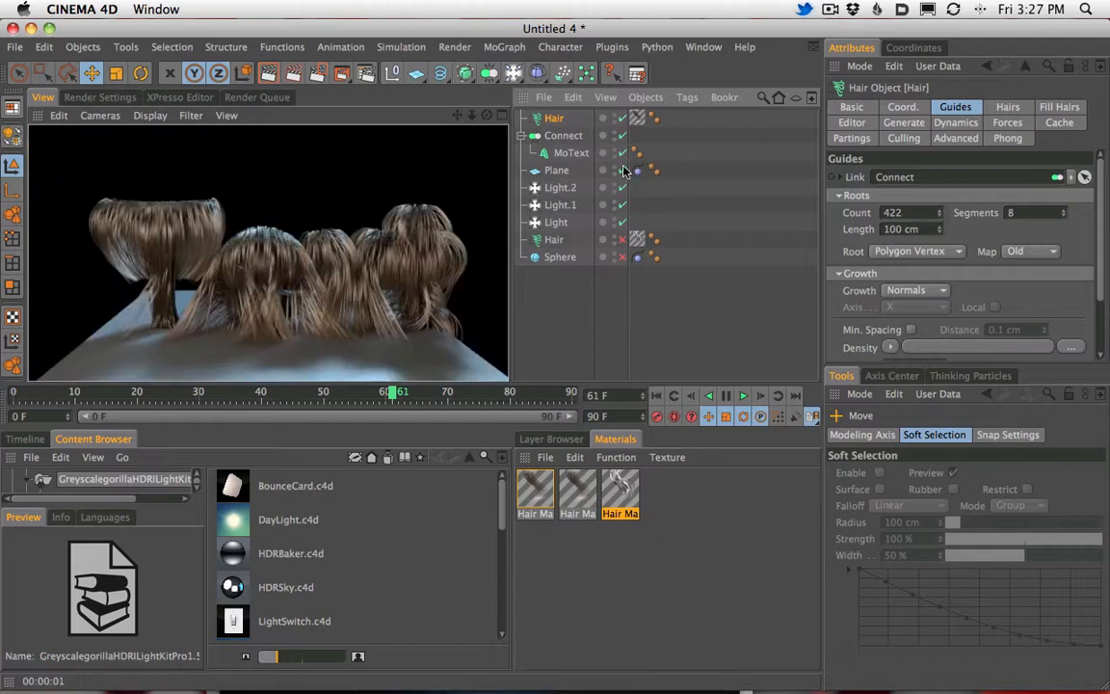
Step: Apply the third hair material, the one styled for the sphere, to the text's Hair object and render the view
{"action": "left_click", "coordinate": [436, 239]}
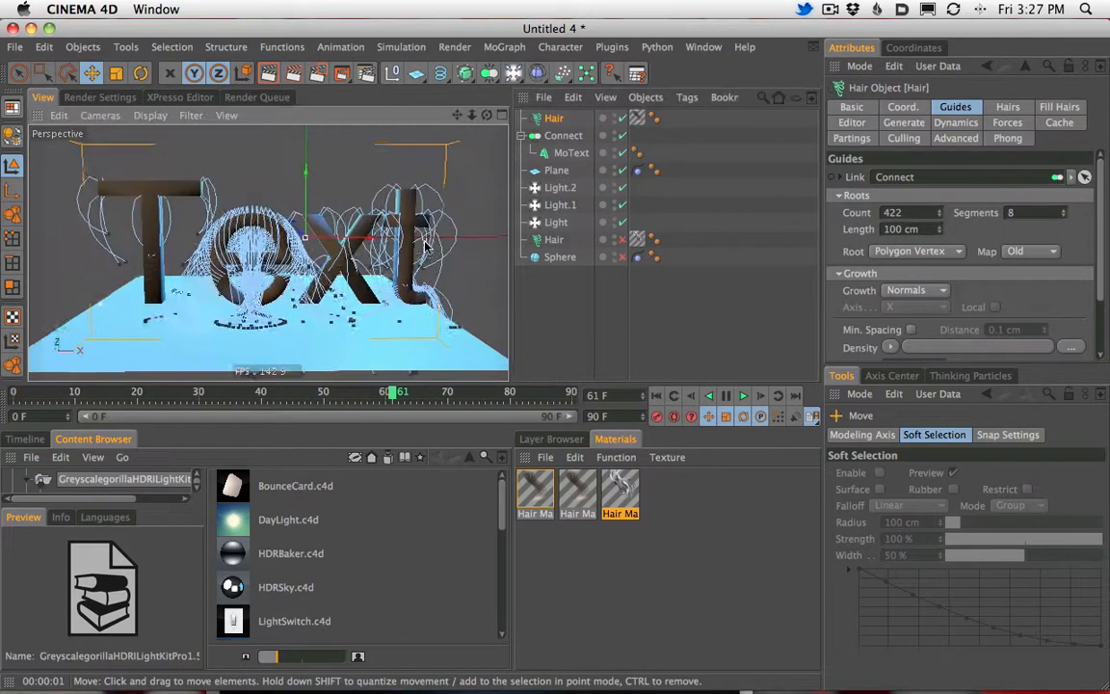
{"action": "left_click_drag", "start_coordinate": [631, 495], "coordinate": [637, 118]}
{"action": "left_click", "coordinate": [271, 79]}
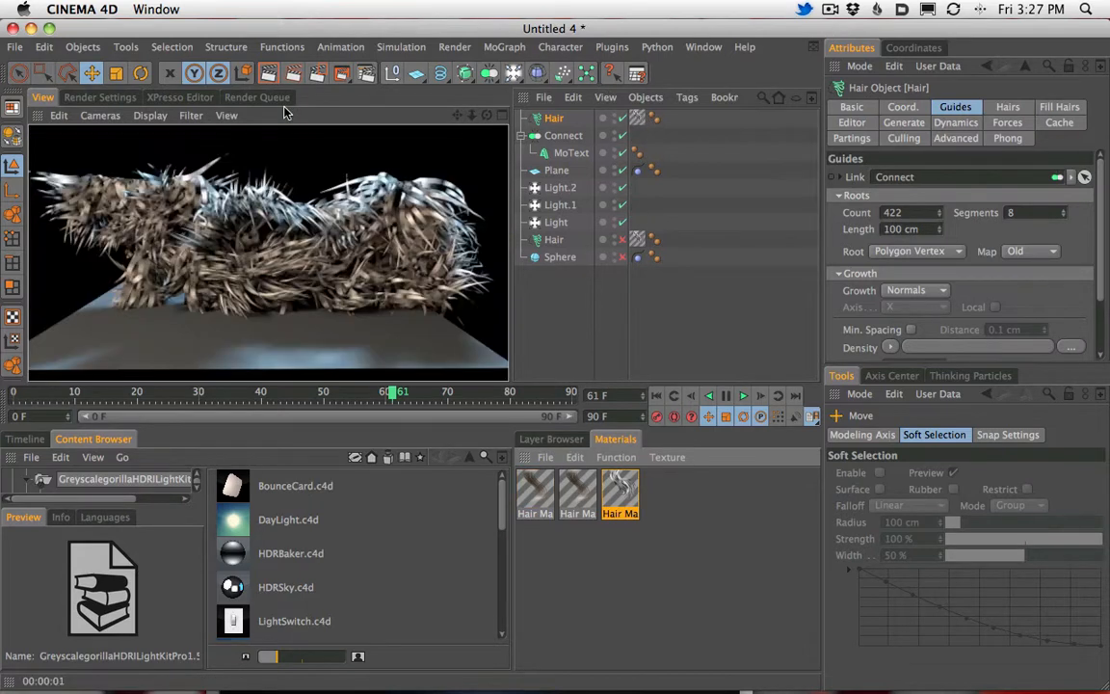
{"action": "left_click", "coordinate": [308, 157]}
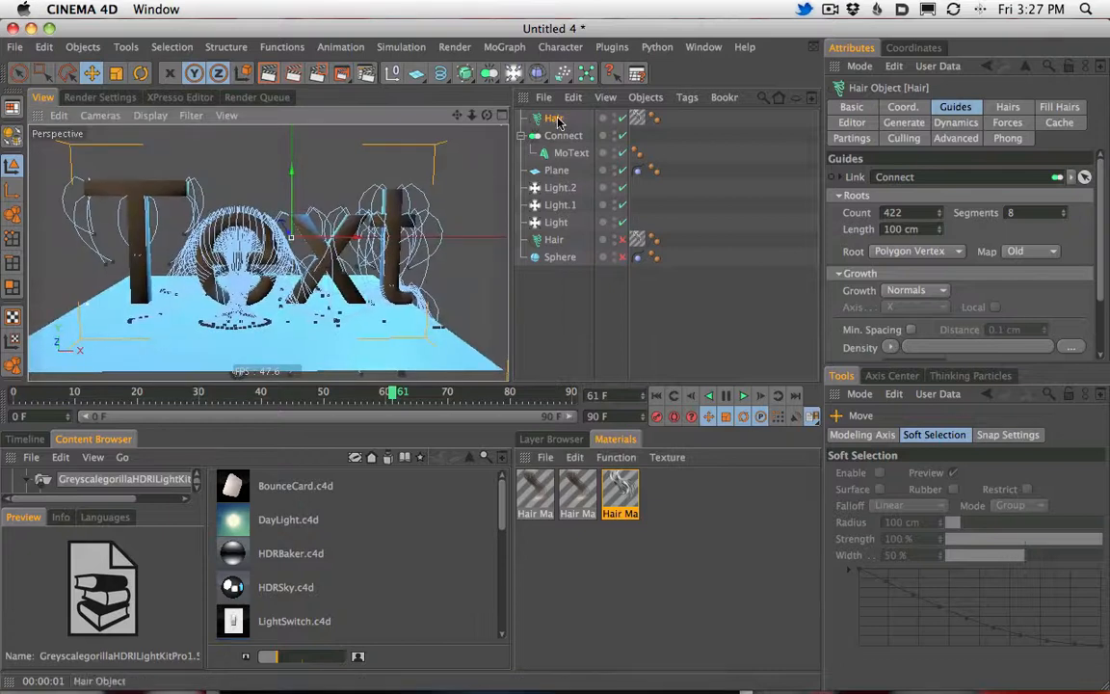
Step: Change the MoText's wording to a first name and replay the hair simulation from the start to frame 45
{"action": "left_click", "coordinate": [570, 153]}
{"action": "type", "text": "Nick"}
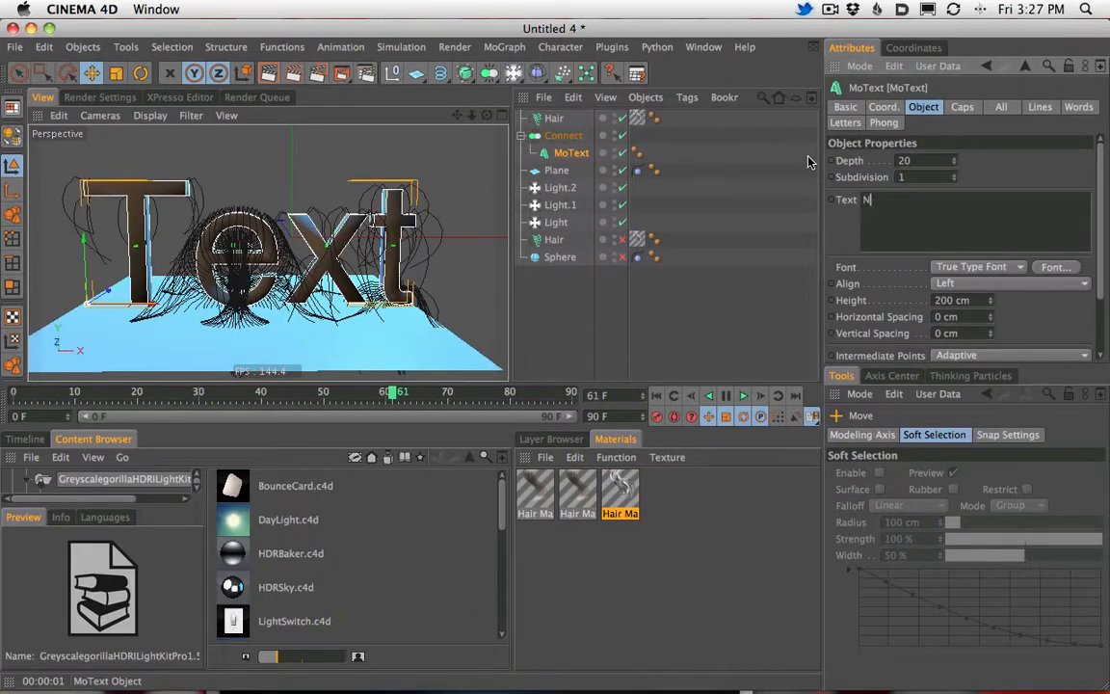
{"action": "left_click", "coordinate": [560, 348]}
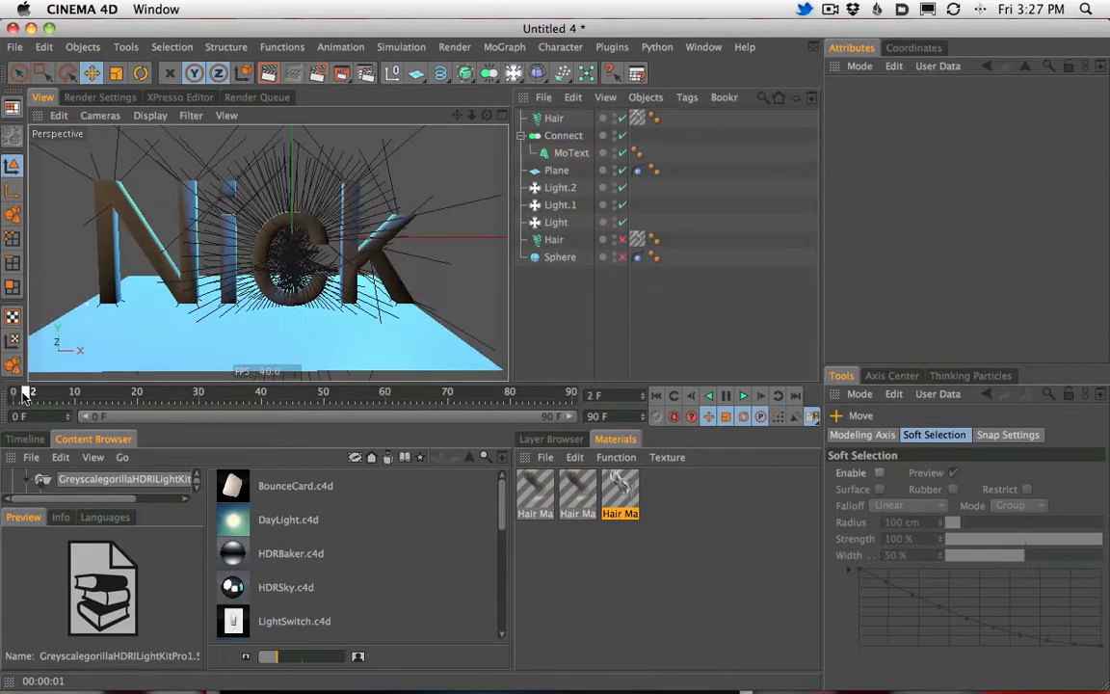
{"action": "left_click", "coordinate": [656, 395]}
{"action": "left_click", "coordinate": [743, 395]}
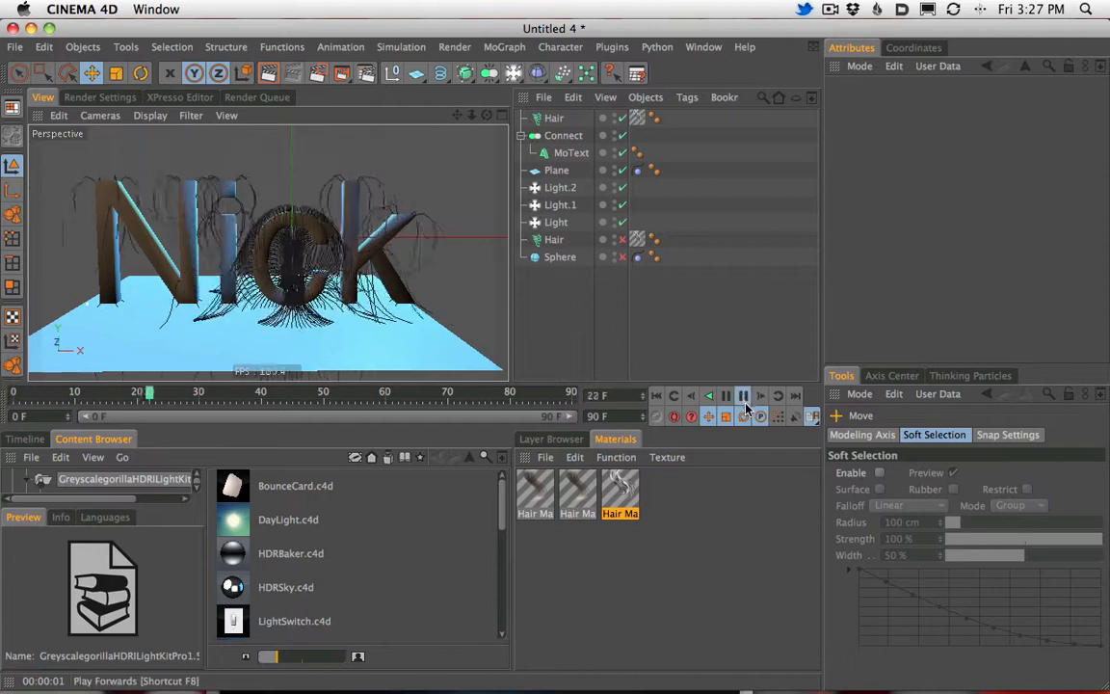
{"action": "left_click", "coordinate": [743, 395]}
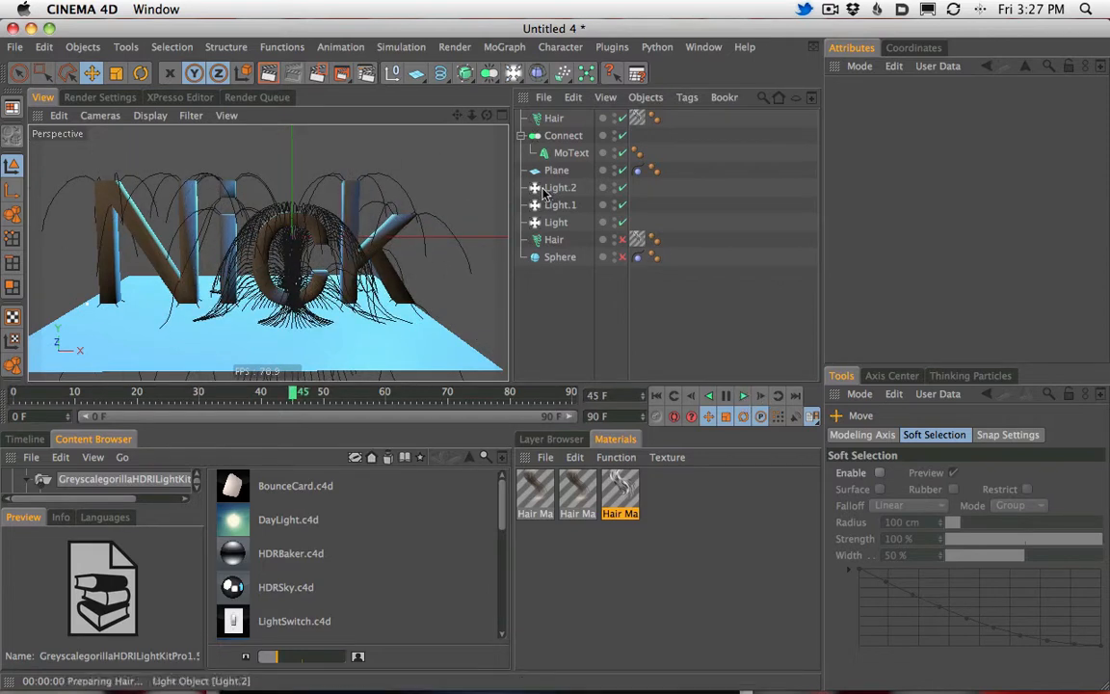
Step: Set the text hair's guide length to 29 cm, then play to frame 59 and render the view
{"action": "left_click", "coordinate": [553, 118]}
{"action": "left_click", "coordinate": [903, 107]}
{"action": "left_click", "coordinate": [955, 107]}
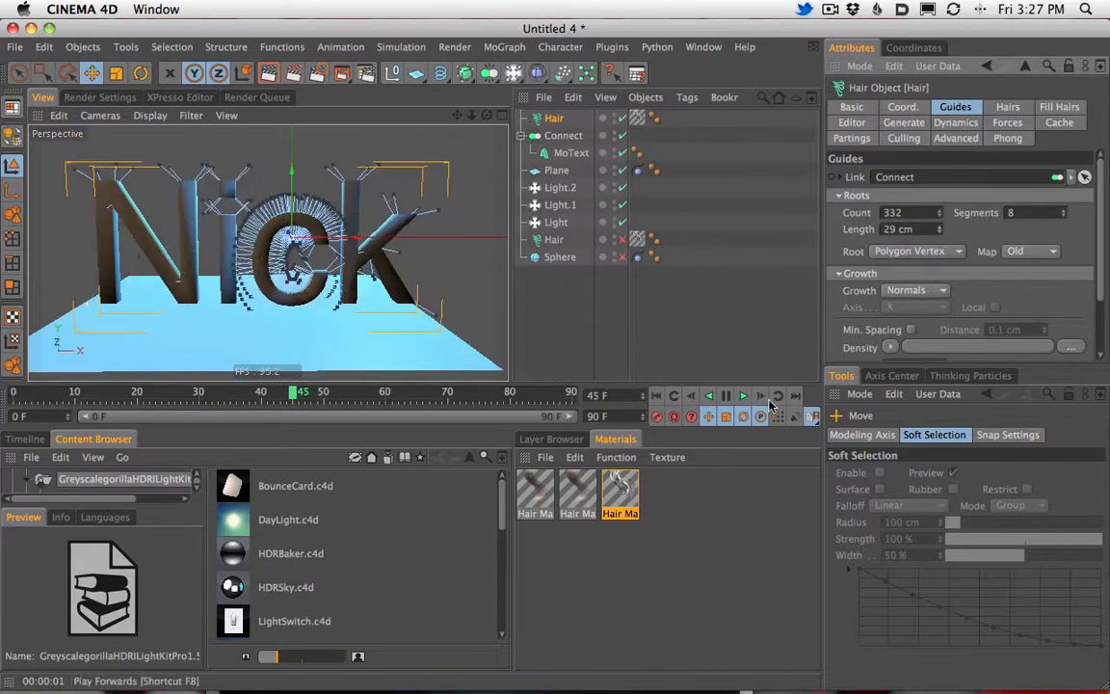
{"action": "left_click", "coordinate": [743, 395]}
{"action": "left_click", "coordinate": [285, 81]}
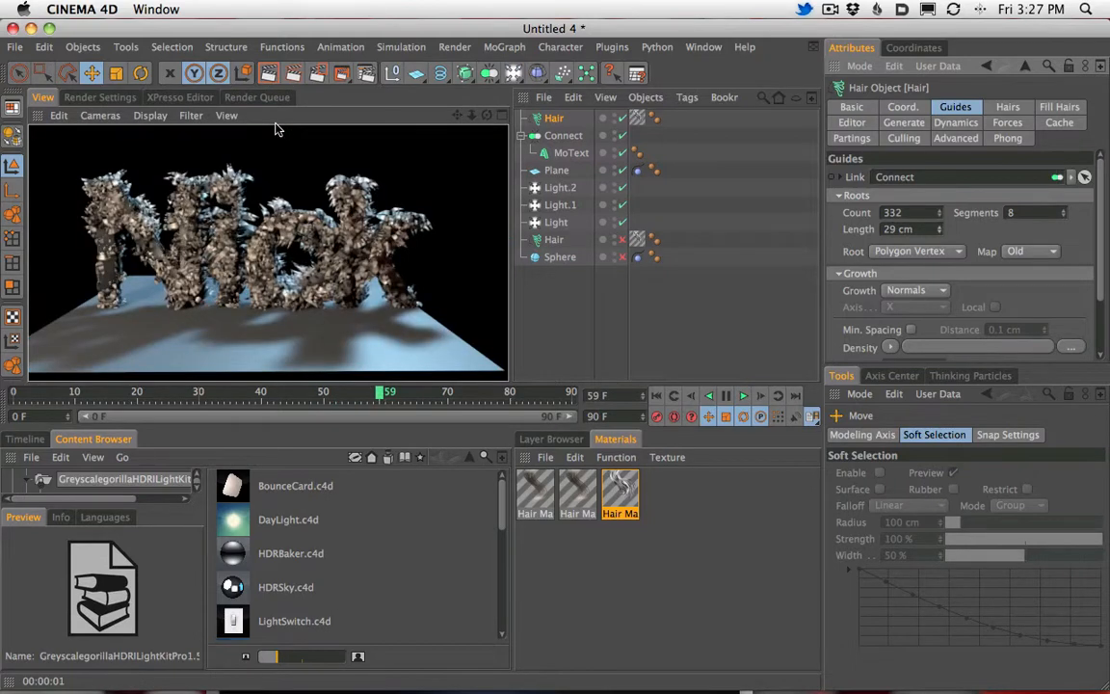
Step: Add a Hair Collider tag to the Connect object and render the view at frame 39
{"action": "left_click", "coordinate": [567, 138]}
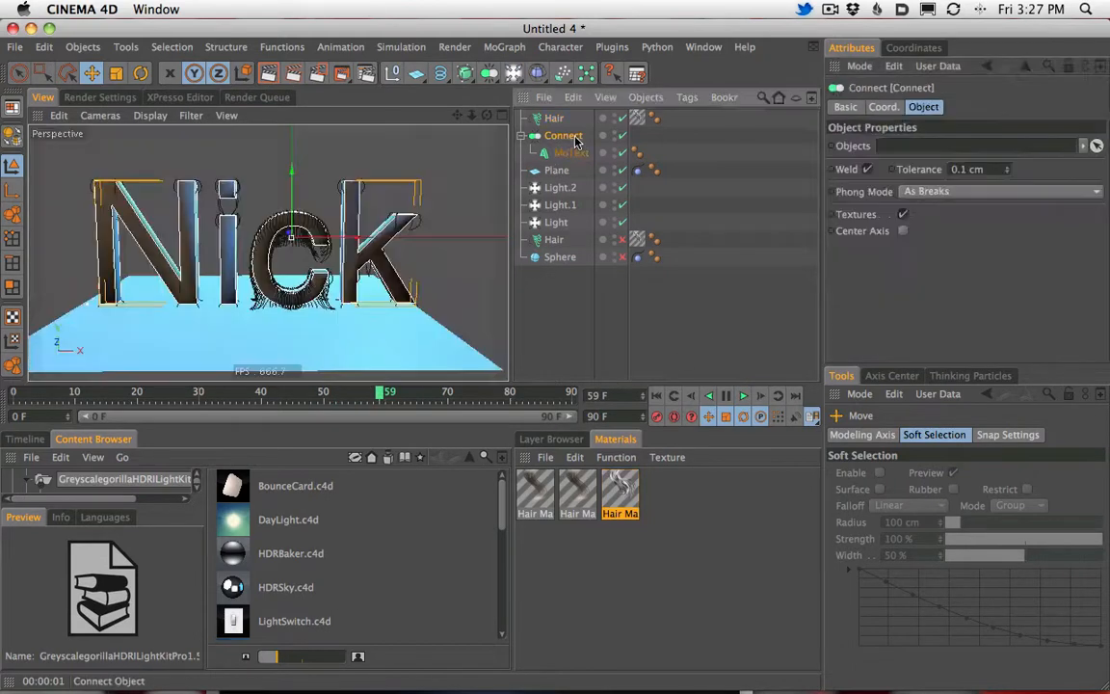
{"action": "left_click", "coordinate": [687, 97]}
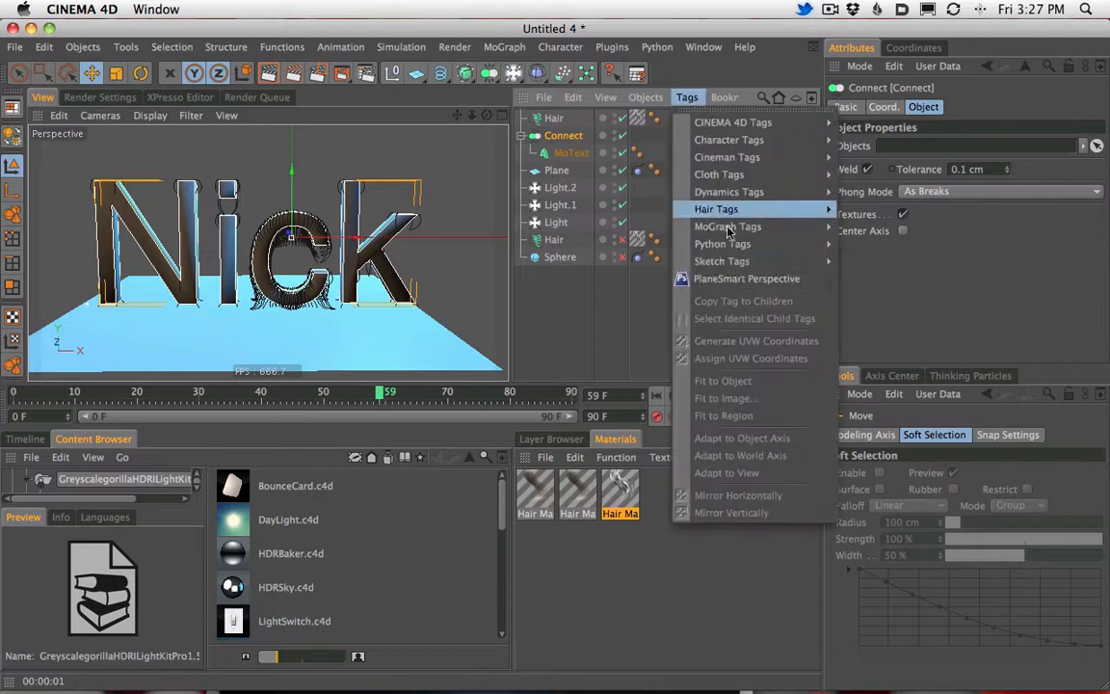
{"action": "mouse_move", "coordinate": [733, 209]}
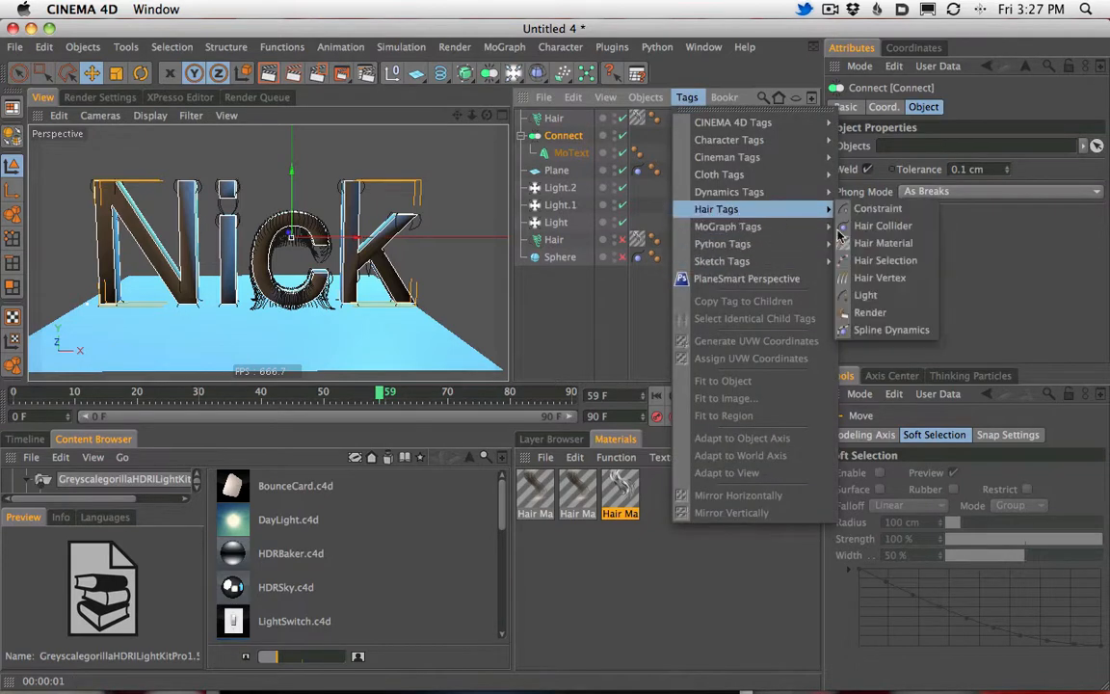
{"action": "left_click", "coordinate": [884, 230]}
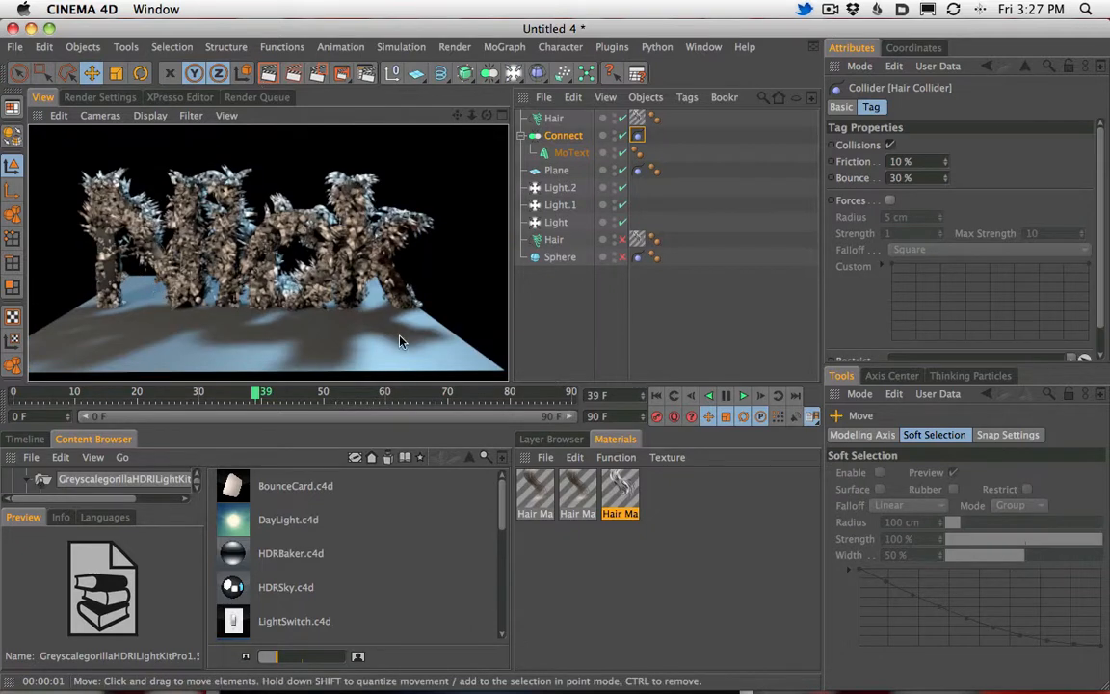
{"action": "left_click_drag", "start_coordinate": [418, 286], "coordinate": [385, 296], "text": "alt"}
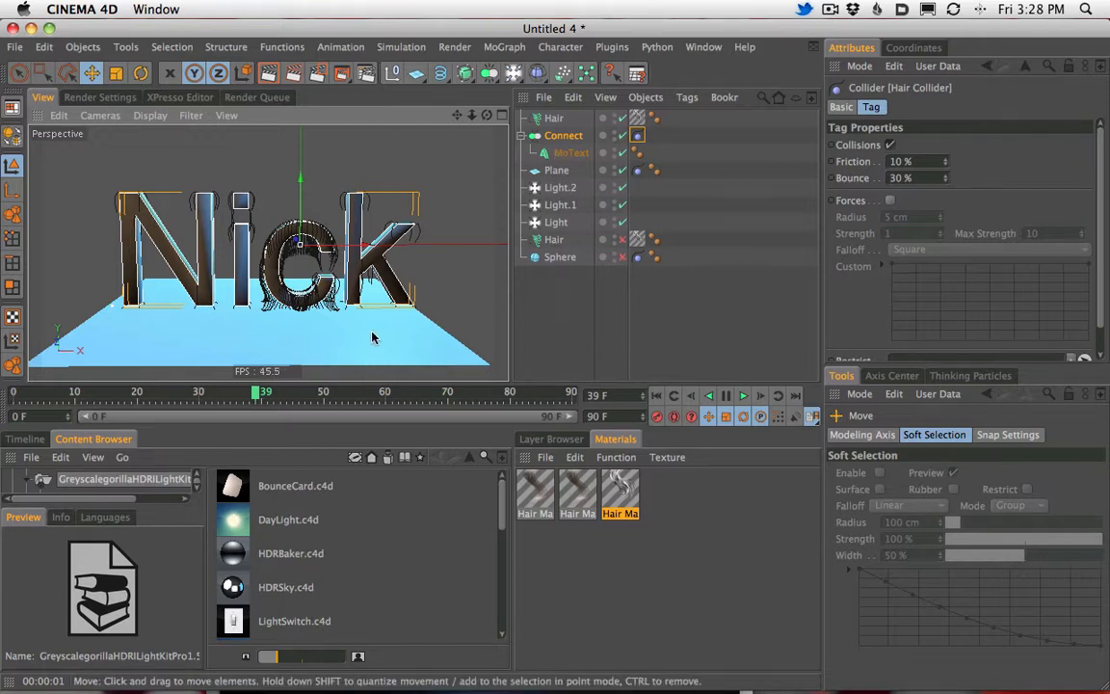
Step: Delete the Connect object with its MoText, along with the Hair object grown on it
{"action": "key", "text": "Delete"}
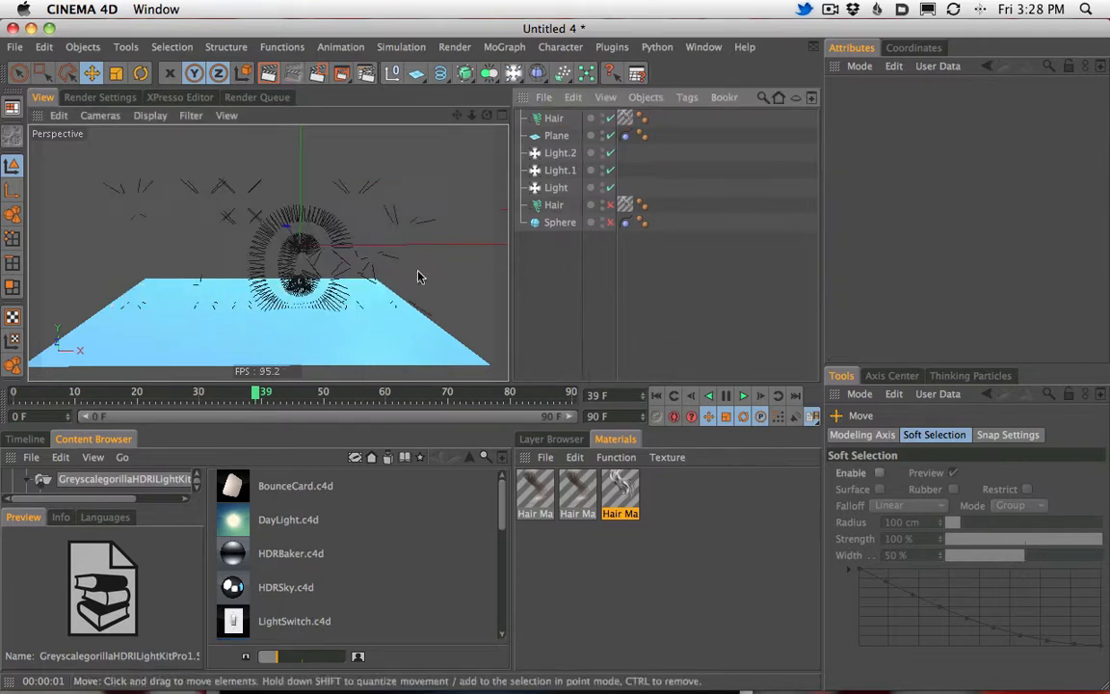
{"action": "left_click", "coordinate": [554, 118]}
{"action": "key", "text": "Delete"}
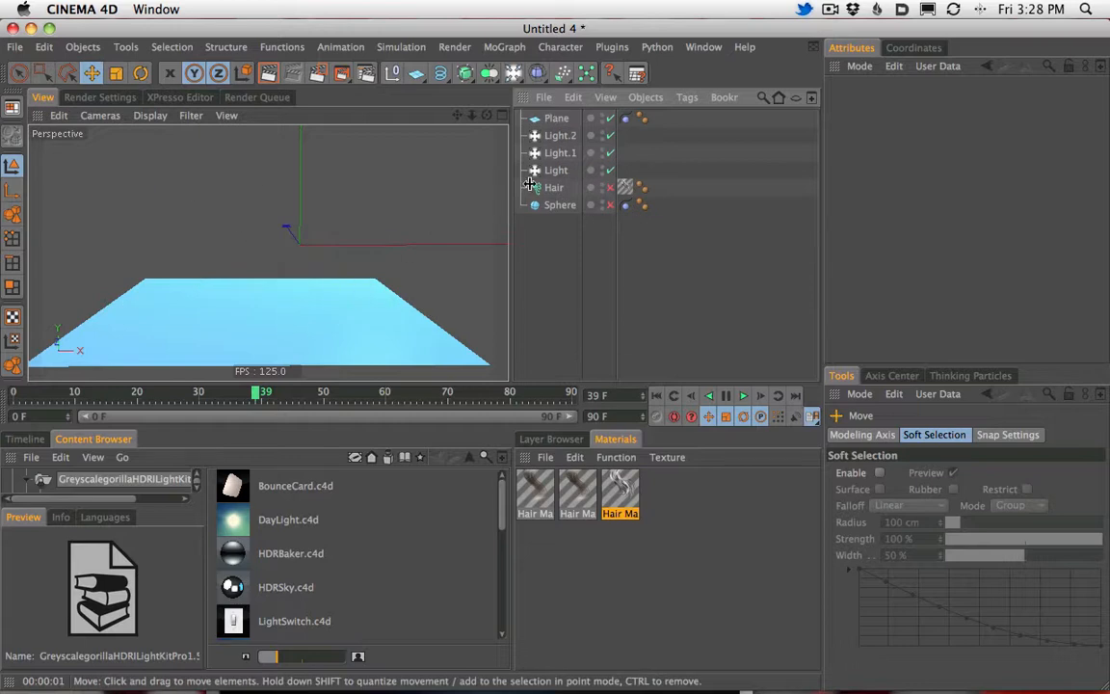
Step: Add a Hair object to the Plane with a guide length of 16 cm and play its simulation to frame 71
{"action": "left_click", "coordinate": [556, 117]}
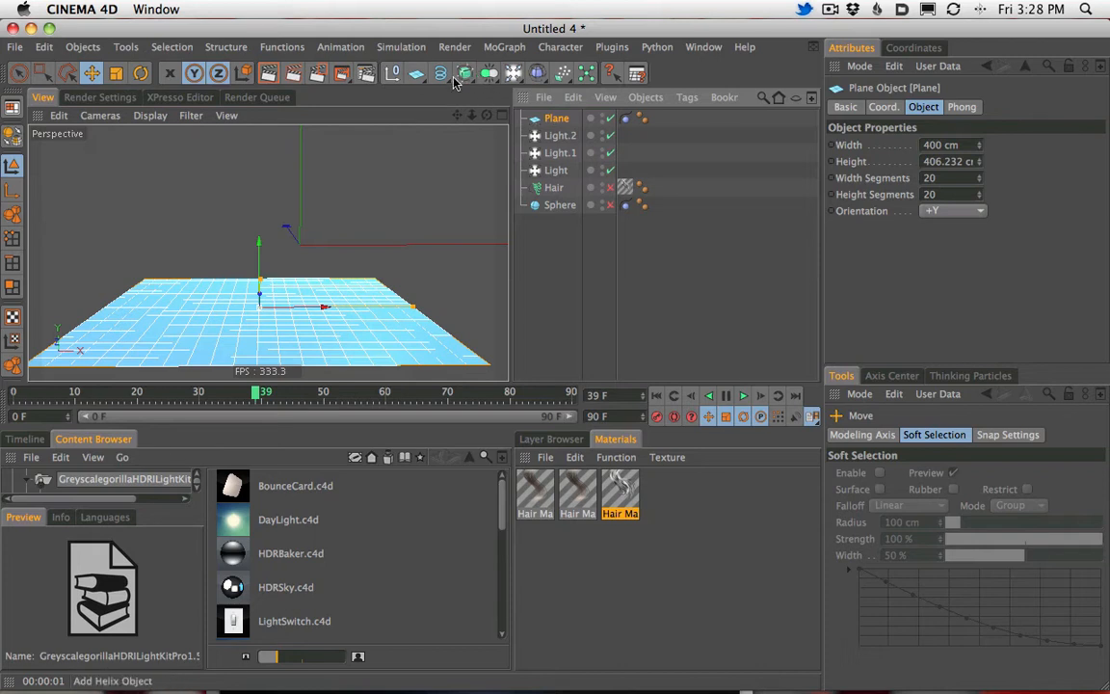
{"action": "left_click", "coordinate": [392, 47]}
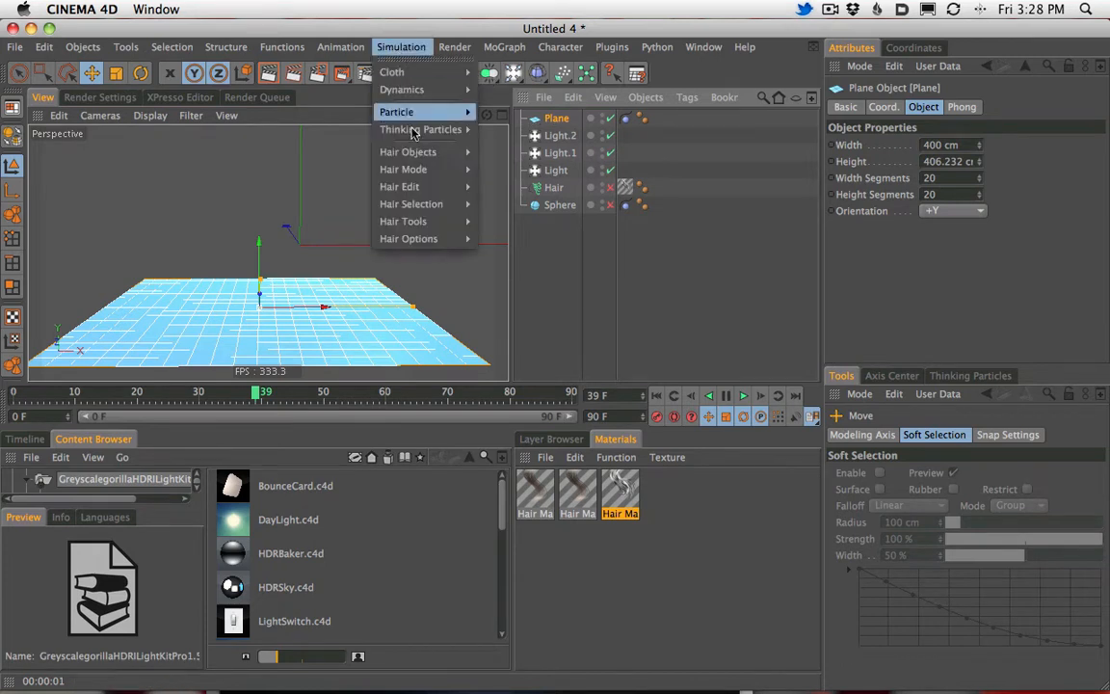
{"action": "mouse_move", "coordinate": [420, 155]}
{"action": "left_click", "coordinate": [511, 157]}
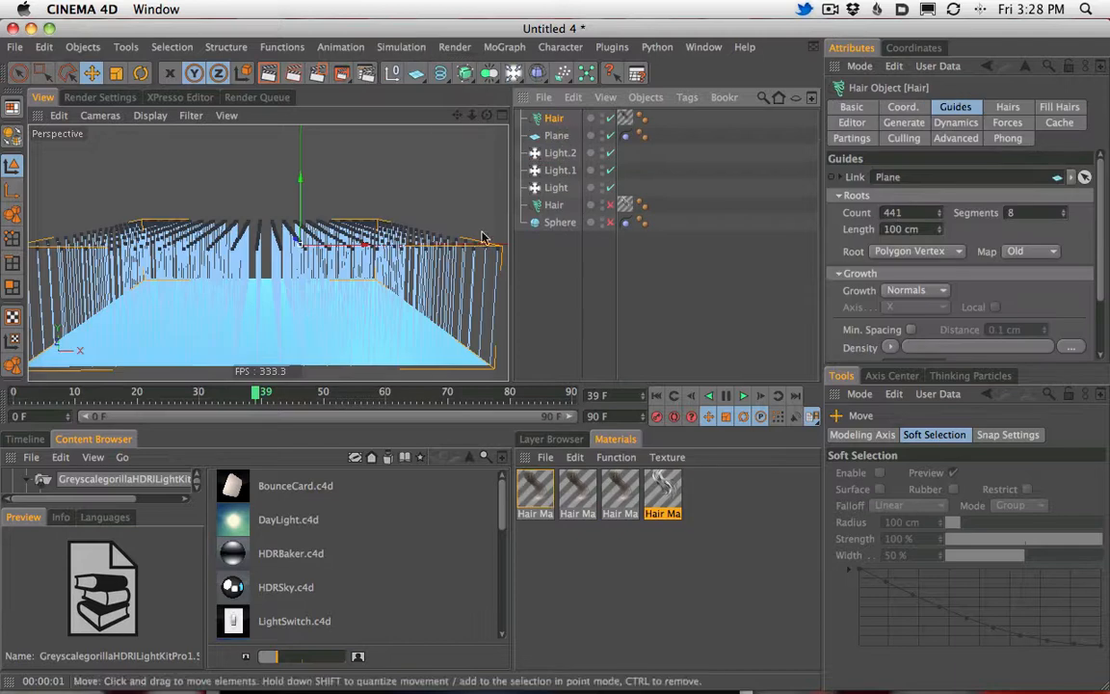
{"action": "left_click_drag", "start_coordinate": [940, 233], "coordinate": [915, 309]}
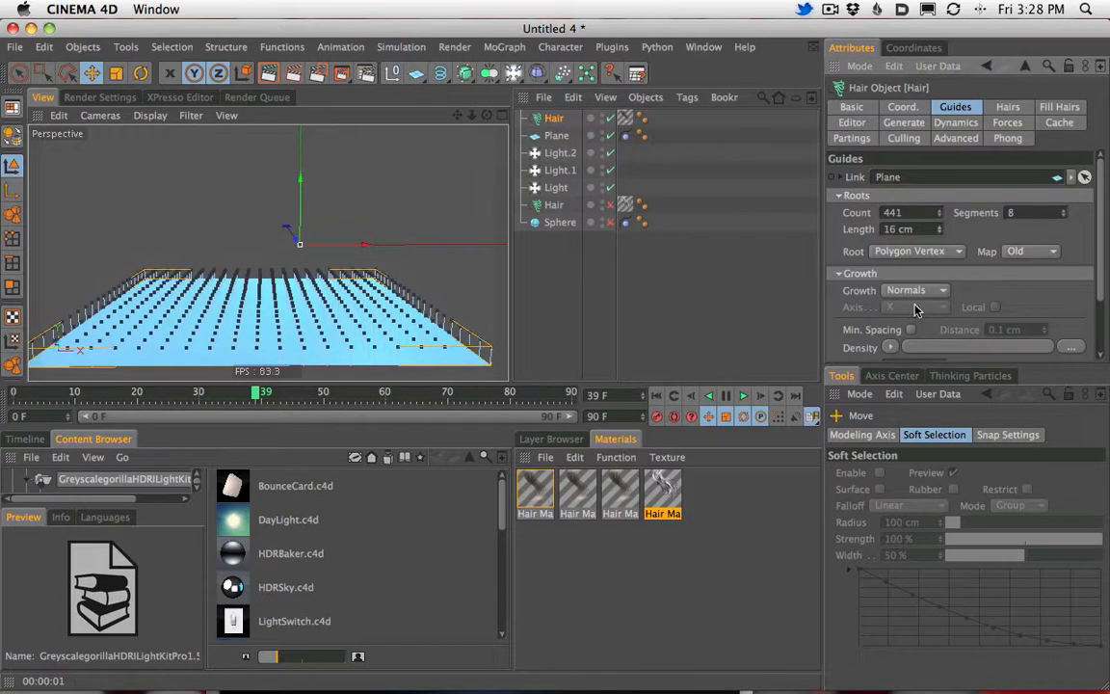
{"action": "left_click", "coordinate": [743, 396]}
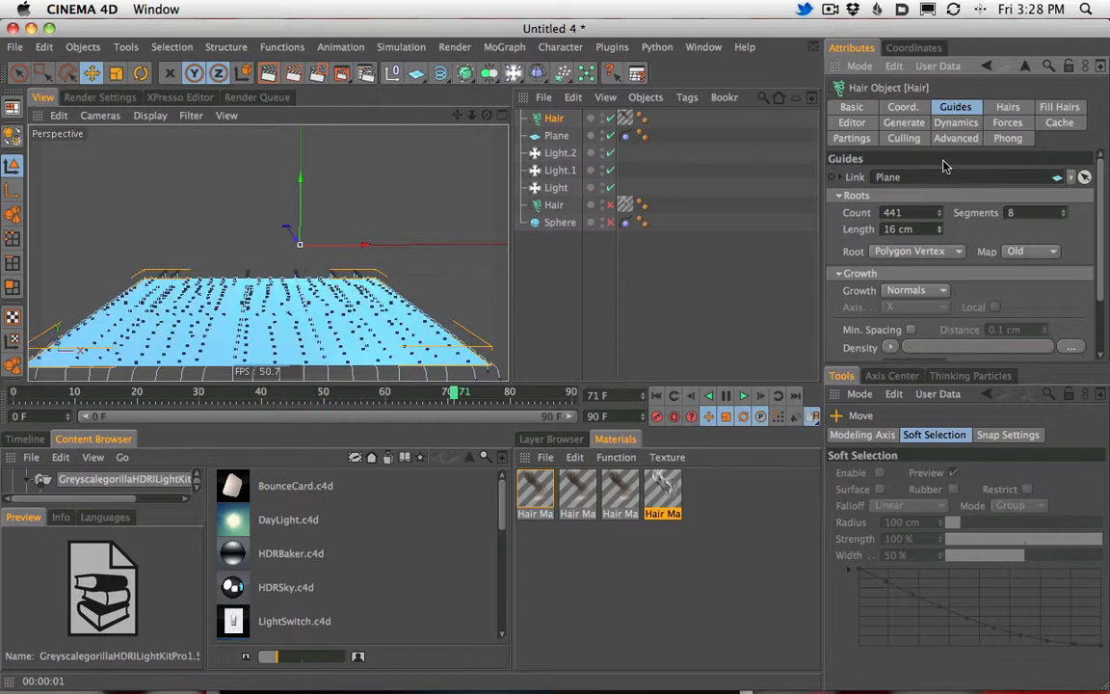
Step: Set the Plane hair's dynamics Rest Hold to 65 % and replay the simulation
{"action": "left_click", "coordinate": [957, 124]}
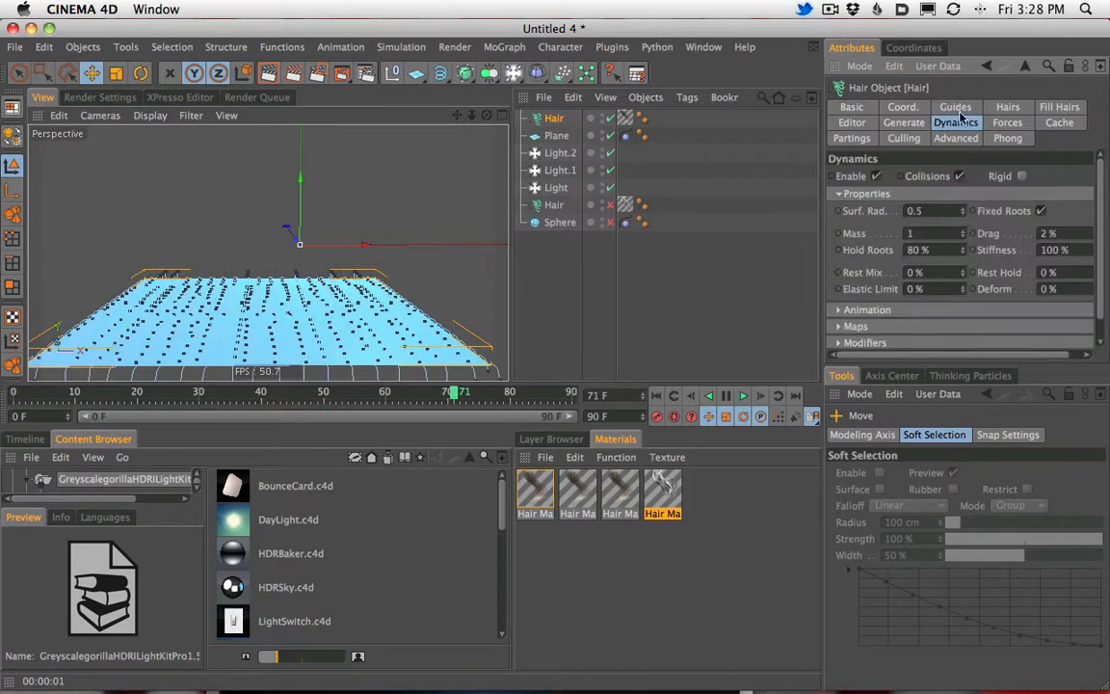
{"action": "left_click_drag", "start_coordinate": [995, 358], "coordinate": [1008, 359]}
{"action": "left_click_drag", "start_coordinate": [976, 271], "coordinate": [983, 198]}
{"action": "left_click", "coordinate": [743, 395]}
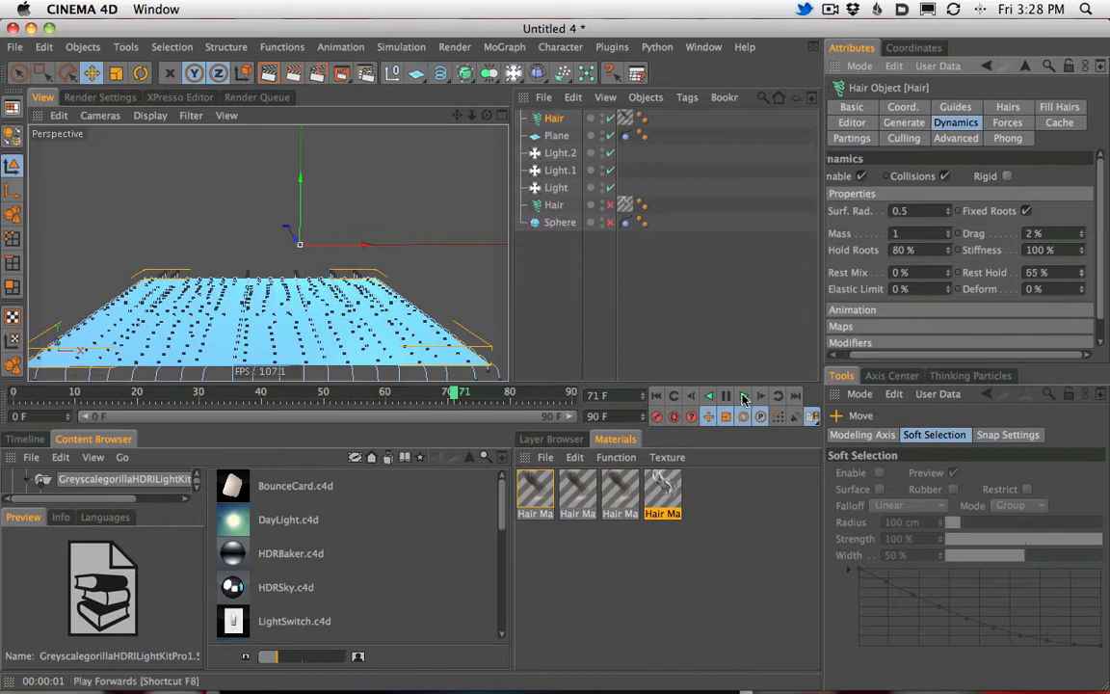
{"action": "left_click", "coordinate": [743, 396]}
Step: Set the root color of the Plane hair material's gradient to dark green, RGB 25, 68, 26
{"action": "left_click", "coordinate": [545, 458]}
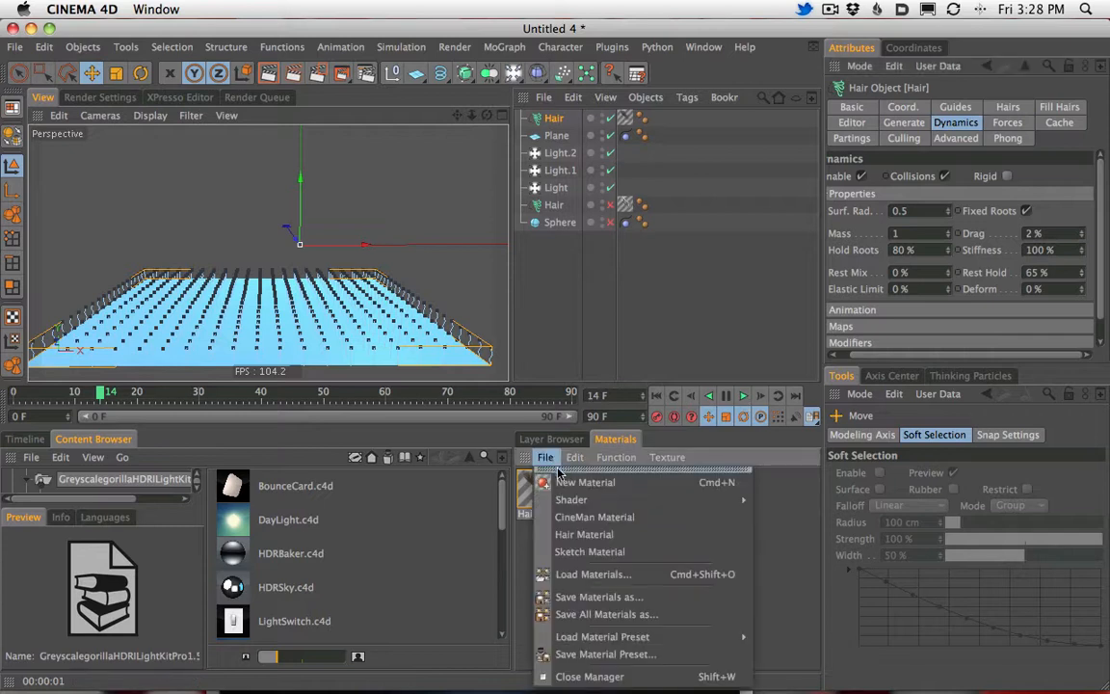
{"action": "left_click", "coordinate": [627, 118]}
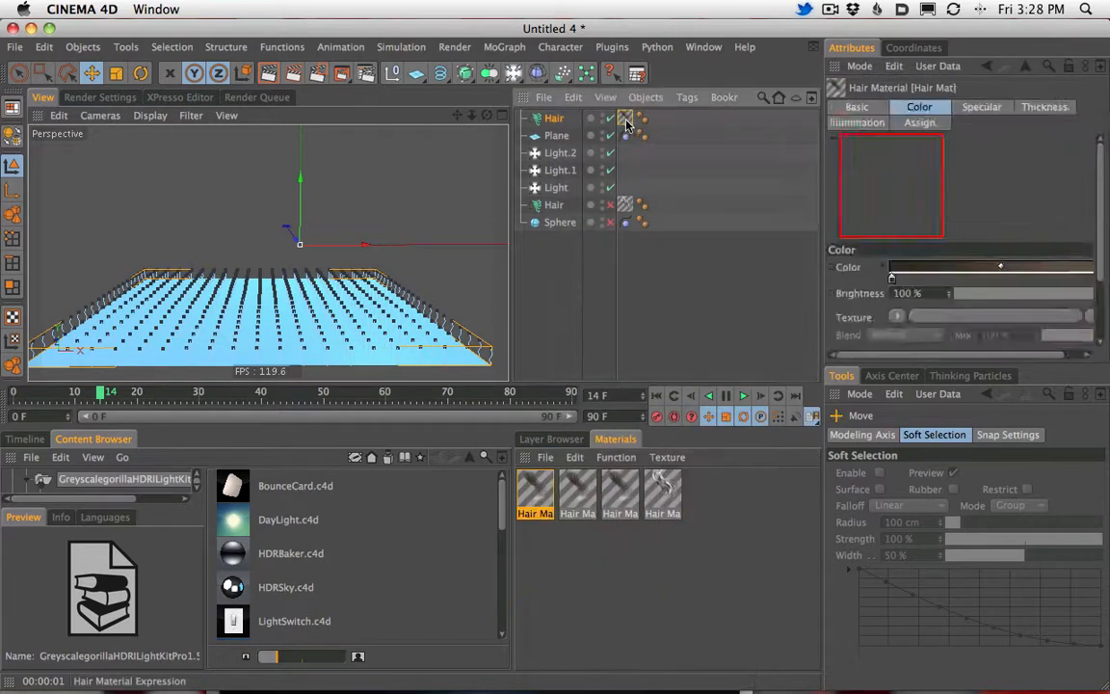
{"action": "double_click", "coordinate": [540, 497]}
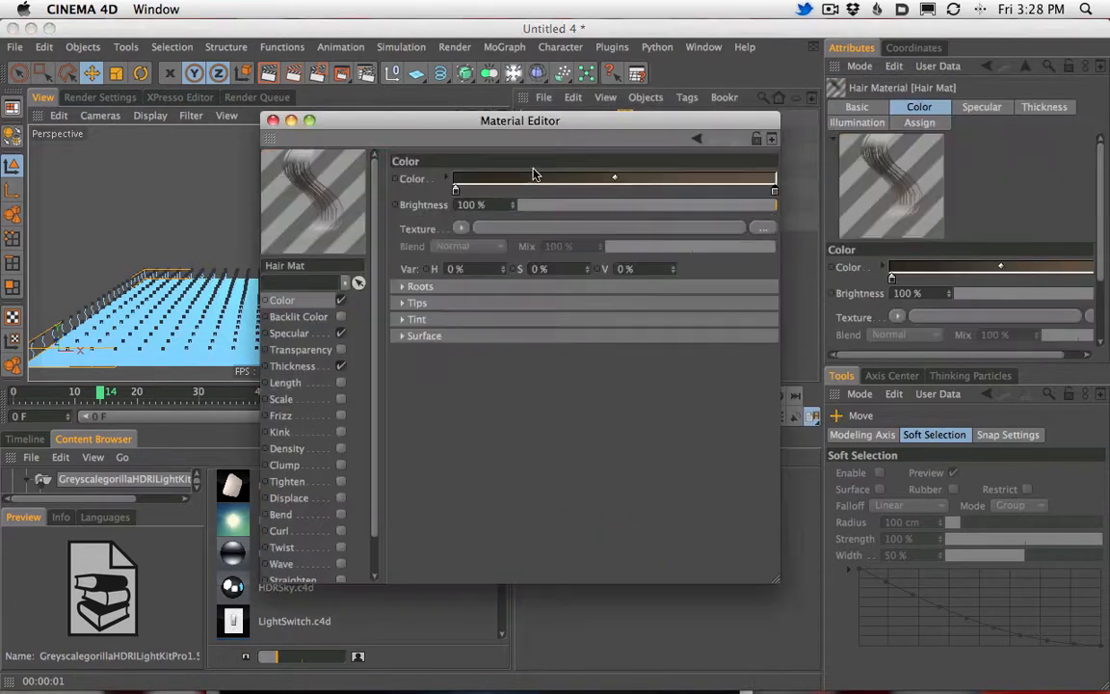
{"action": "double_click", "coordinate": [456, 189]}
{"action": "left_click", "coordinate": [442, 141]}
{"action": "left_click_drag", "start_coordinate": [403, 181], "coordinate": [427, 204]}
{"action": "left_click", "coordinate": [475, 141]}
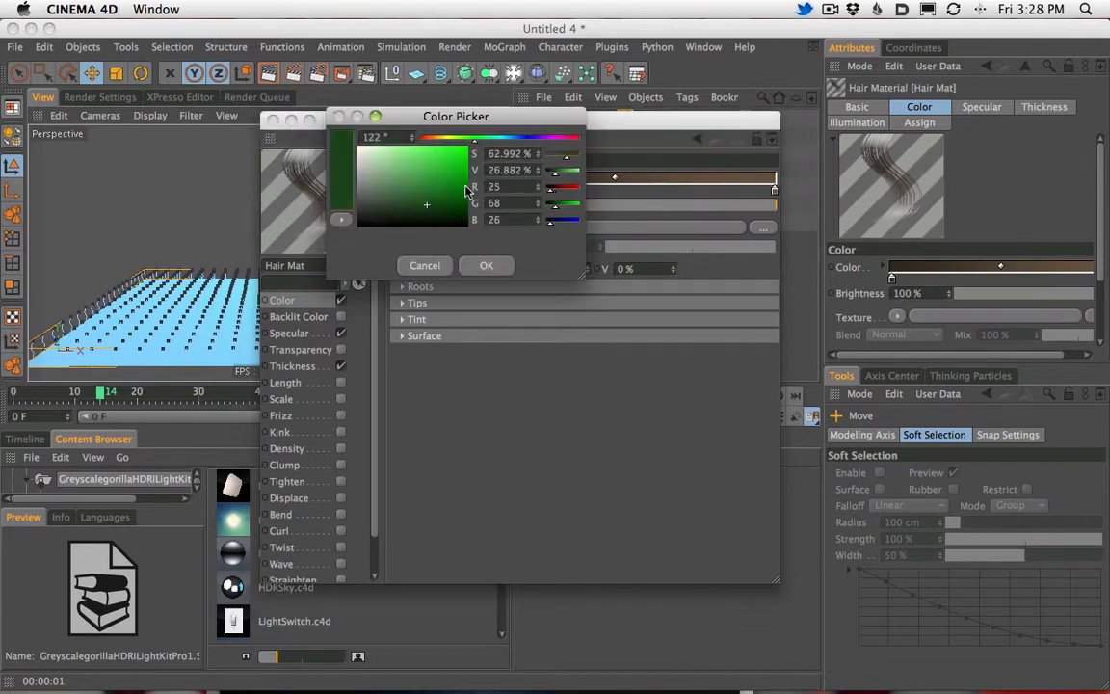
{"action": "left_click", "coordinate": [487, 265]}
Step: Set the tip color of the hair material's gradient to a dark green slightly brighter than the root
{"action": "double_click", "coordinate": [774, 190]}
{"action": "left_click", "coordinate": [796, 136]}
{"action": "left_click", "coordinate": [773, 185]}
{"action": "left_click", "coordinate": [796, 267]}
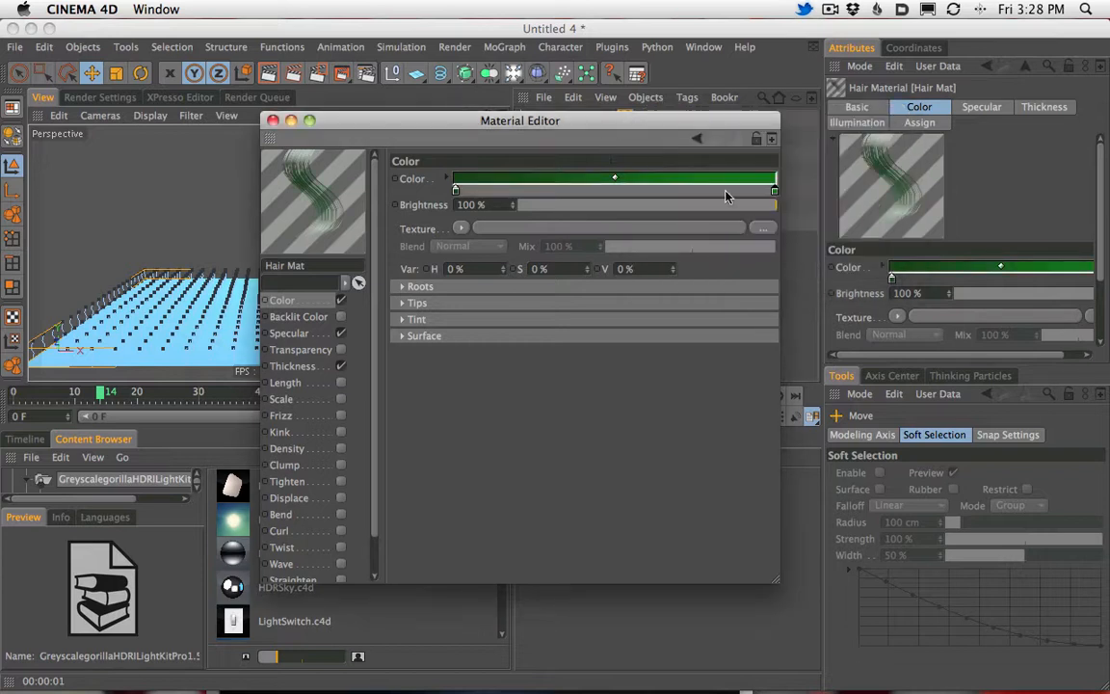
{"action": "double_click", "coordinate": [774, 190]}
{"action": "left_click", "coordinate": [796, 267]}
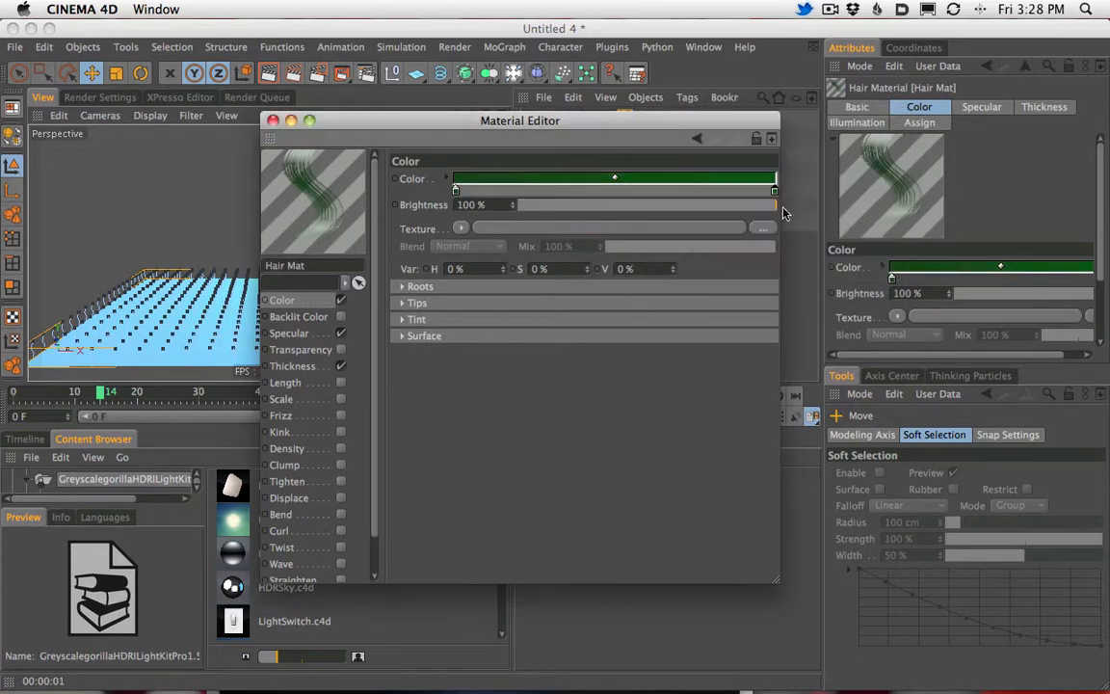
Step: Set the hair material's primary specular strength to 34 %
{"action": "left_click_drag", "start_coordinate": [447, 124], "coordinate": [569, 102]}
{"action": "left_click", "coordinate": [409, 311]}
{"action": "left_click", "coordinate": [733, 231]}
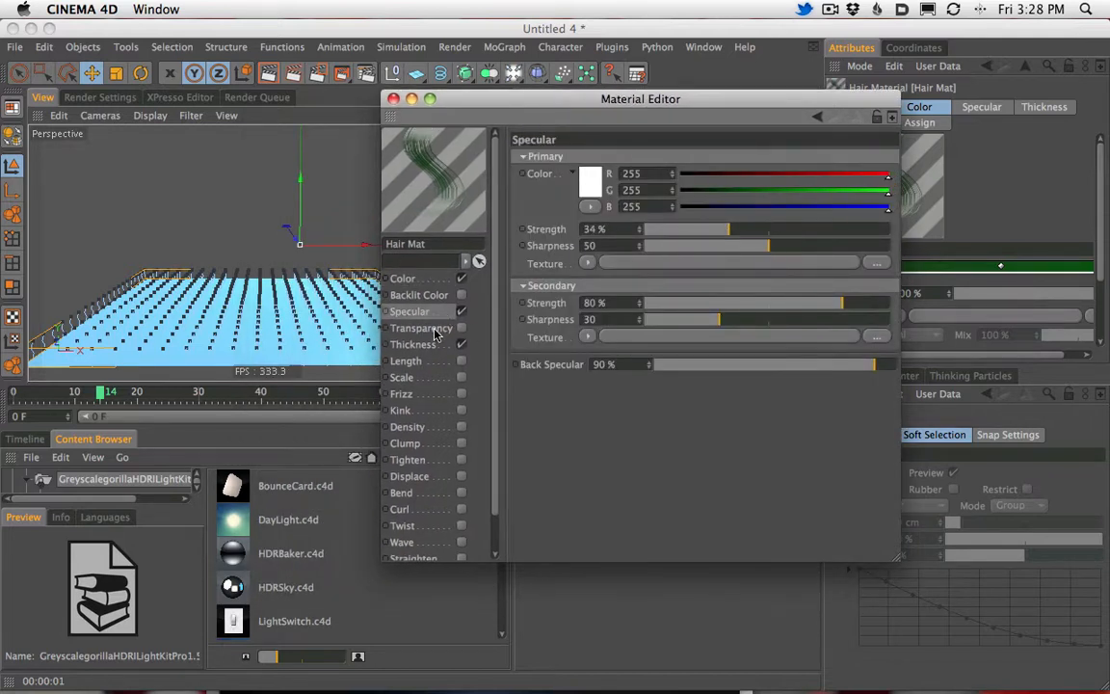
Step: Enable Kink on the green hair material and render a closer view of the plane
{"action": "left_click", "coordinate": [415, 346]}
{"action": "left_click_drag", "start_coordinate": [722, 160], "coordinate": [732, 156]}
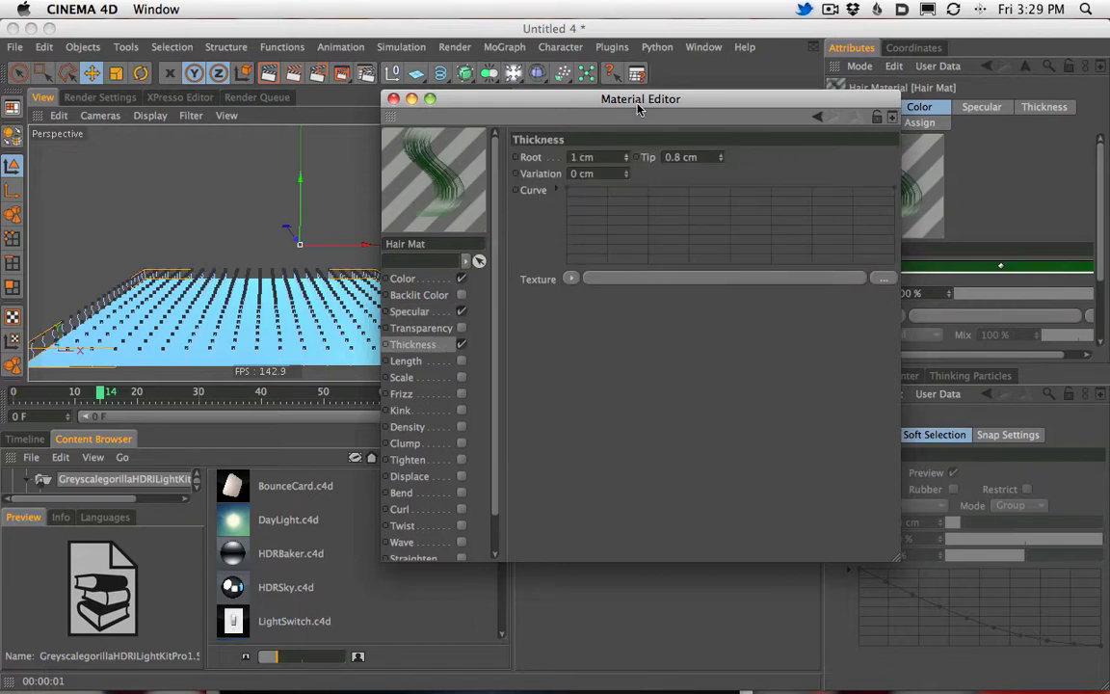
{"action": "left_click_drag", "start_coordinate": [636, 116], "coordinate": [644, 133]}
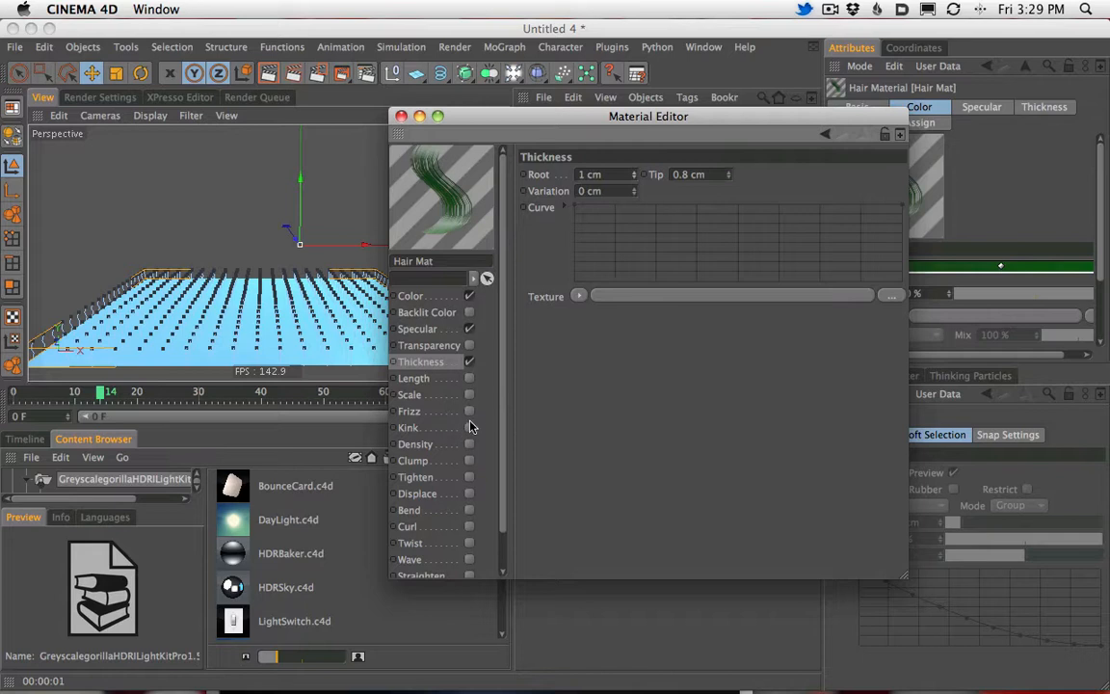
{"action": "left_click", "coordinate": [470, 429]}
{"action": "left_click", "coordinate": [401, 116]}
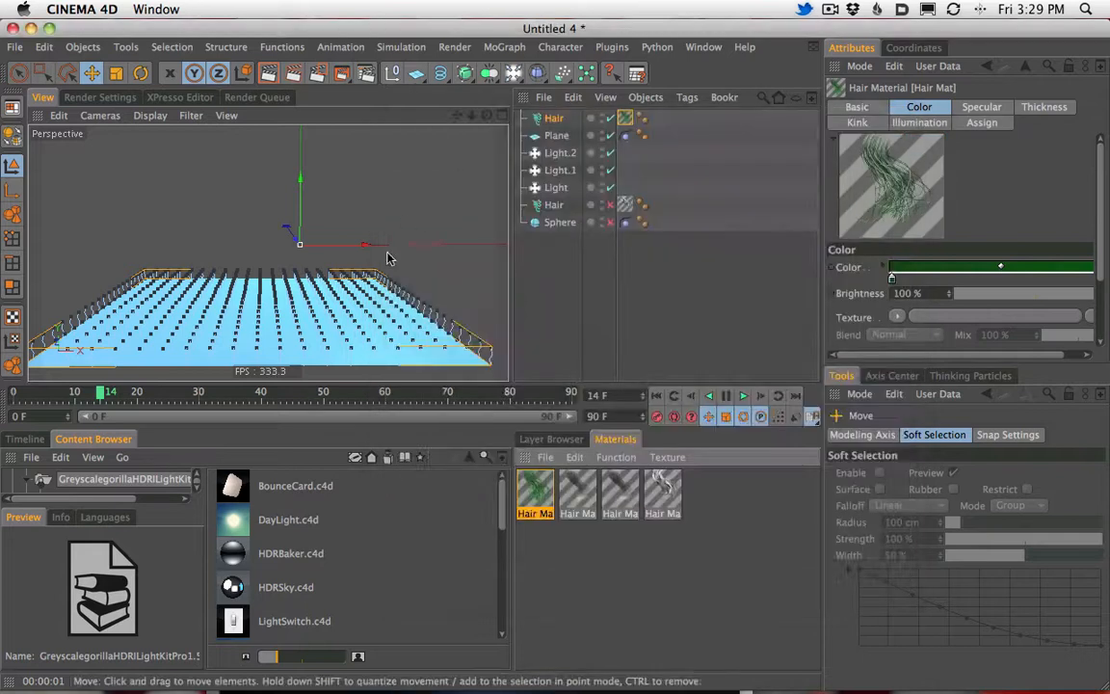
{"action": "right_click_drag", "start_coordinate": [352, 279], "coordinate": [554, 217], "text": "alt"}
{"action": "middle_click_drag", "start_coordinate": [384, 307], "coordinate": [389, 188], "text": "alt"}
{"action": "left_click_drag", "start_coordinate": [389, 188], "coordinate": [468, 154], "text": "alt"}
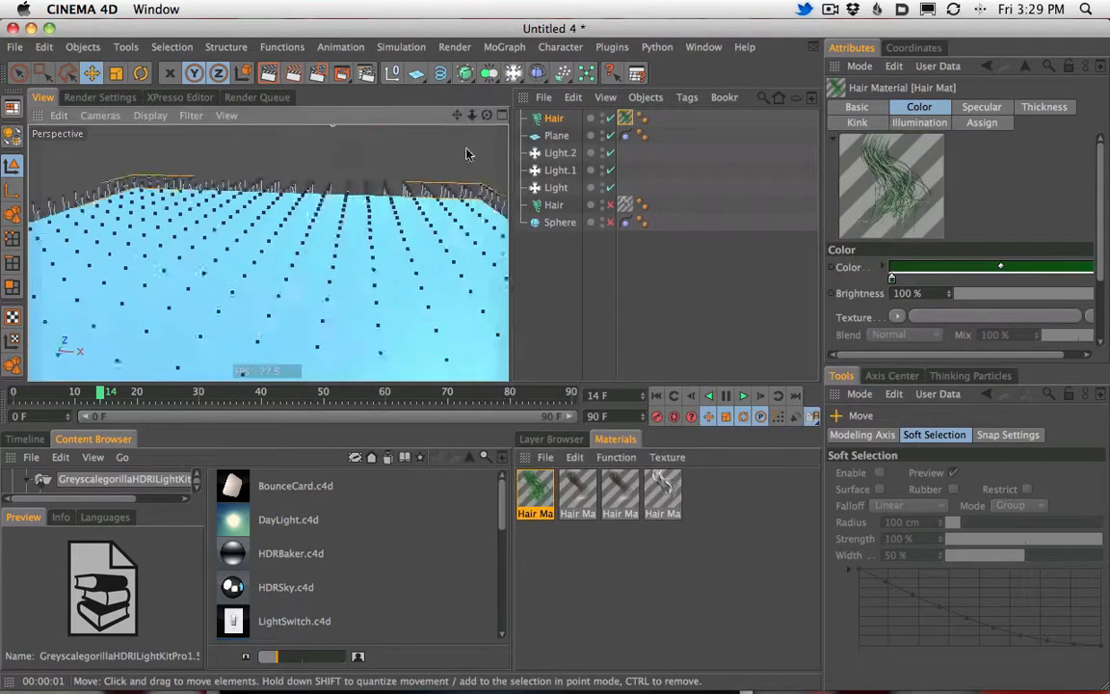
{"action": "left_click", "coordinate": [269, 74]}
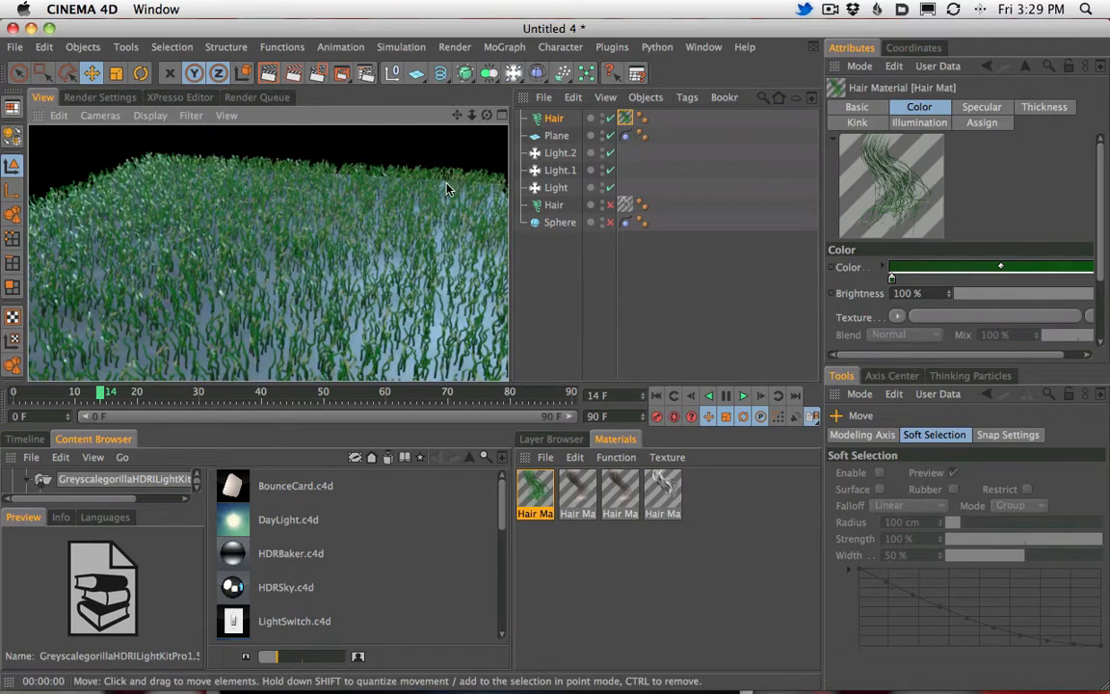
Step: Enable Frizz at 16 % on the green hair material and render the view
{"action": "double_click", "coordinate": [535, 492]}
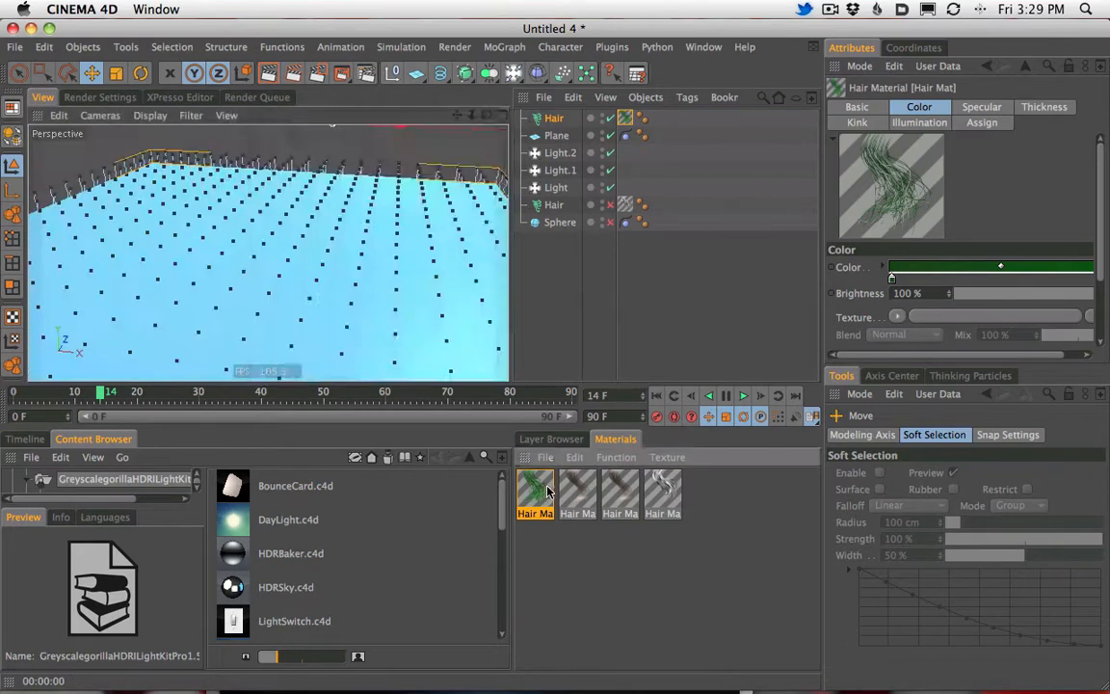
{"action": "left_click_drag", "start_coordinate": [499, 181], "coordinate": [487, 207]}
{"action": "left_click", "coordinate": [341, 415]}
{"action": "left_click", "coordinate": [269, 73]}
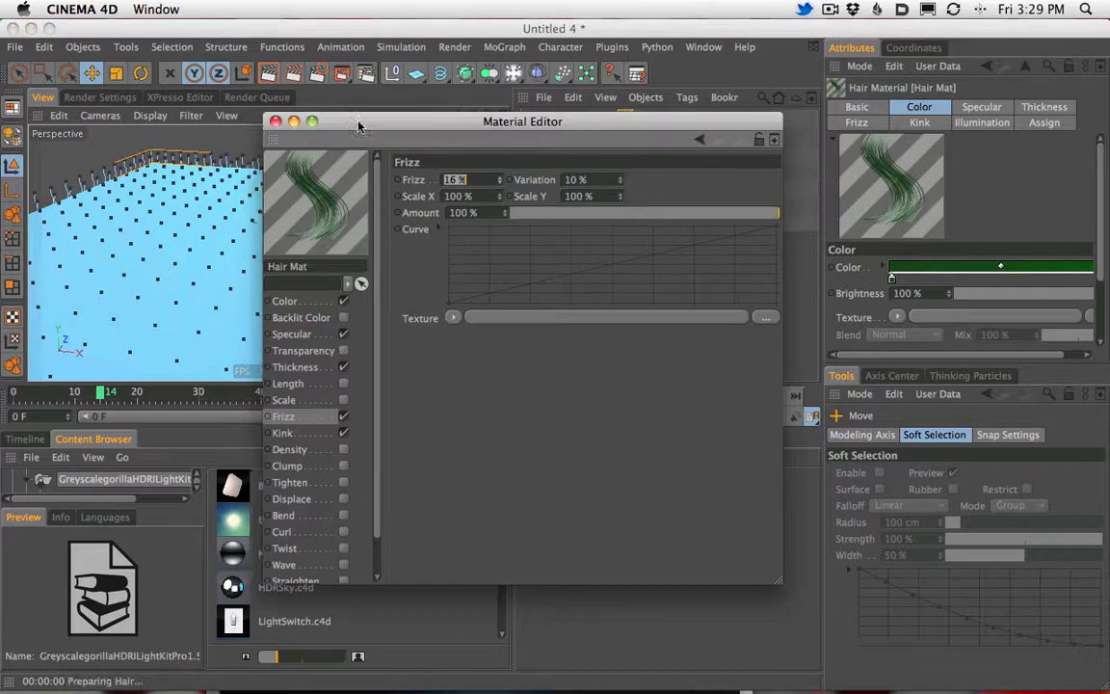
{"action": "left_click_drag", "start_coordinate": [342, 121], "coordinate": [641, 167]}
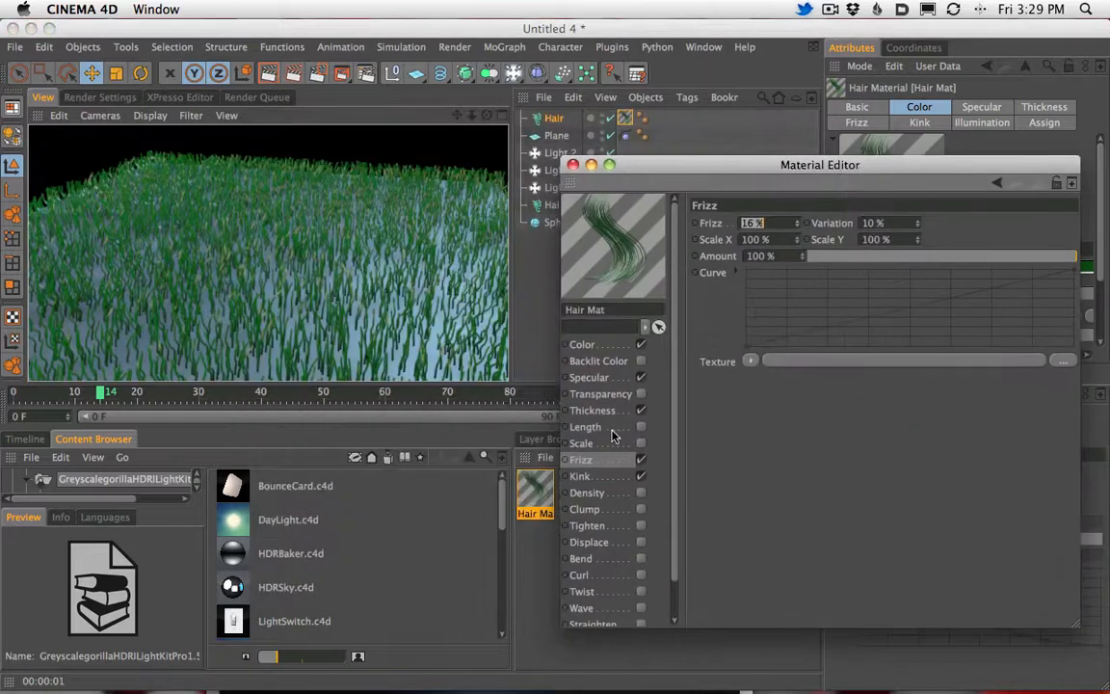
{"action": "left_click", "coordinate": [640, 475]}
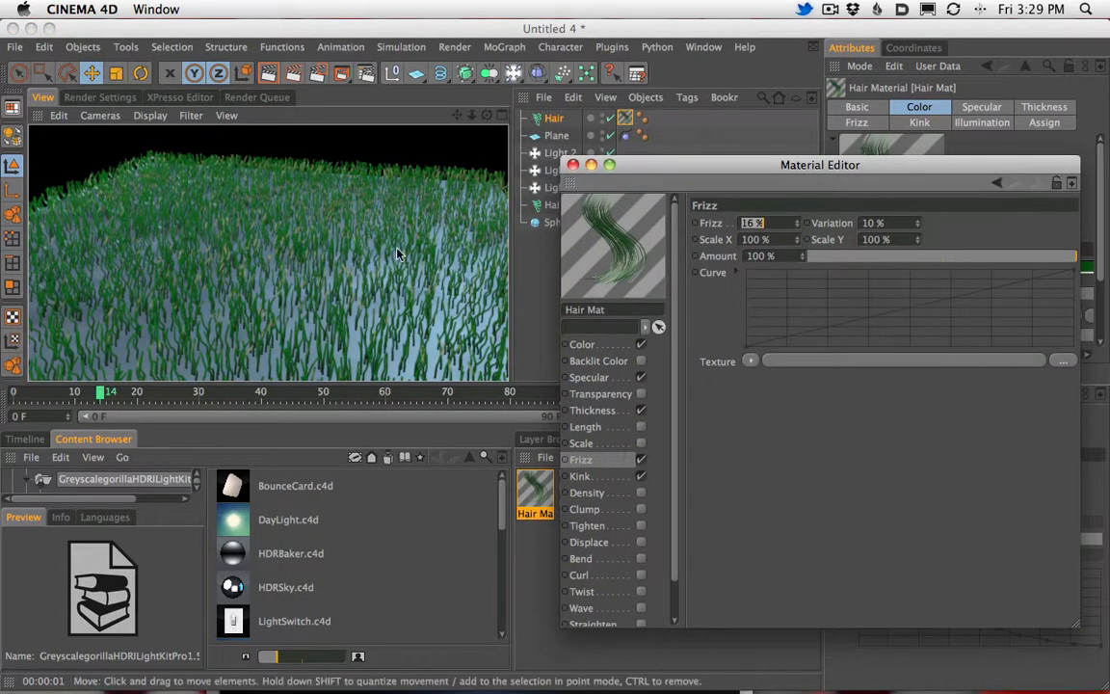
{"action": "left_click", "coordinate": [572, 165]}
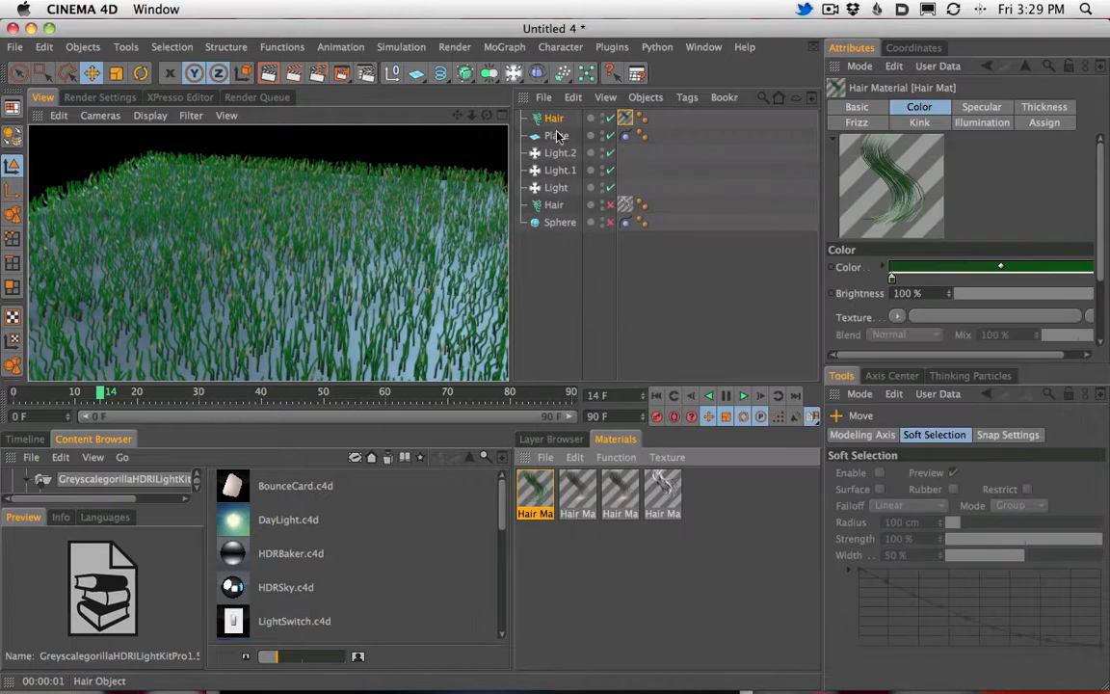
Step: Set the Plane hair's count to 50000 and render the view
{"action": "left_click", "coordinate": [554, 119]}
{"action": "left_click", "coordinate": [1007, 107]}
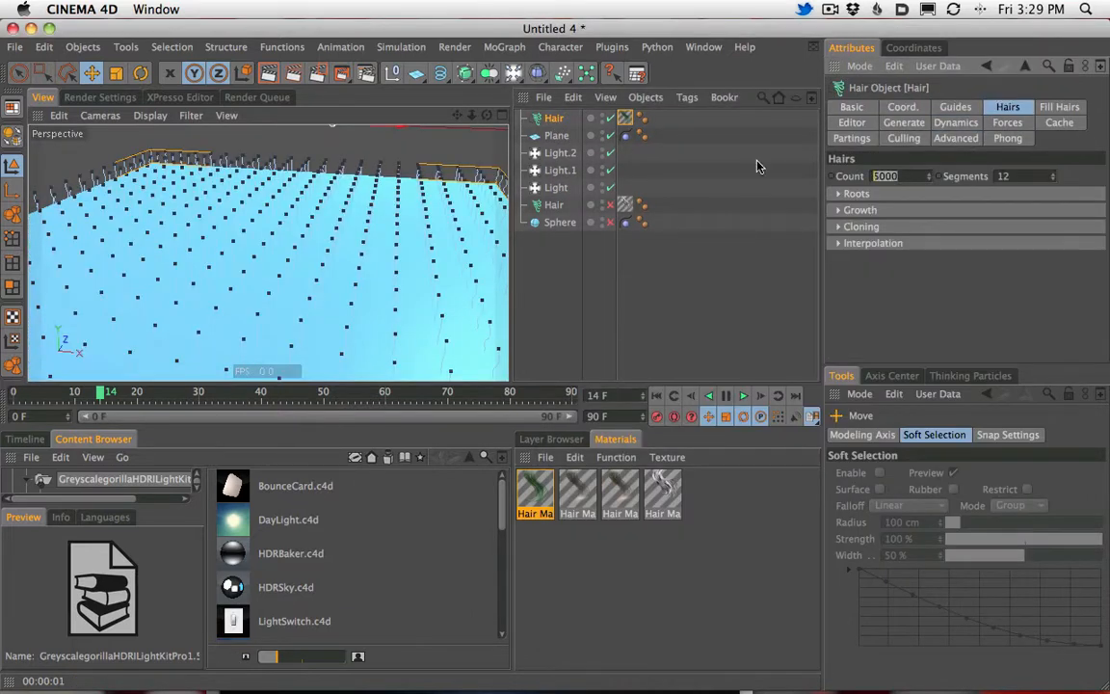
{"action": "type", "text": "50000"}
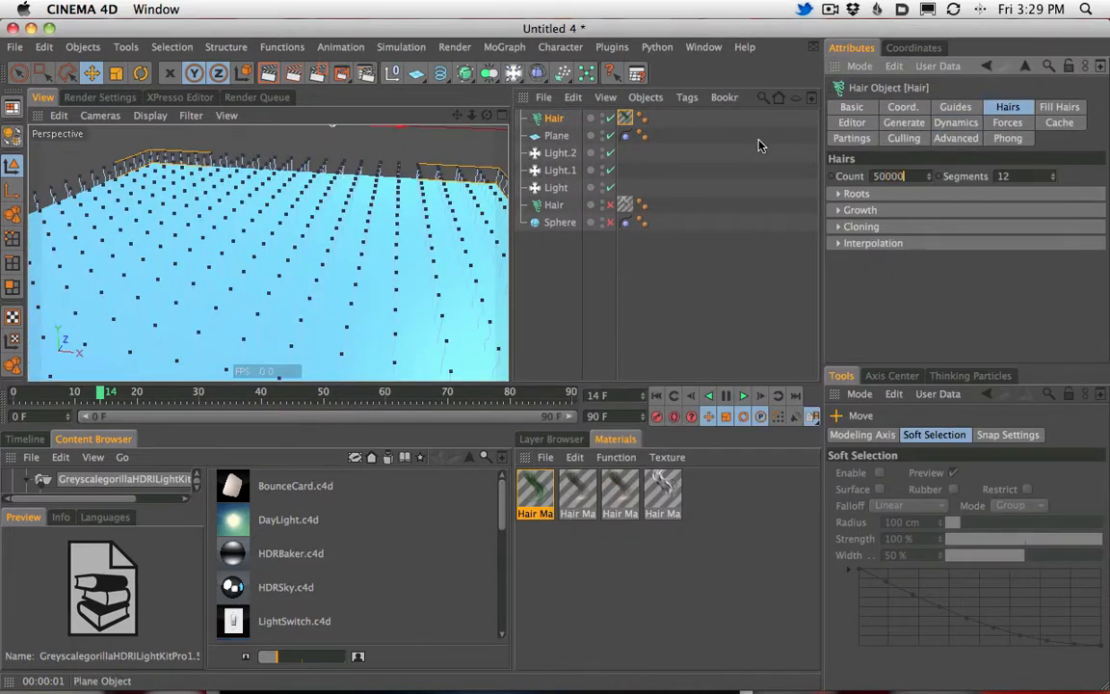
{"action": "left_click", "coordinate": [758, 144]}
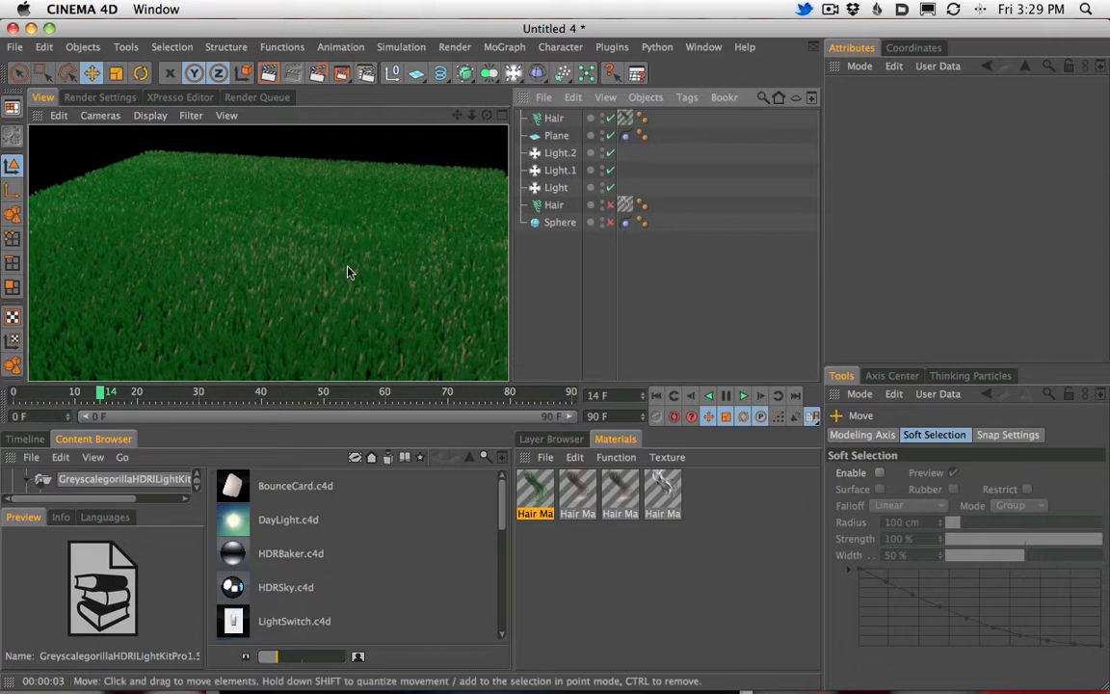
Step: Enable Clump on the green hair material and render a close-up of the grass
{"action": "middle_click_drag", "start_coordinate": [353, 292], "coordinate": [350, 226], "text": "alt"}
{"action": "right_click_drag", "start_coordinate": [350, 227], "coordinate": [513, 201], "text": "alt"}
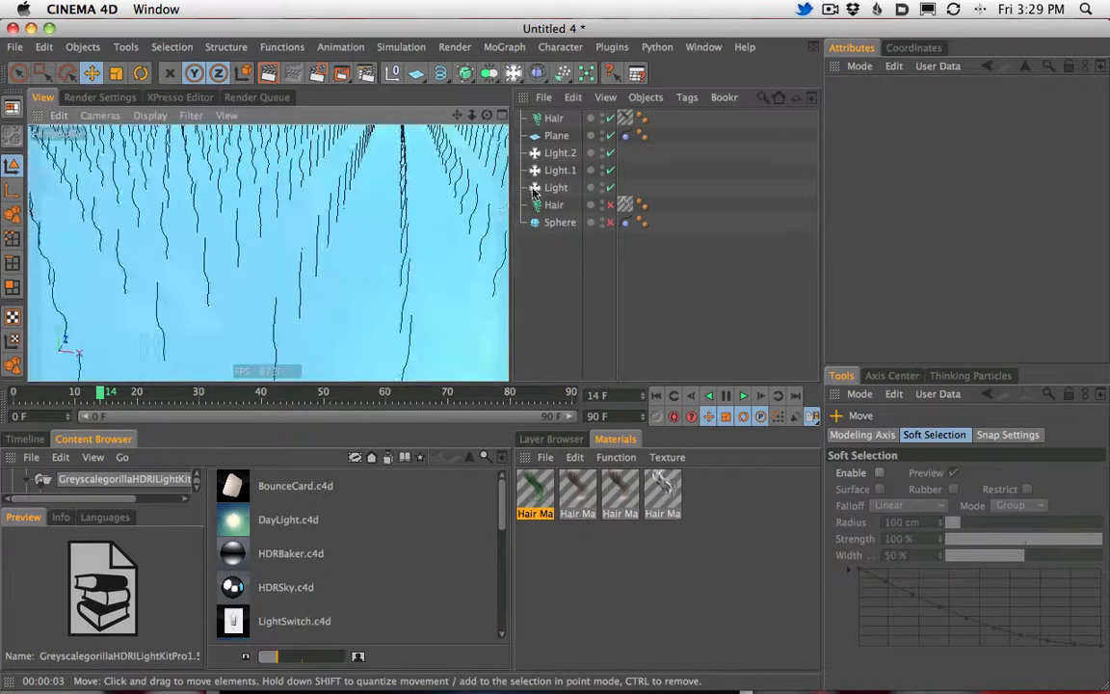
{"action": "key", "text": "ctrl+r"}
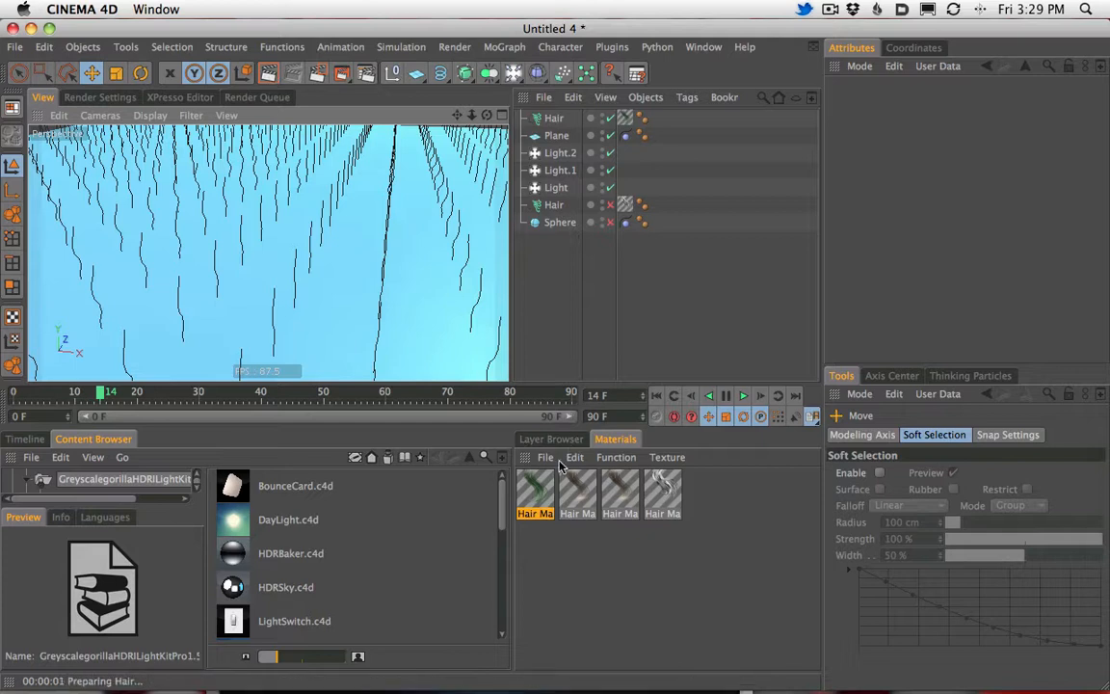
{"action": "left_click", "coordinate": [535, 494]}
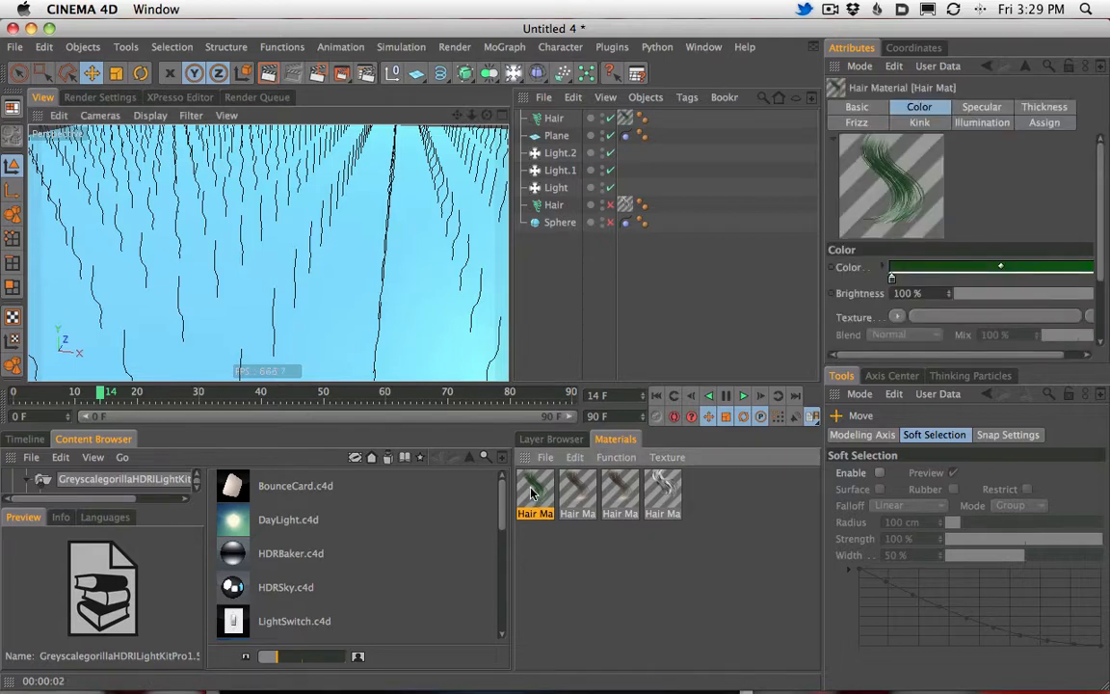
{"action": "double_click", "coordinate": [528, 490]}
{"action": "left_click", "coordinate": [340, 465]}
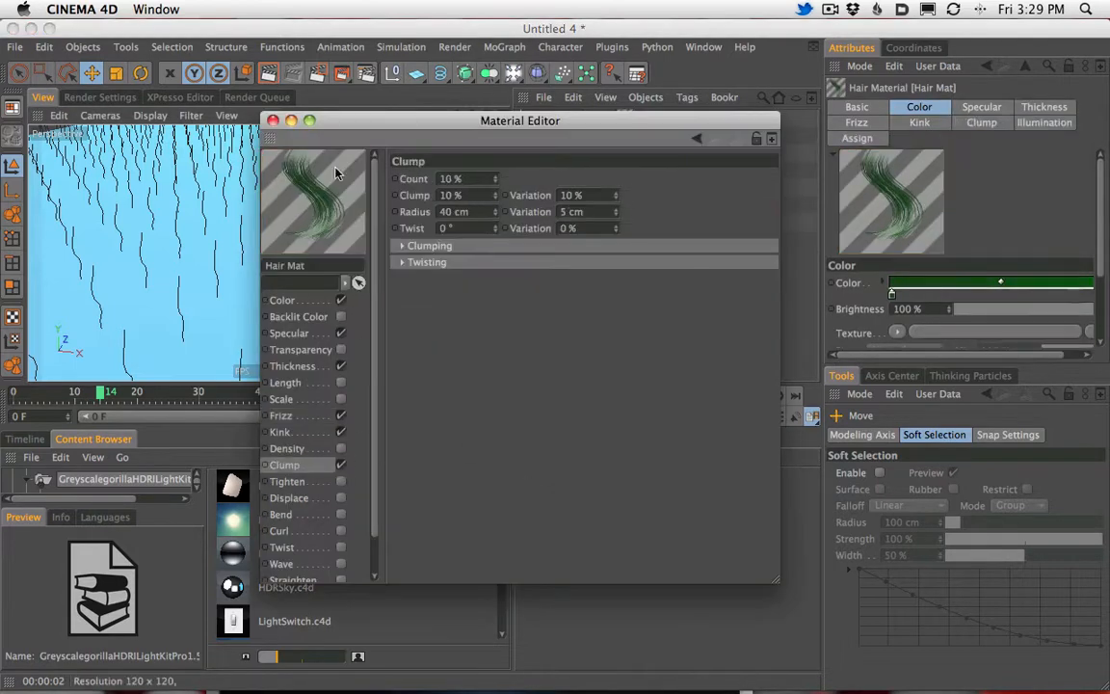
{"action": "left_click", "coordinate": [273, 121]}
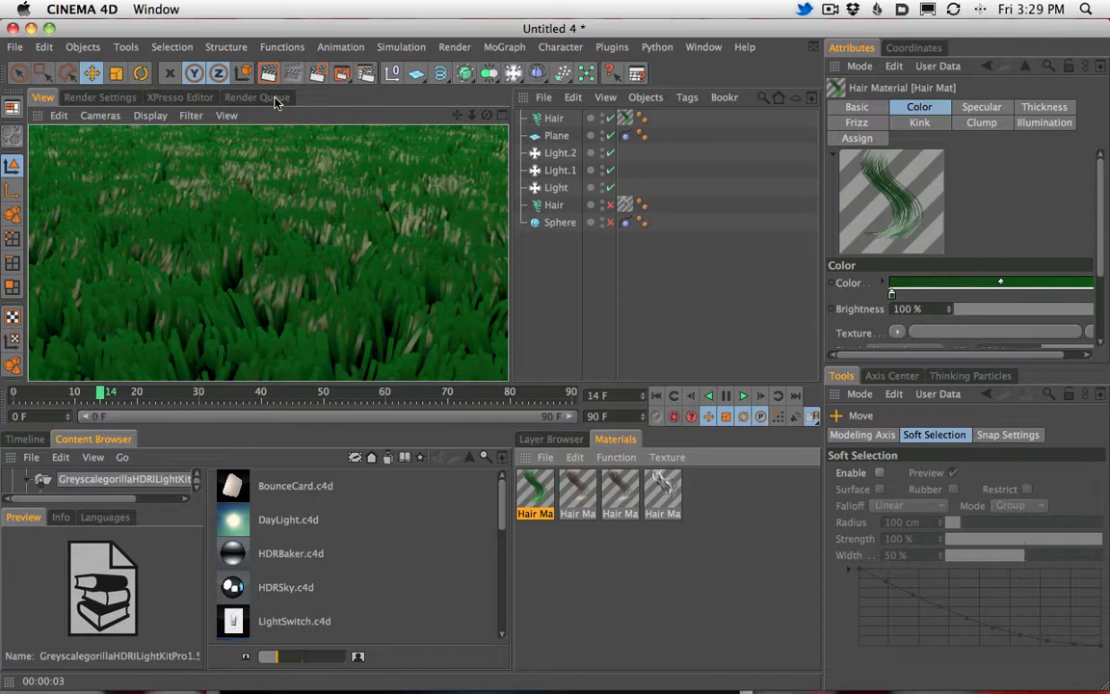
Step: Set the hair material's thickness to 0.5 cm at the root and 0 cm at the tip, and render the view
{"action": "double_click", "coordinate": [536, 492]}
{"action": "left_click", "coordinate": [314, 366]}
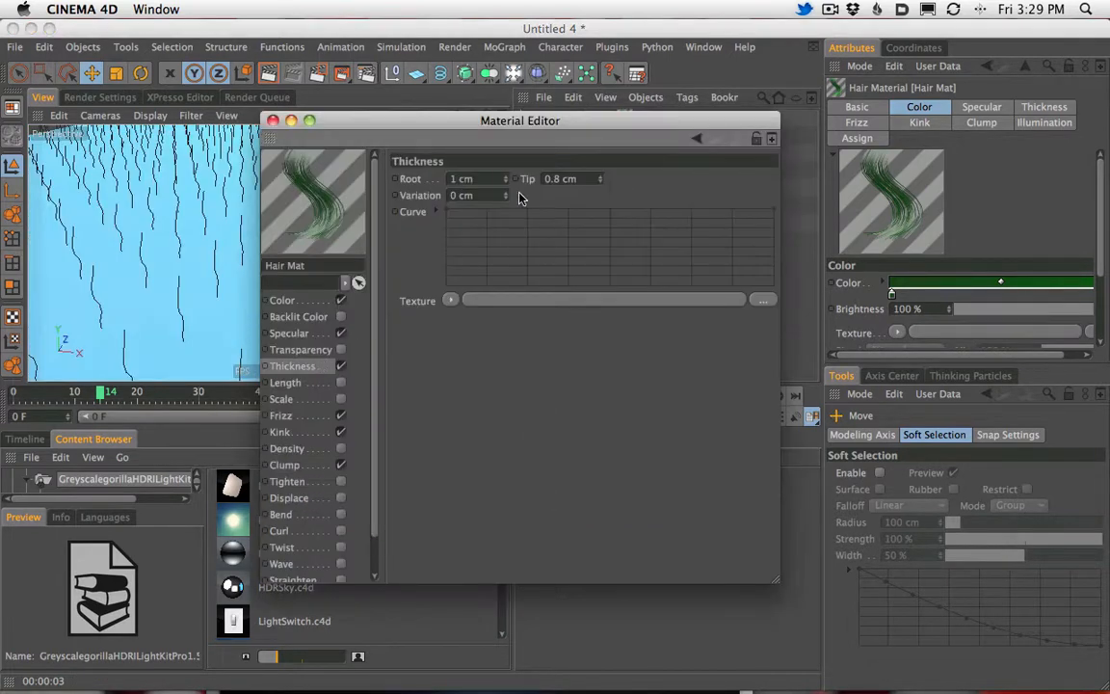
{"action": "left_click_drag", "start_coordinate": [602, 179], "coordinate": [598, 196]}
{"action": "left_click_drag", "start_coordinate": [477, 179], "coordinate": [376, 145]}
{"action": "type", "text": "0.5"}
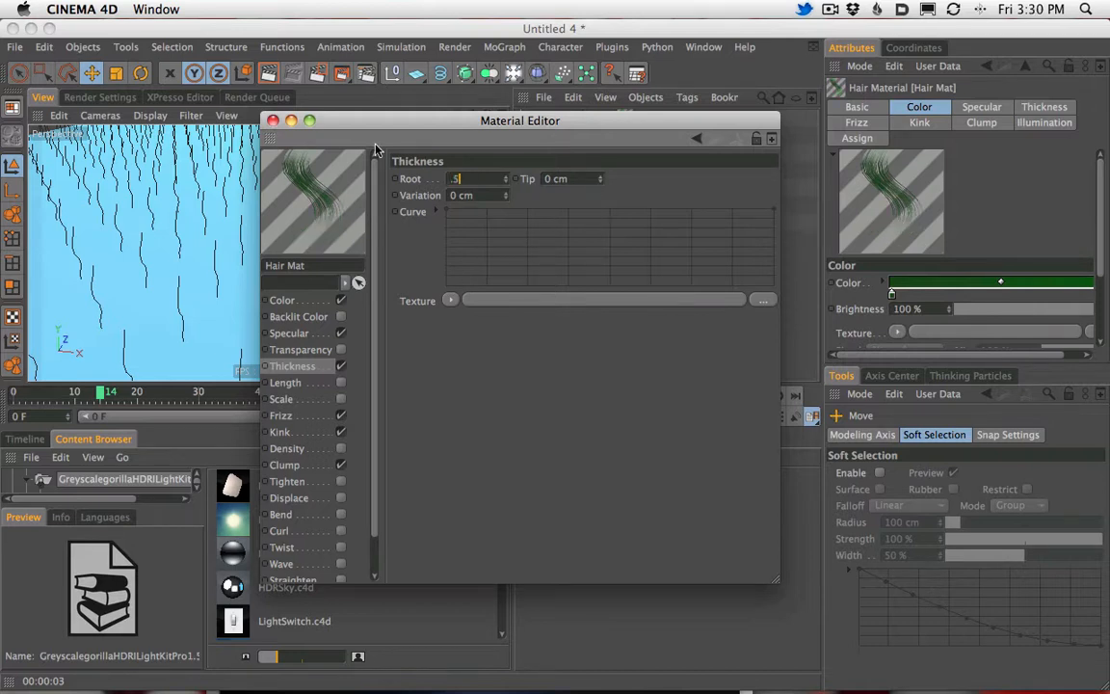
{"action": "key", "text": "Return"}
{"action": "left_click", "coordinate": [273, 121]}
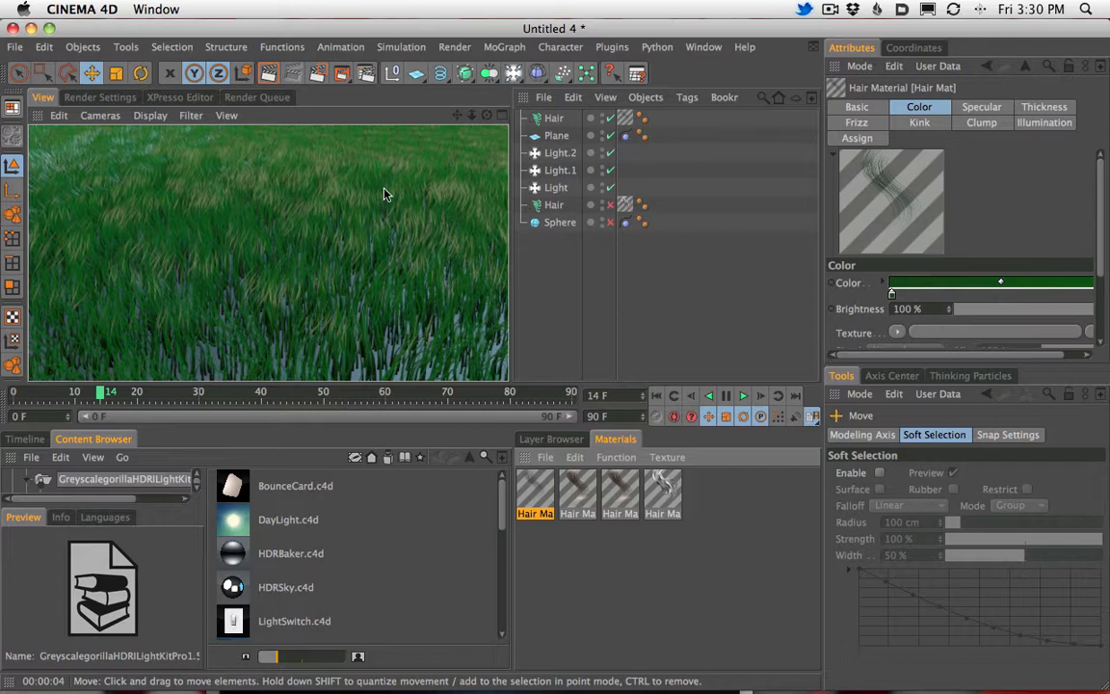
Step: Create a new standard material and apply it to the Plane
{"action": "left_click_drag", "start_coordinate": [388, 161], "coordinate": [365, 214], "text": "alt"}
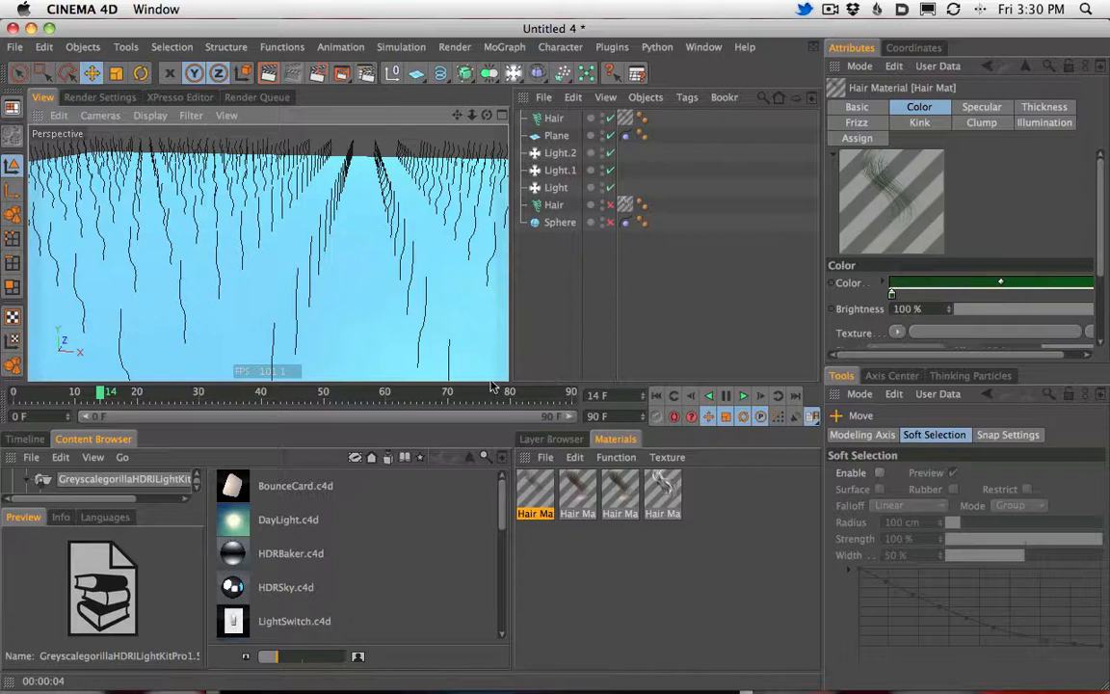
{"action": "left_click", "coordinate": [545, 457]}
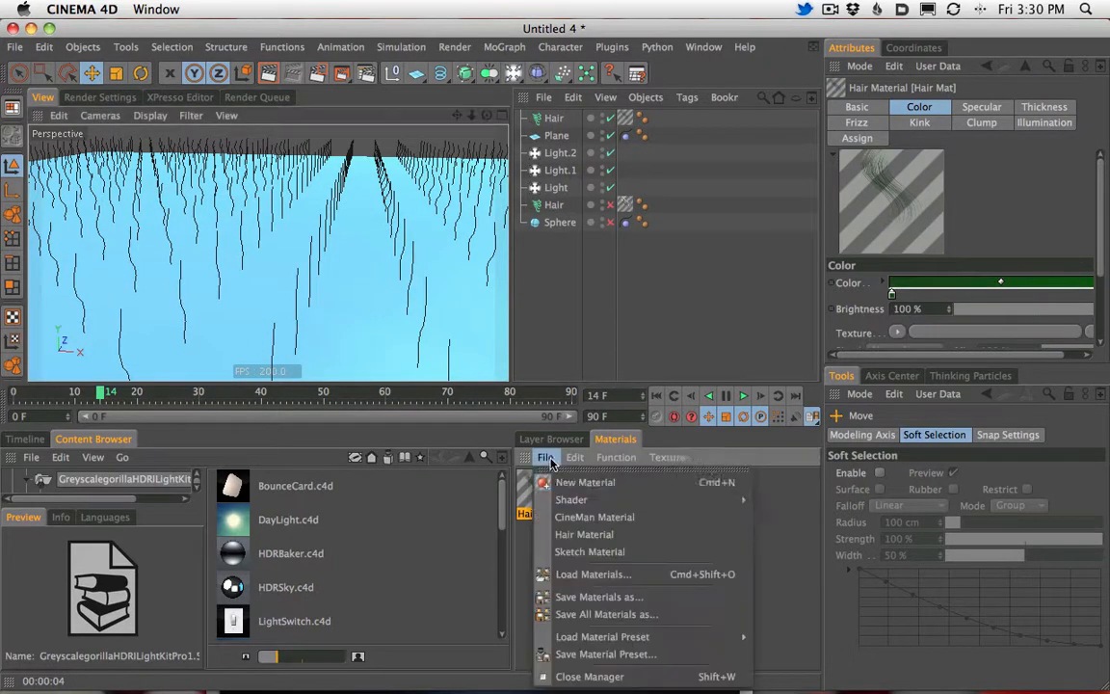
{"action": "left_click", "coordinate": [562, 484]}
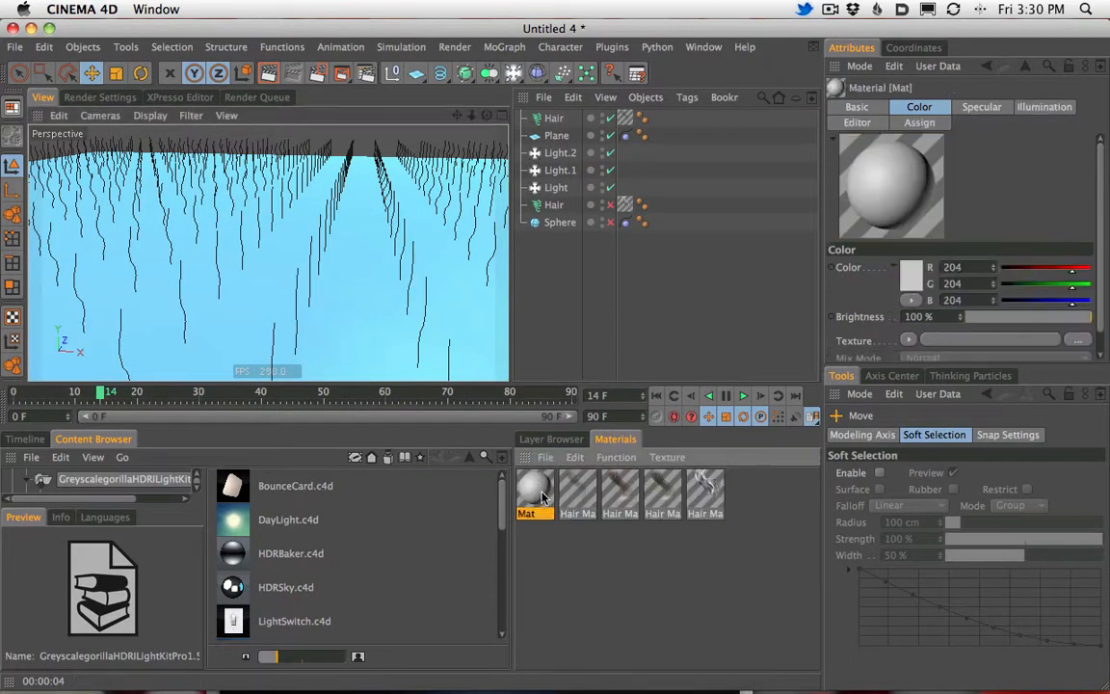
{"action": "left_click_drag", "start_coordinate": [538, 494], "coordinate": [562, 136]}
Step: Color the Plane's material dark brown, RGB 56, 41, 29, disable its Specular channel and render the view
{"action": "double_click", "coordinate": [535, 489]}
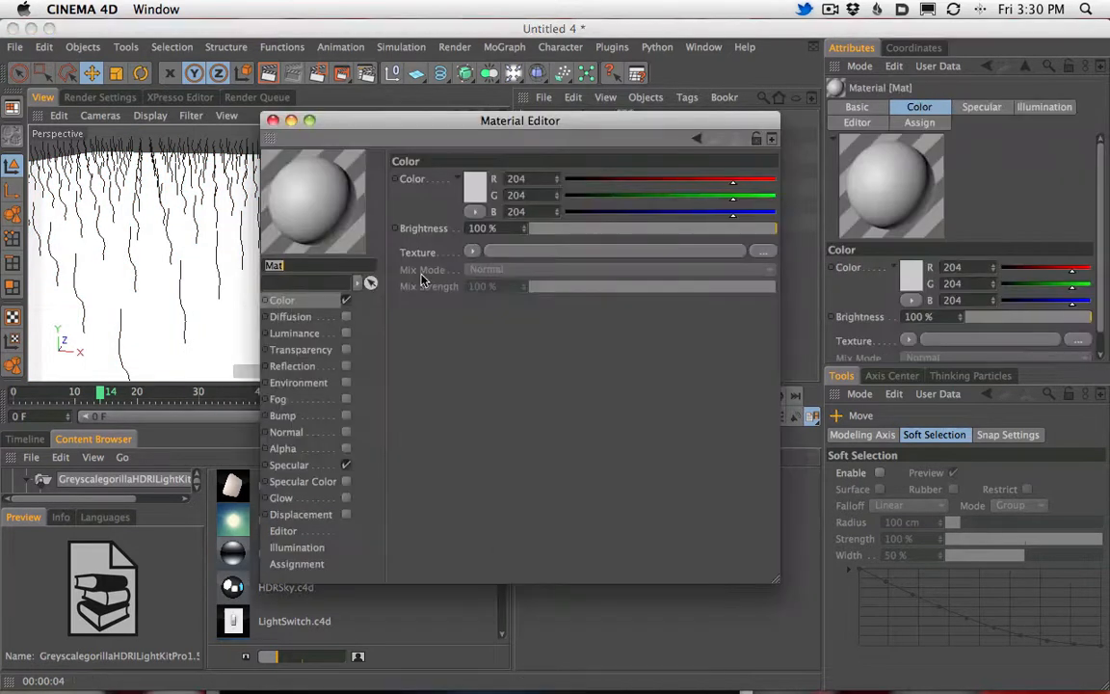
{"action": "left_click", "coordinate": [589, 213]}
{"action": "left_click", "coordinate": [600, 197]}
{"action": "left_click", "coordinate": [612, 181]}
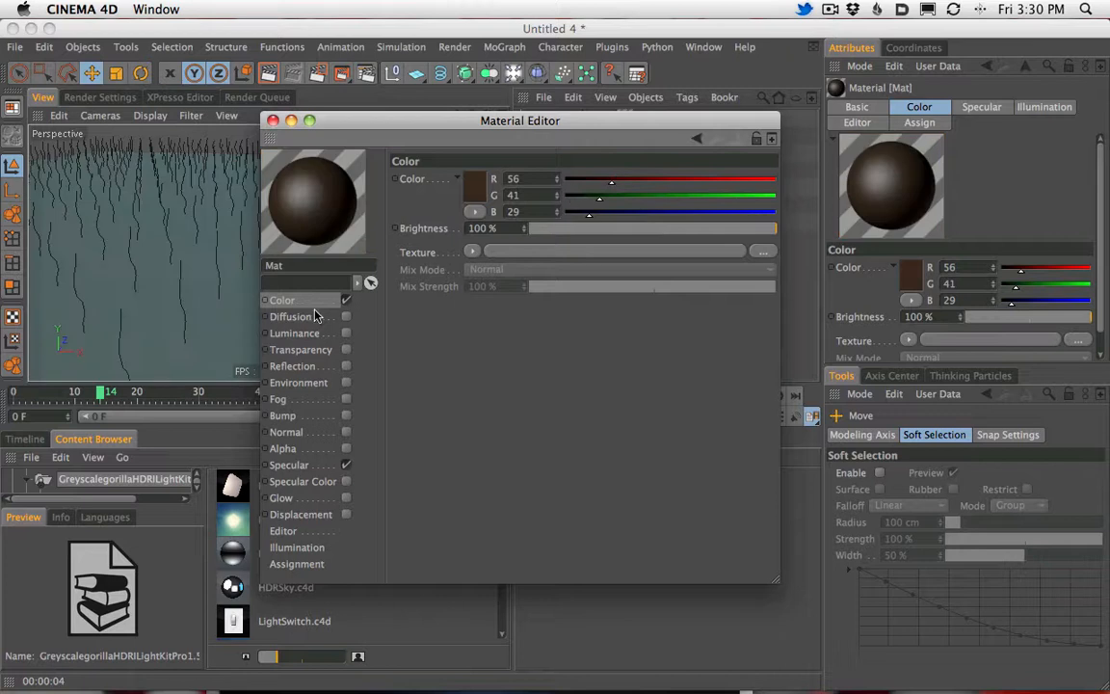
{"action": "left_click", "coordinate": [346, 464]}
{"action": "left_click", "coordinate": [273, 119]}
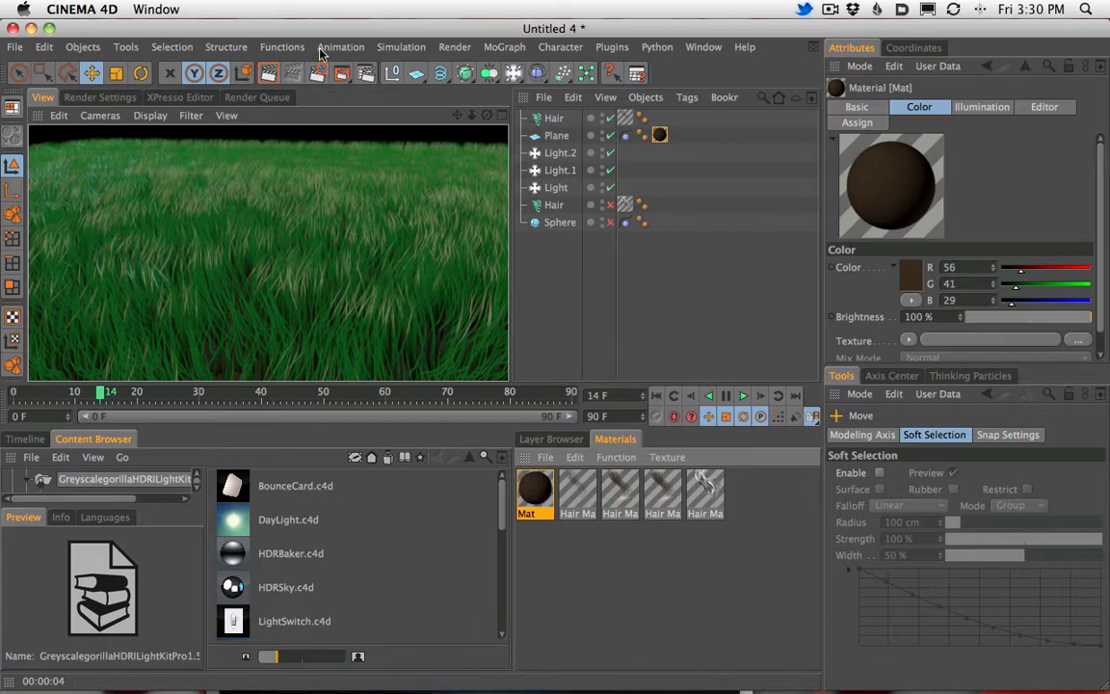
{"action": "left_click", "coordinate": [281, 46]}
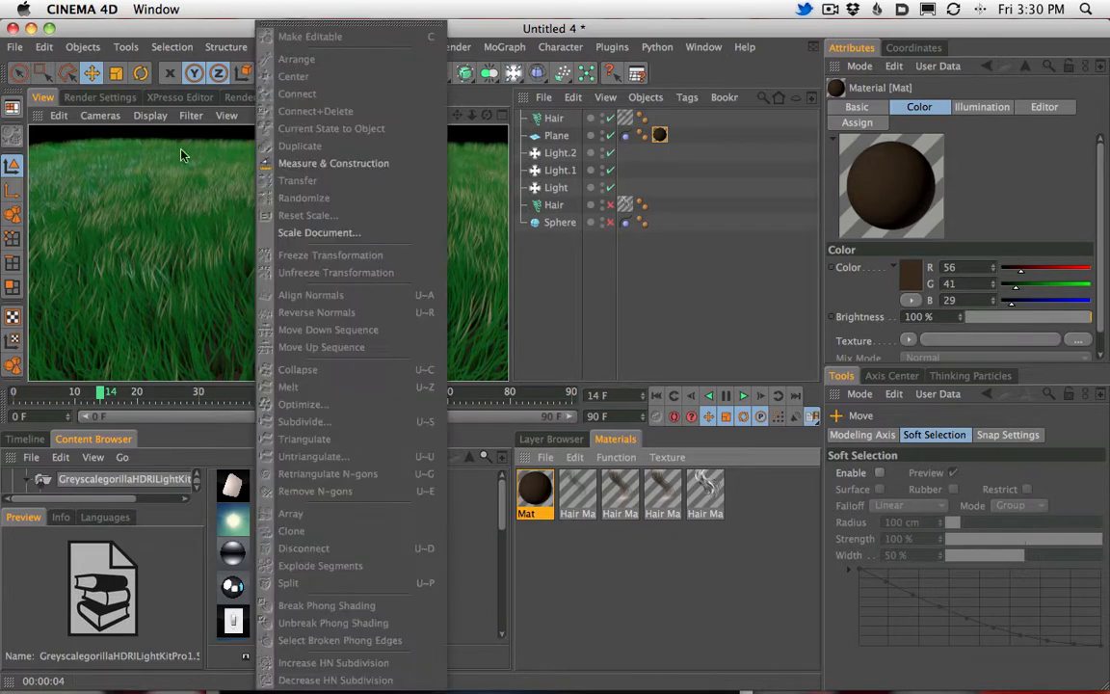
{"action": "left_click", "coordinate": [340, 46]}
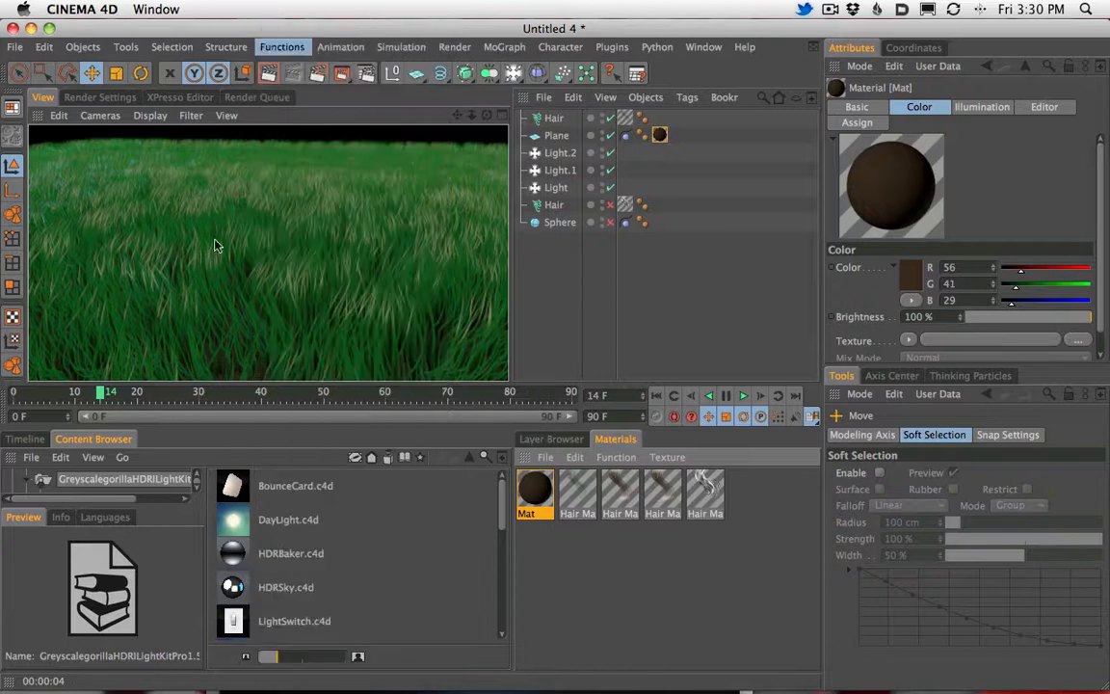
{"action": "left_click", "coordinate": [399, 47]}
{"action": "mouse_move", "coordinate": [451, 117]}
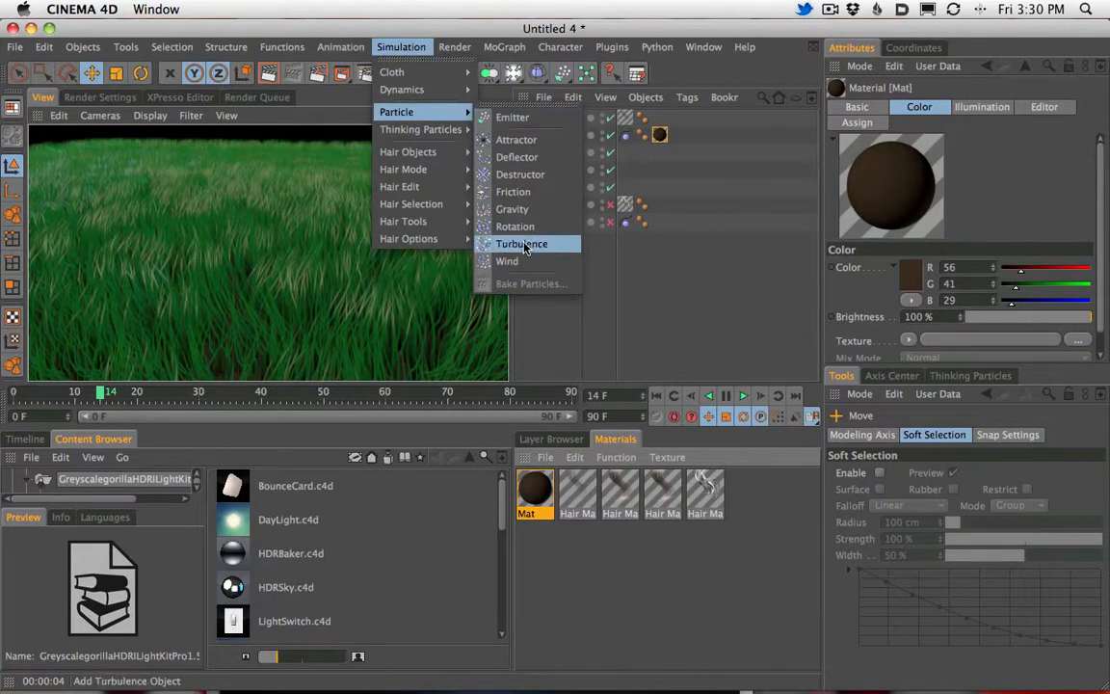
{"action": "left_click", "coordinate": [730, 331]}
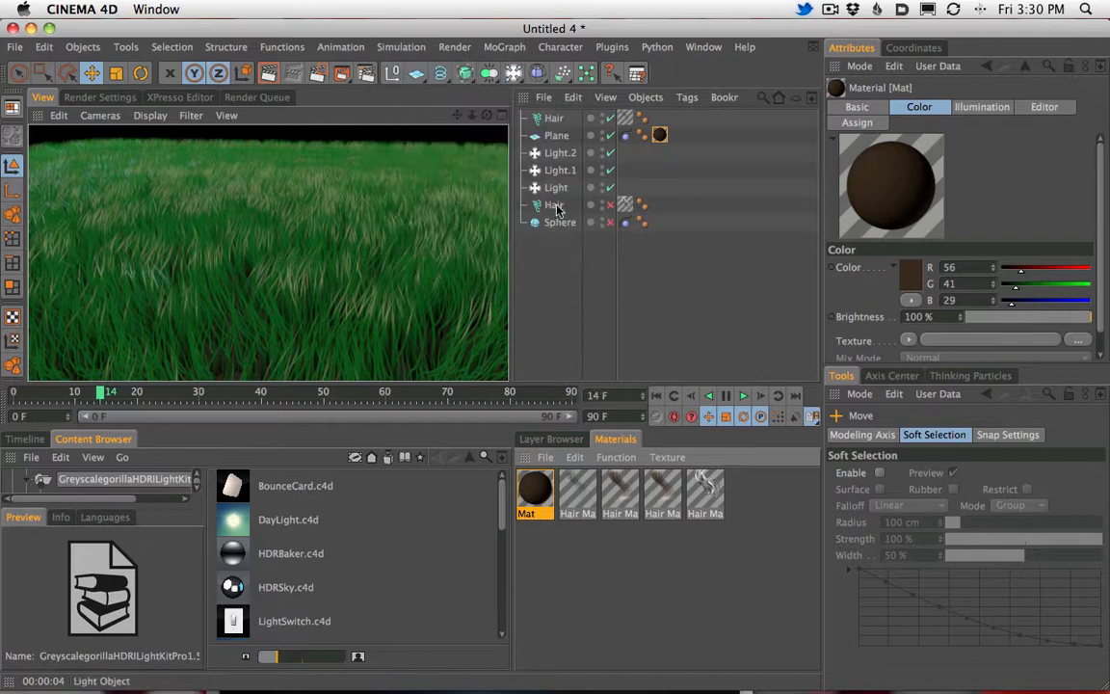